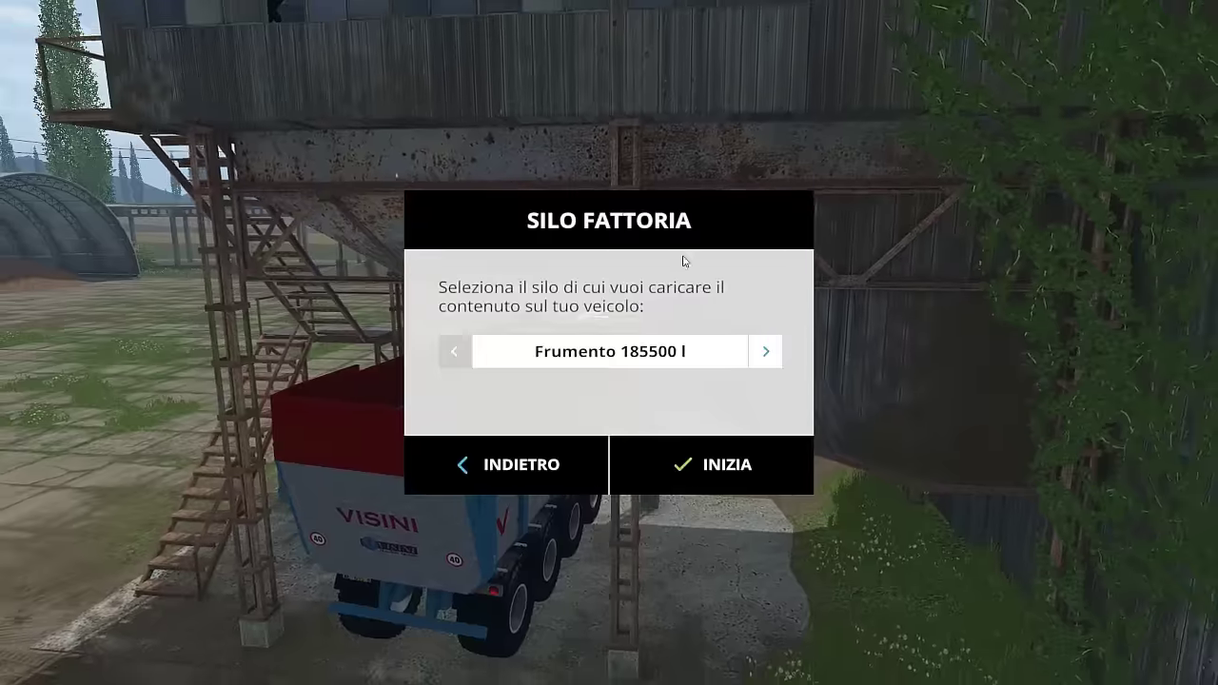
Load Frumento from the farm silo into the Visini trailer and park the trailer over the unloading grate.
{"action": "left_click", "coordinate": [749, 470]}
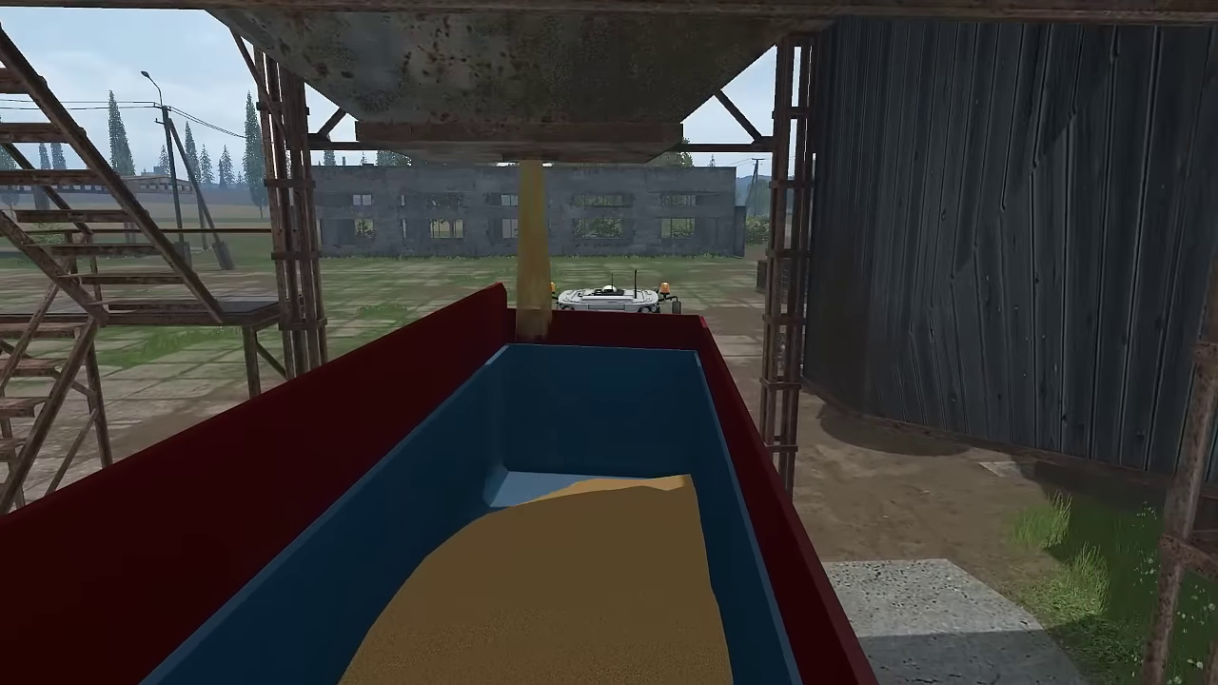
{"action": "scroll", "coordinate": [609, 343], "scroll_direction": "down", "scroll_amount": 4}
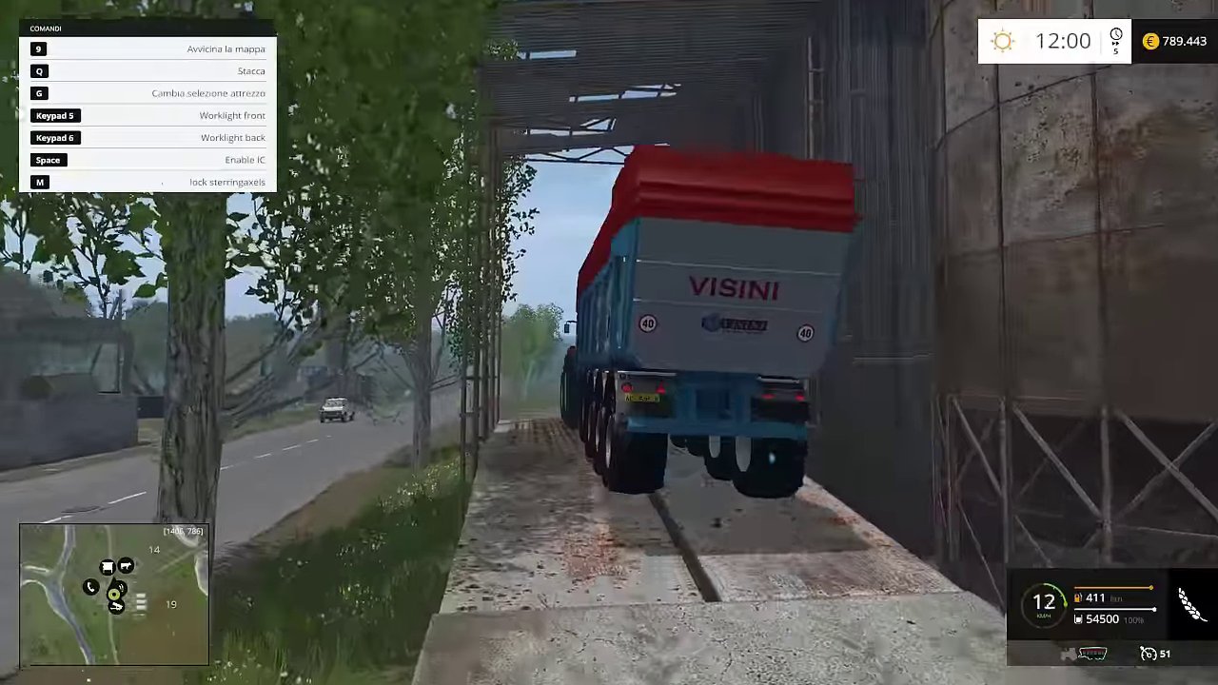
{"action": "key", "text": "s"}
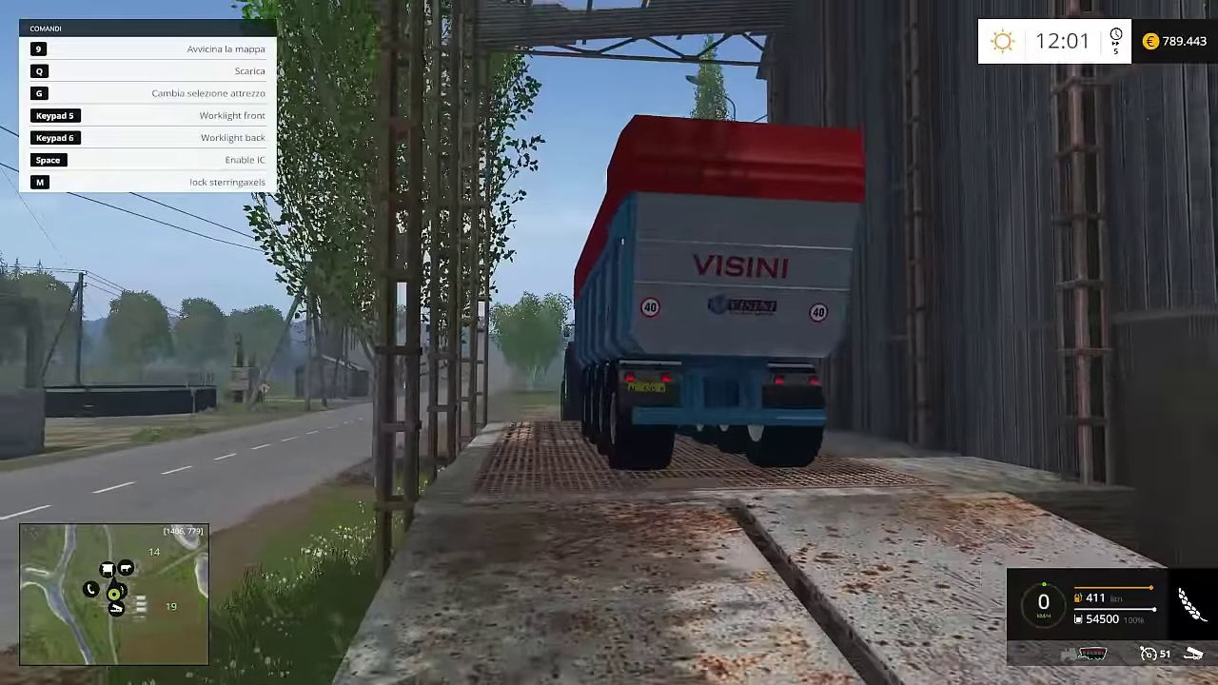
Examine the parked trailer's tailgate, side walls and body interior from close and far camera distances.
{"action": "scroll", "coordinate": [609, 343], "scroll_direction": "up", "scroll_amount": 5}
{"action": "scroll", "coordinate": [609, 342], "scroll_direction": "down", "scroll_amount": 3}
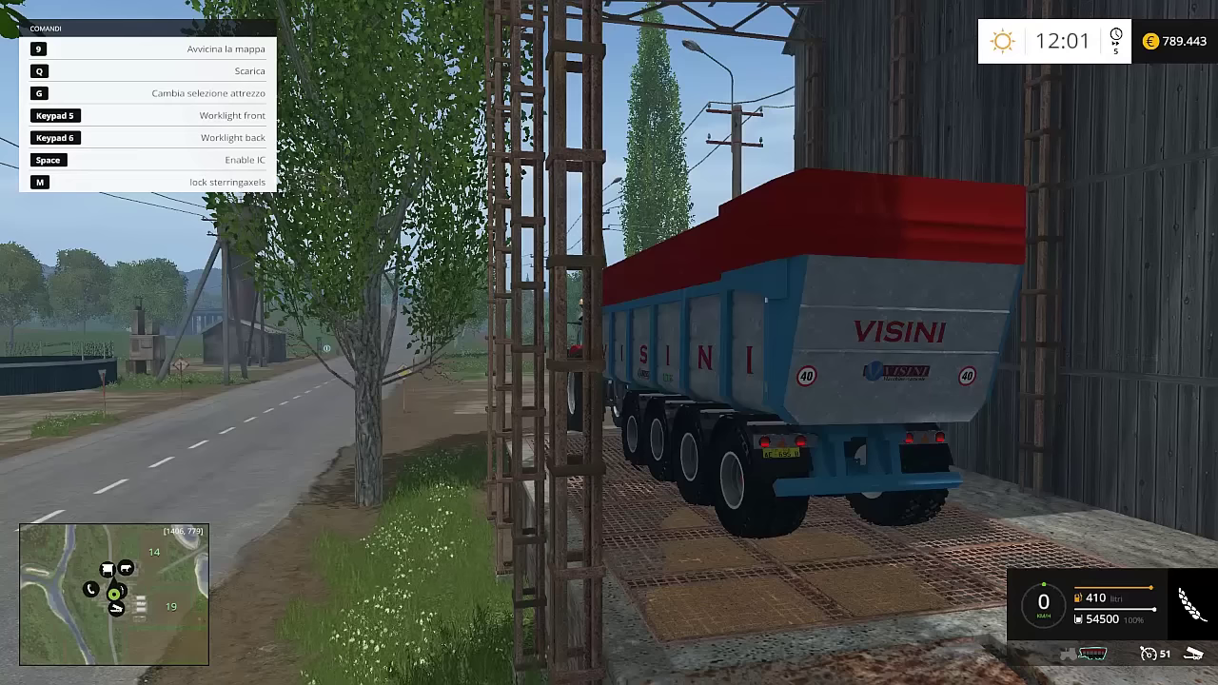
{"action": "scroll", "coordinate": [609, 342], "scroll_direction": "up", "scroll_amount": 2}
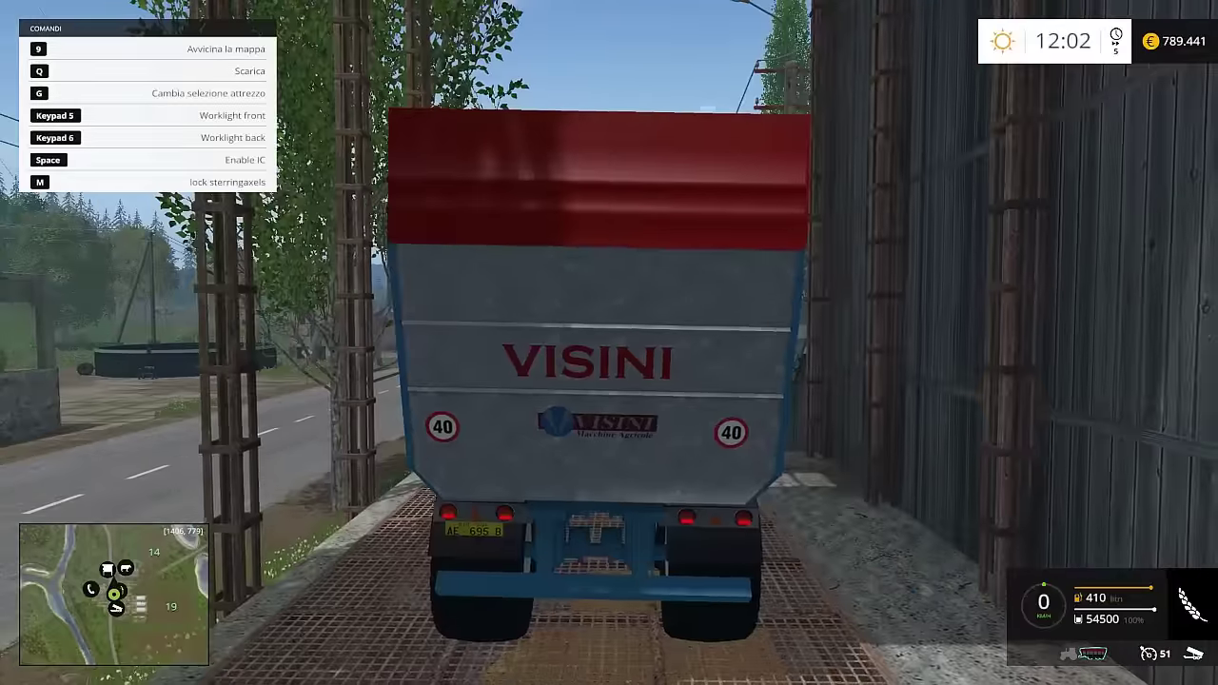
{"action": "scroll", "coordinate": [609, 343], "scroll_direction": "down", "scroll_amount": 3}
{"action": "scroll", "coordinate": [609, 342], "scroll_direction": "up", "scroll_amount": 6}
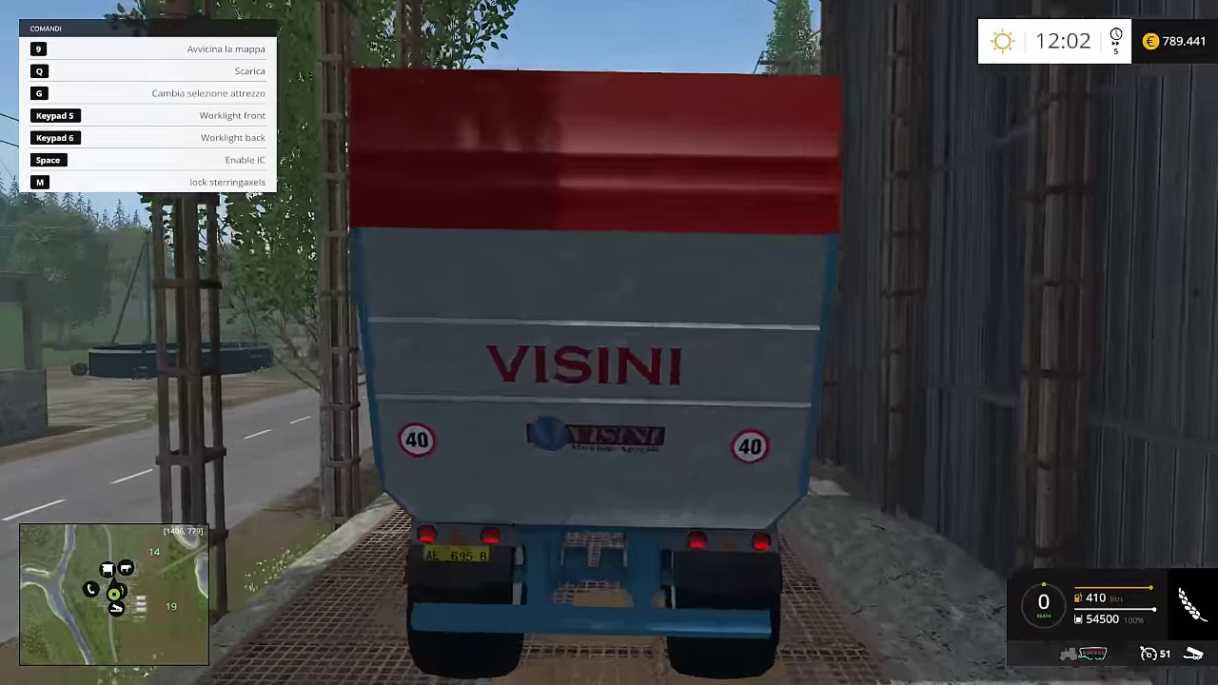
{"action": "scroll", "coordinate": [609, 342], "scroll_direction": "up", "scroll_amount": 3}
{"action": "scroll", "coordinate": [609, 342], "scroll_direction": "down", "scroll_amount": 6}
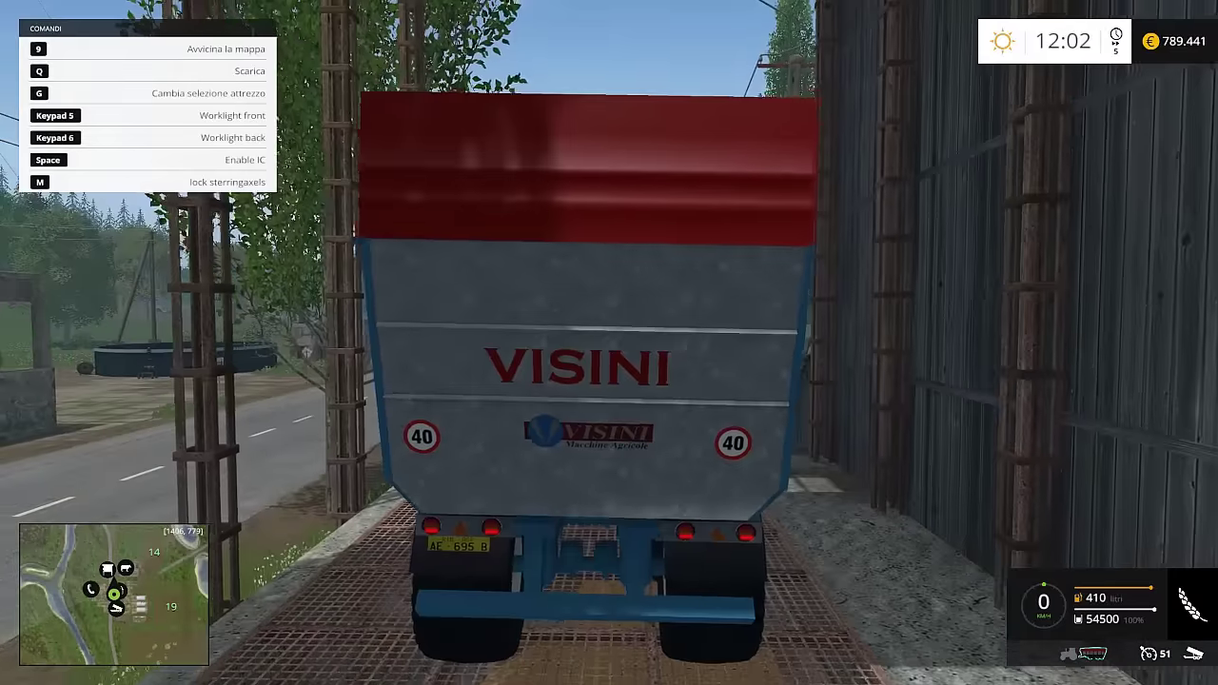
{"action": "scroll", "coordinate": [609, 343], "scroll_direction": "up", "scroll_amount": 8}
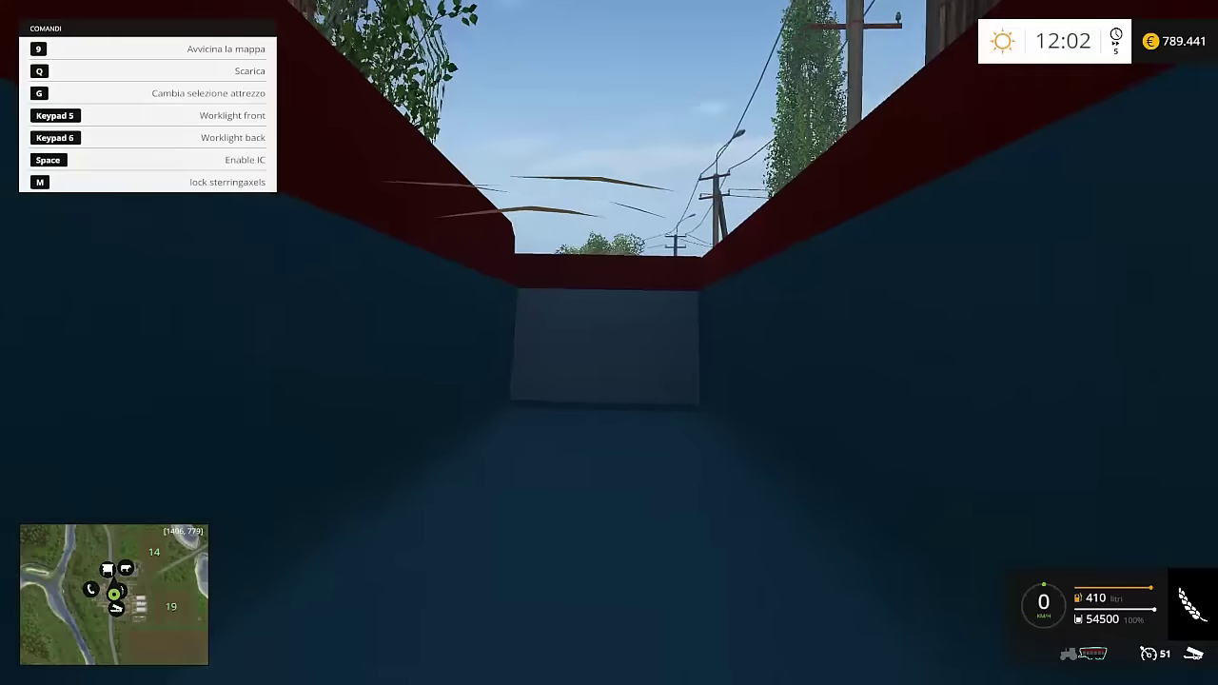
{"action": "scroll", "coordinate": [609, 343], "scroll_direction": "down", "scroll_amount": 5}
{"action": "scroll", "coordinate": [609, 342], "scroll_direction": "down", "scroll_amount": 3}
{"action": "scroll", "coordinate": [609, 342], "scroll_direction": "up", "scroll_amount": 5}
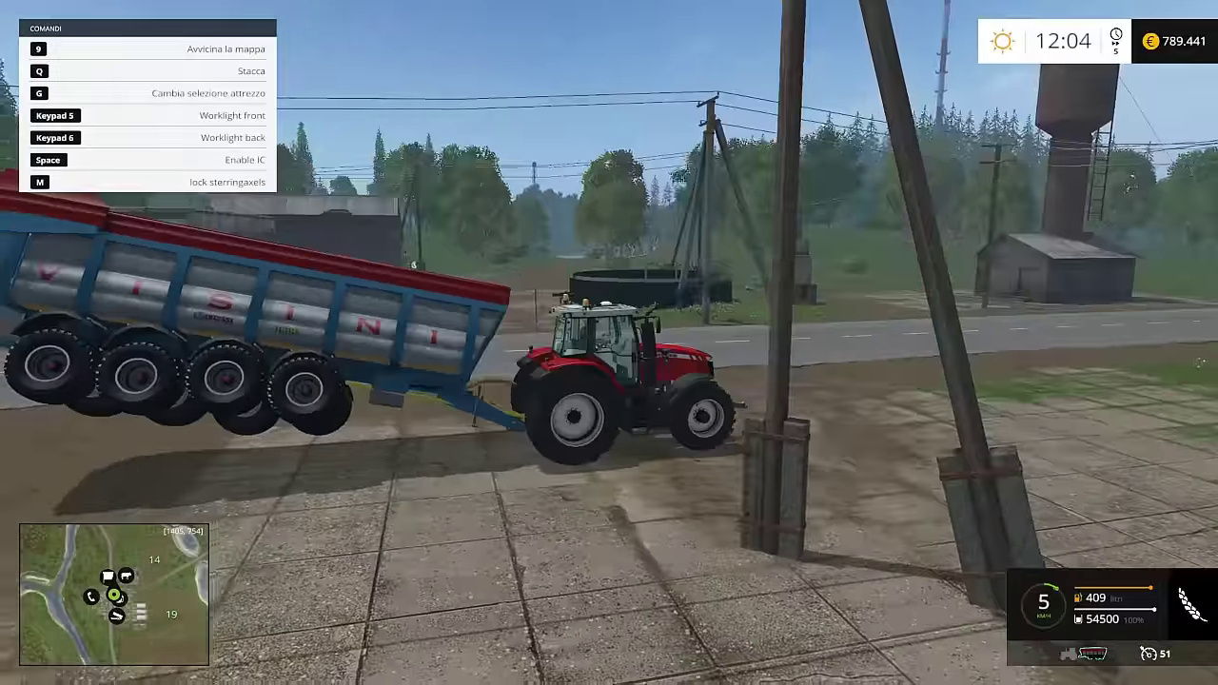
Reverse the tilted trailer onto the ramp, leave the tractor and inspect the trailer's body and axles on foot.
{"action": "key", "text": "s"}
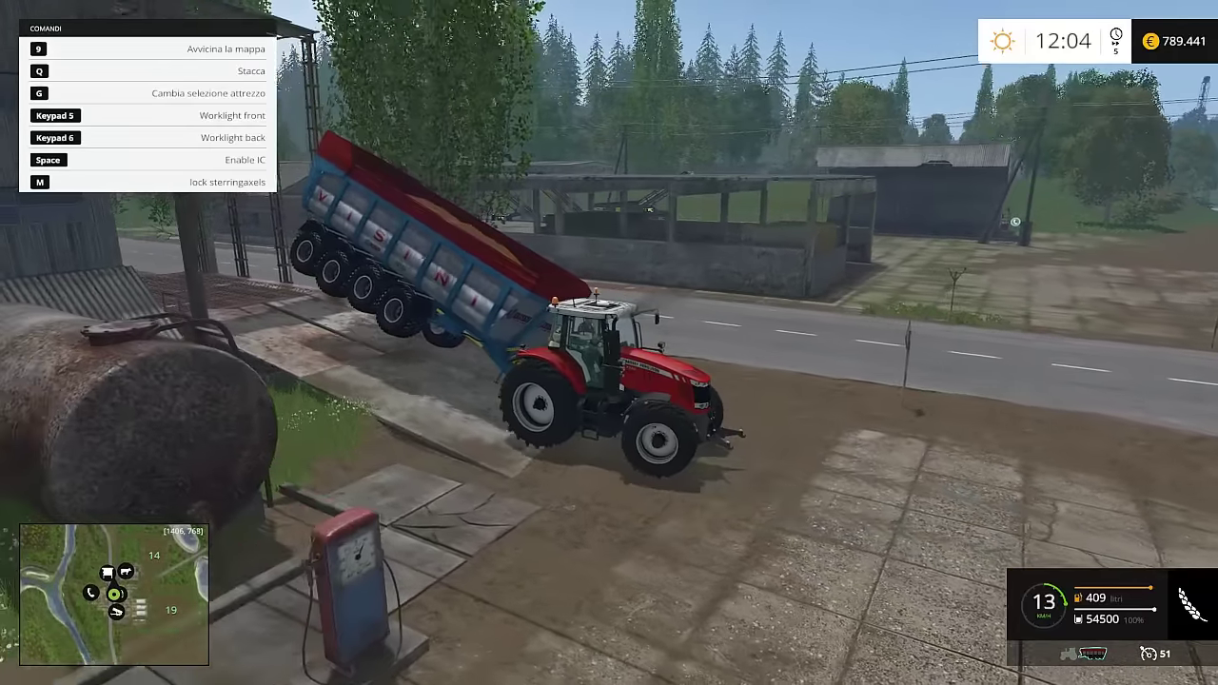
{"action": "key", "text": "e"}
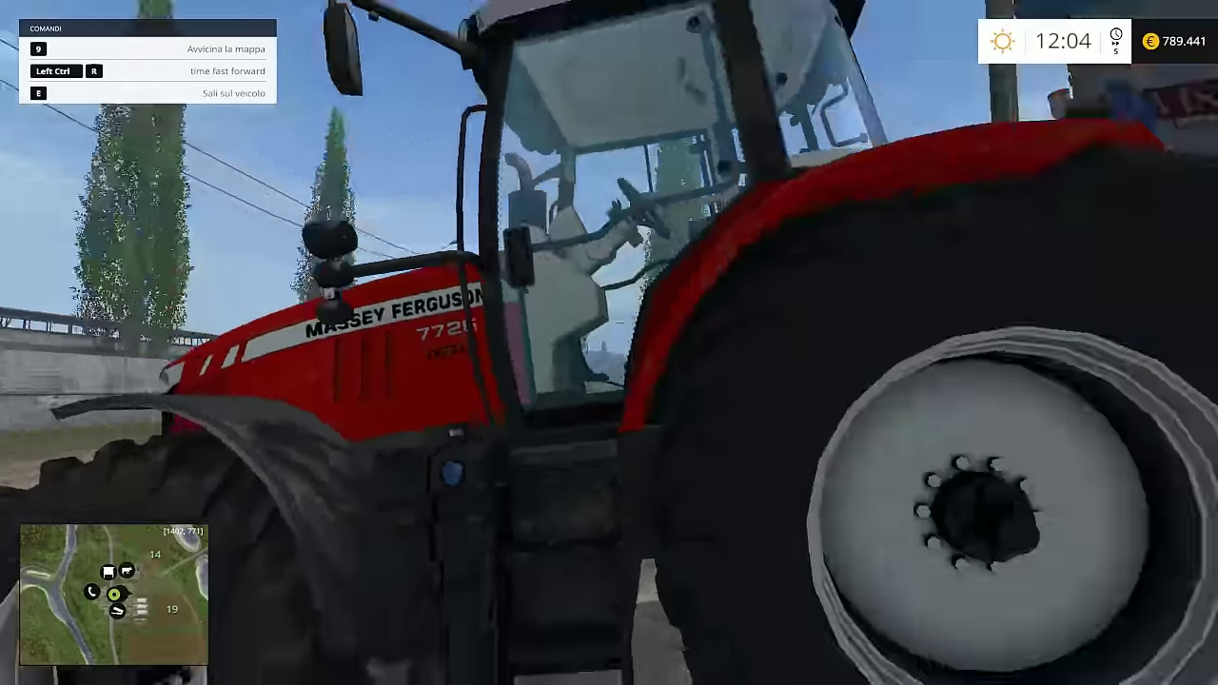
{"action": "key", "text": "d"}
{"action": "key", "text": "w"}
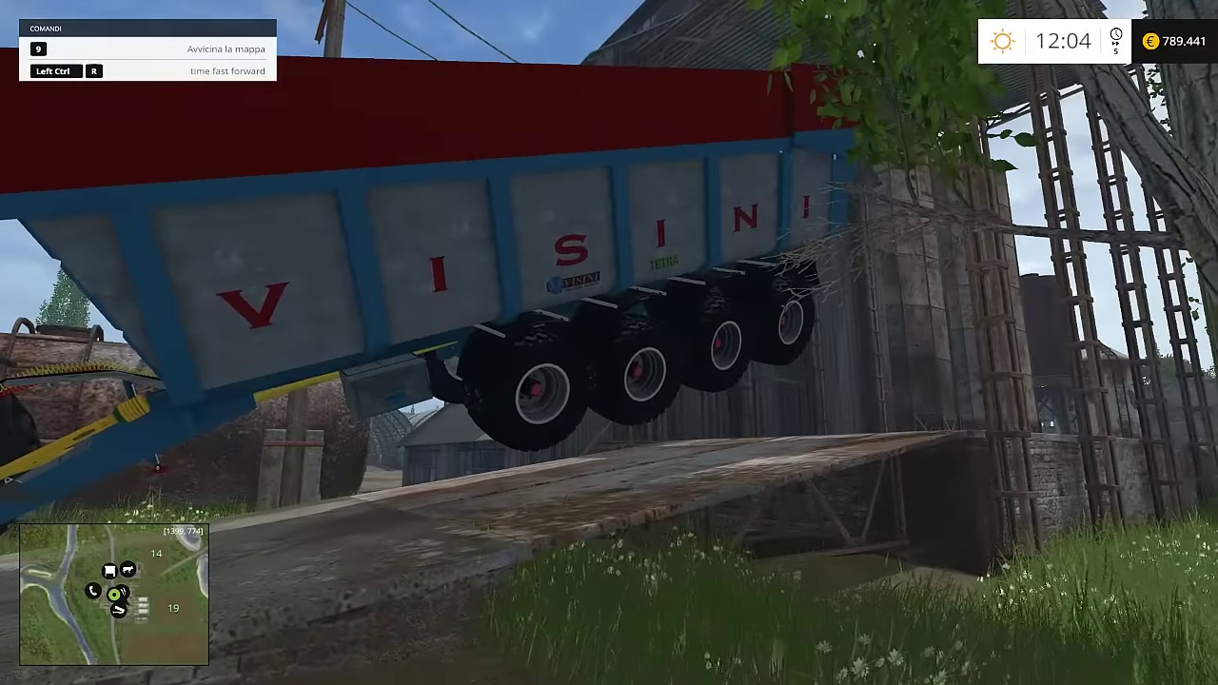
{"action": "key", "text": "a"}
{"action": "key", "text": "s"}
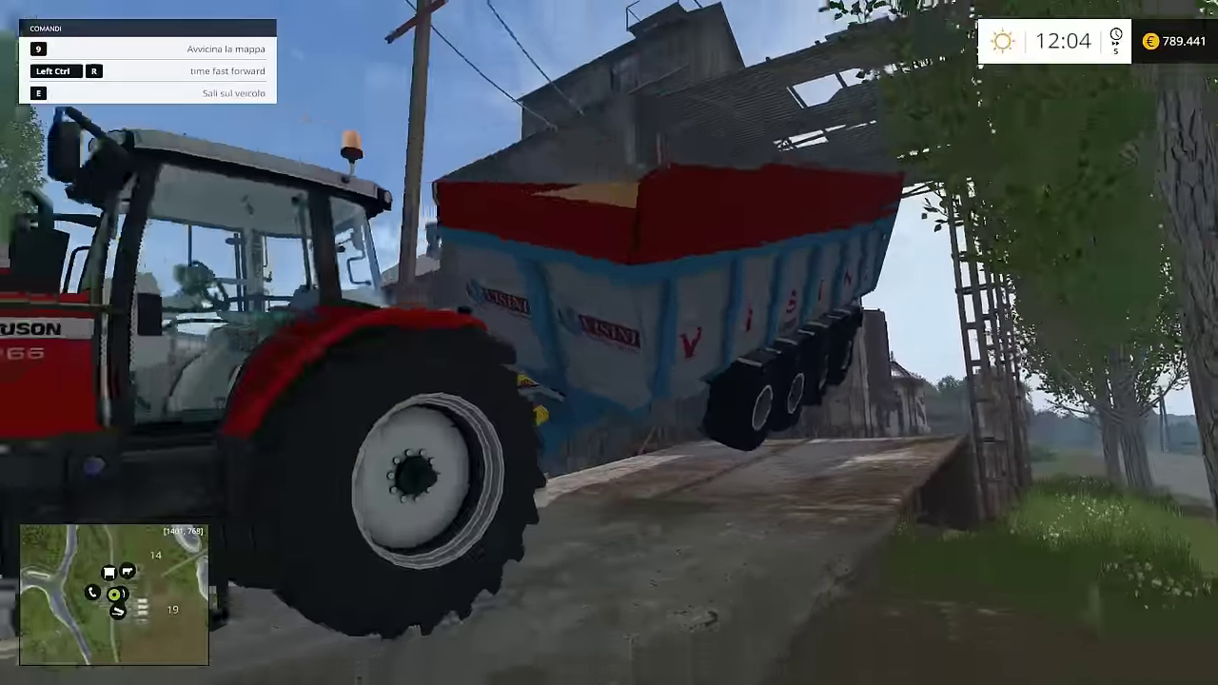
{"action": "key", "text": "s"}
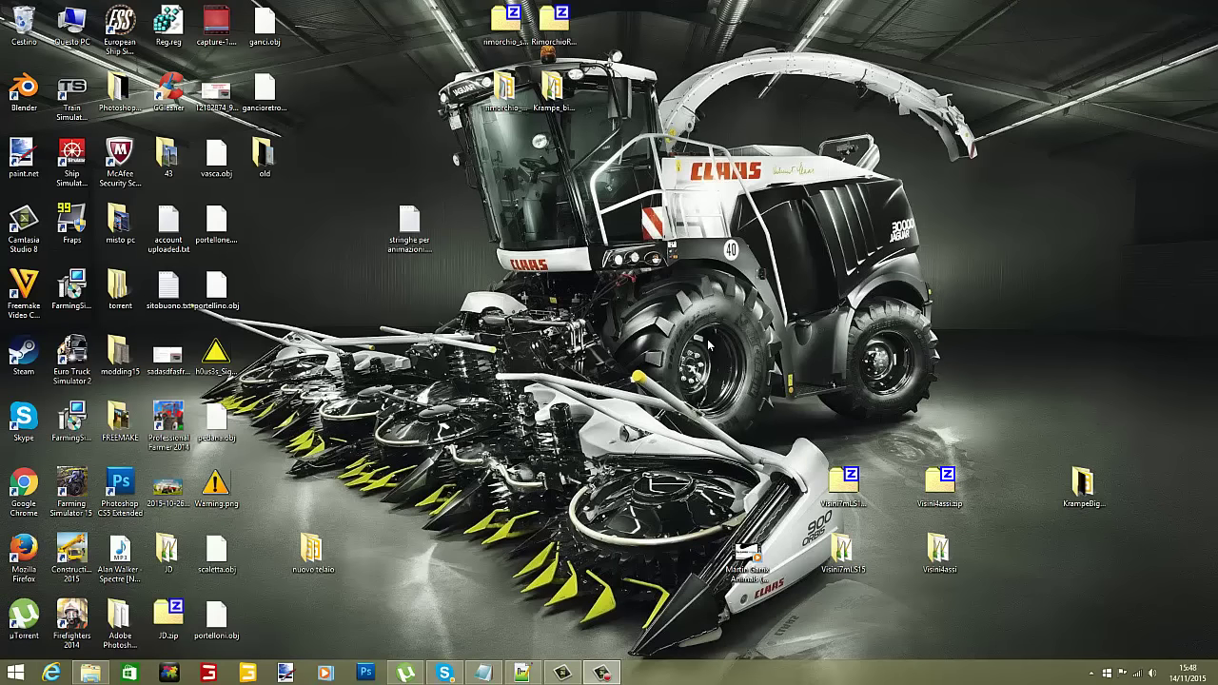
{"action": "left_click", "coordinate": [416, 252]}
{"action": "left_click", "coordinate": [434, 257]}
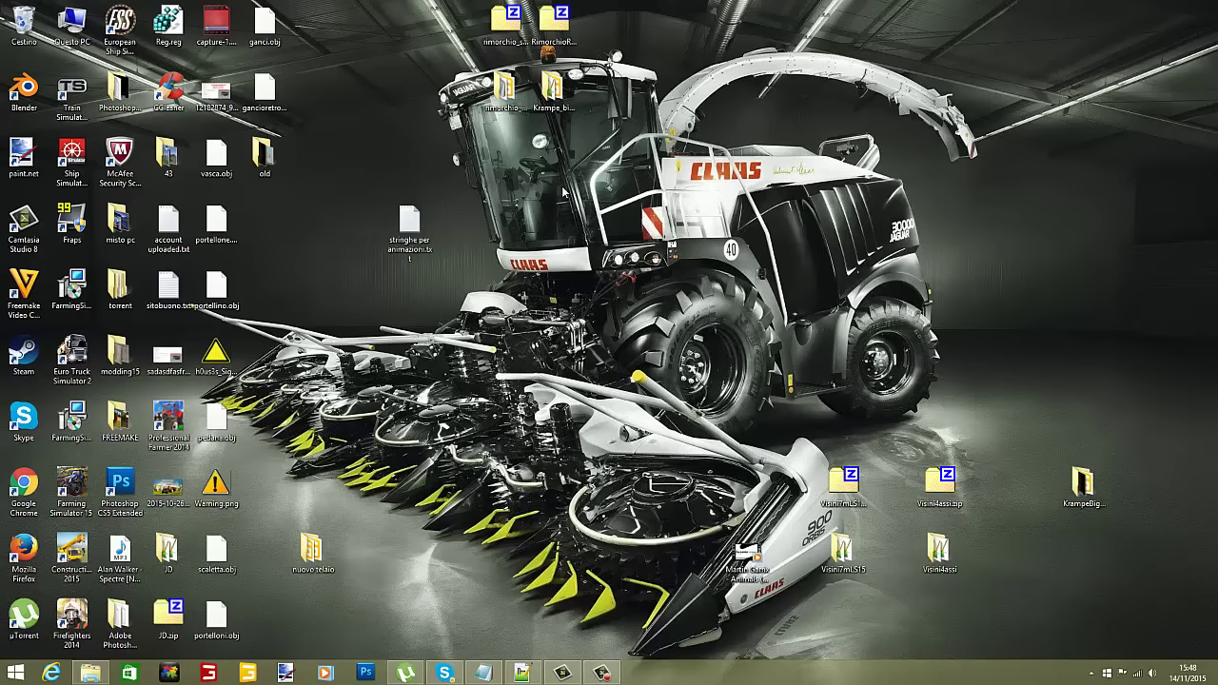
{"action": "double_click", "coordinate": [430, 257]}
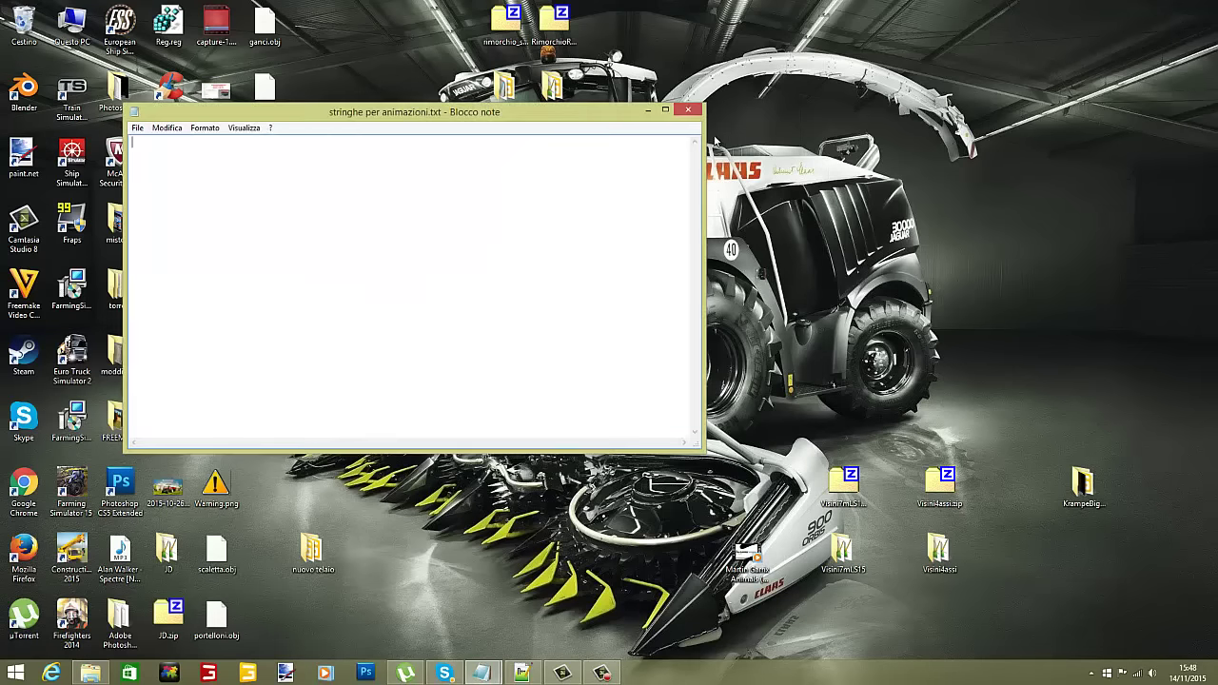
{"action": "left_click", "coordinate": [688, 109]}
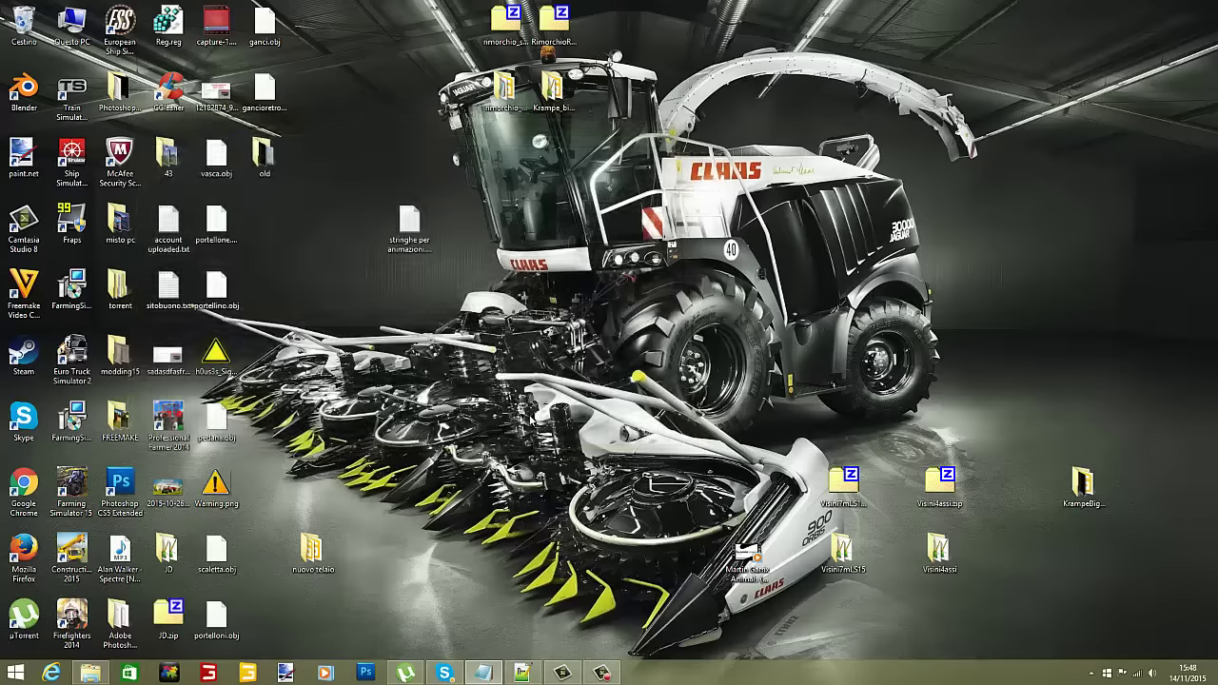
Save the already open animation strings in stringhe per animazioni.txt and reopen the file from the desktop.
{"action": "left_click", "coordinate": [483, 673]}
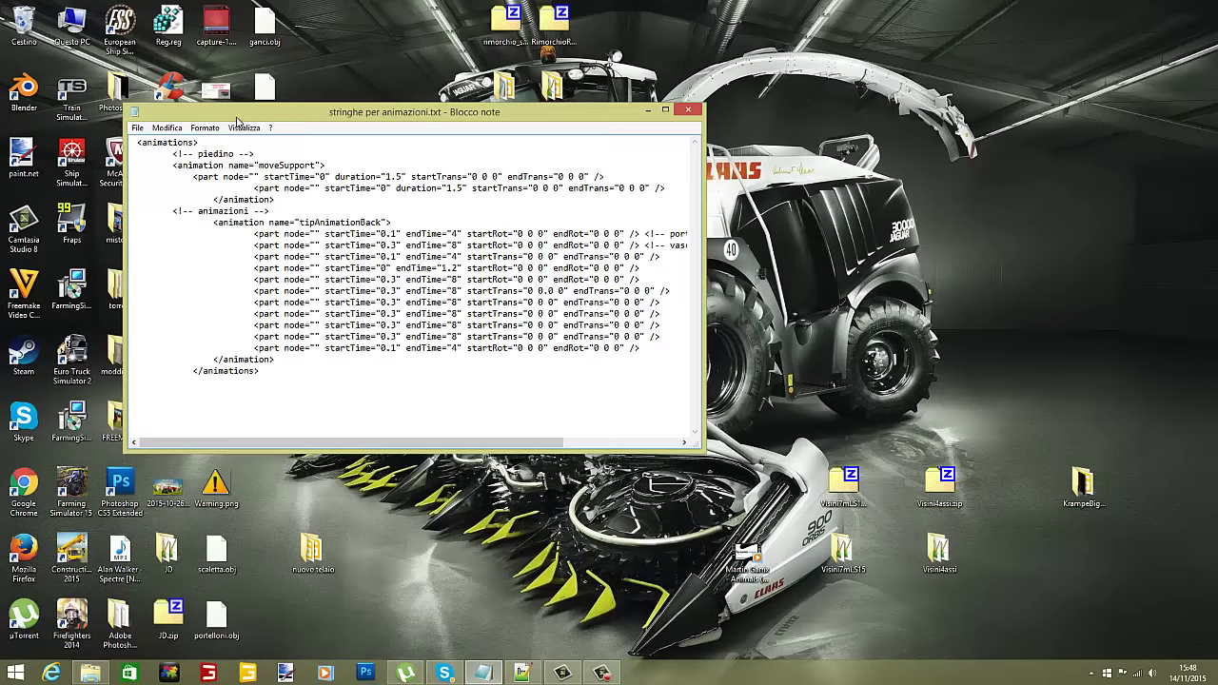
{"action": "left_click_drag", "start_coordinate": [250, 115], "coordinate": [335, 97]}
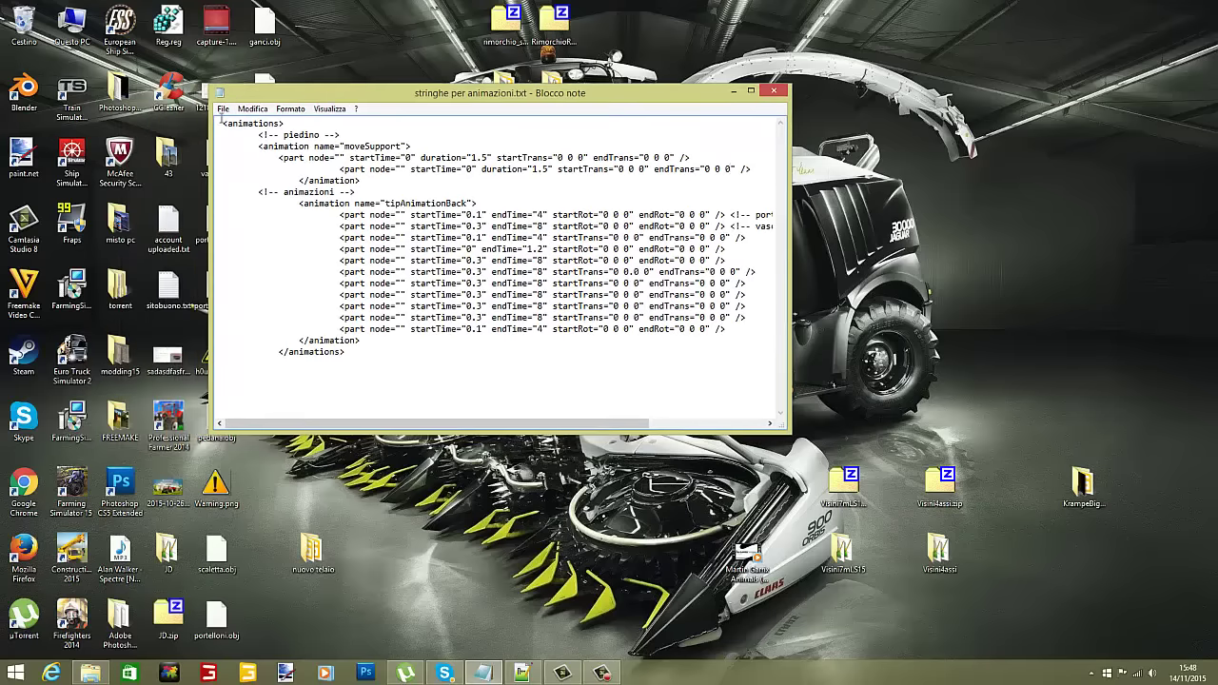
{"action": "left_click", "coordinate": [223, 109]}
{"action": "left_click", "coordinate": [245, 153]}
{"action": "left_click", "coordinate": [776, 91]}
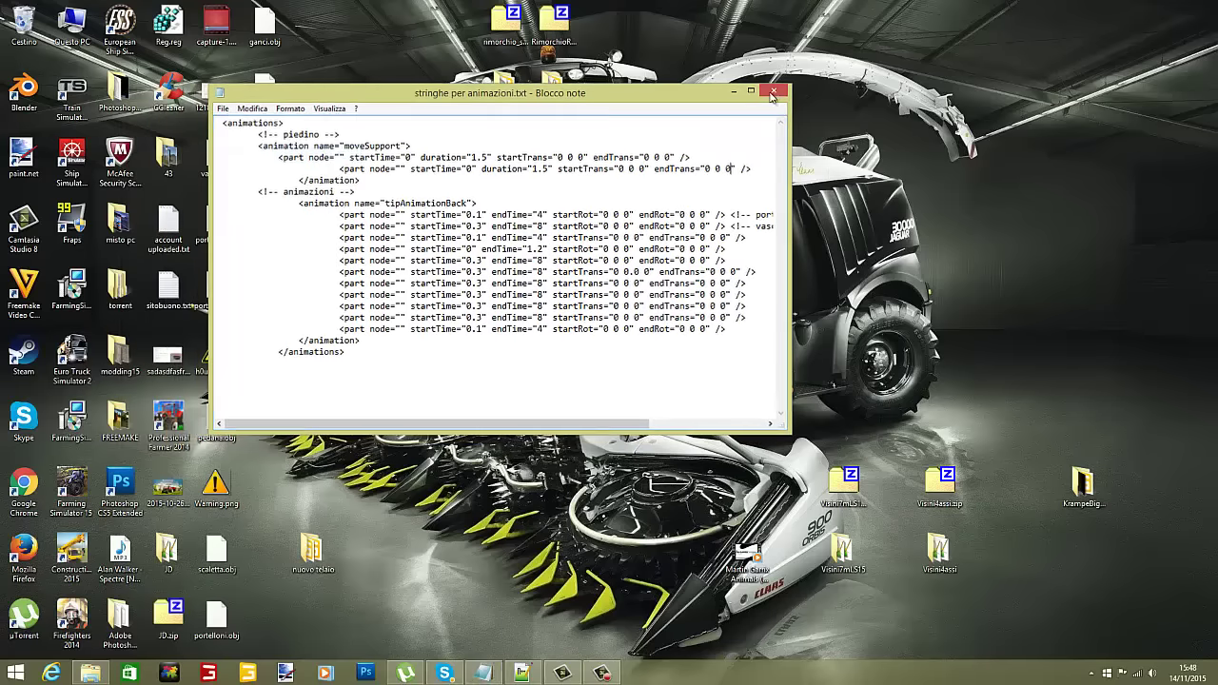
{"action": "double_click", "coordinate": [409, 223]}
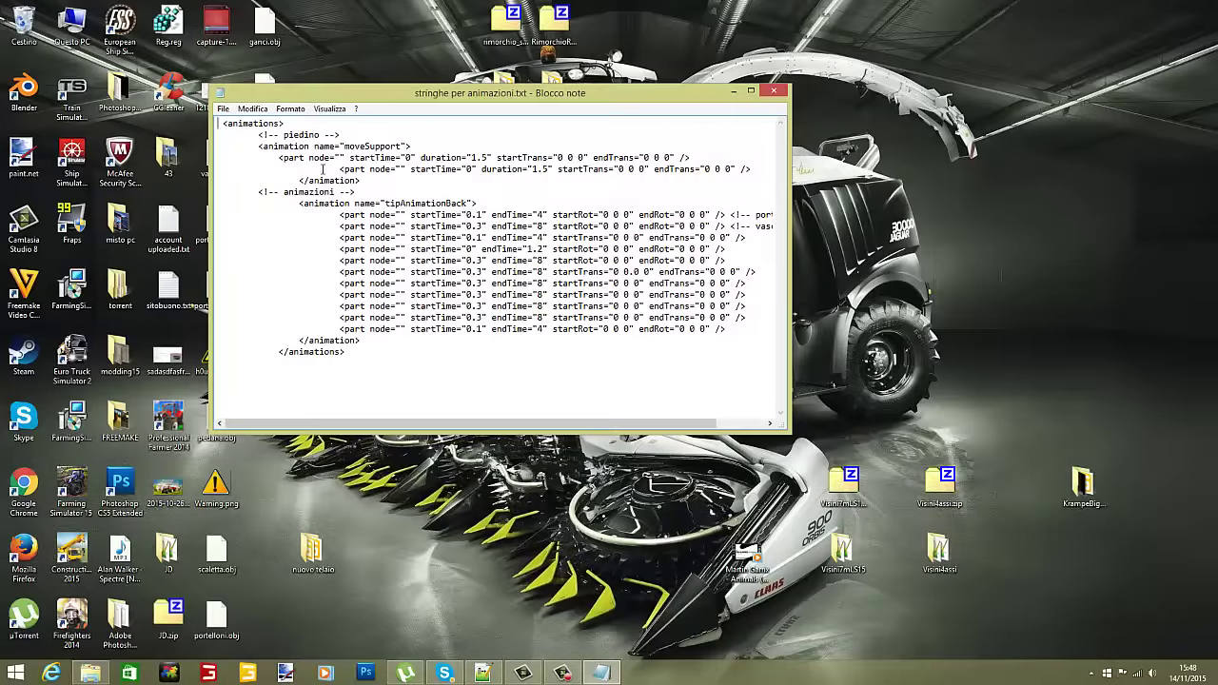
Review the piedino block and the tipAnimationBack block in the animation strings by highlighting each one.
{"action": "left_click_drag", "start_coordinate": [225, 124], "coordinate": [761, 181]}
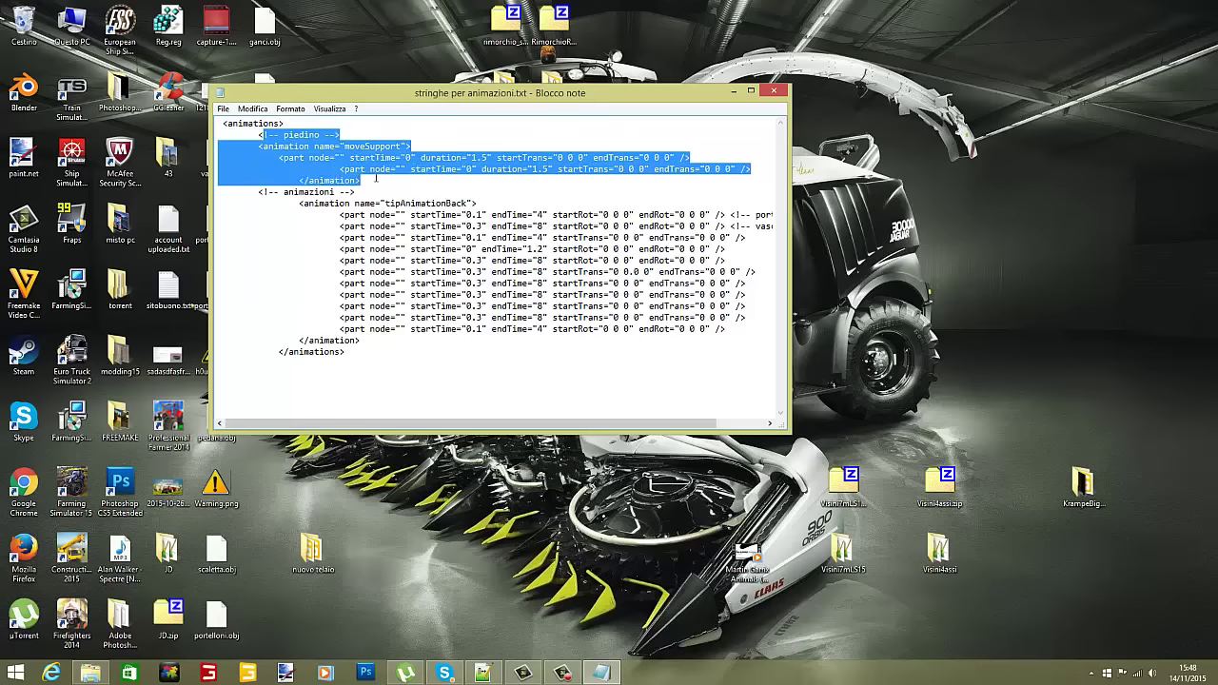
{"action": "left_click", "coordinate": [440, 193]}
{"action": "left_click_drag", "start_coordinate": [259, 192], "coordinate": [756, 306]}
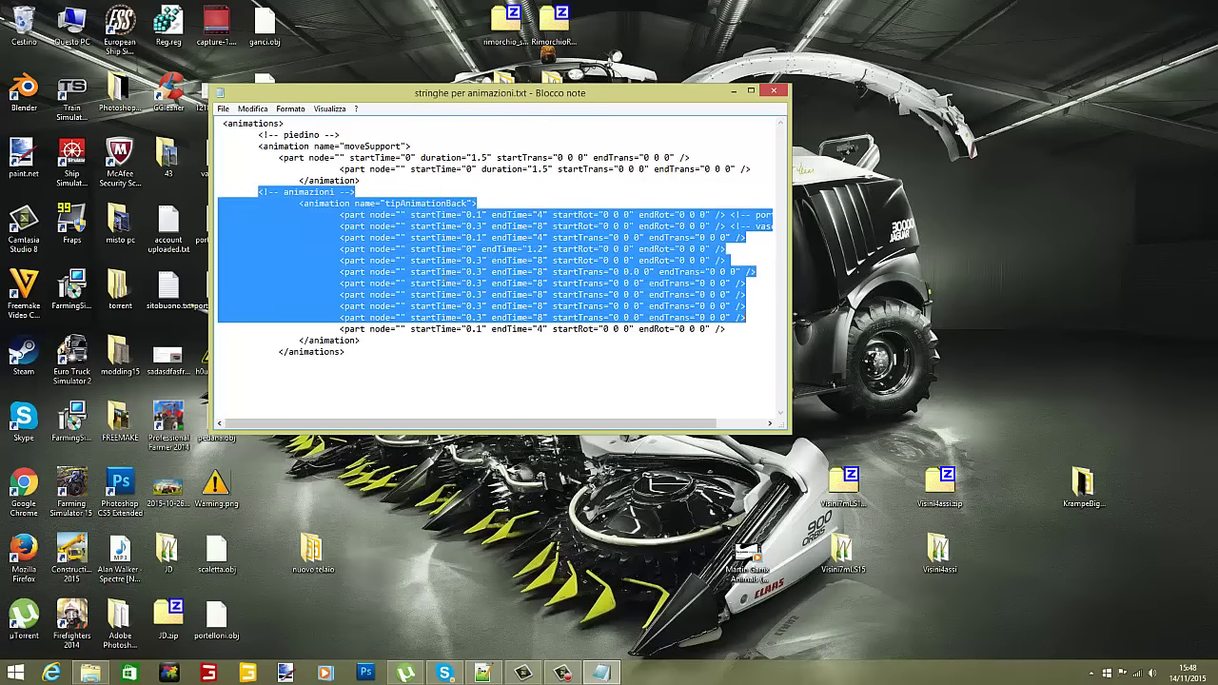
{"action": "left_click", "coordinate": [528, 353]}
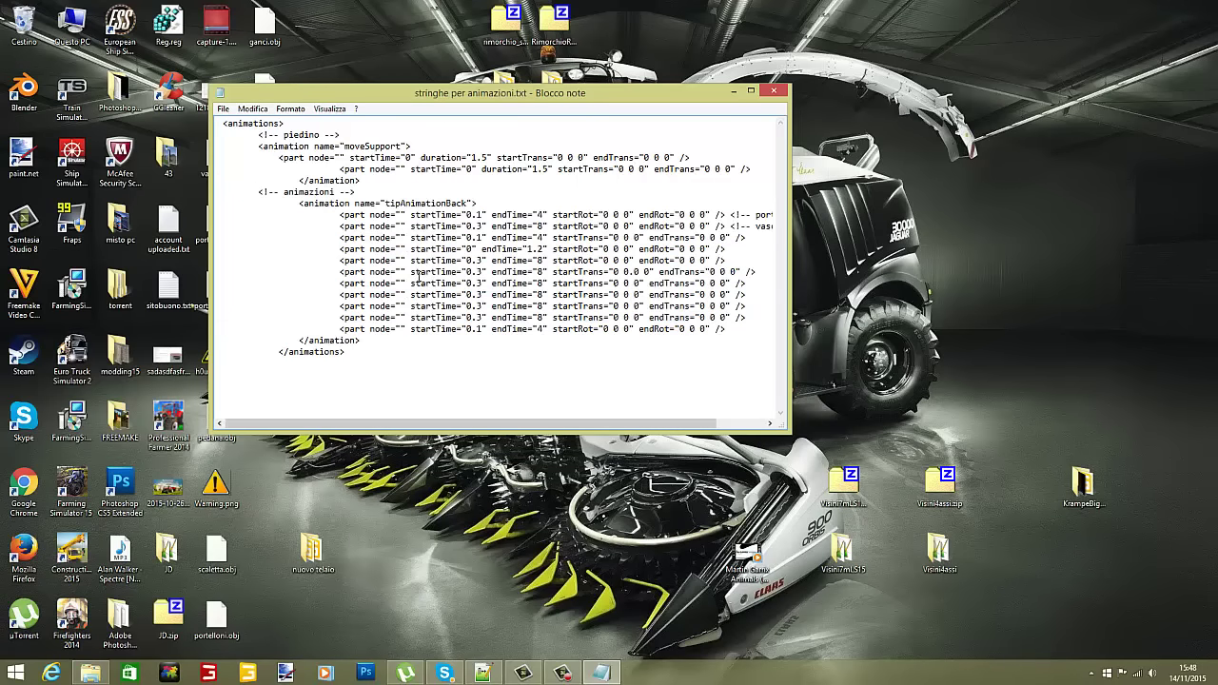
Open Visiniceleste.xml from the Visini4assi folder in Notepad++.
{"action": "double_click", "coordinate": [953, 563]}
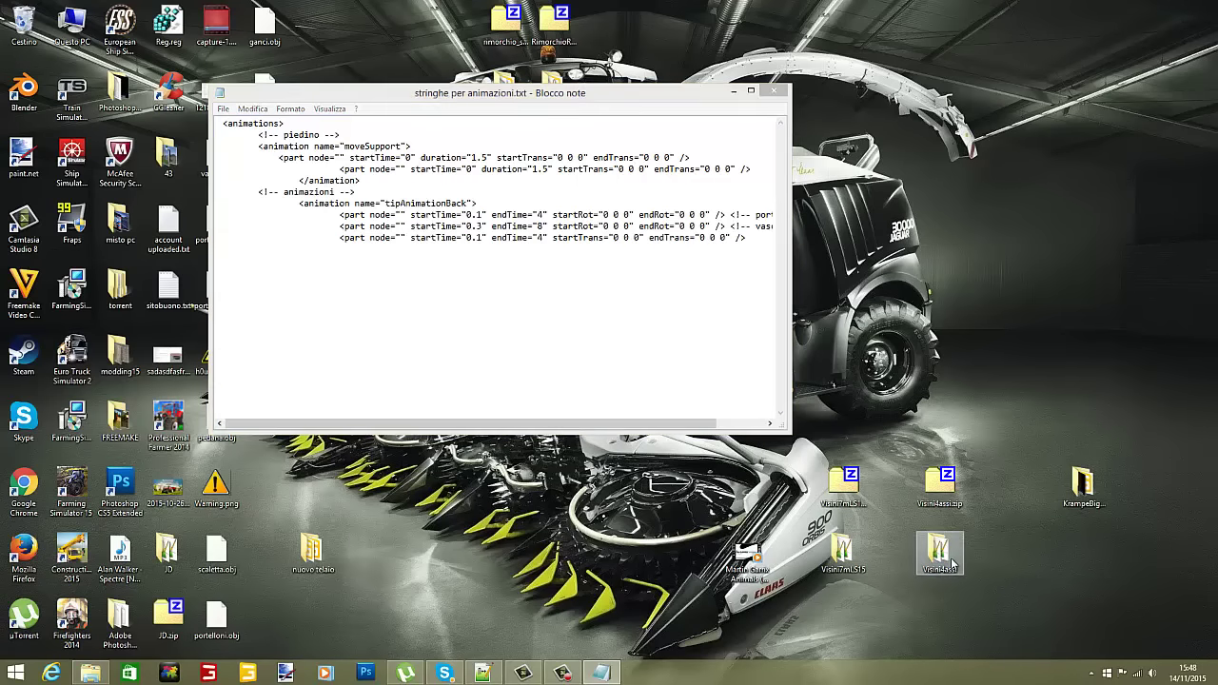
{"action": "double_click", "coordinate": [952, 563]}
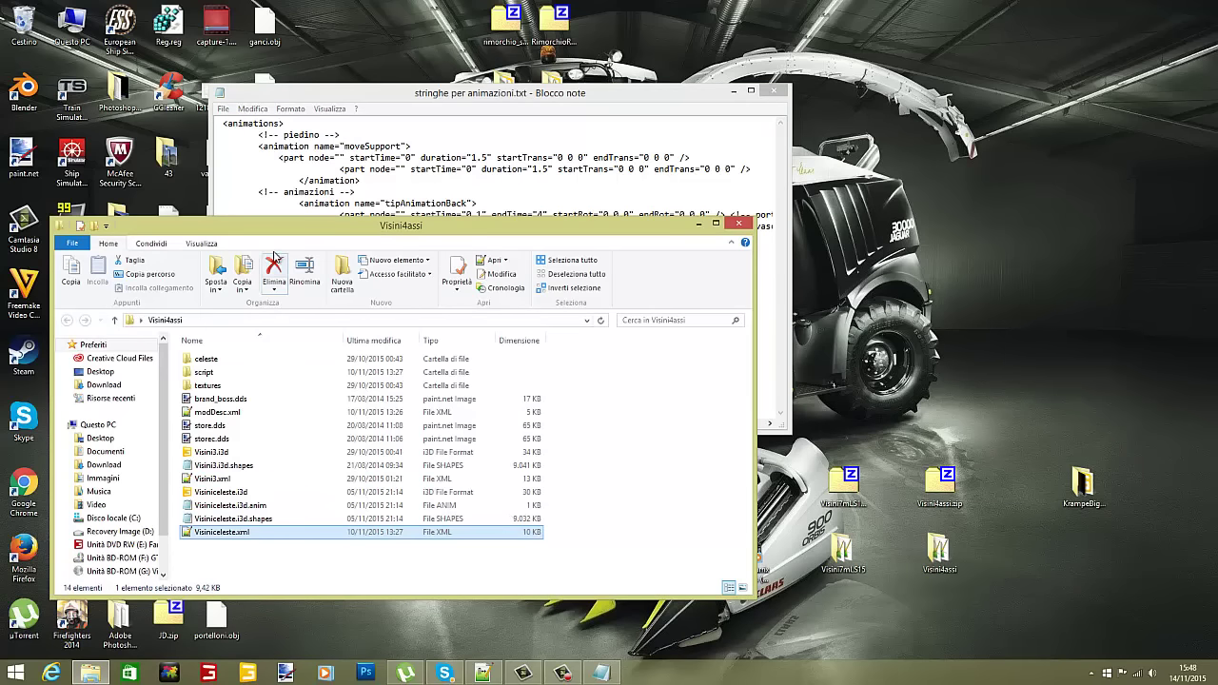
{"action": "left_click_drag", "start_coordinate": [312, 232], "coordinate": [468, 154]}
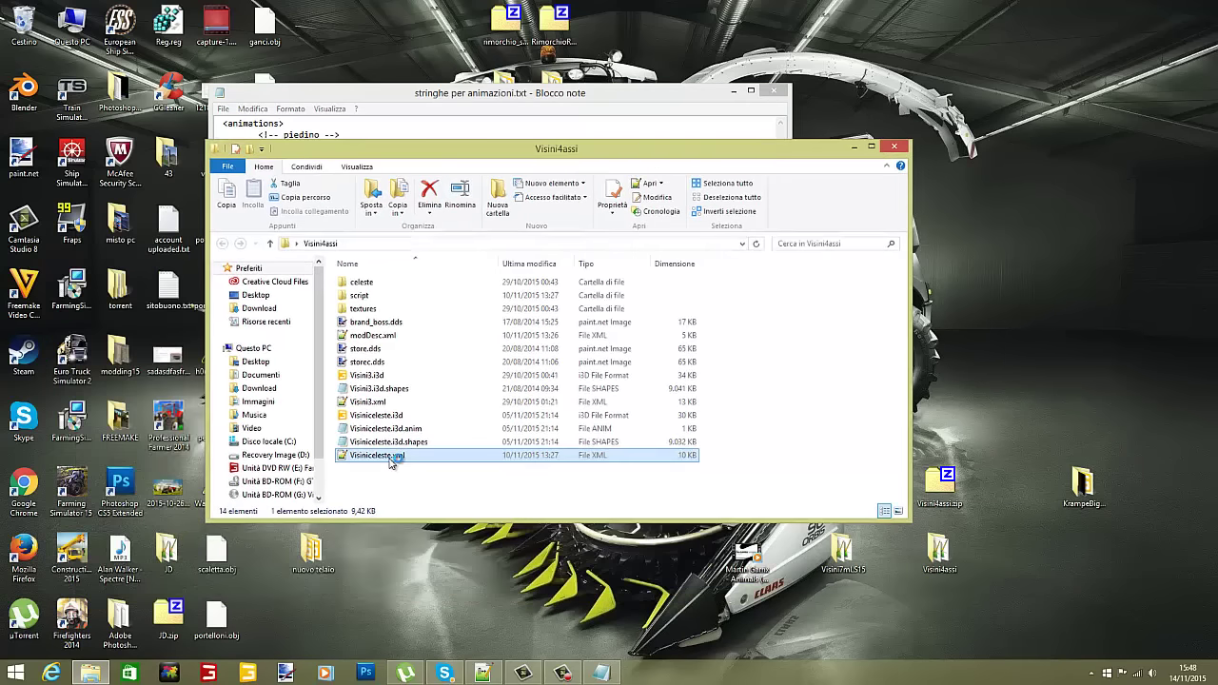
{"action": "double_click", "coordinate": [380, 456]}
Locate the animations block and change the comment above the moveSupport animation to "piedino".
{"action": "scroll", "coordinate": [356, 535], "scroll_direction": "up", "scroll_amount": 19}
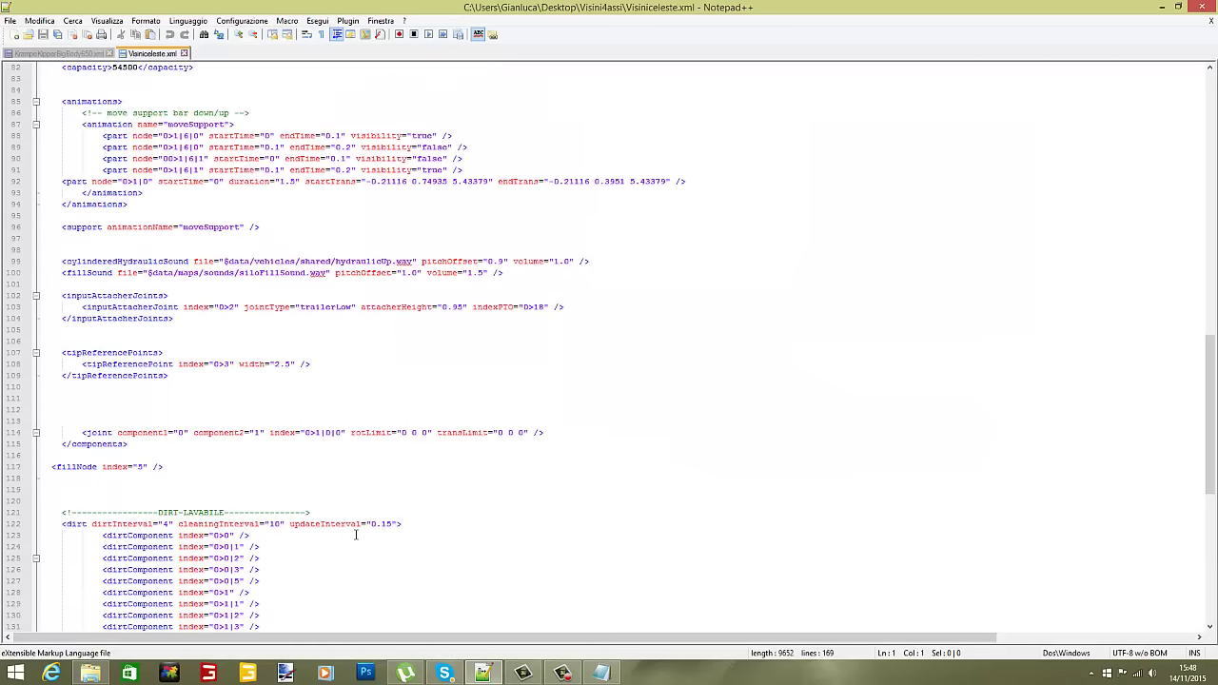
{"action": "left_click_drag", "start_coordinate": [63, 297], "coordinate": [700, 409]}
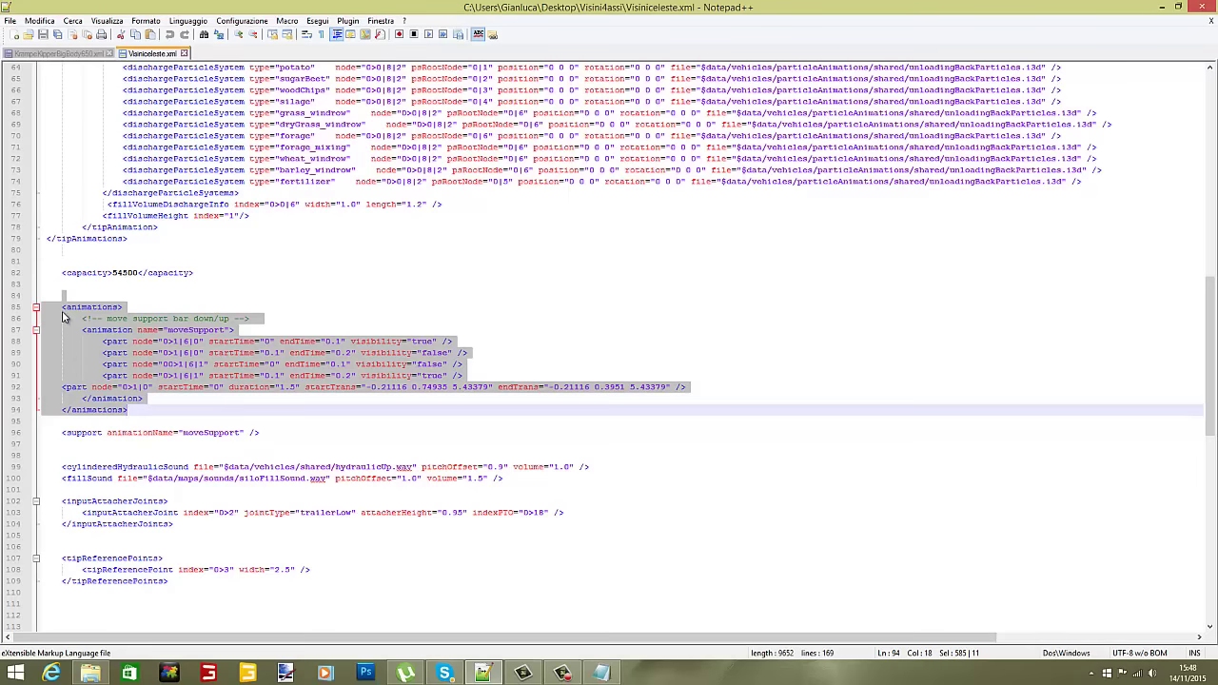
{"action": "left_click", "coordinate": [132, 329]}
{"action": "left_click_drag", "start_coordinate": [230, 319], "coordinate": [107, 319]}
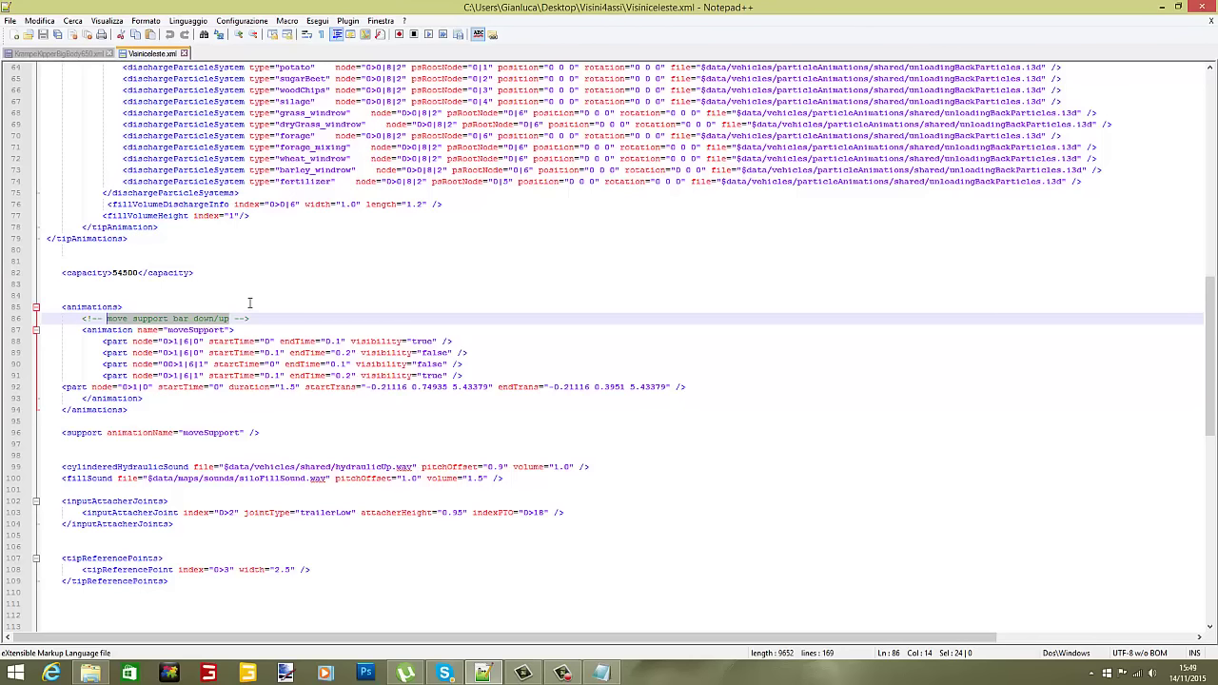
{"action": "type", "text": "piedini"}
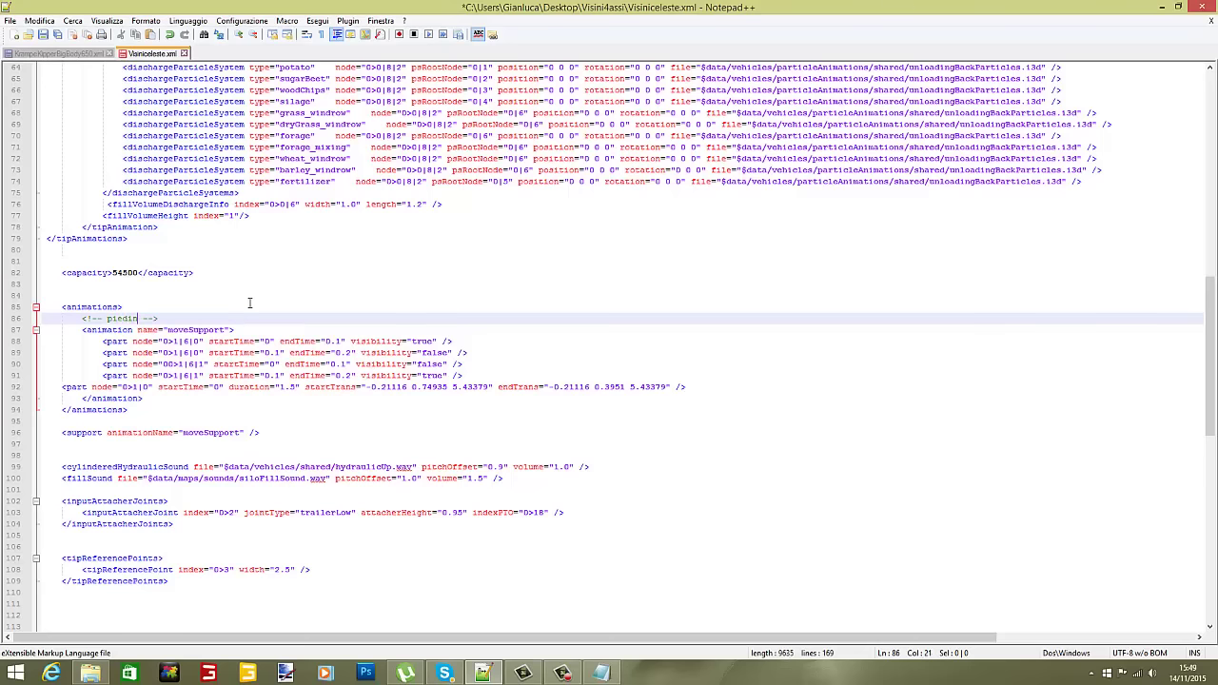
{"action": "type", "text": "o"}
{"action": "left_click", "coordinate": [253, 296]}
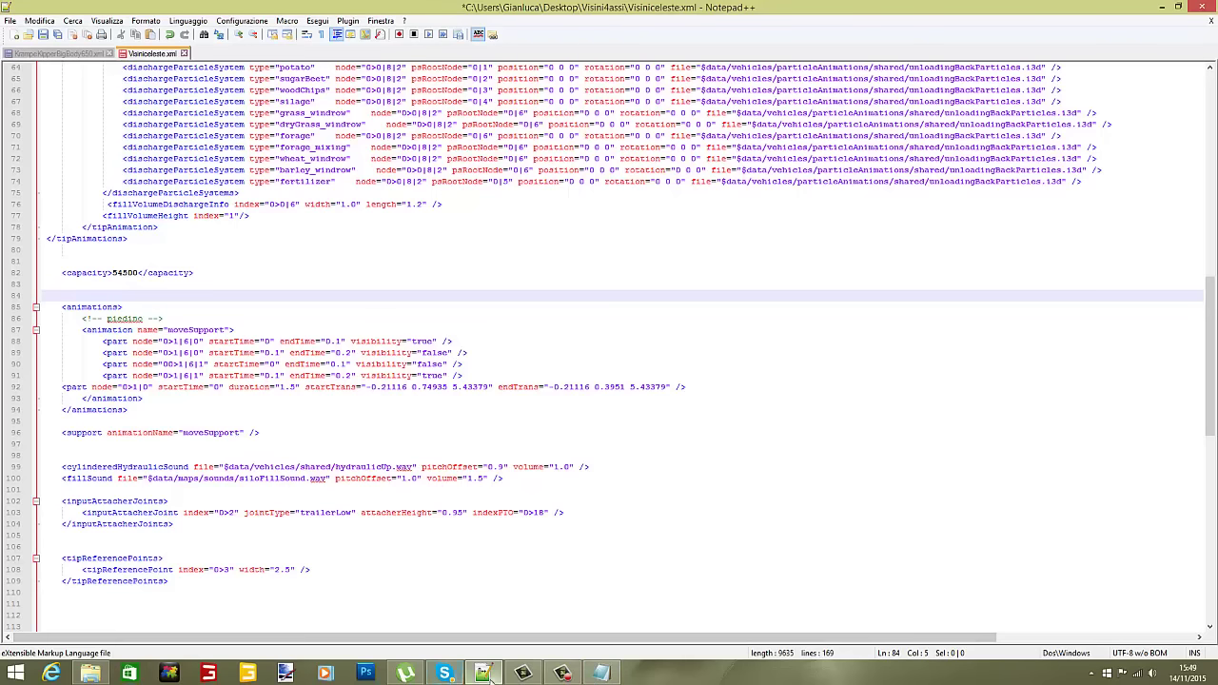
Remove the closing animations tag after the moveSupport animation in Visiniceleste.xml, with the animation strings file at hand.
{"action": "left_click", "coordinate": [598, 672]}
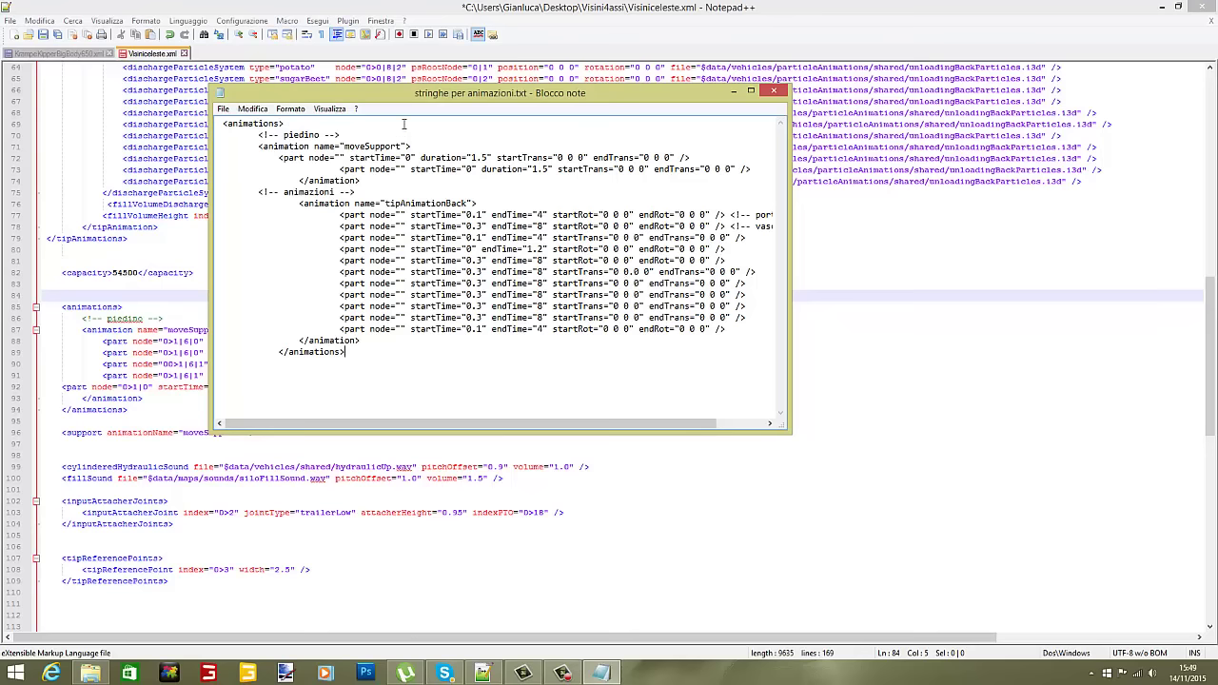
{"action": "left_click_drag", "start_coordinate": [419, 94], "coordinate": [523, 93]}
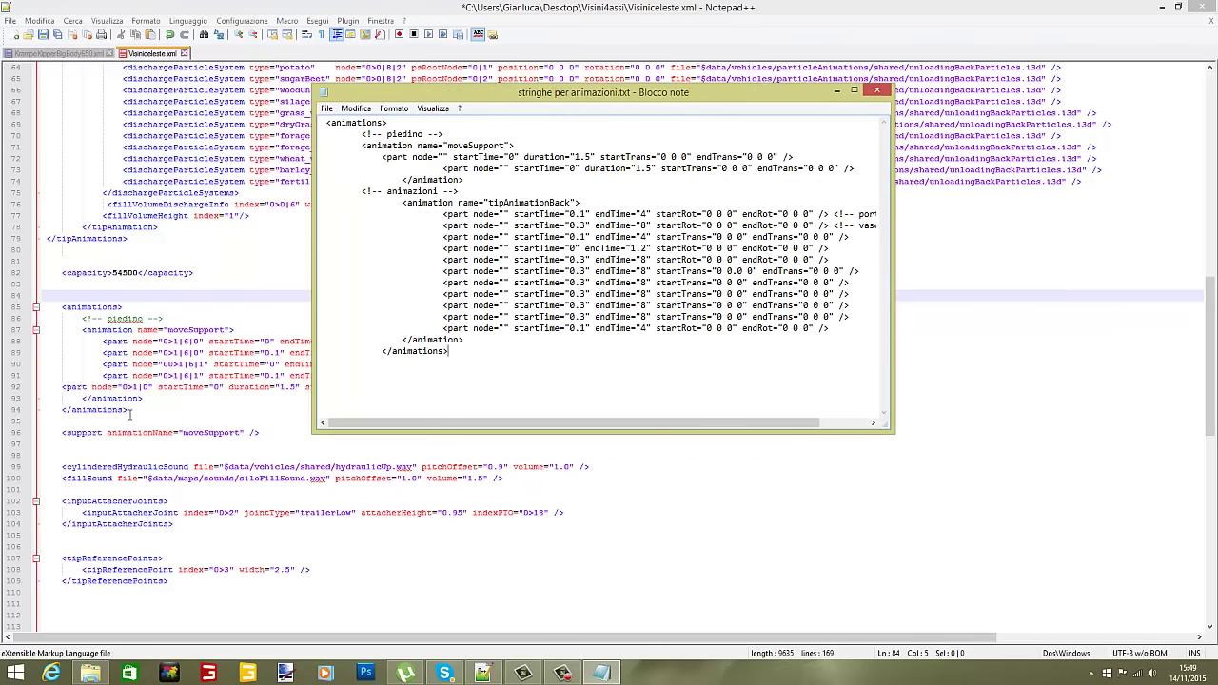
{"action": "left_click_drag", "start_coordinate": [129, 410], "coordinate": [61, 409]}
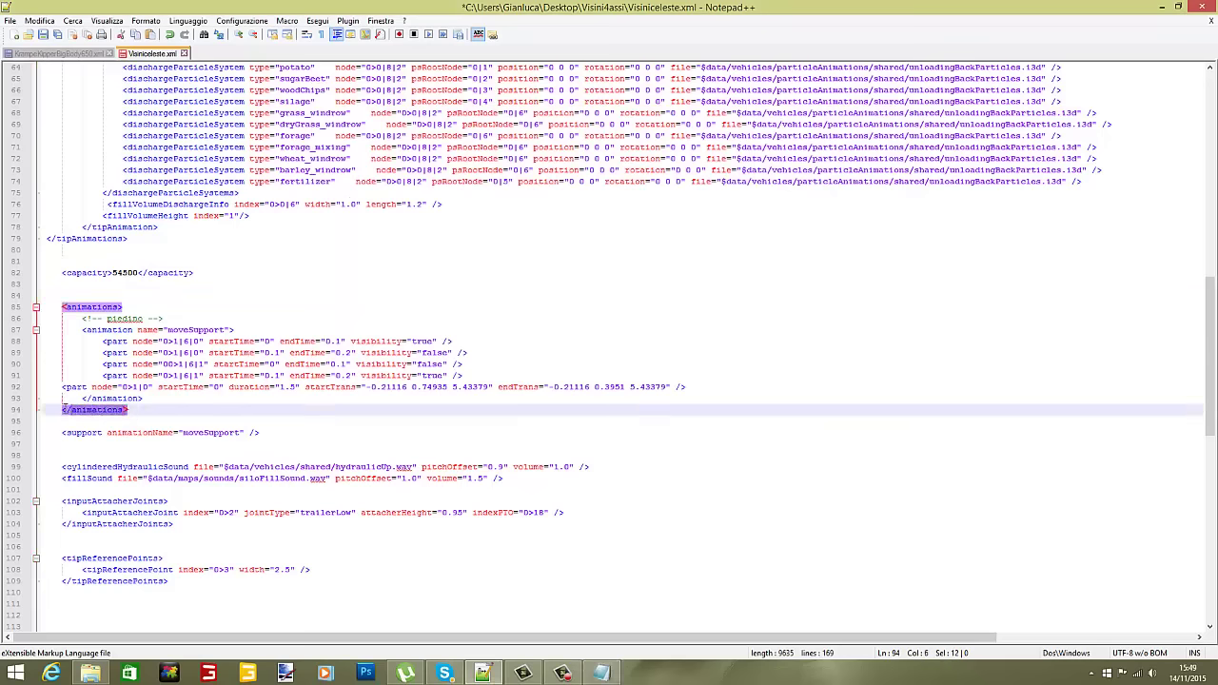
{"action": "key", "text": "ctrl+x"}
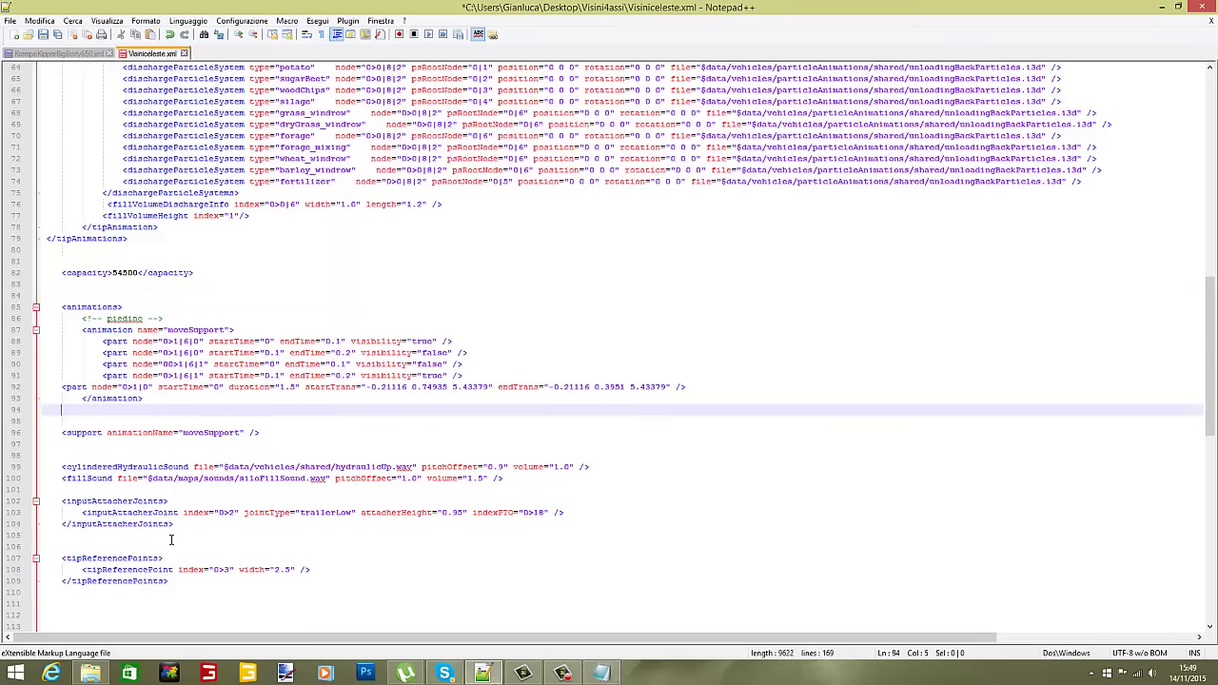
Copy the animazioni block with tipAnimationBack and the closing animations tag from stringhe per animazioni.txt and paste it below the moveSupport animation in Visiniceleste.xml.
{"action": "left_click", "coordinate": [600, 673]}
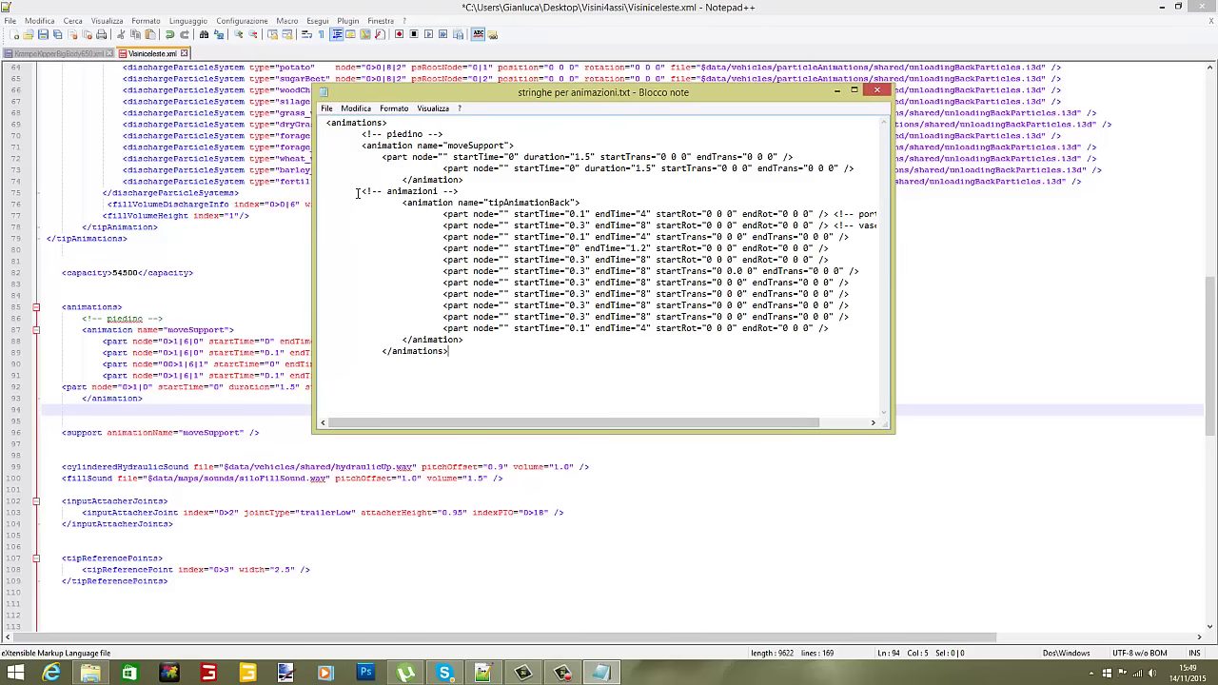
{"action": "left_click_drag", "start_coordinate": [358, 193], "coordinate": [898, 355]}
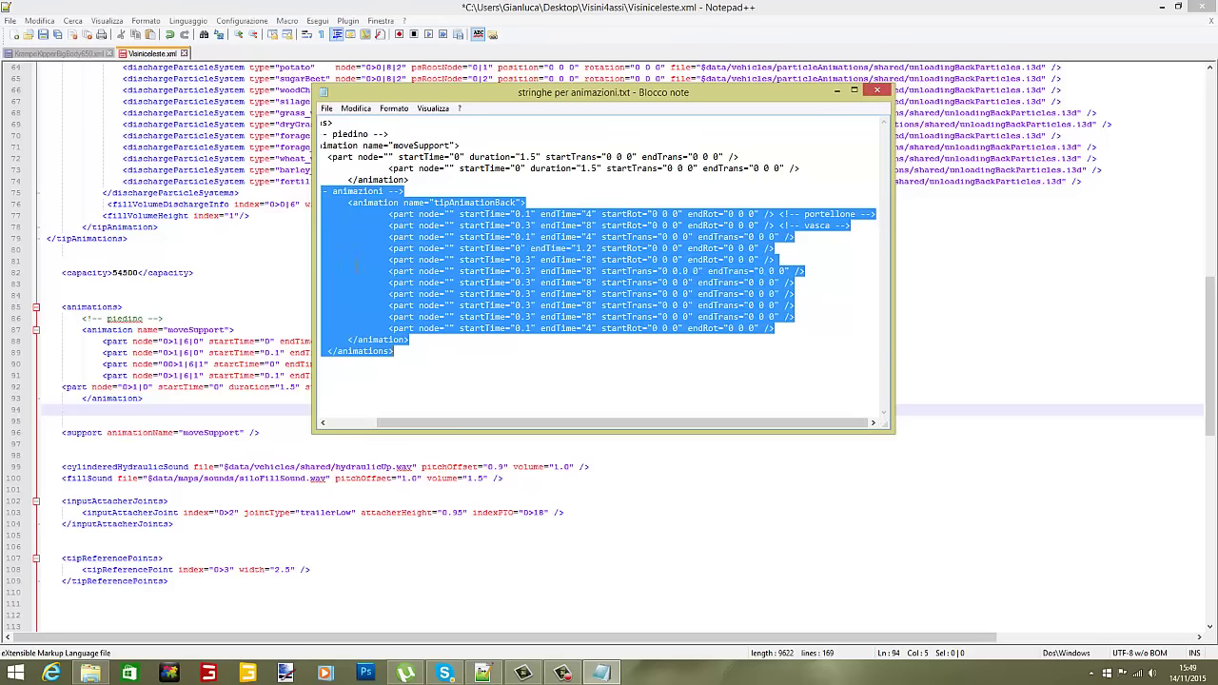
{"action": "right_click", "coordinate": [356, 259]}
{"action": "left_click", "coordinate": [372, 296]}
{"action": "left_click", "coordinate": [838, 90]}
{"action": "left_click", "coordinate": [148, 399]}
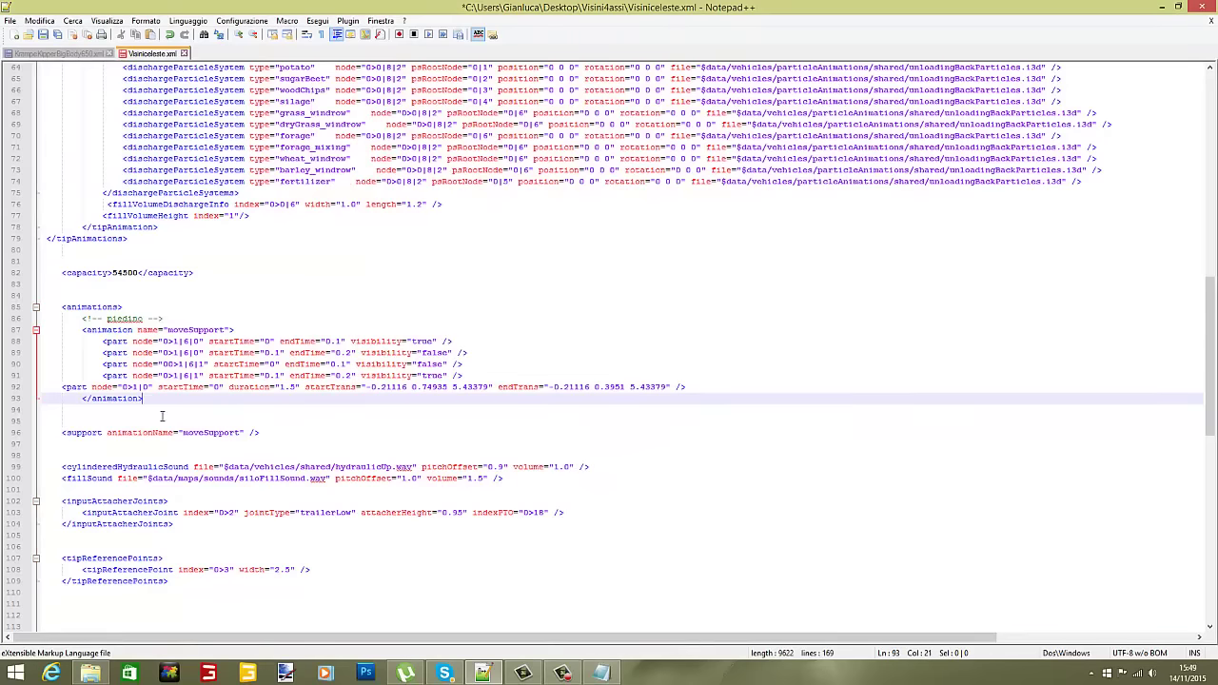
{"action": "key", "text": "Return"}
{"action": "right_click", "coordinate": [80, 416]}
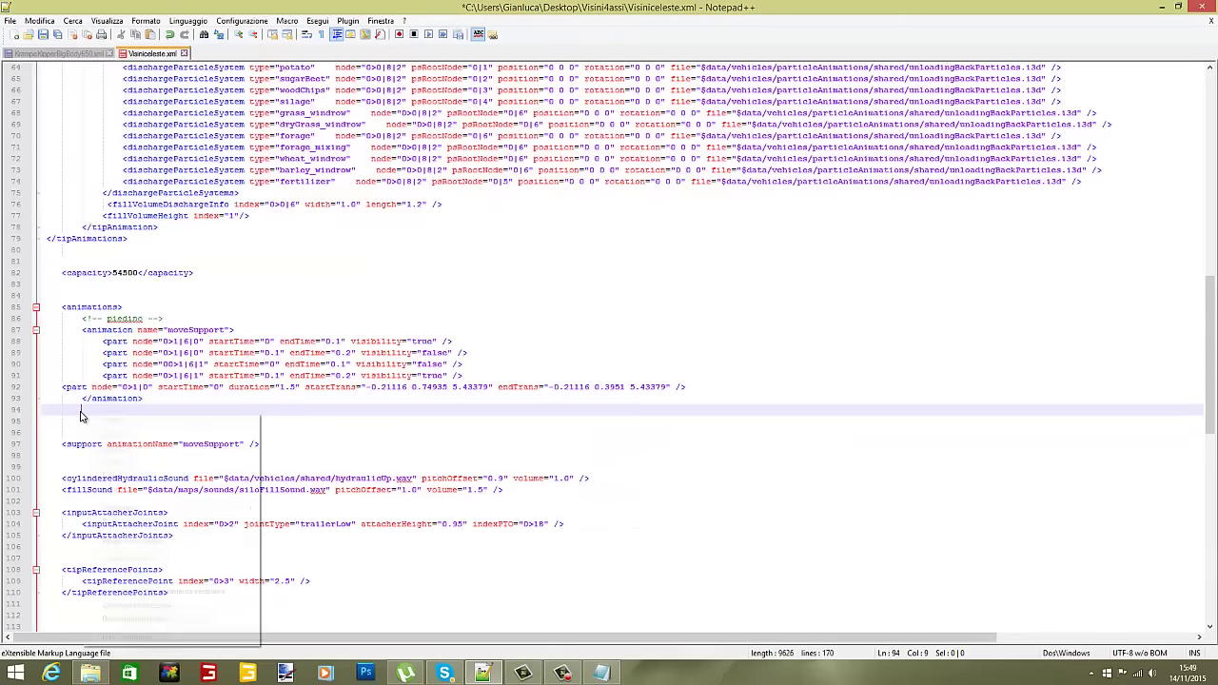
{"action": "left_click", "coordinate": [105, 449]}
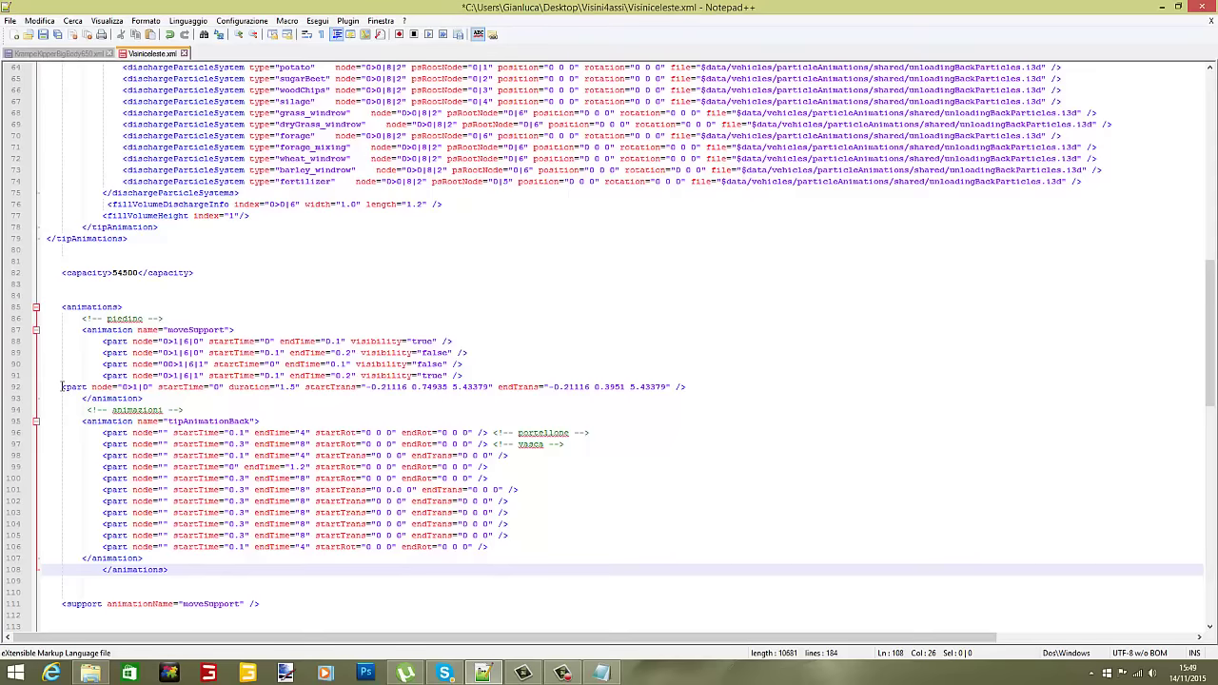
Indent the last part line of moveSupport one level and align the closing animations tag with its opening tag.
{"action": "left_click", "coordinate": [61, 387]}
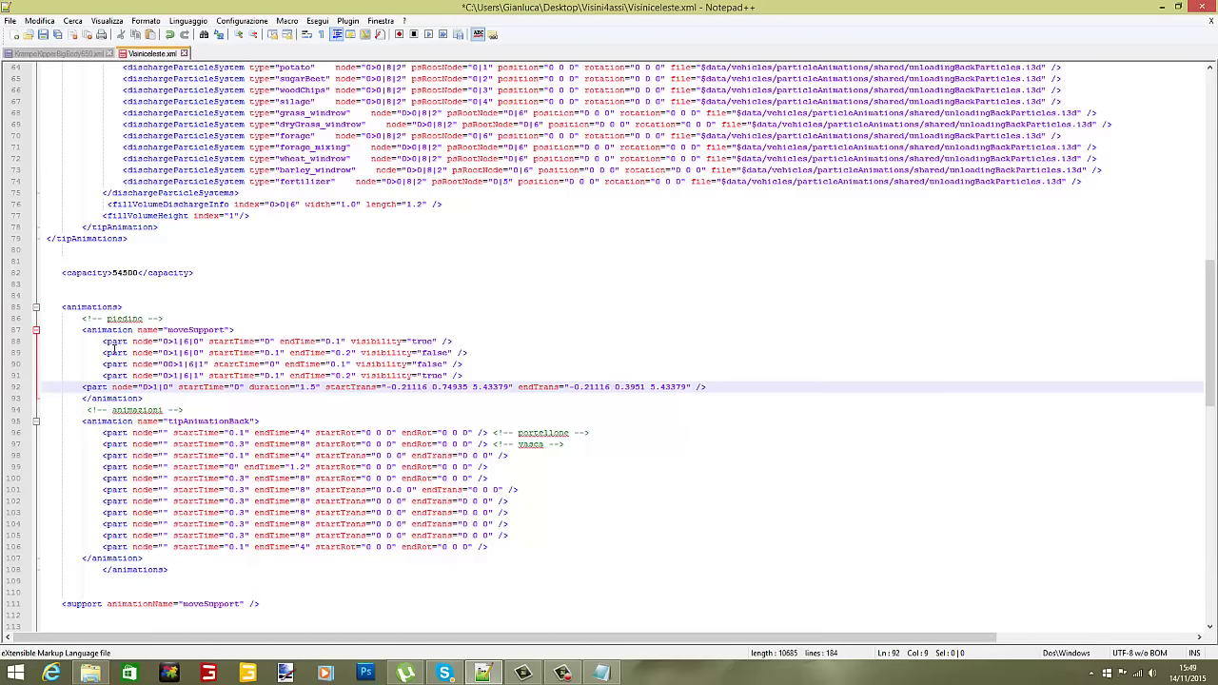
{"action": "left_click", "coordinate": [103, 569]}
{"action": "key", "text": "BackSpace"}
{"action": "key", "text": "BackSpace"}
{"action": "key", "text": "BackSpace"}
{"action": "key", "text": "BackSpace"}
{"action": "key", "text": "BackSpace"}
{"action": "key", "text": "BackSpace"}
{"action": "key", "text": "BackSpace"}
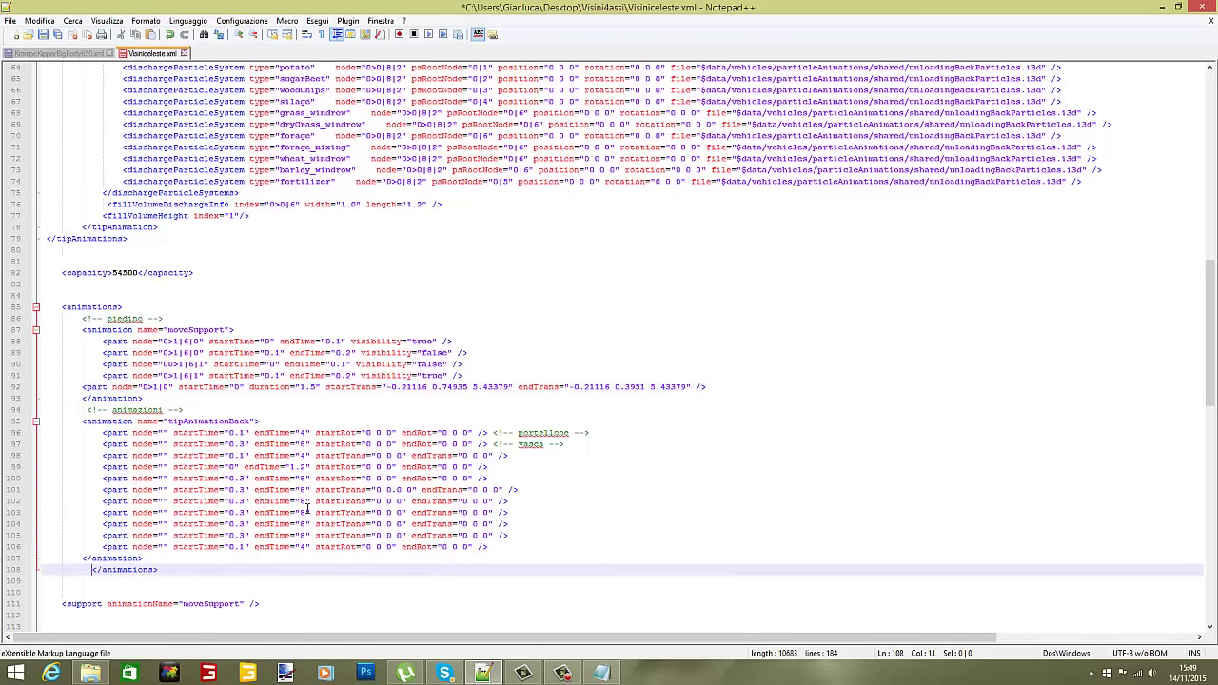
{"action": "key", "text": "BackSpace"}
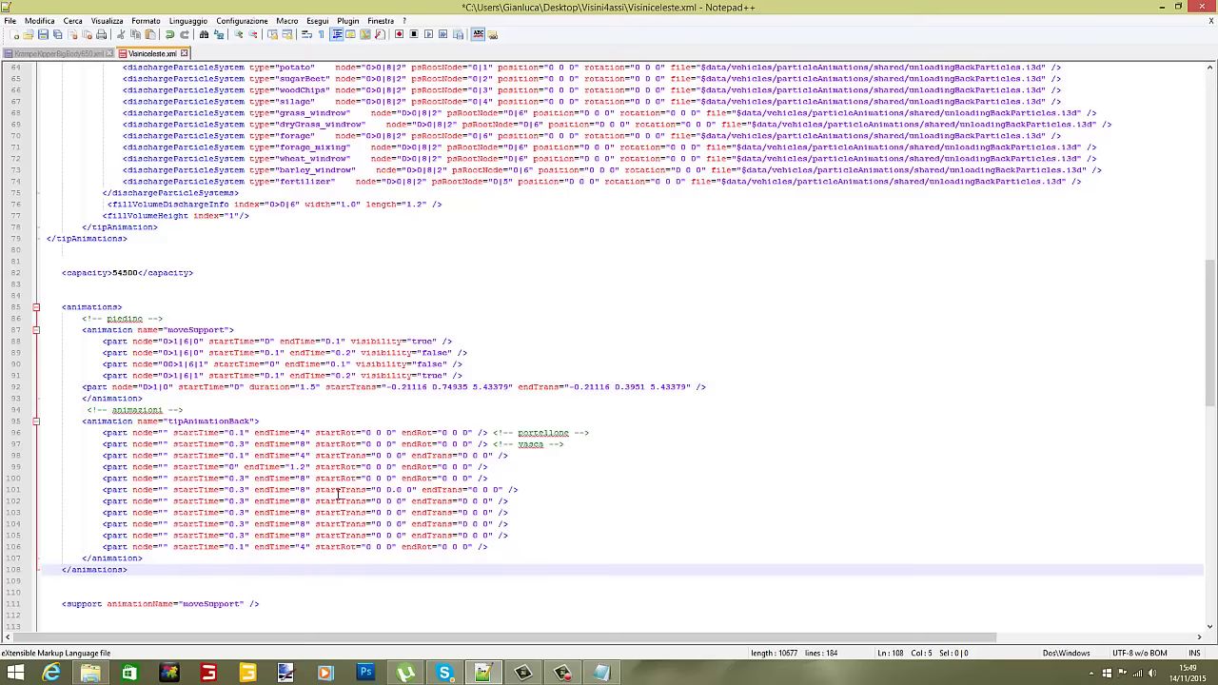
{"action": "left_click", "coordinate": [426, 444]}
{"action": "left_click", "coordinate": [539, 375]}
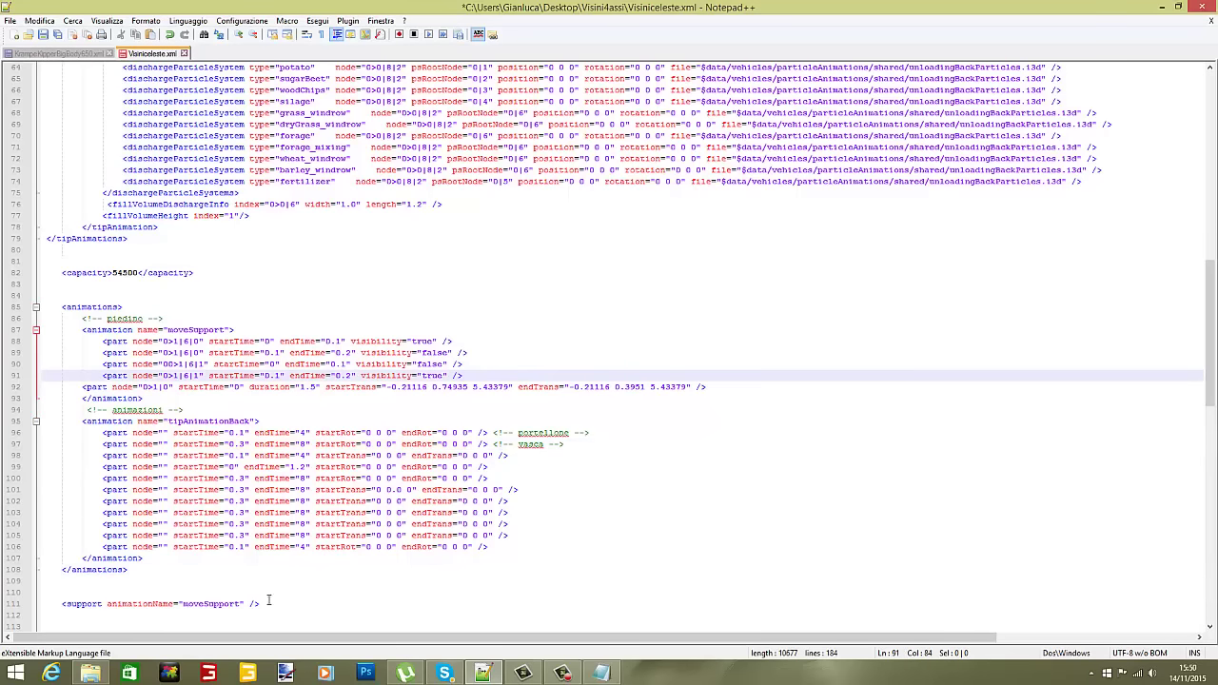
Check the portellone and vasca strings in stringhe per animazioni.txt, and examine the startTime and endTime values of tipAnimationBack in Visiniceleste.xml.
{"action": "left_click", "coordinate": [601, 672]}
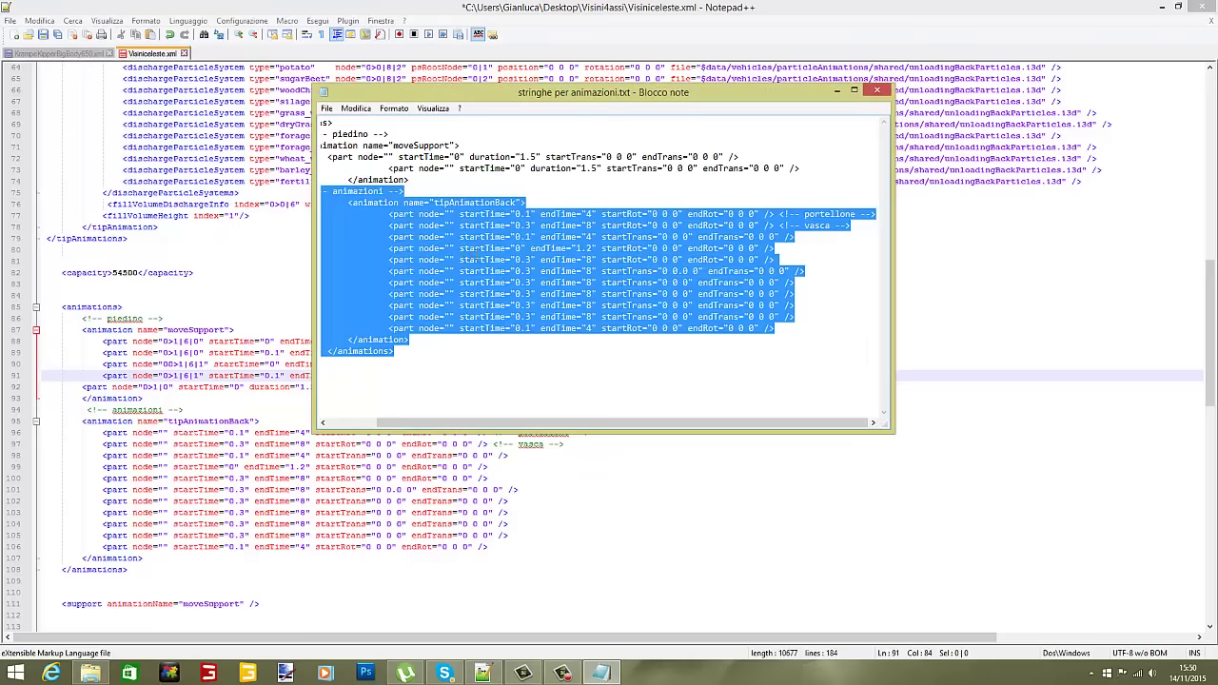
{"action": "left_click", "coordinate": [449, 215]}
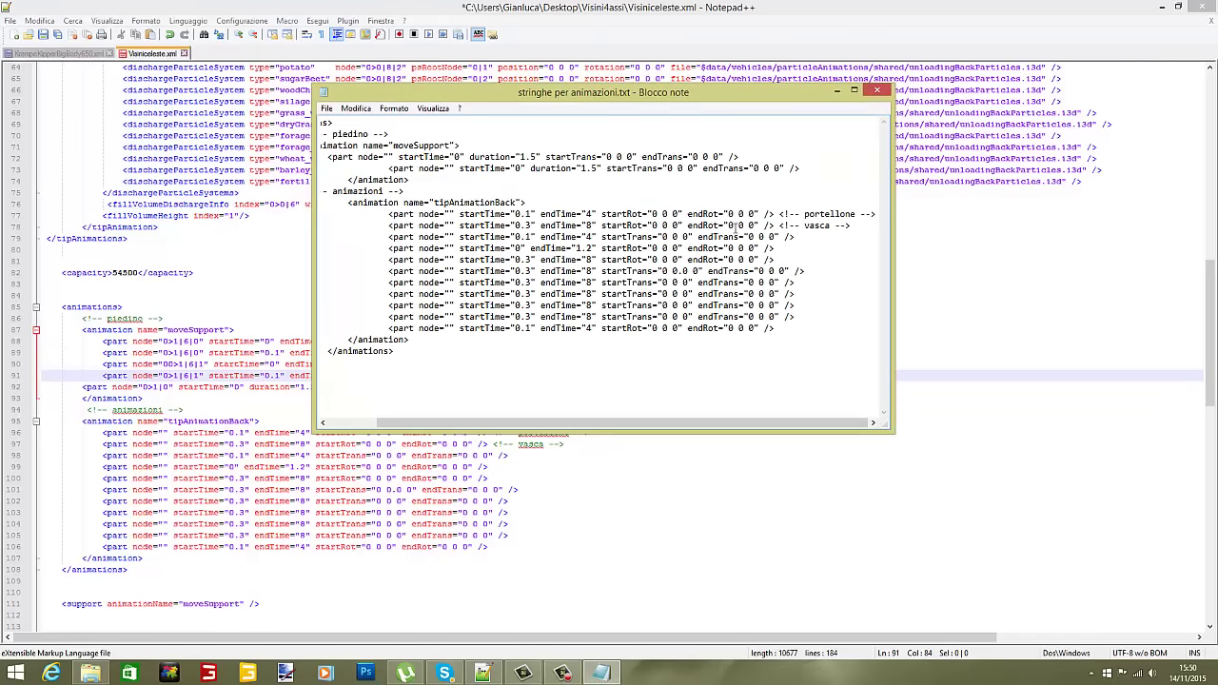
{"action": "left_click", "coordinate": [837, 91]}
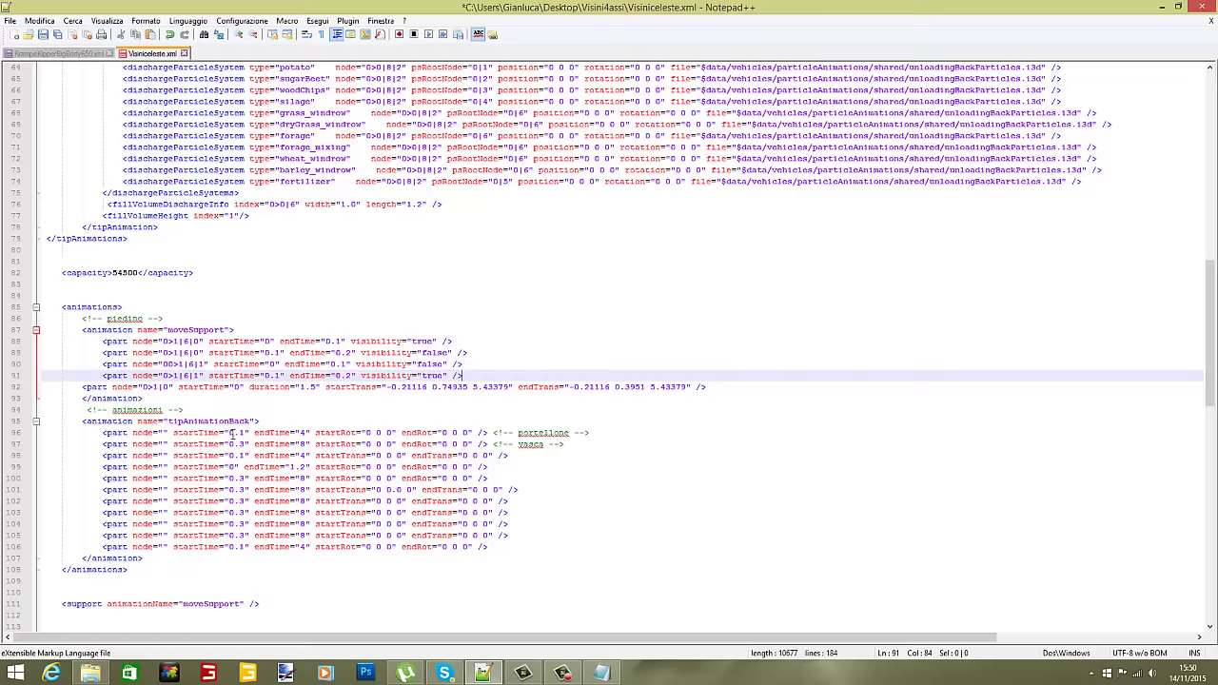
{"action": "left_click", "coordinate": [249, 502]}
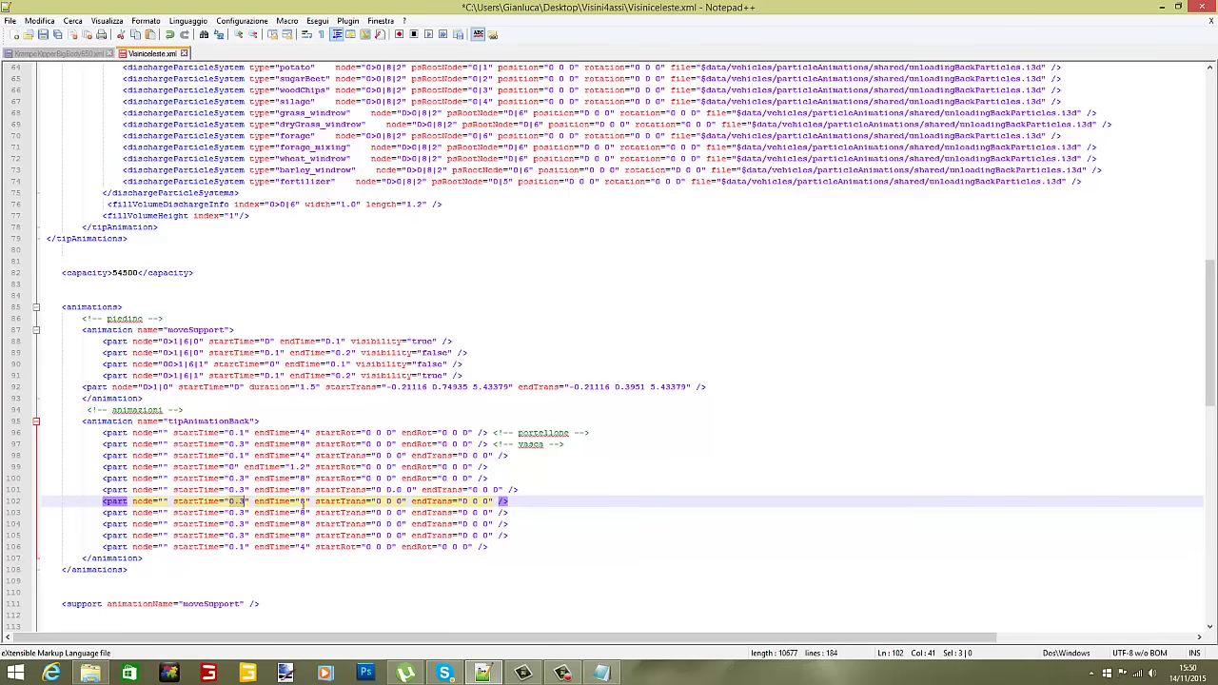
{"action": "double_click", "coordinate": [305, 501]}
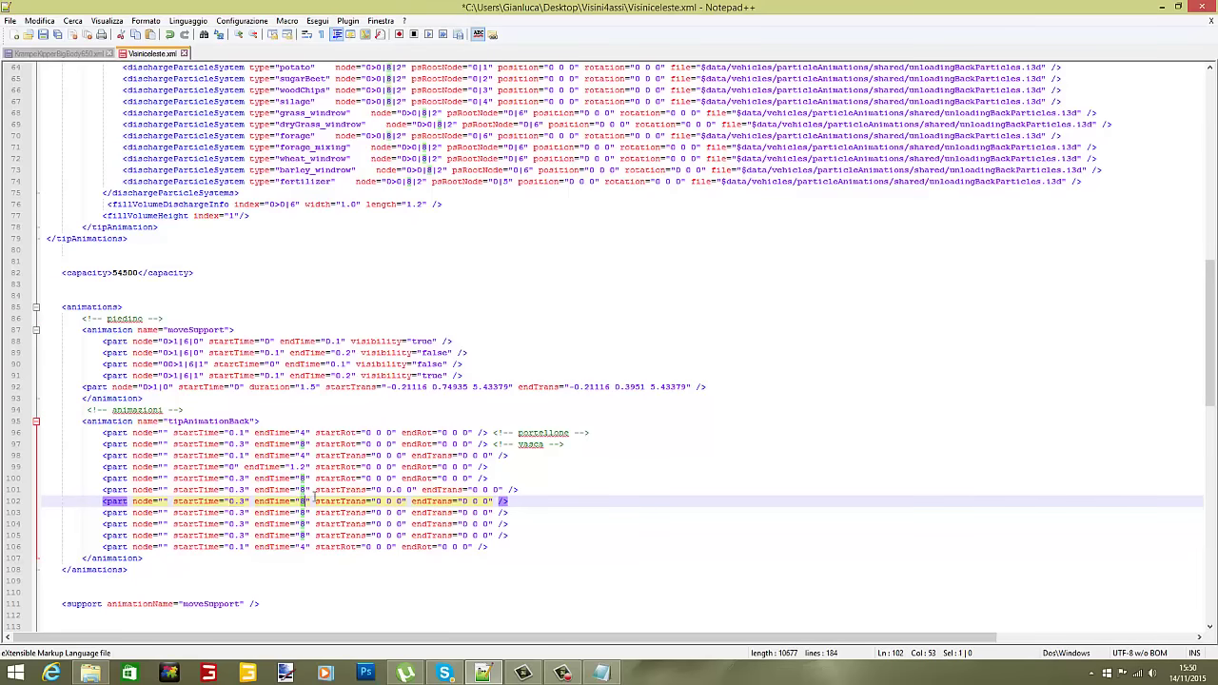
{"action": "left_click", "coordinate": [307, 491]}
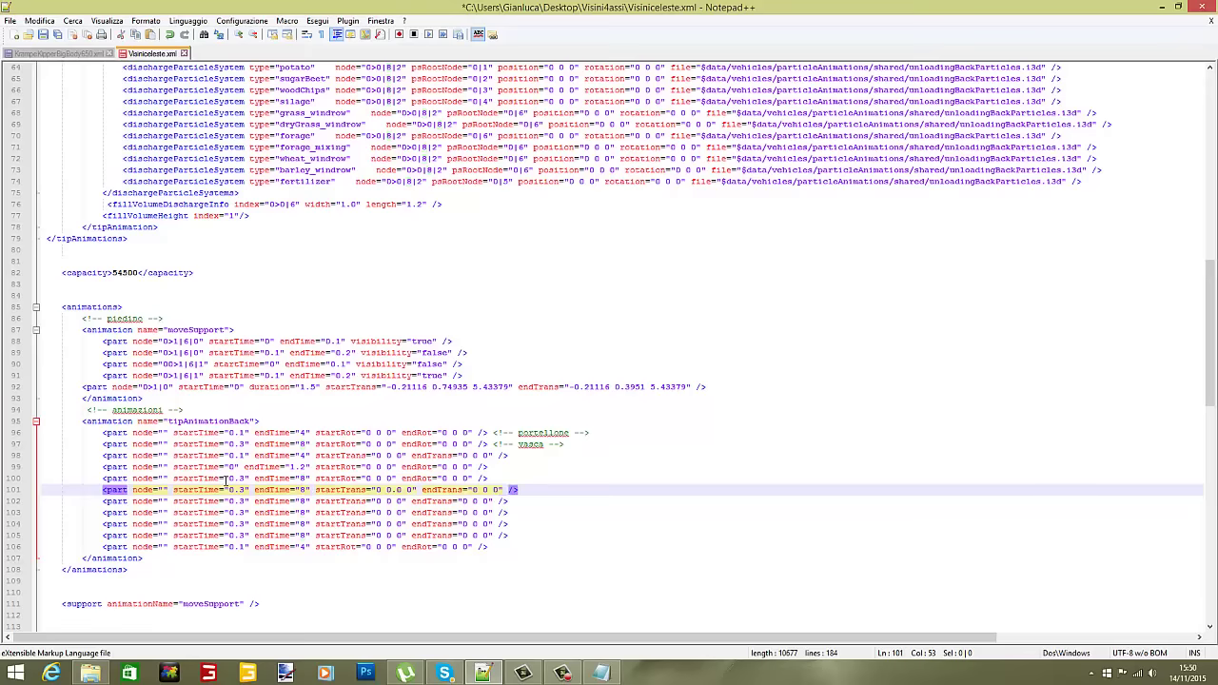
Review the part lines of tipAnimationBack by highlighting the piston group, the vasca line and the two lines below it.
{"action": "left_click_drag", "start_coordinate": [103, 478], "coordinate": [563, 545]}
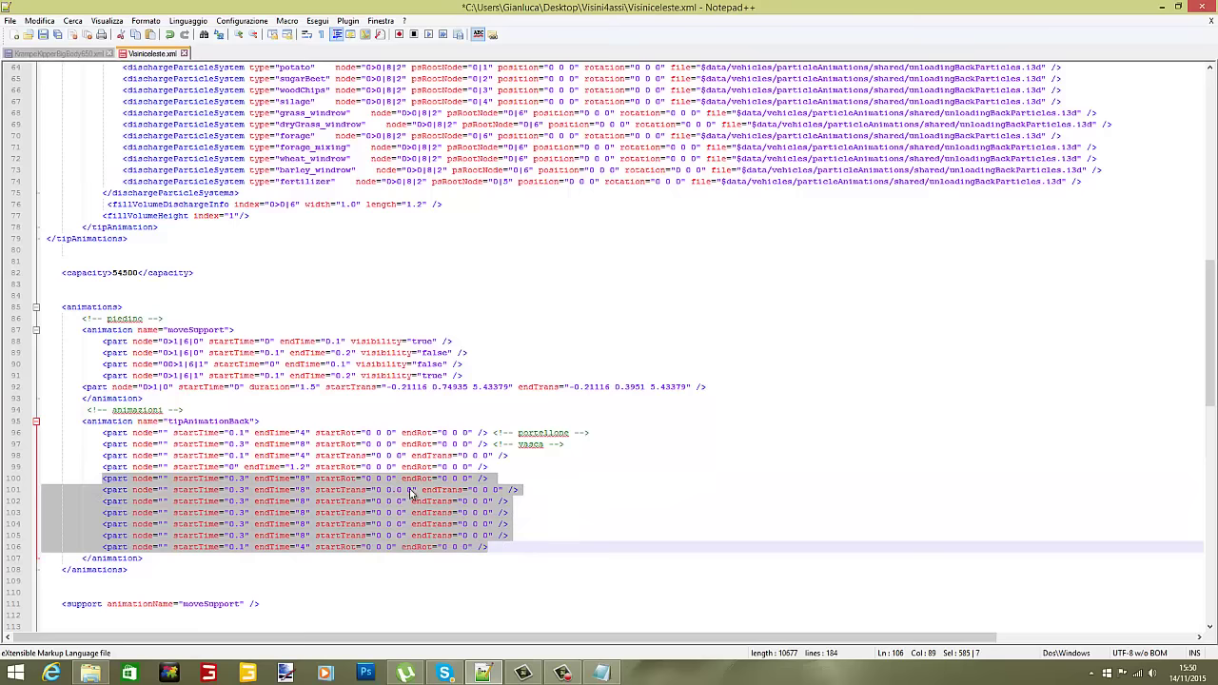
{"action": "left_click_drag", "start_coordinate": [103, 443], "coordinate": [574, 443]}
{"action": "left_click", "coordinate": [533, 455]}
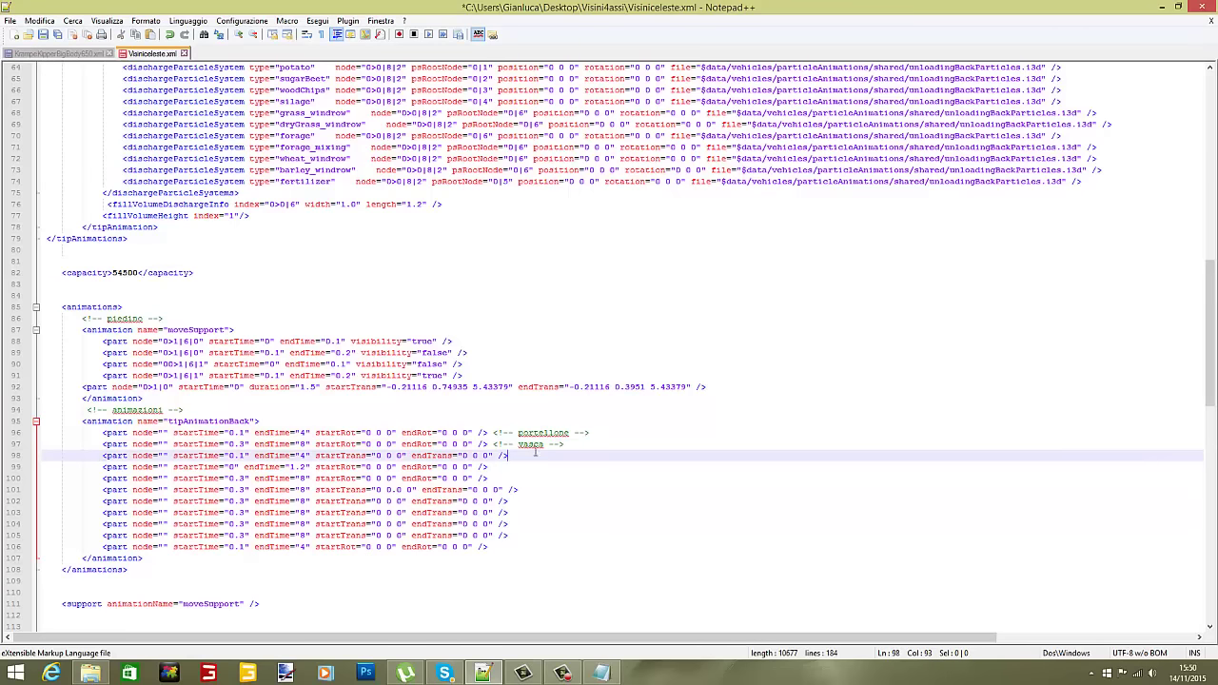
{"action": "key", "text": "Up"}
{"action": "key", "text": "Up"}
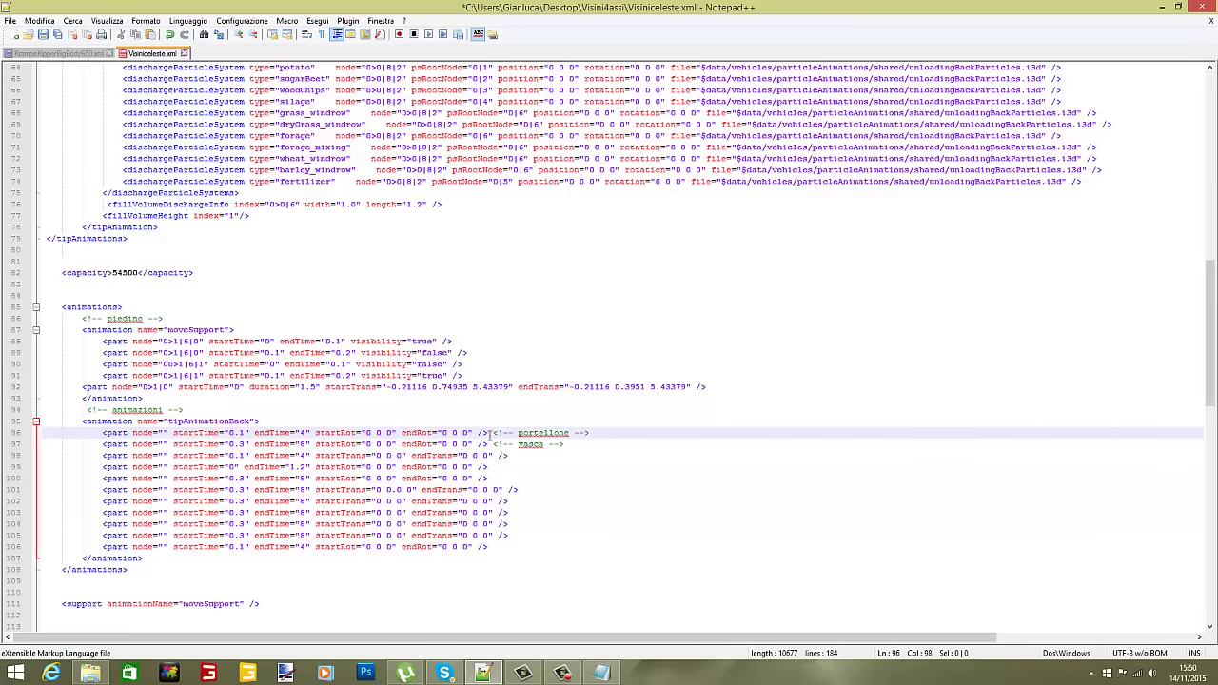
{"action": "left_click_drag", "start_coordinate": [101, 433], "coordinate": [527, 466]}
{"action": "left_click", "coordinate": [527, 524]}
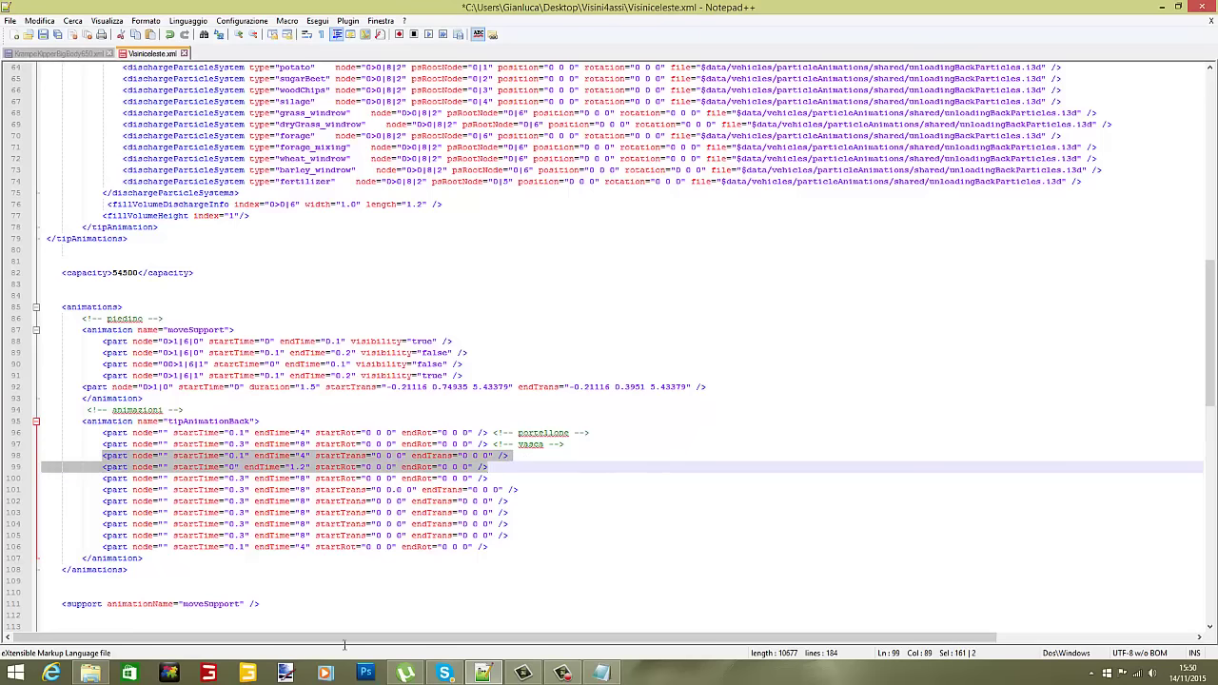
{"action": "left_click", "coordinate": [602, 505]}
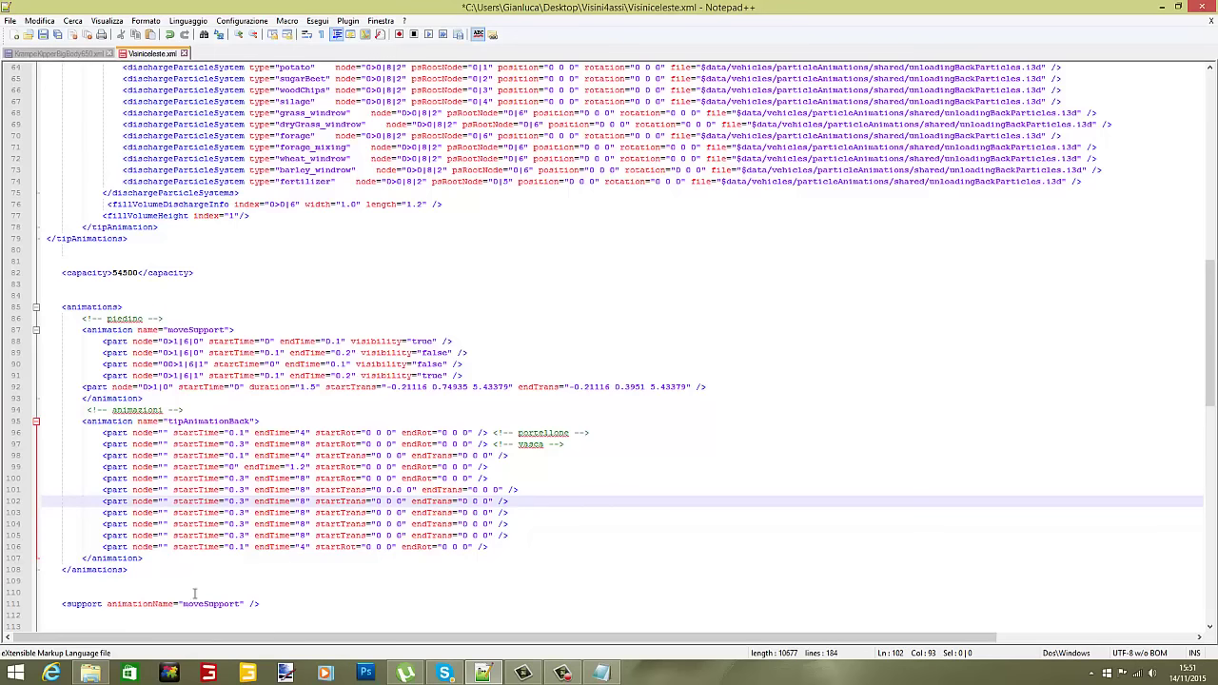
Open Visiniceleste.i3d from the Visini4assi folder in GIANTS Editor and dismiss the welcome window.
{"action": "left_click", "coordinate": [95, 671]}
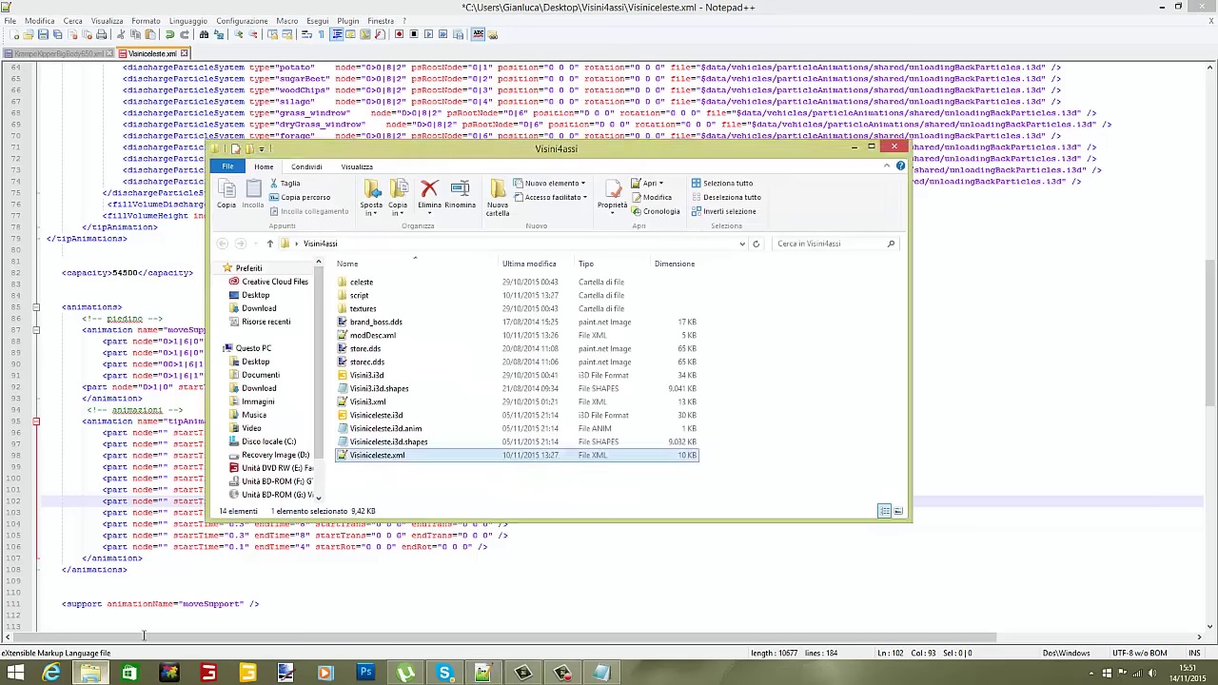
{"action": "double_click", "coordinate": [385, 416]}
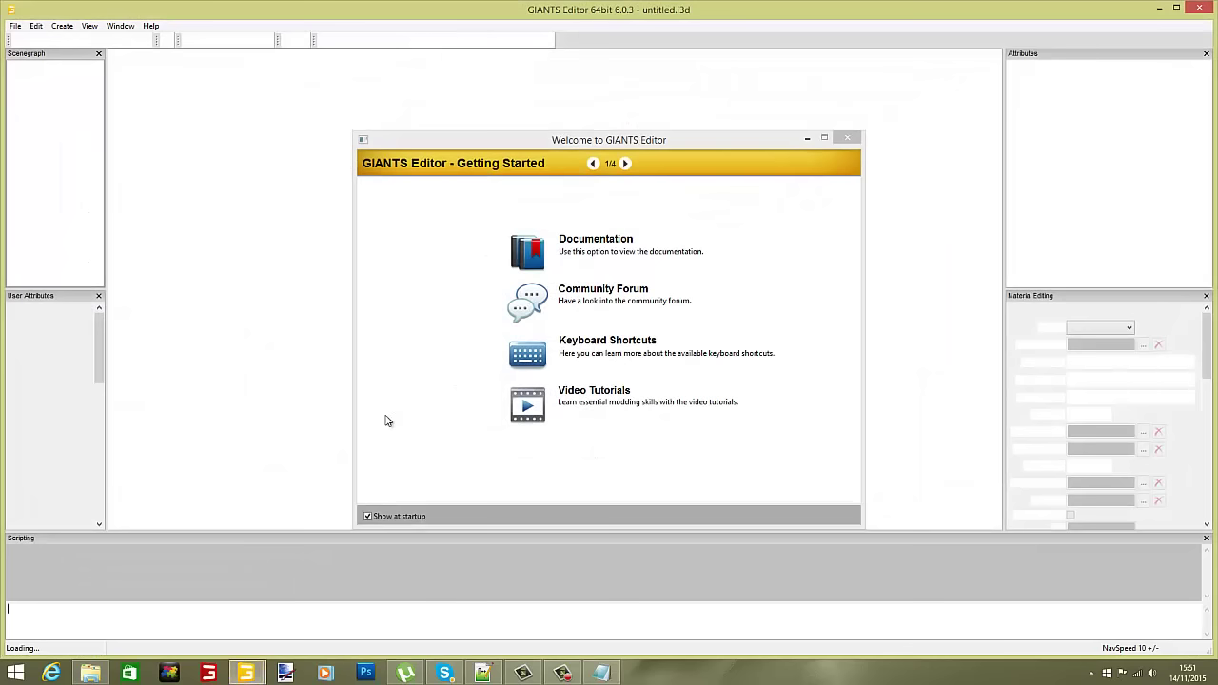
{"action": "left_click", "coordinate": [848, 140]}
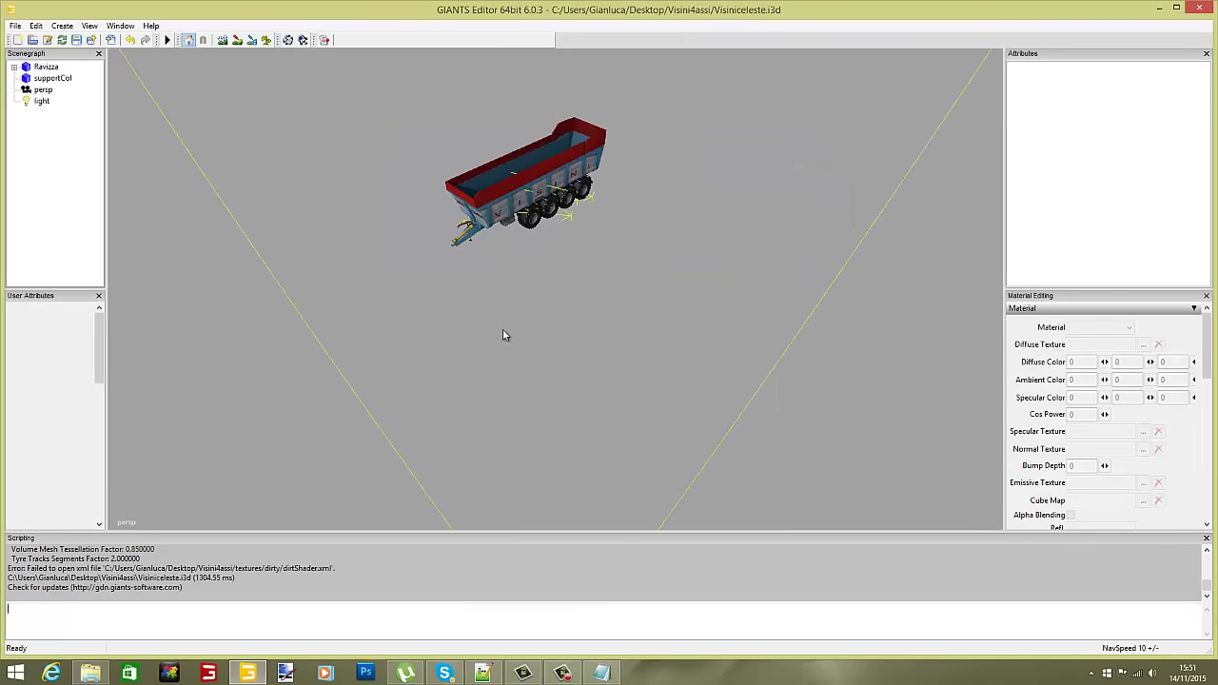
Examine the trailer model up close from the front and the side in the 3D view.
{"action": "scroll", "coordinate": [502, 329], "scroll_direction": "up", "scroll_amount": 8}
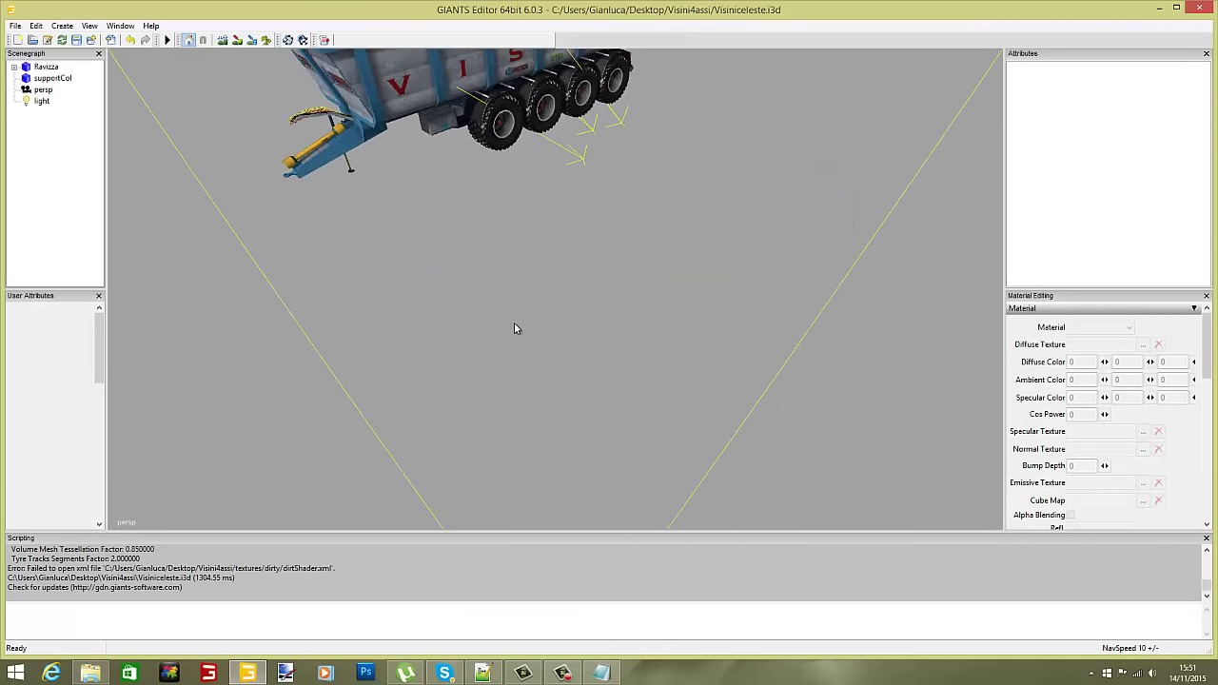
{"action": "left_click_drag", "start_coordinate": [513, 323], "coordinate": [472, 233], "text": "alt"}
{"action": "right_click_drag", "start_coordinate": [472, 233], "coordinate": [723, 240], "text": "alt"}
{"action": "left_click_drag", "start_coordinate": [723, 240], "coordinate": [455, 252], "text": "alt"}
{"action": "scroll", "coordinate": [514, 229], "scroll_direction": "up", "scroll_amount": 4}
{"action": "scroll", "coordinate": [435, 282], "scroll_direction": "down", "scroll_amount": 6}
{"action": "middle_click_drag", "start_coordinate": [455, 253], "coordinate": [500, 246], "text": "alt"}
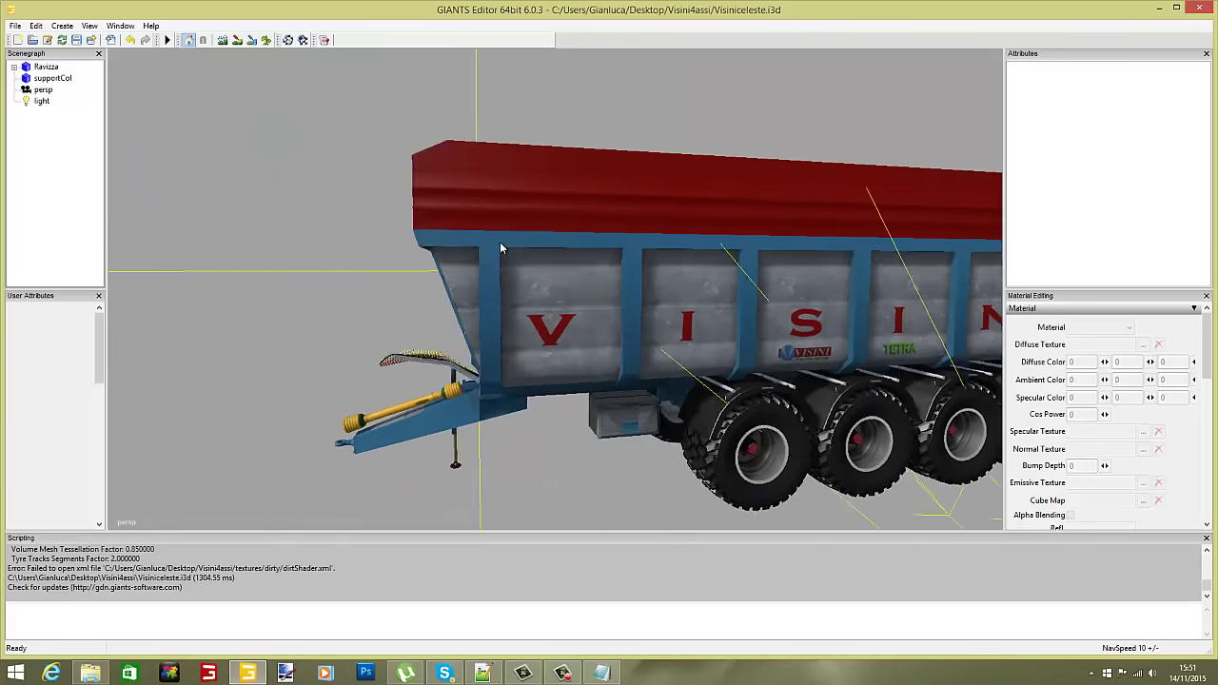
{"action": "scroll", "coordinate": [500, 246], "scroll_direction": "down", "scroll_amount": 5}
{"action": "left_click_drag", "start_coordinate": [454, 251], "coordinate": [502, 238], "text": "alt"}
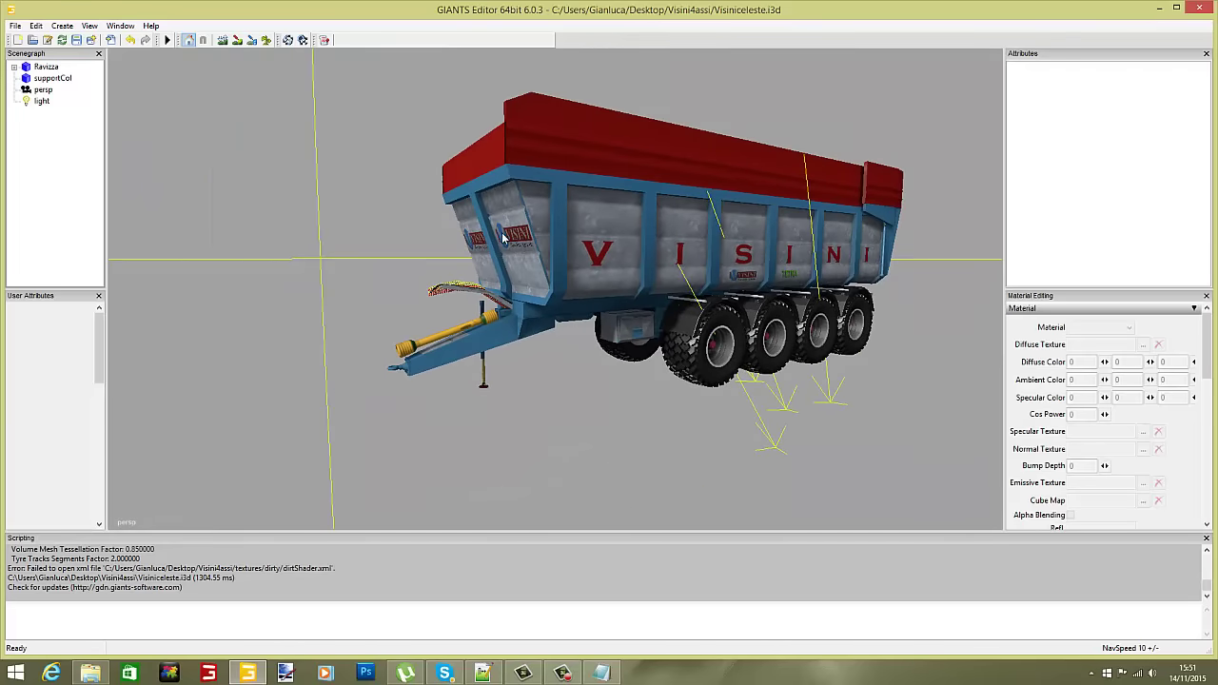
Select the Vasca node inside Ravizza and tilt the trailer body about its X axis to about -43 degrees.
{"action": "double_click", "coordinate": [46, 66]}
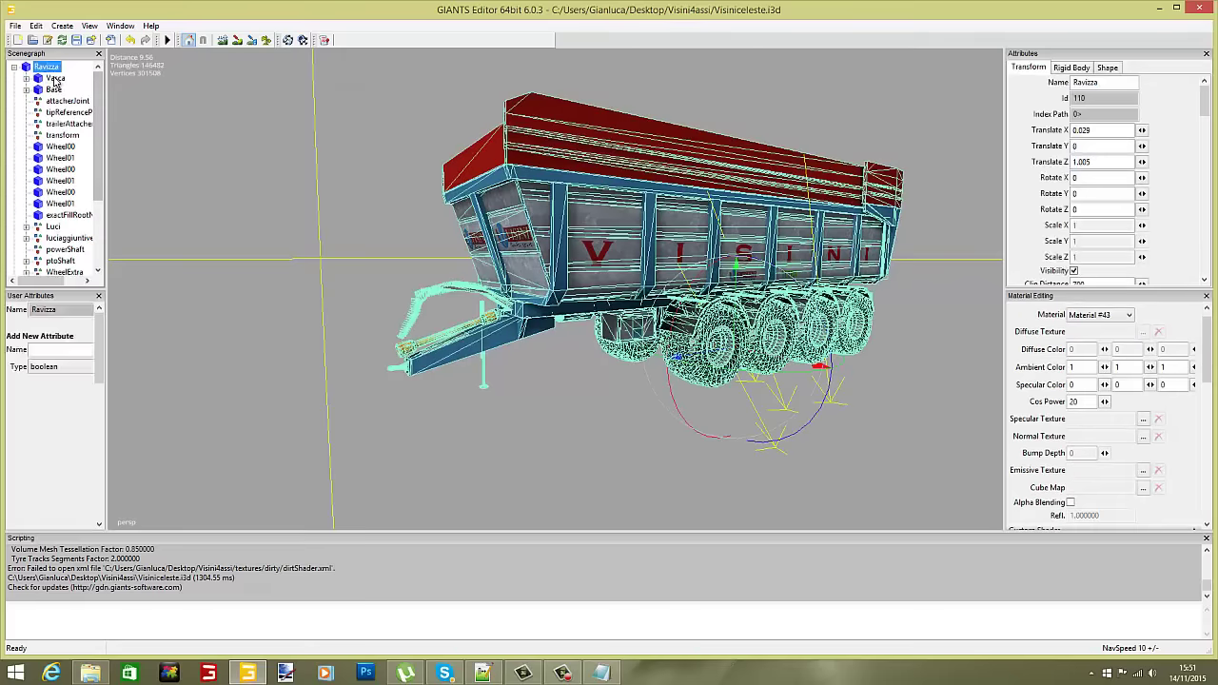
{"action": "left_click", "coordinate": [55, 78]}
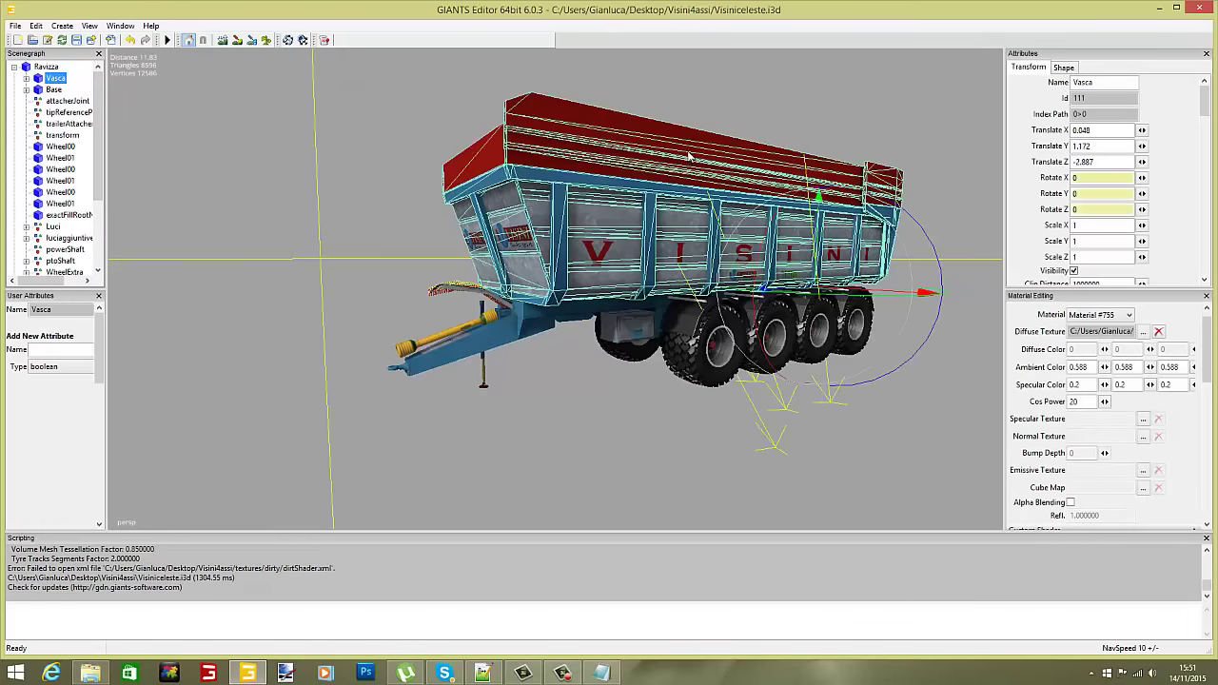
{"action": "left_click_drag", "start_coordinate": [688, 152], "coordinate": [476, 160], "text": "alt"}
{"action": "scroll", "coordinate": [631, 159], "scroll_direction": "up", "scroll_amount": 3}
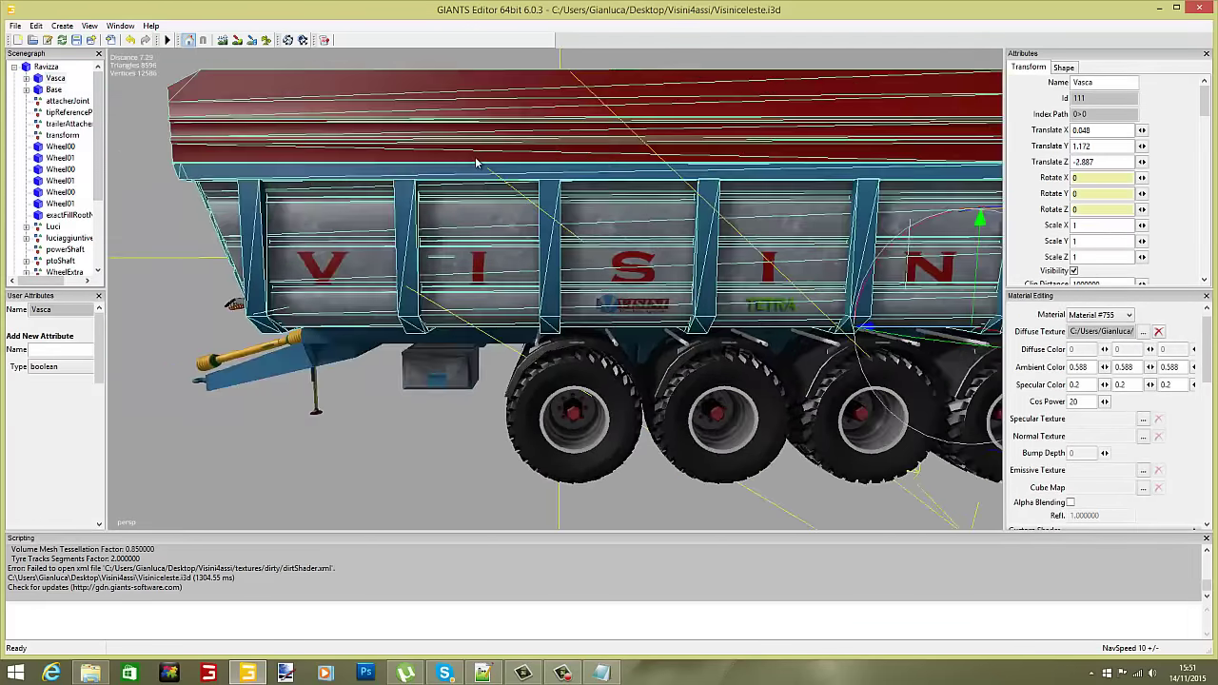
{"action": "middle_click_drag", "start_coordinate": [452, 160], "coordinate": [419, 162], "text": "alt"}
{"action": "scroll", "coordinate": [419, 163], "scroll_direction": "down", "scroll_amount": 2}
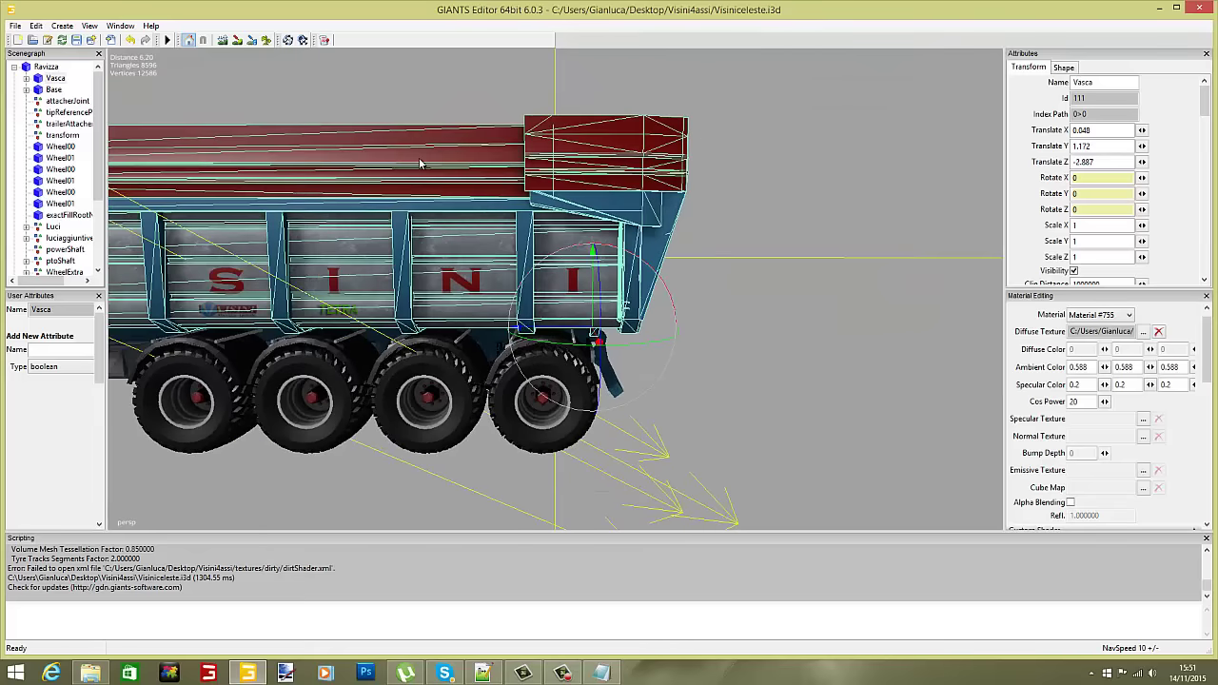
{"action": "scroll", "coordinate": [424, 157], "scroll_direction": "up", "scroll_amount": 3}
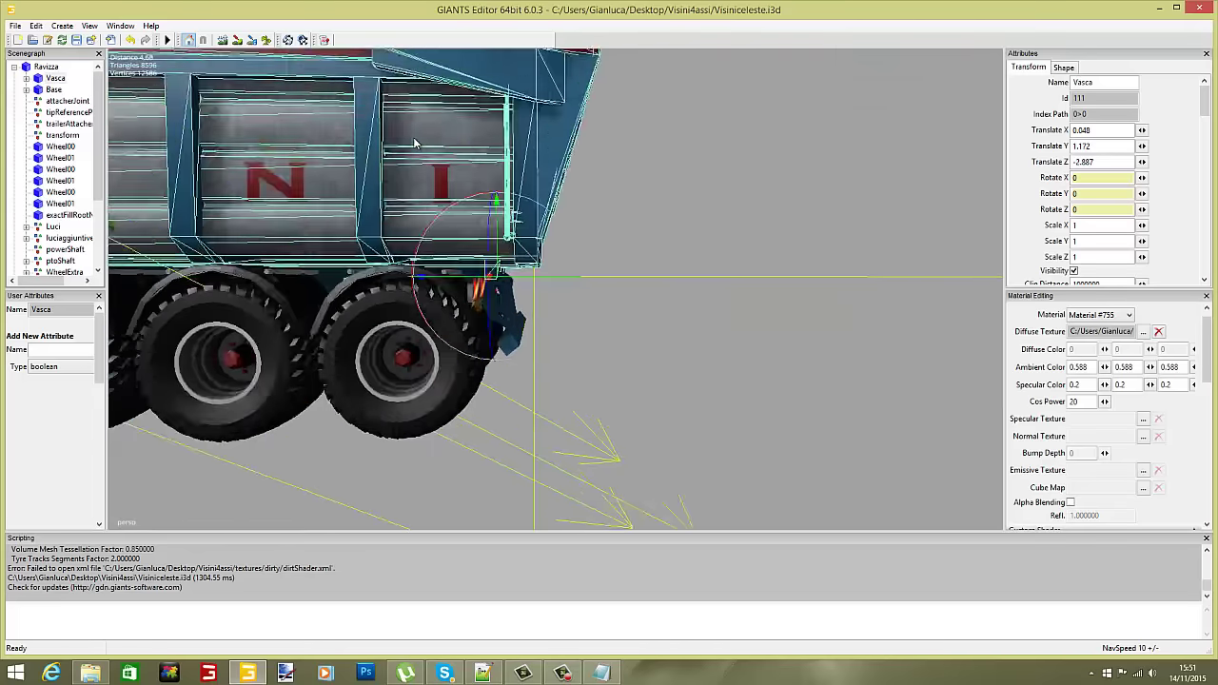
{"action": "scroll", "coordinate": [416, 142], "scroll_direction": "down", "scroll_amount": 3}
{"action": "middle_click_drag", "start_coordinate": [419, 140], "coordinate": [483, 151], "text": "alt"}
{"action": "left_click_drag", "start_coordinate": [484, 151], "coordinate": [575, 154], "text": "alt"}
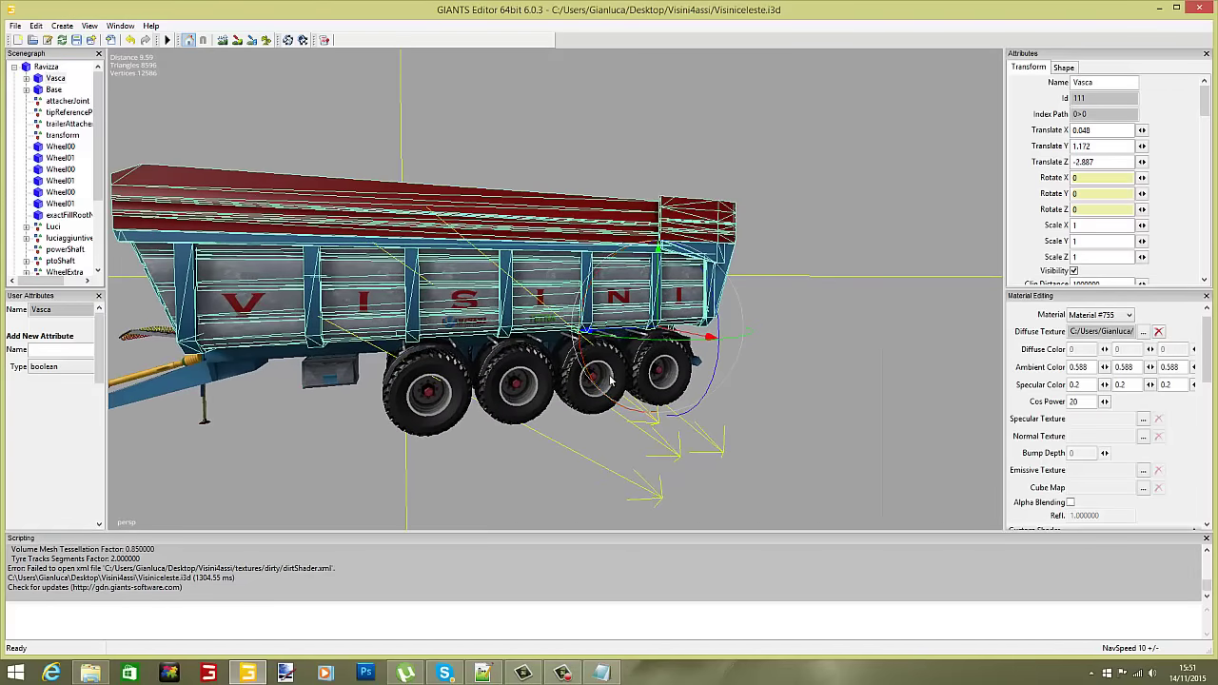
{"action": "left_click_drag", "start_coordinate": [587, 327], "coordinate": [645, 234]}
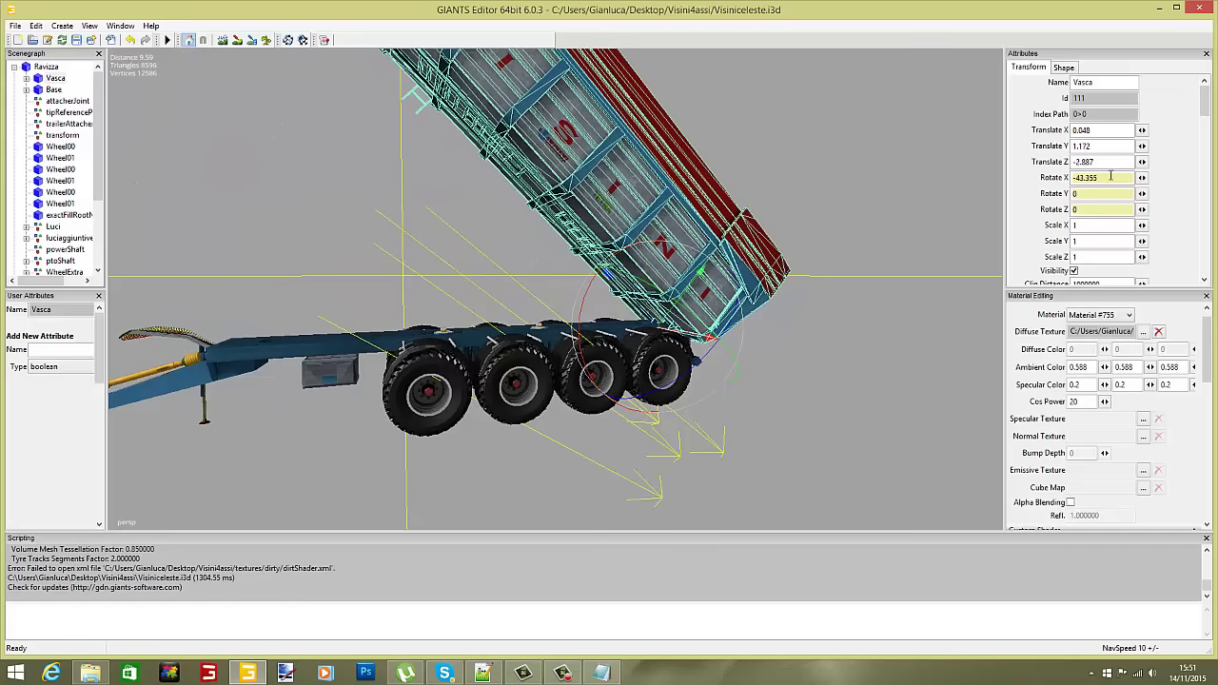
Set Vasca's X rotation to -50 degrees.
{"action": "left_click_drag", "start_coordinate": [1109, 177], "coordinate": [1073, 178]}
{"action": "left_click_drag", "start_coordinate": [596, 282], "coordinate": [537, 240]}
{"action": "scroll", "coordinate": [604, 253], "scroll_direction": "down", "scroll_amount": 1}
{"action": "middle_click_drag", "start_coordinate": [537, 245], "coordinate": [587, 340]}
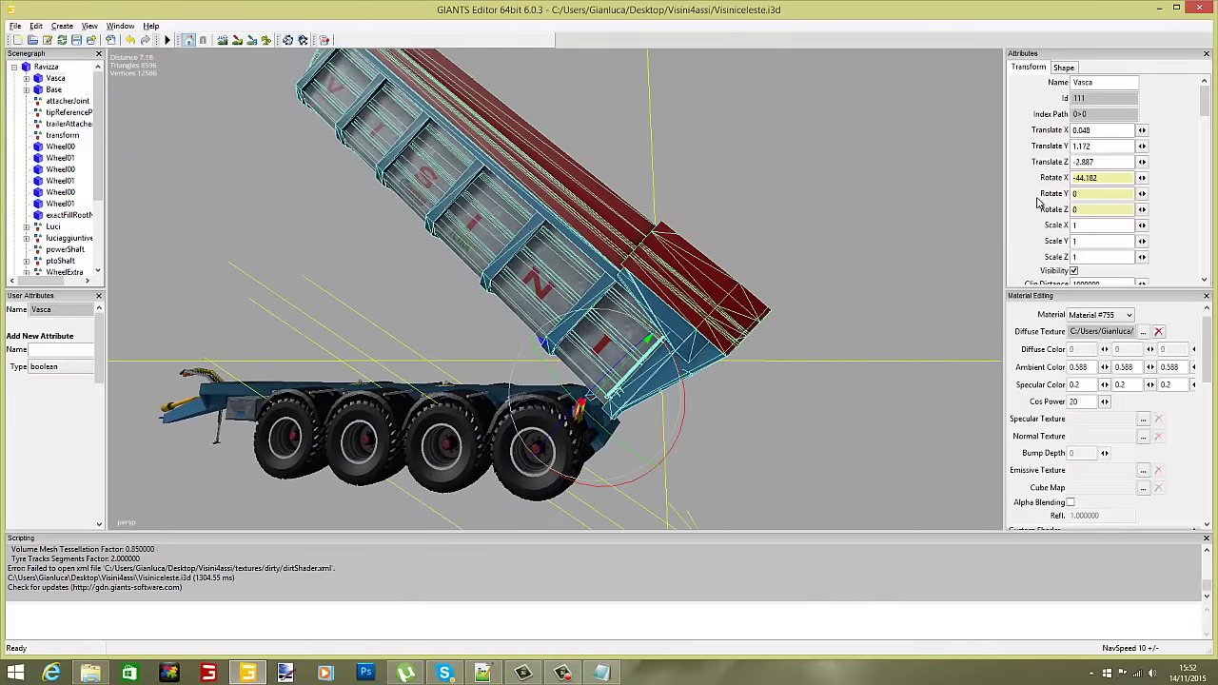
{"action": "left_click_drag", "start_coordinate": [1122, 178], "coordinate": [1050, 179]}
{"action": "key", "text": "BackSpace"}
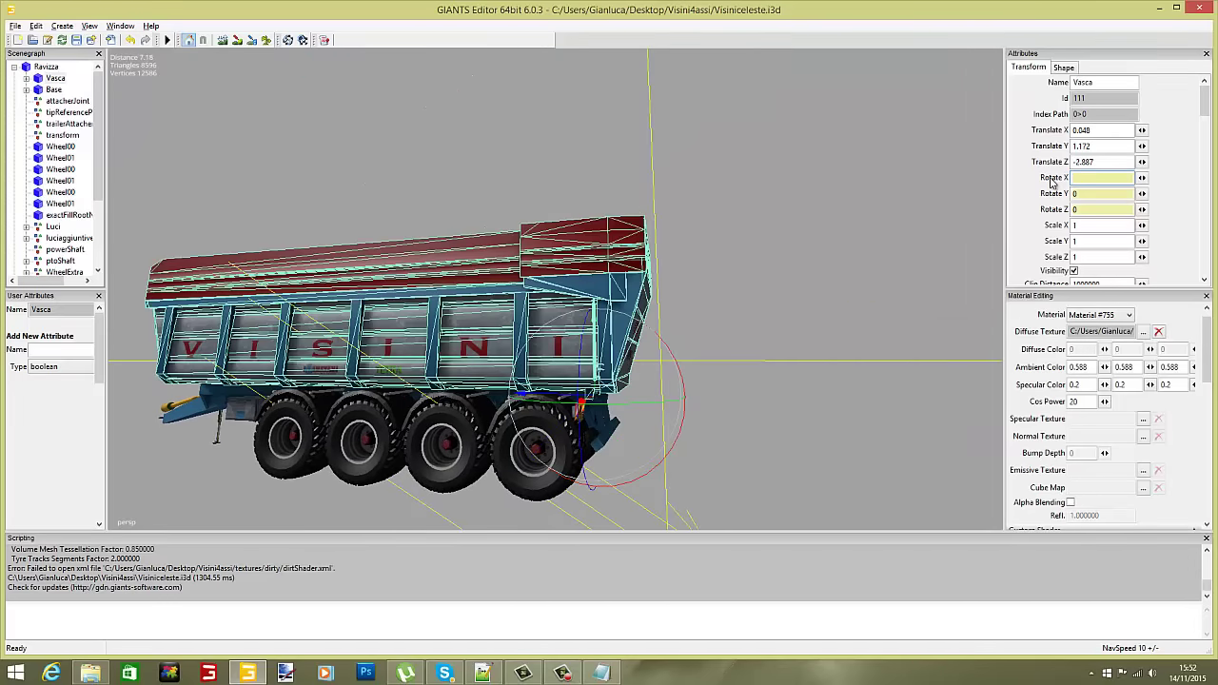
{"action": "type", "text": "-50"}
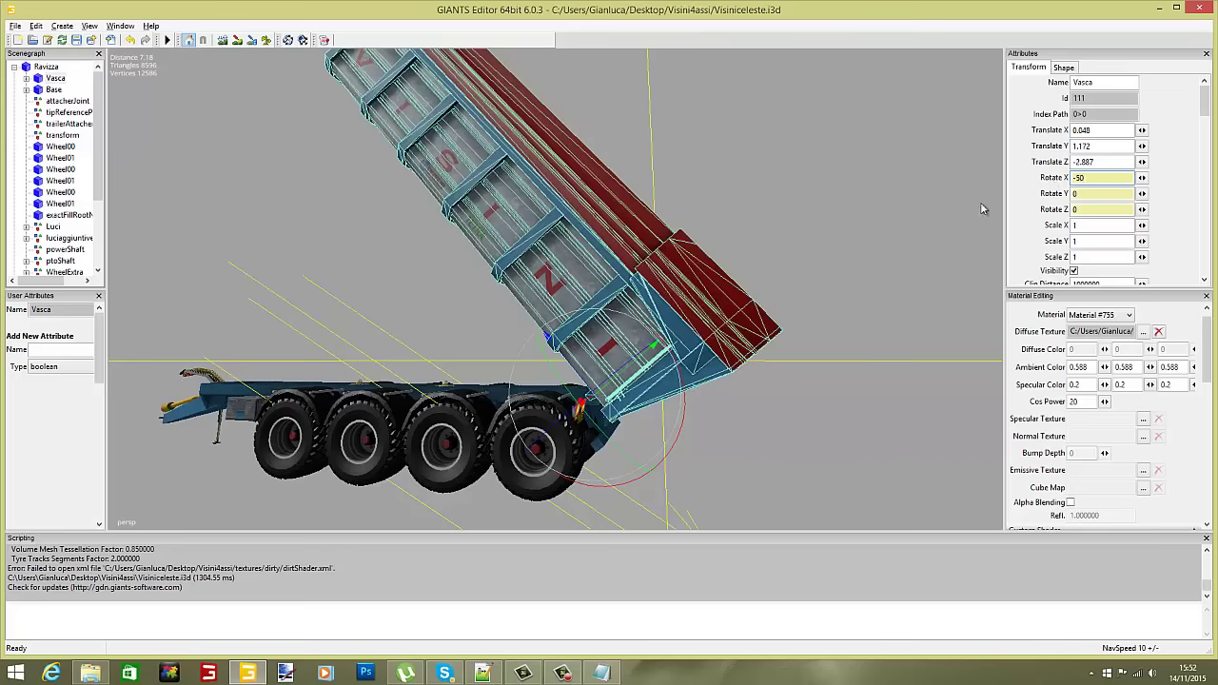
Examine the raised body and the piston mounts on the chassis, and look for the Pistone nodes in the scene hierarchy.
{"action": "left_click", "coordinate": [816, 220]}
{"action": "left_click_drag", "start_coordinate": [815, 220], "coordinate": [671, 184], "text": "alt"}
{"action": "middle_click_drag", "start_coordinate": [669, 183], "coordinate": [405, 272]}
{"action": "middle_click_drag", "start_coordinate": [328, 295], "coordinate": [531, 360]}
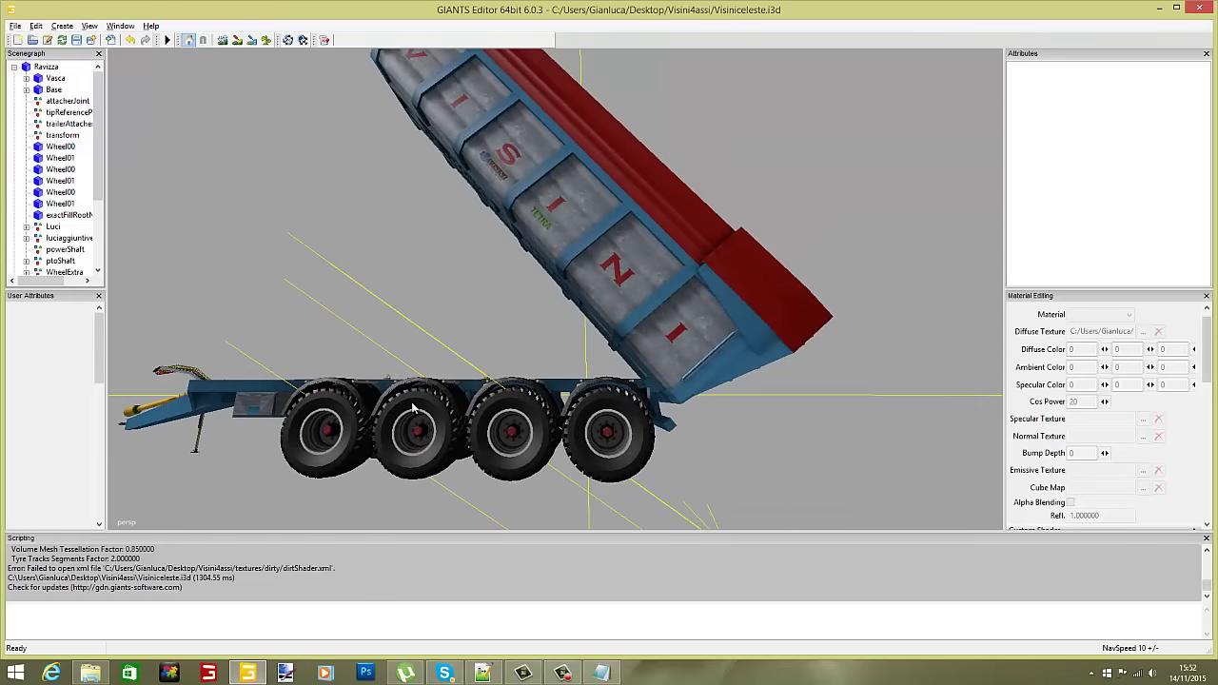
{"action": "scroll", "coordinate": [412, 500], "scroll_direction": "up", "scroll_amount": 3}
{"action": "middle_click_drag", "start_coordinate": [401, 418], "coordinate": [471, 439], "text": "alt"}
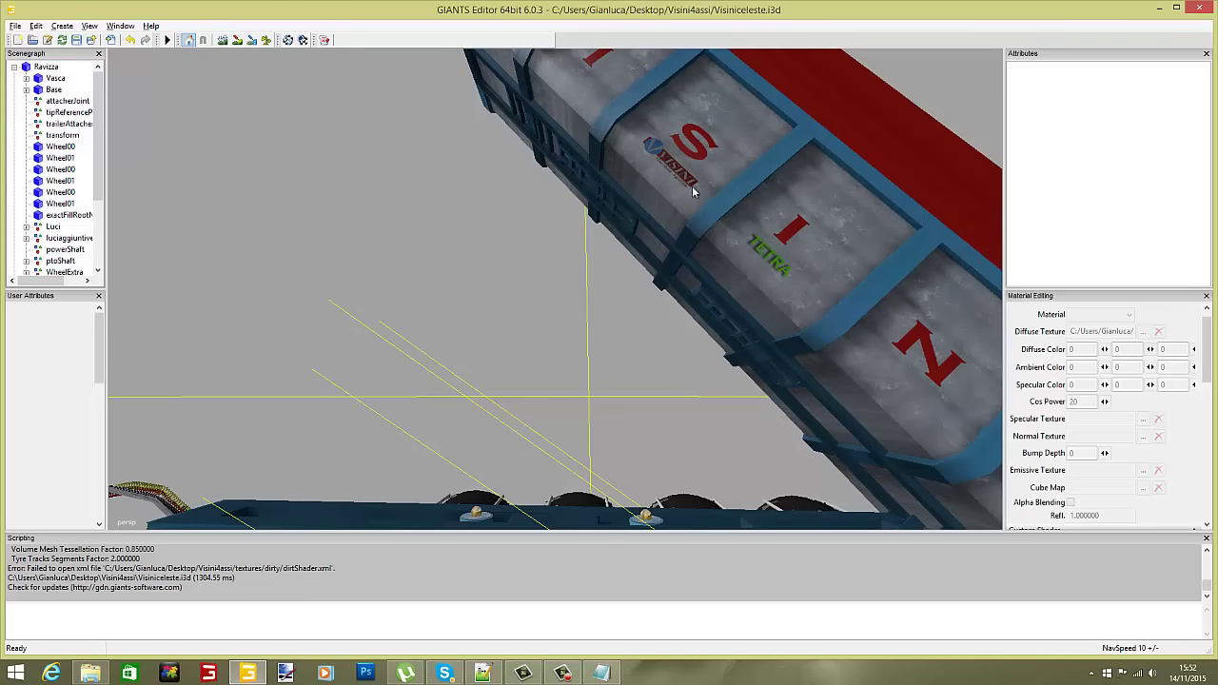
{"action": "middle_click_drag", "start_coordinate": [656, 338], "coordinate": [604, 377]}
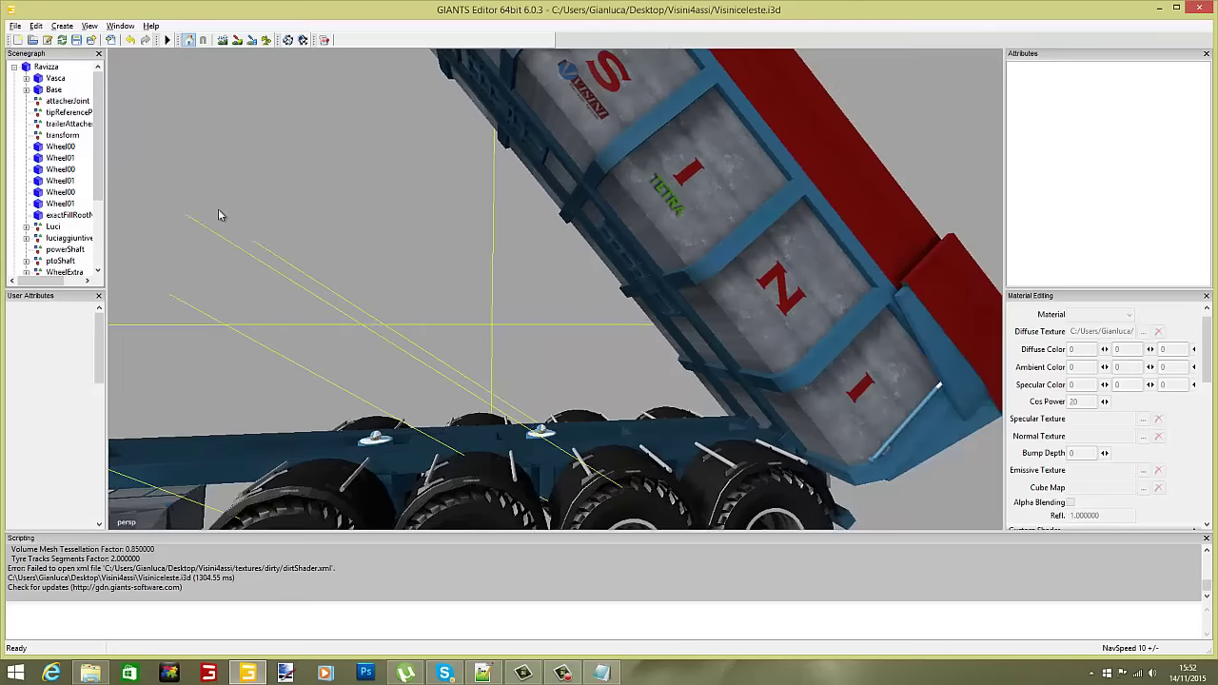
{"action": "scroll", "coordinate": [99, 147], "scroll_direction": "down", "scroll_amount": 3}
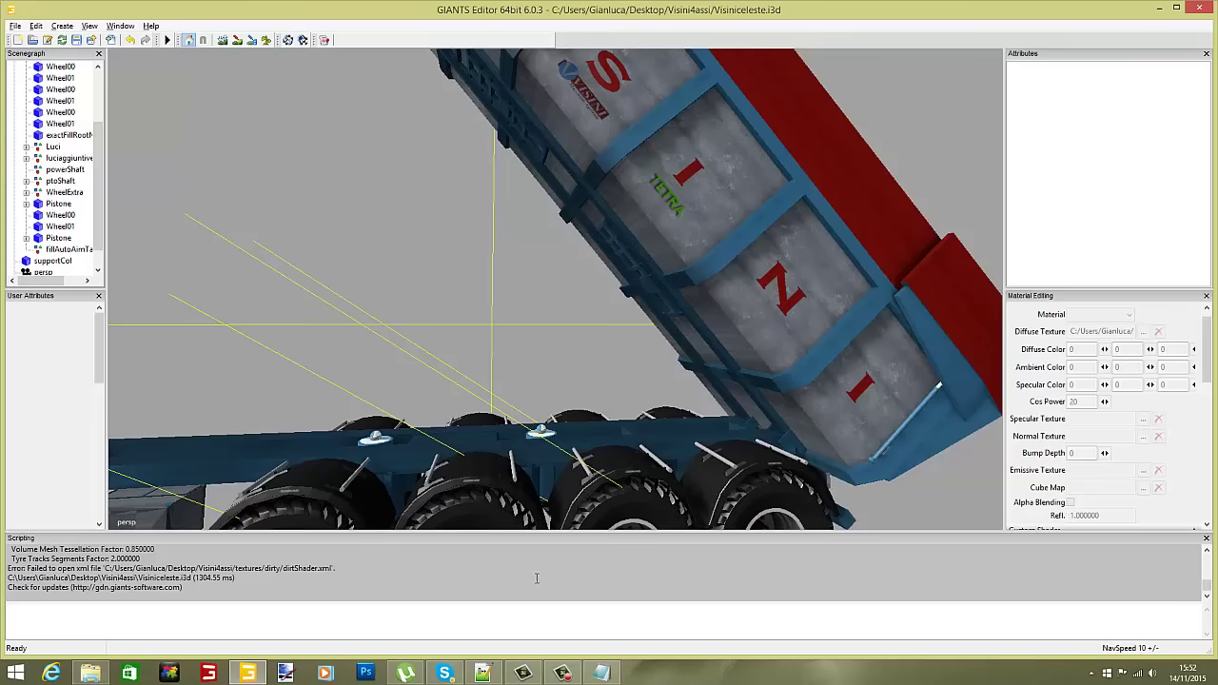
Switch to Notepad++ and compare the tipAnimationBack lines in KrampeKipperBigBody650.xml with those in Visiniceleste.xml.
{"action": "left_click", "coordinate": [481, 674]}
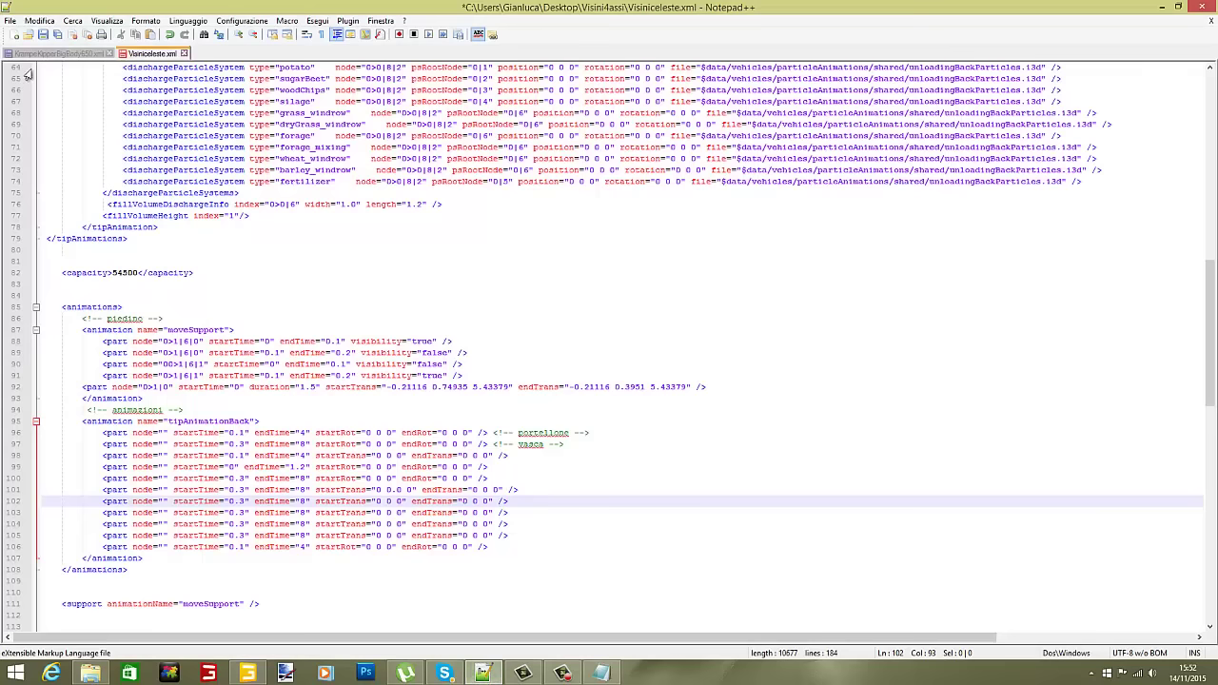
{"action": "left_click", "coordinate": [57, 54]}
{"action": "scroll", "coordinate": [177, 285], "scroll_direction": "down", "scroll_amount": 4}
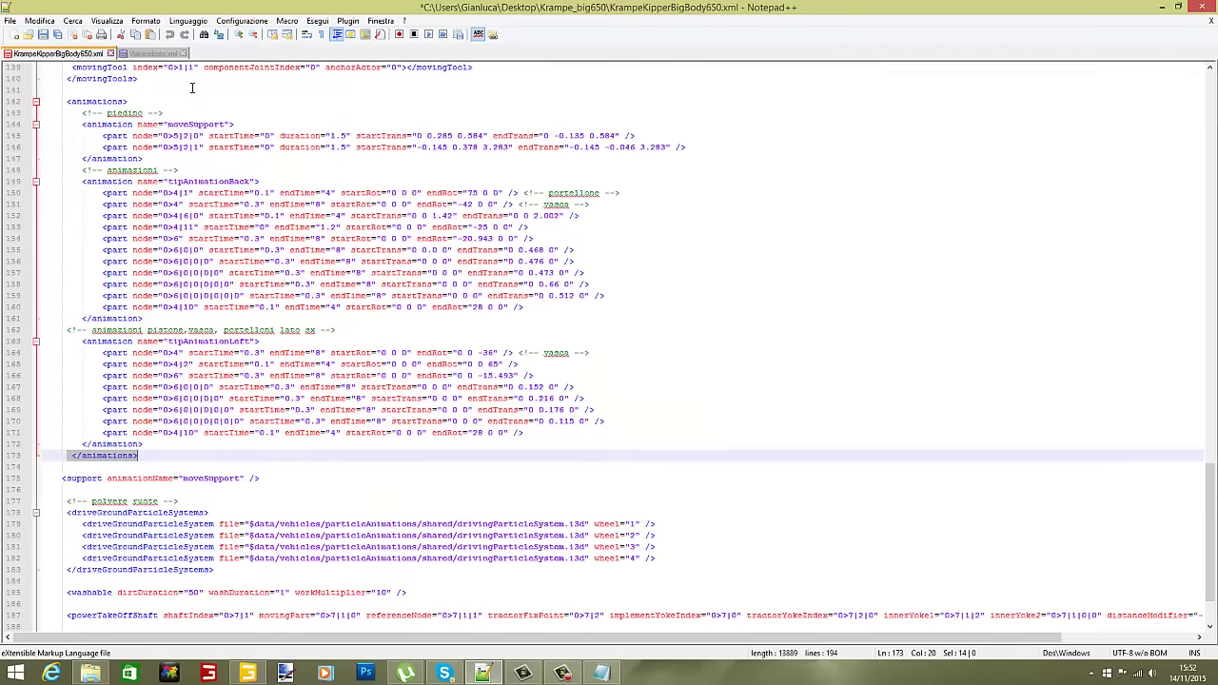
{"action": "left_click", "coordinate": [152, 53]}
{"action": "scroll", "coordinate": [162, 409], "scroll_direction": "down", "scroll_amount": 3}
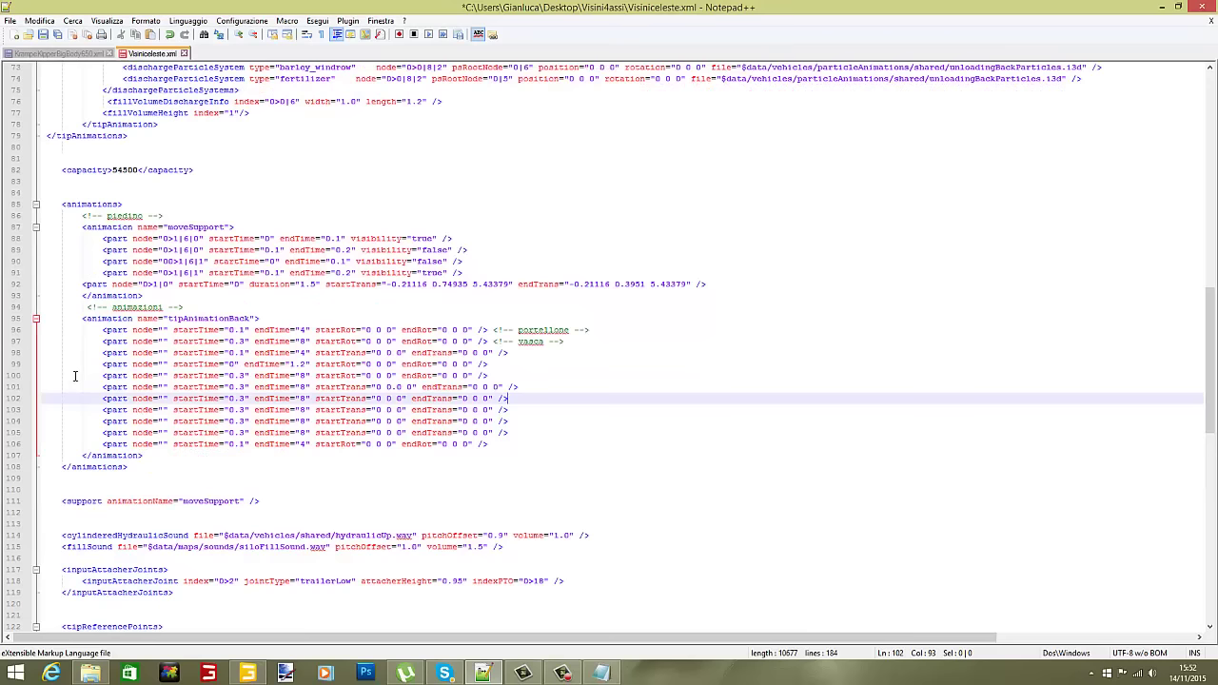
Duplicate the six piston part lines (100 to 105) of tipAnimationBack directly below the originals, before the final part line.
{"action": "left_click_drag", "start_coordinate": [98, 374], "coordinate": [364, 374]}
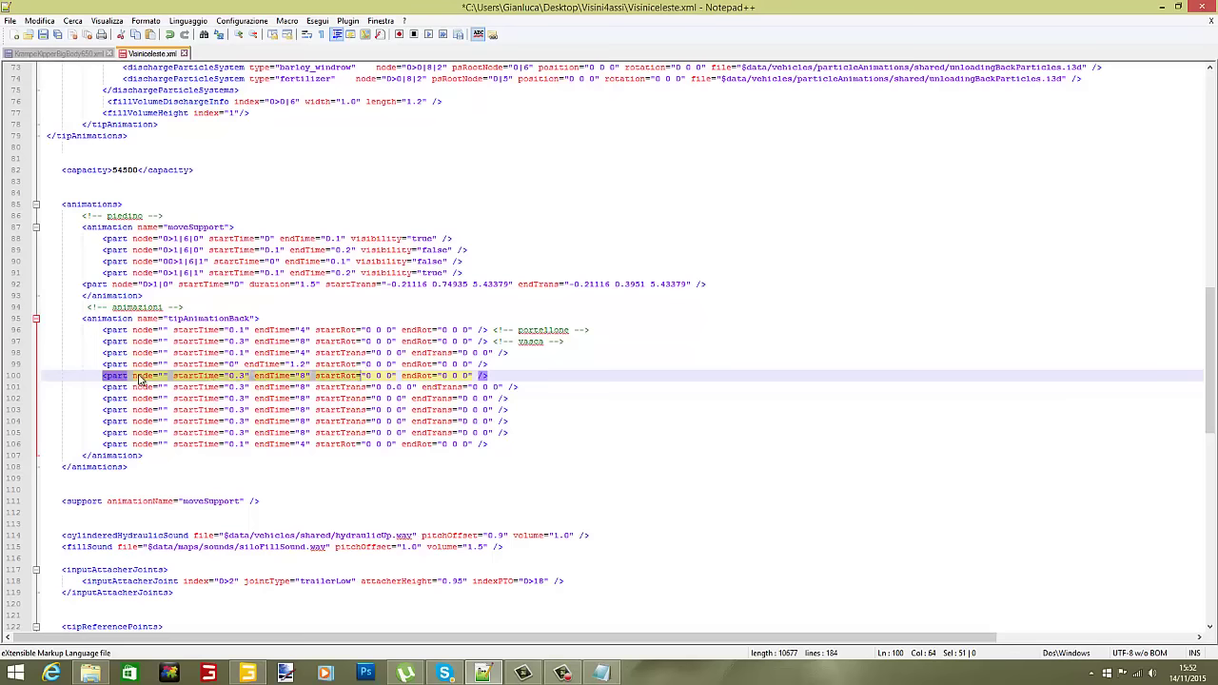
{"action": "left_click_drag", "start_coordinate": [102, 376], "coordinate": [542, 437]}
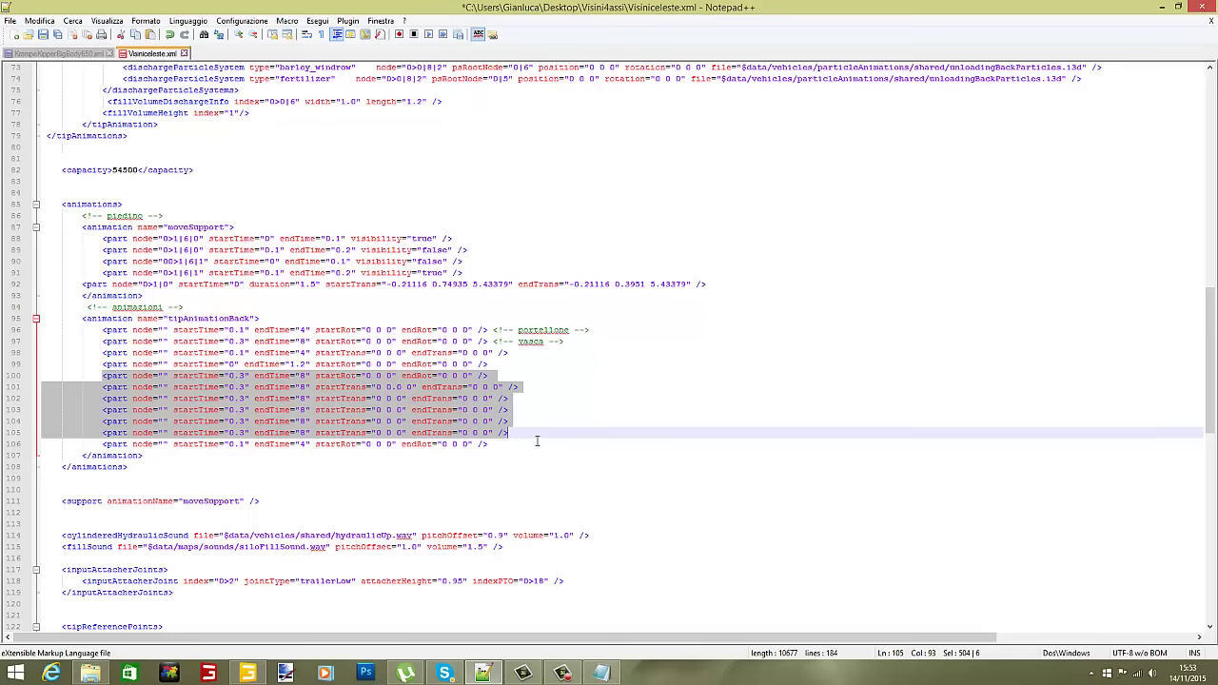
{"action": "right_click", "coordinate": [384, 398]}
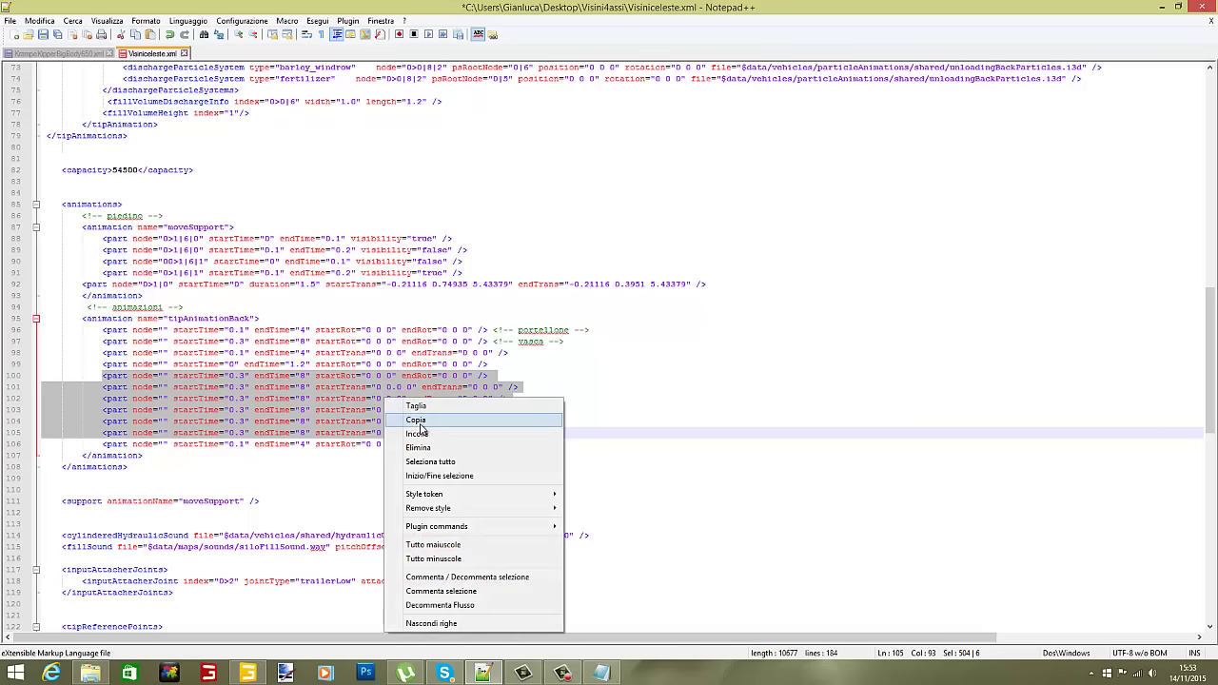
{"action": "left_click", "coordinate": [419, 422]}
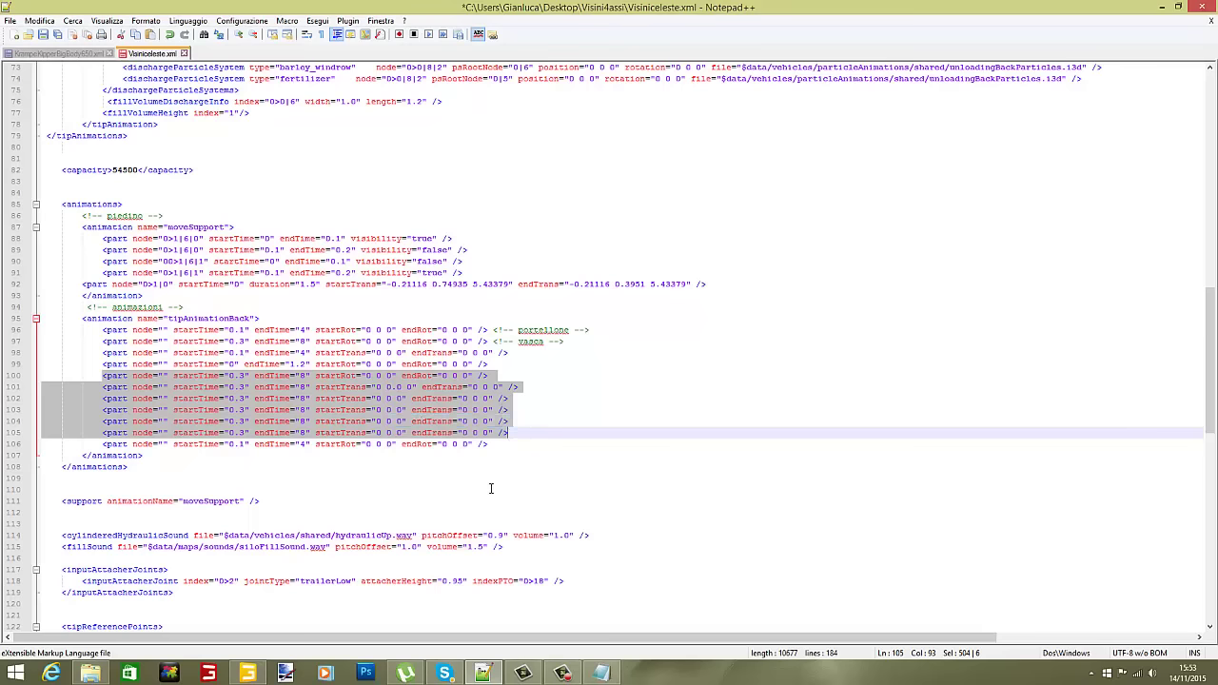
{"action": "left_click", "coordinate": [515, 435]}
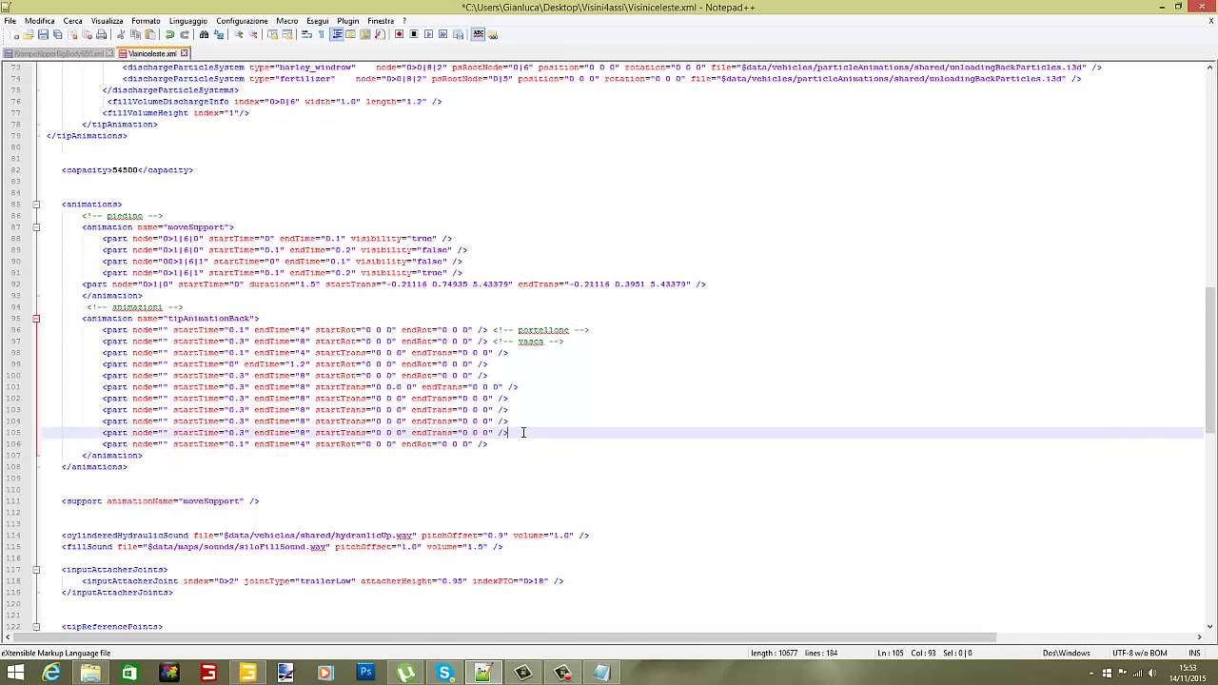
{"action": "key", "text": "Return"}
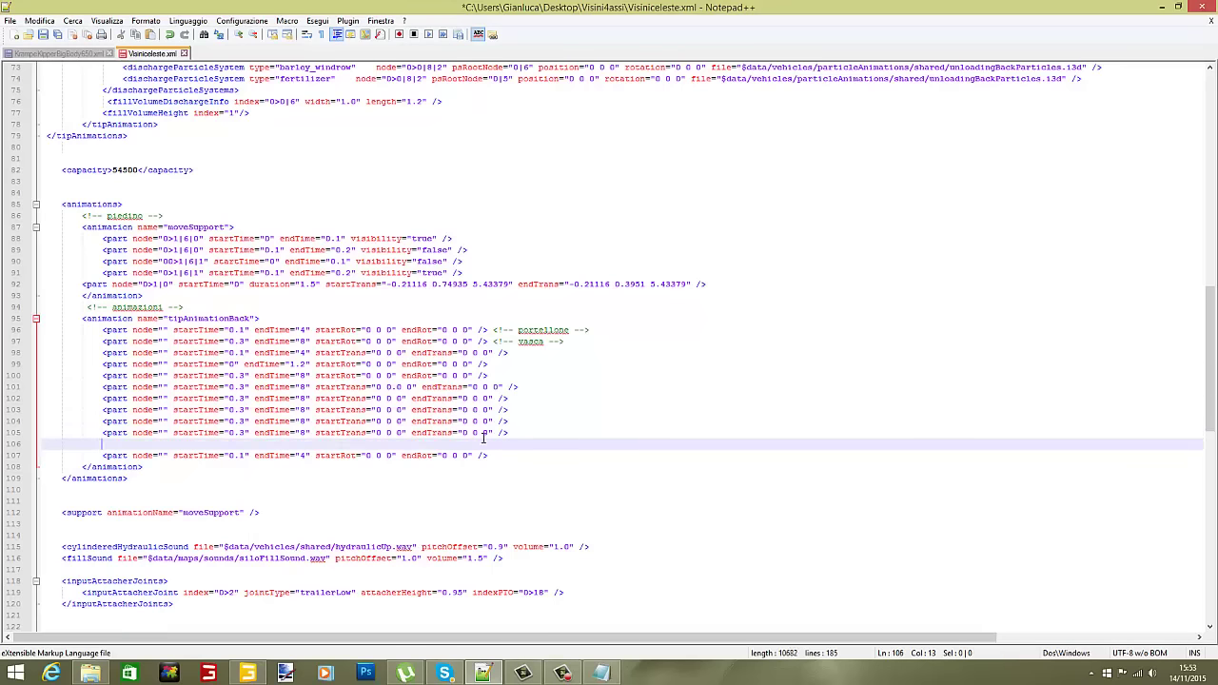
{"action": "right_click", "coordinate": [103, 449]}
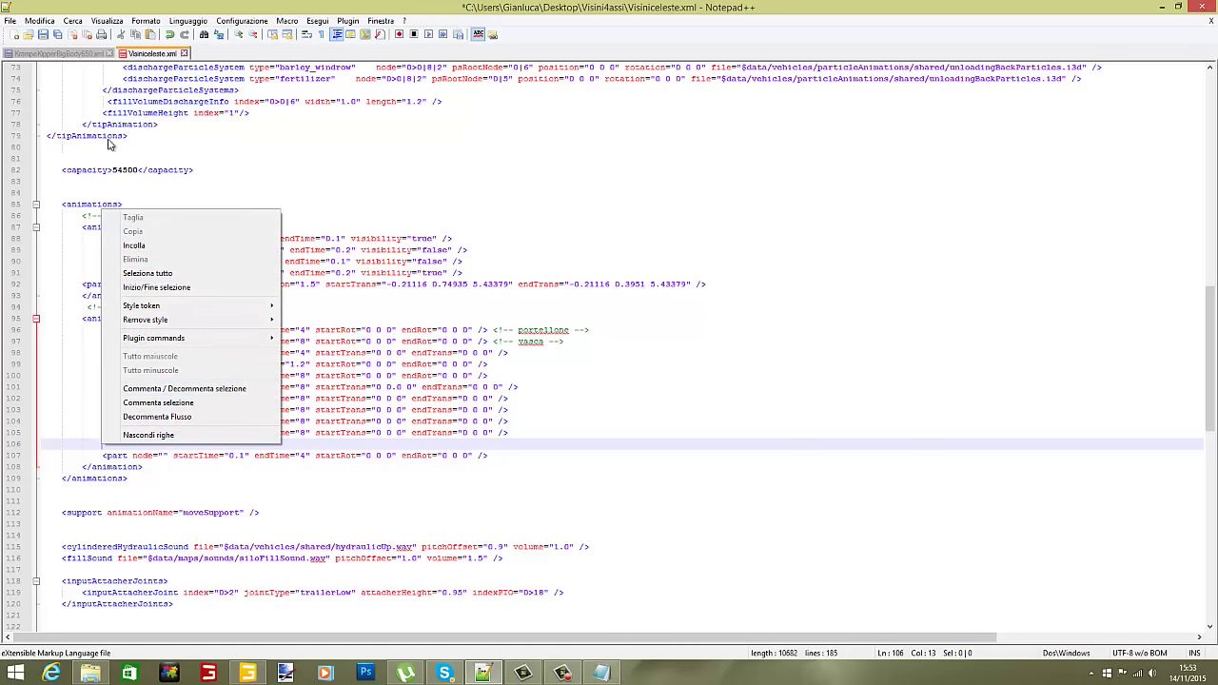
{"action": "left_click", "coordinate": [134, 246]}
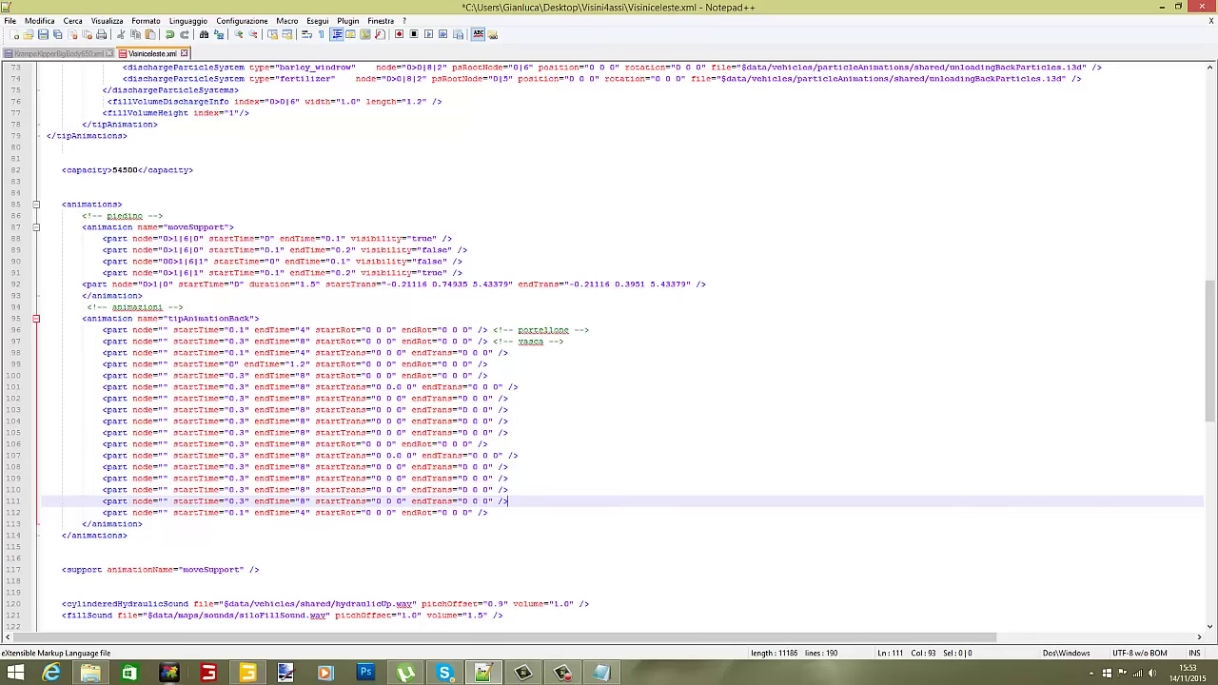
Switch to GIANTS Editor, expand the Pistone node with index 0>21 and inspect that piston up close.
{"action": "left_click", "coordinate": [247, 673]}
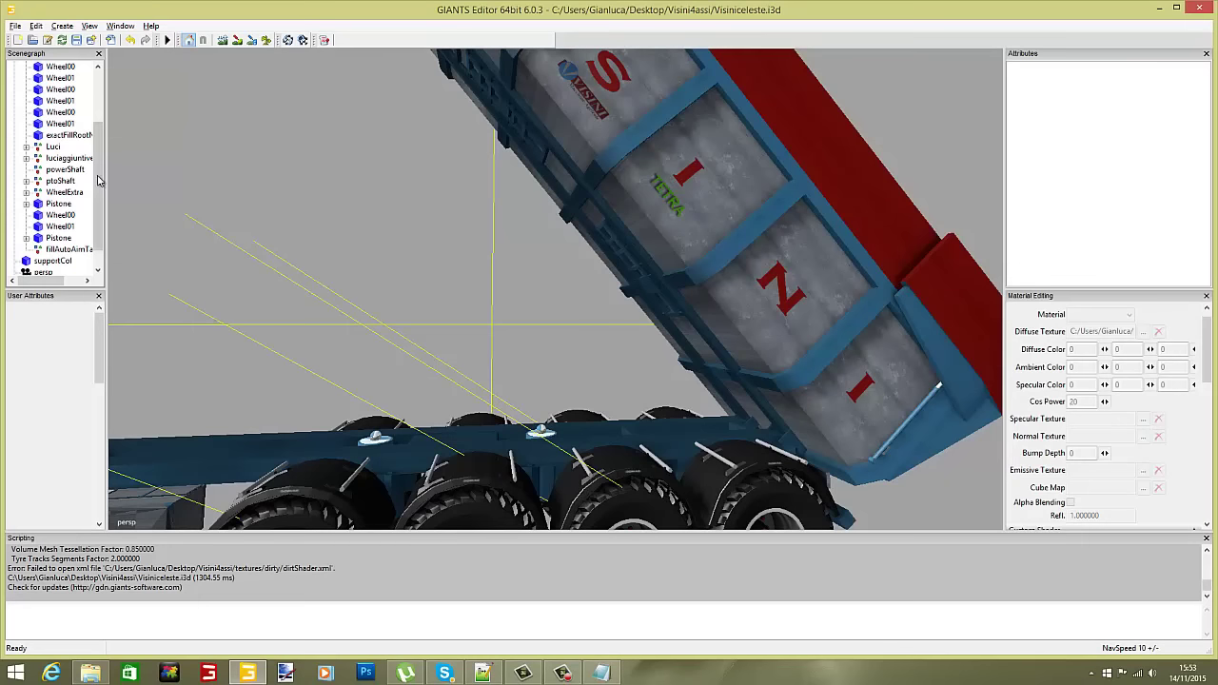
{"action": "scroll", "coordinate": [67, 209], "scroll_direction": "down", "scroll_amount": 1}
{"action": "left_click", "coordinate": [61, 227]}
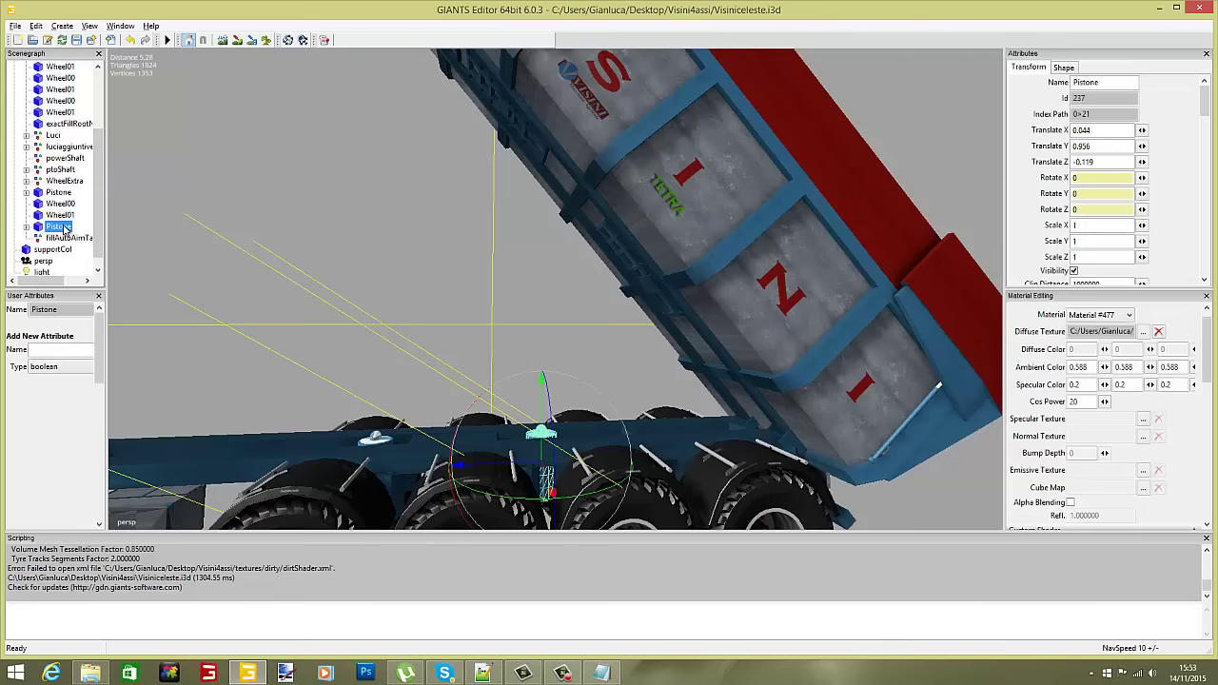
{"action": "left_click", "coordinate": [67, 194]}
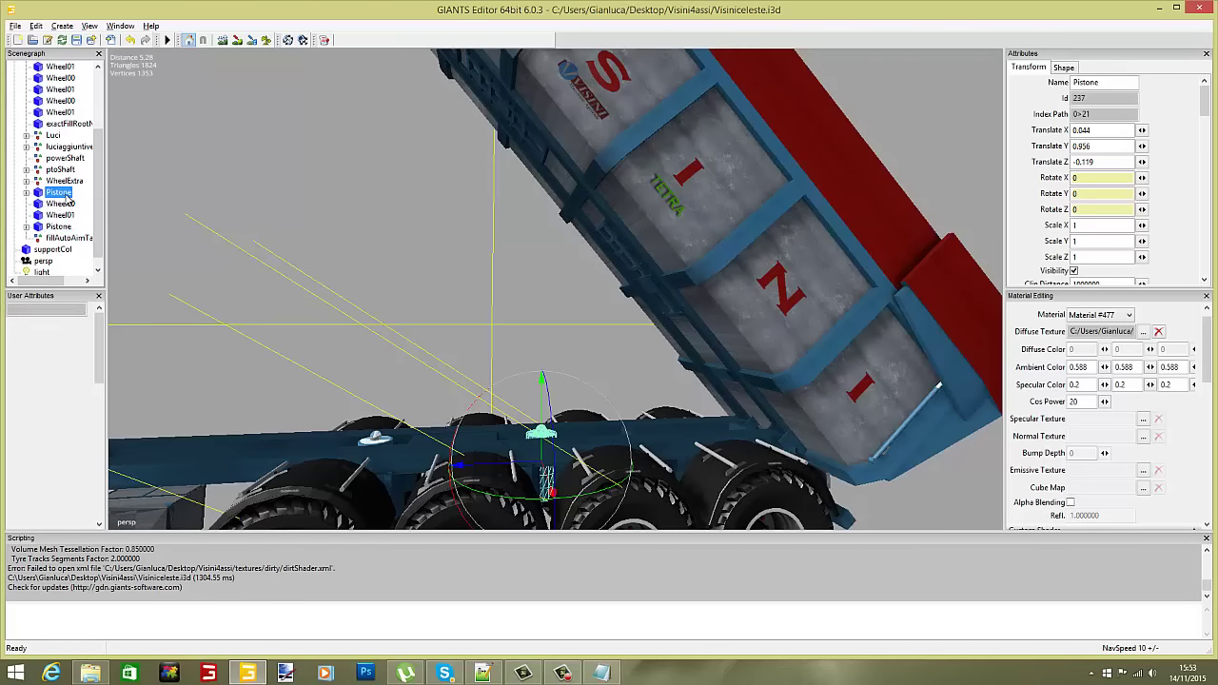
{"action": "left_click", "coordinate": [70, 229]}
{"action": "double_click", "coordinate": [68, 229]}
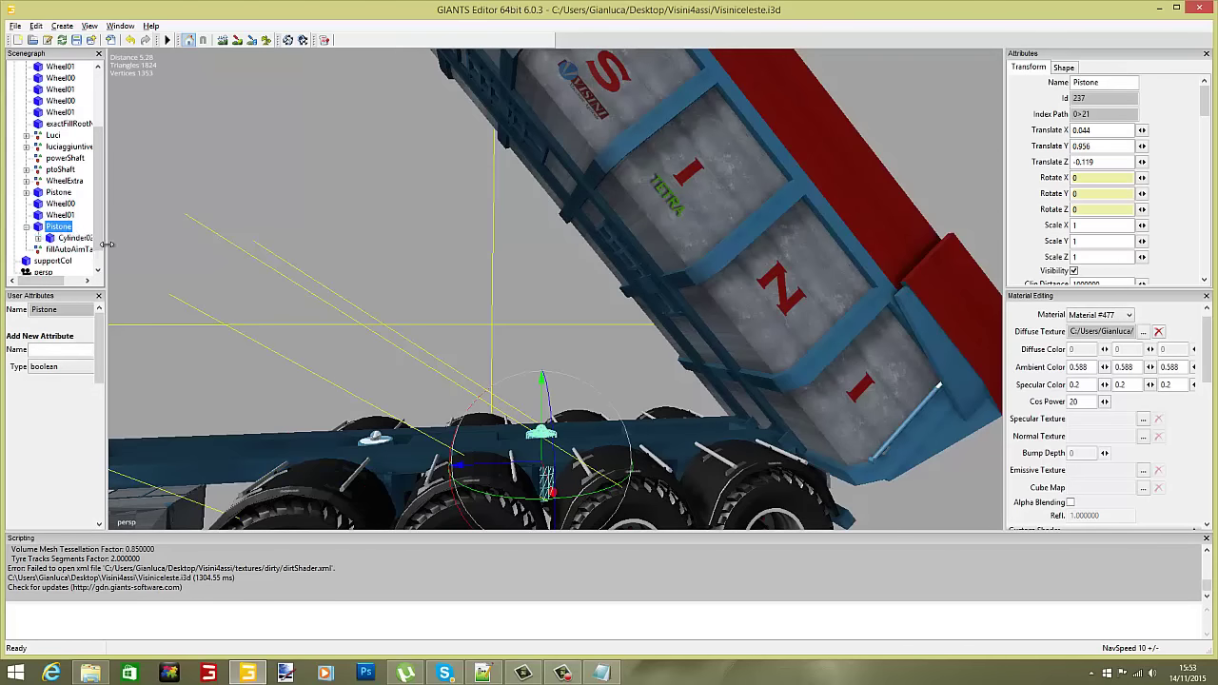
{"action": "left_click_drag", "start_coordinate": [292, 315], "coordinate": [330, 377], "text": "alt"}
{"action": "scroll", "coordinate": [329, 376], "scroll_direction": "up", "scroll_amount": 5}
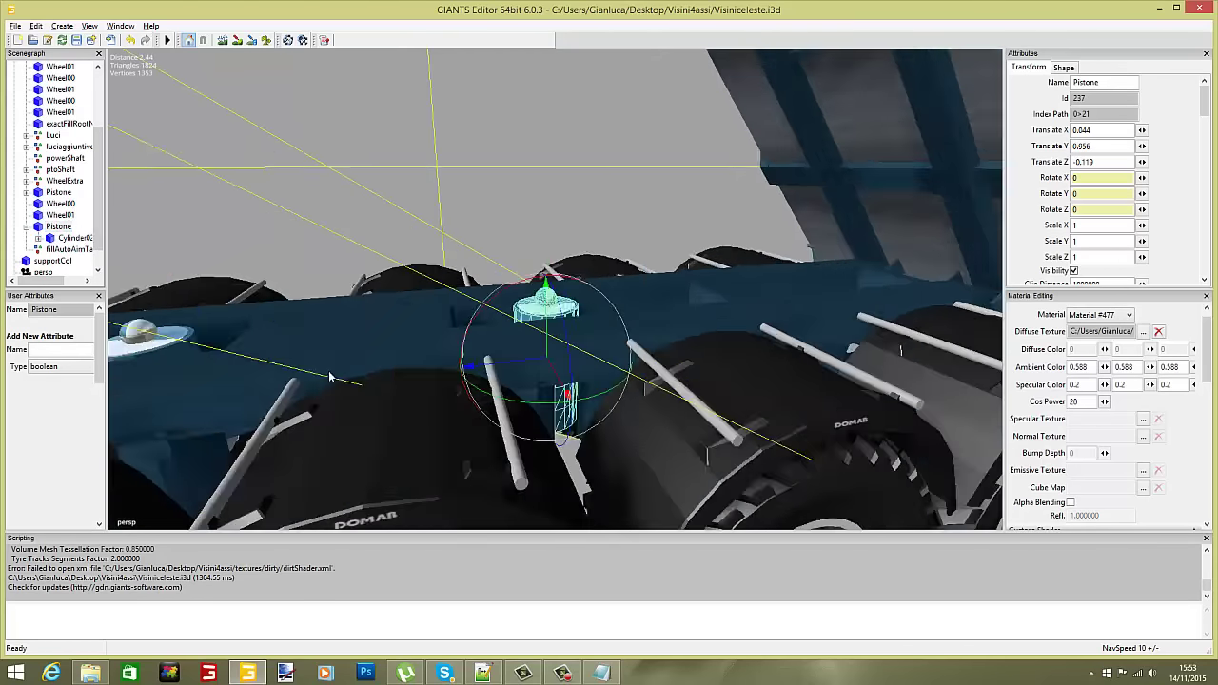
Expand Cylinder02, select Cylinder03 inside it and raise it along the Y axis to about 0.672.
{"action": "left_click", "coordinate": [76, 238]}
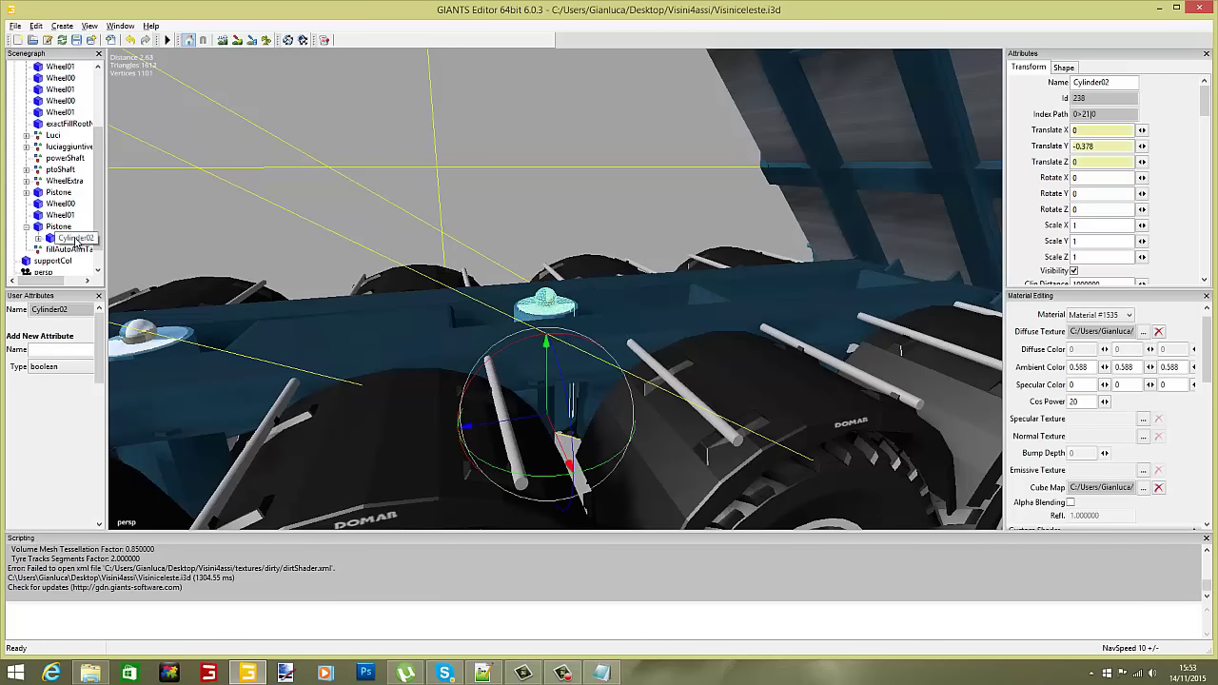
{"action": "double_click", "coordinate": [76, 238]}
{"action": "left_click", "coordinate": [80, 249]}
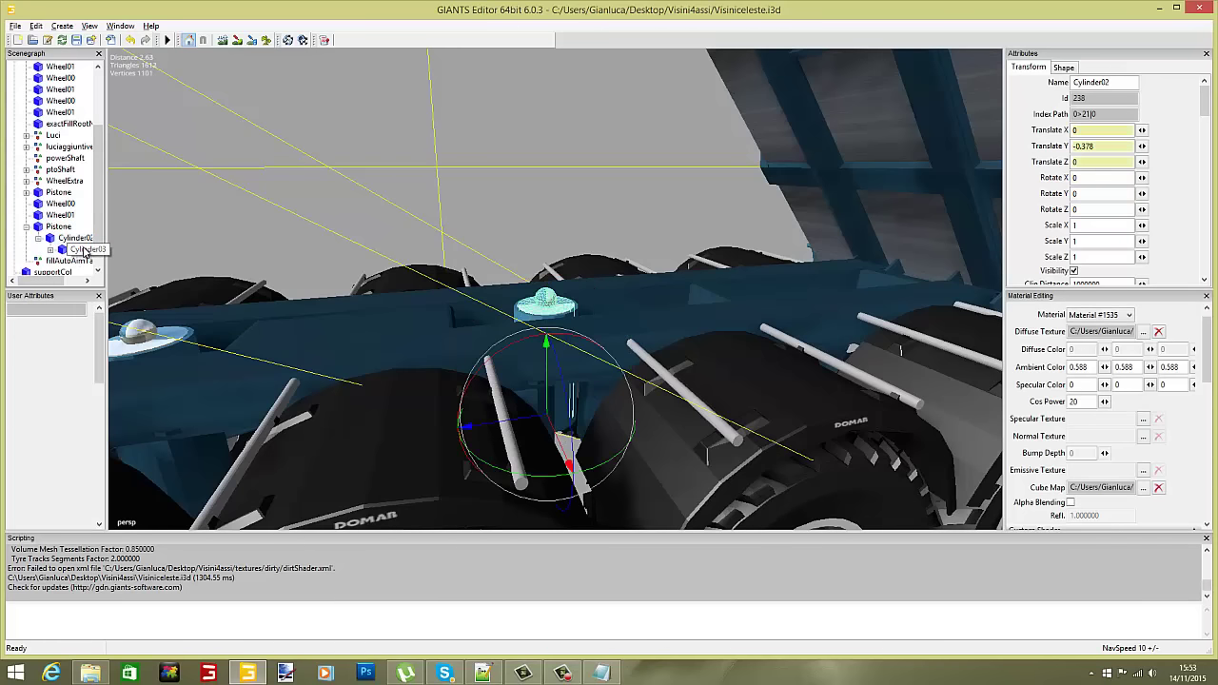
{"action": "left_click_drag", "start_coordinate": [50, 283], "coordinate": [66, 281]}
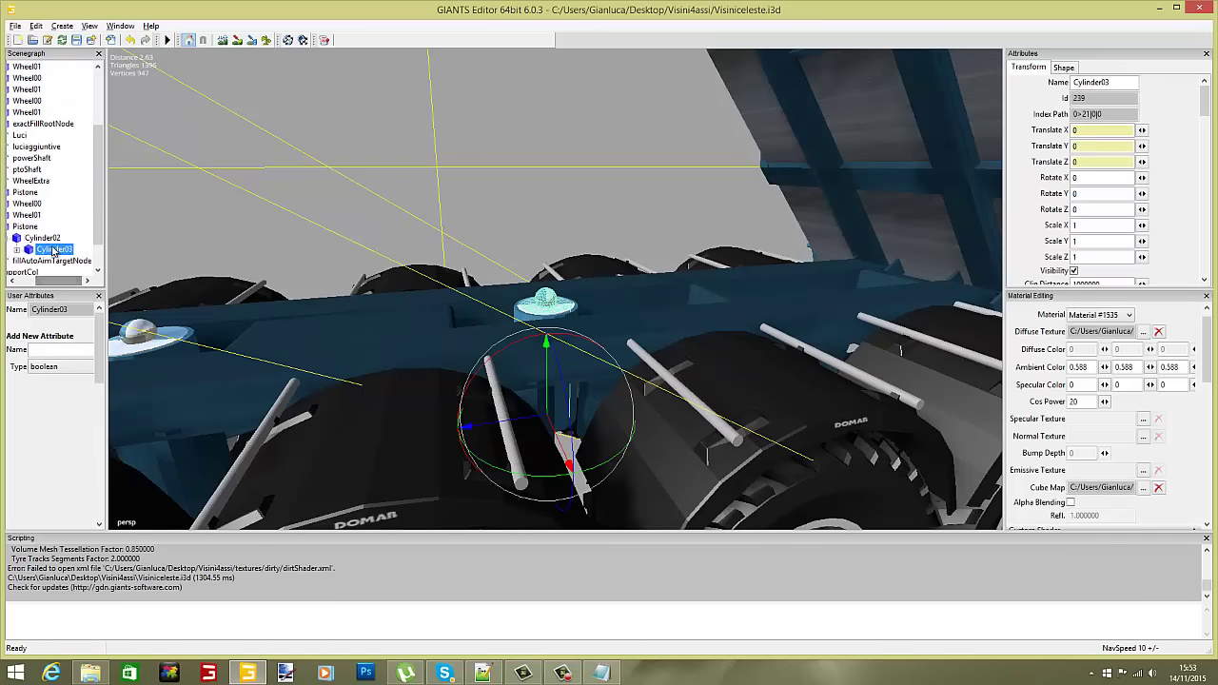
{"action": "left_click_drag", "start_coordinate": [569, 267], "coordinate": [575, 235], "text": "alt"}
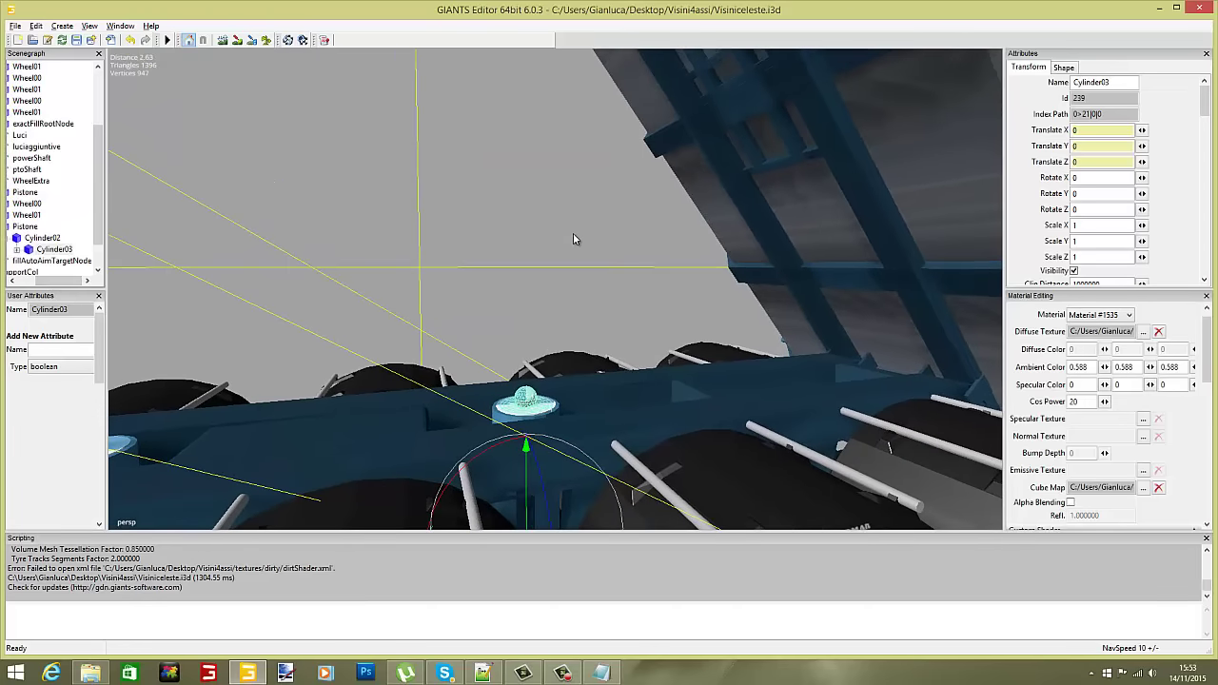
{"action": "left_click_drag", "start_coordinate": [526, 452], "coordinate": [528, 341]}
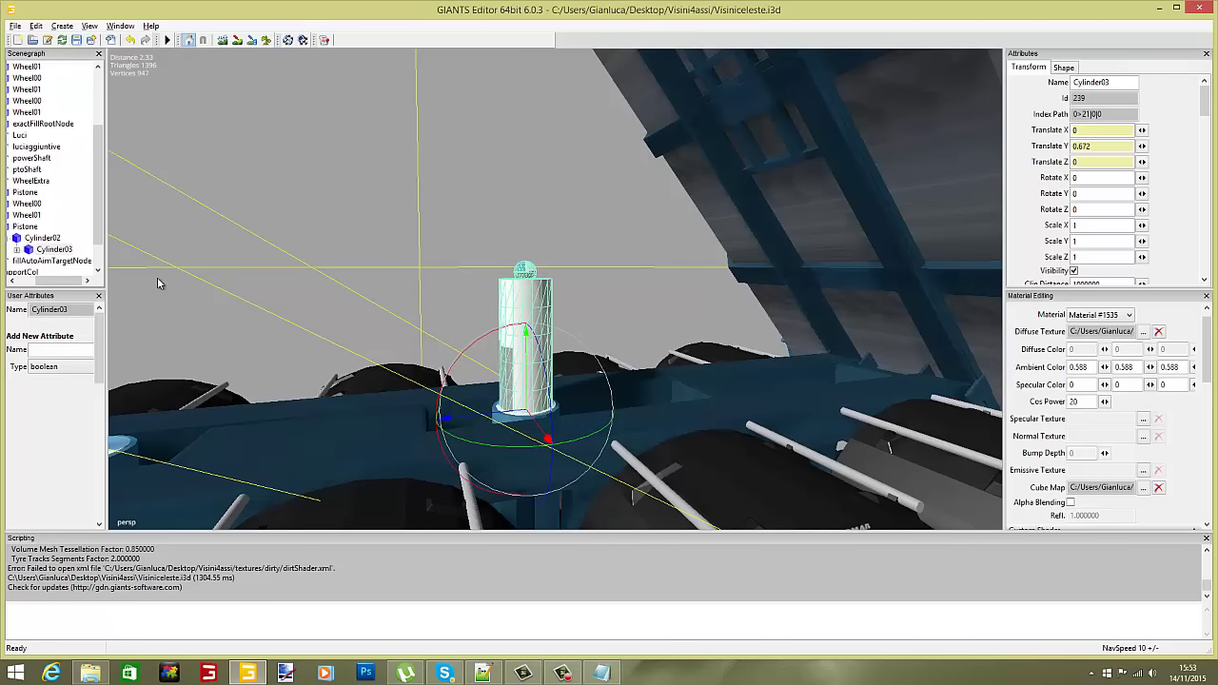
Expand Cylinder03 of the piston with index 0>21 and raise its child Cylinder04 along Y to about 0.642.
{"action": "double_click", "coordinate": [60, 250]}
{"action": "left_click", "coordinate": [68, 262]}
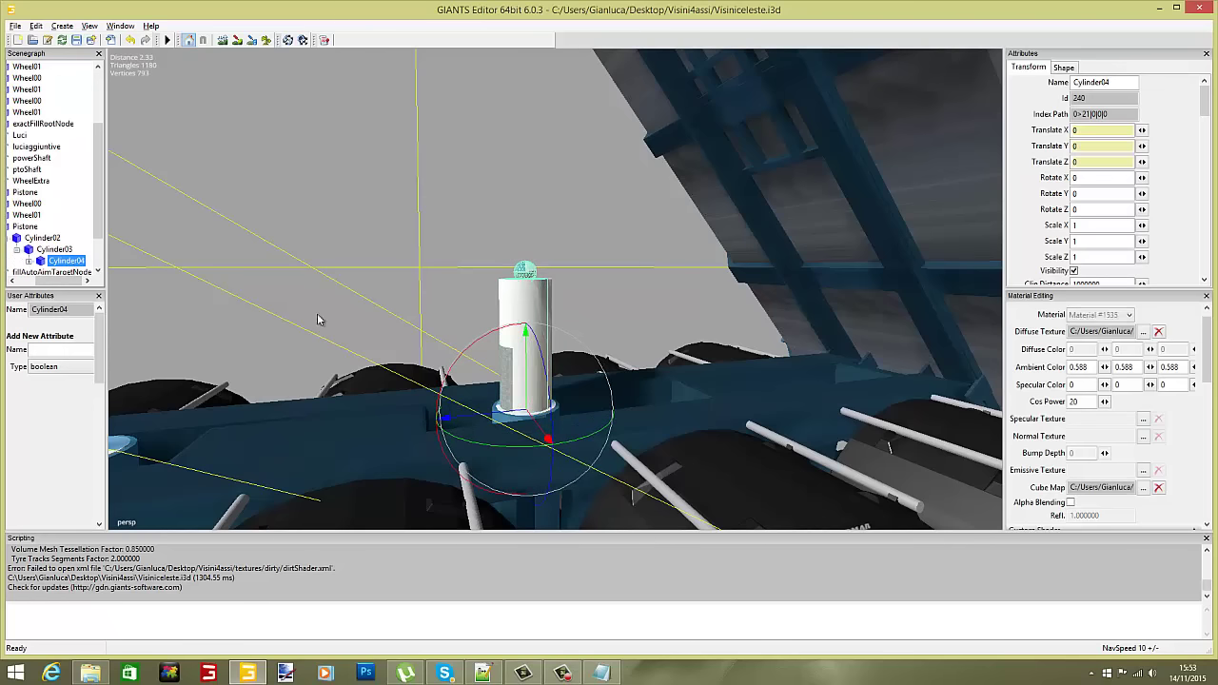
{"action": "left_click_drag", "start_coordinate": [531, 369], "coordinate": [525, 221]}
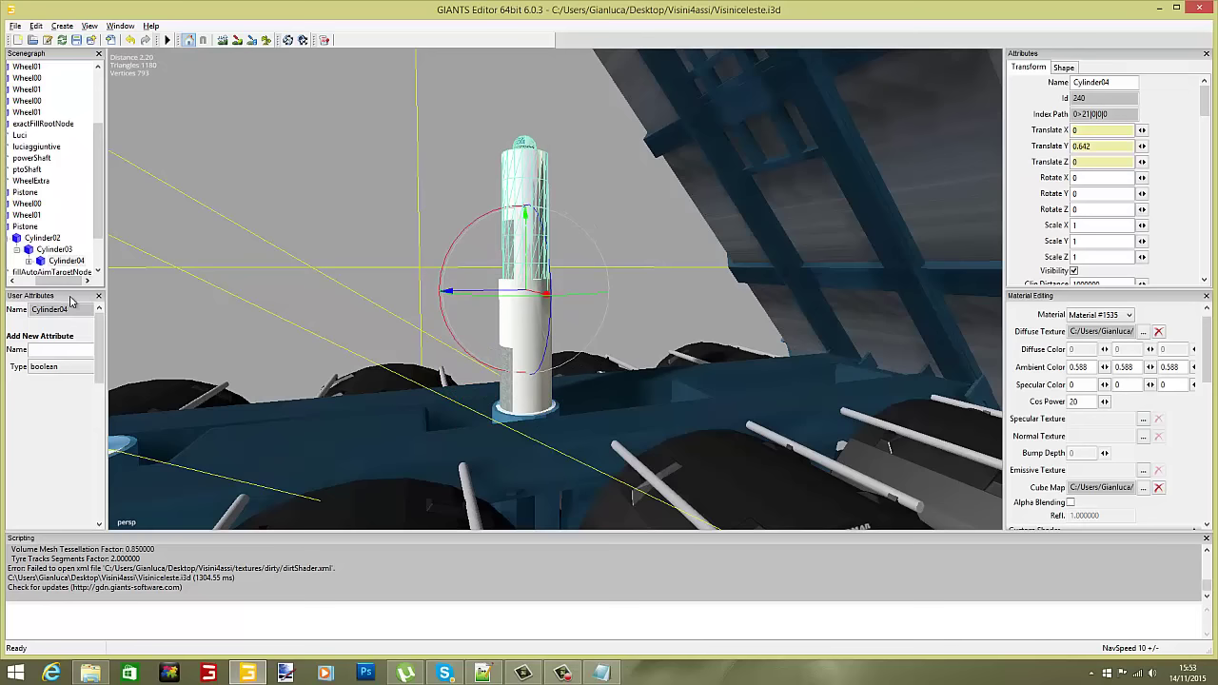
Expand Cylinder04 and raise the nested Cylinder05 along the Y axis to about 0.659.
{"action": "scroll", "coordinate": [97, 244], "scroll_direction": "down", "scroll_amount": 1}
{"action": "double_click", "coordinate": [66, 228]}
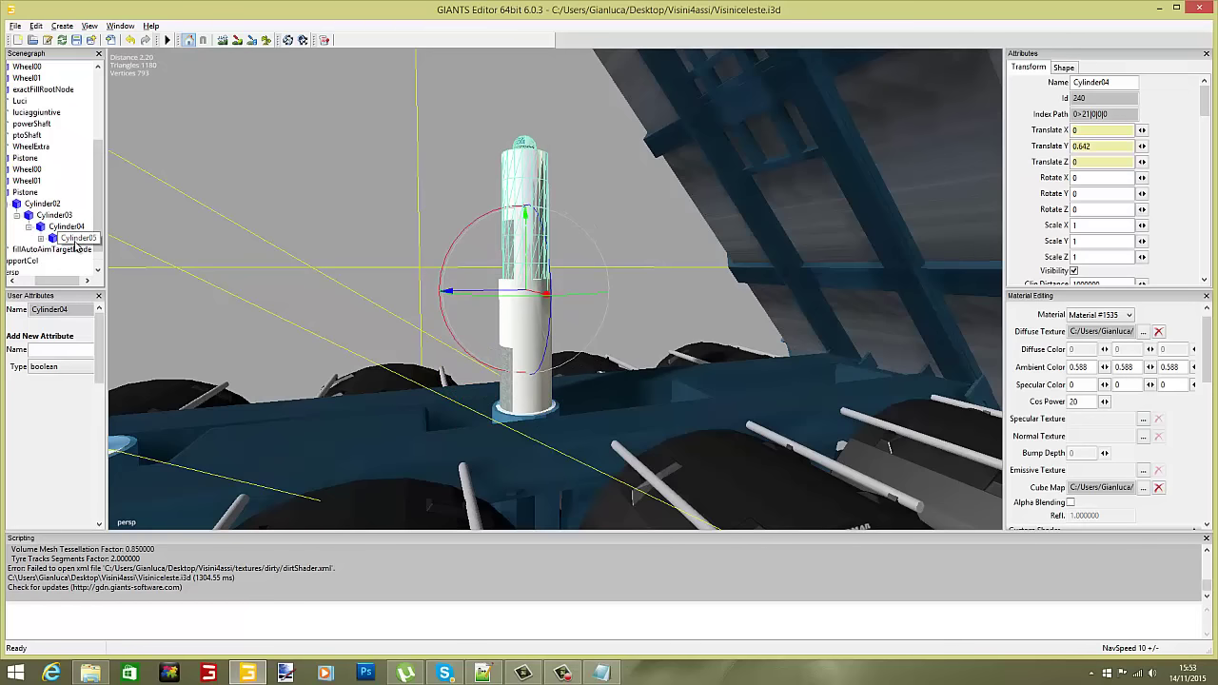
{"action": "left_click", "coordinate": [77, 239]}
{"action": "left_click_drag", "start_coordinate": [529, 230], "coordinate": [535, 120]}
{"action": "middle_click_drag", "start_coordinate": [535, 119], "coordinate": [535, 128], "text": "alt"}
{"action": "left_click_drag", "start_coordinate": [532, 326], "coordinate": [524, 298]}
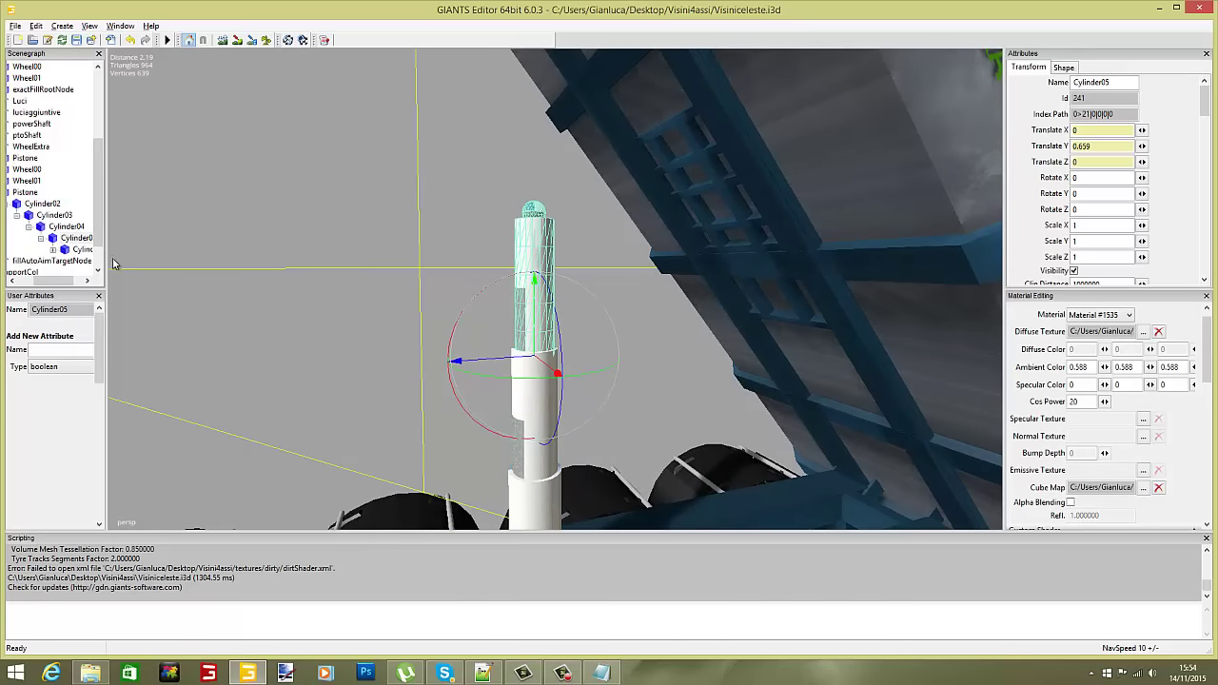
Select Cylinder06 inside Cylinder05 and raise it along the Y axis to about 0.64.
{"action": "left_click_drag", "start_coordinate": [48, 280], "coordinate": [56, 279]}
{"action": "left_click", "coordinate": [71, 250]}
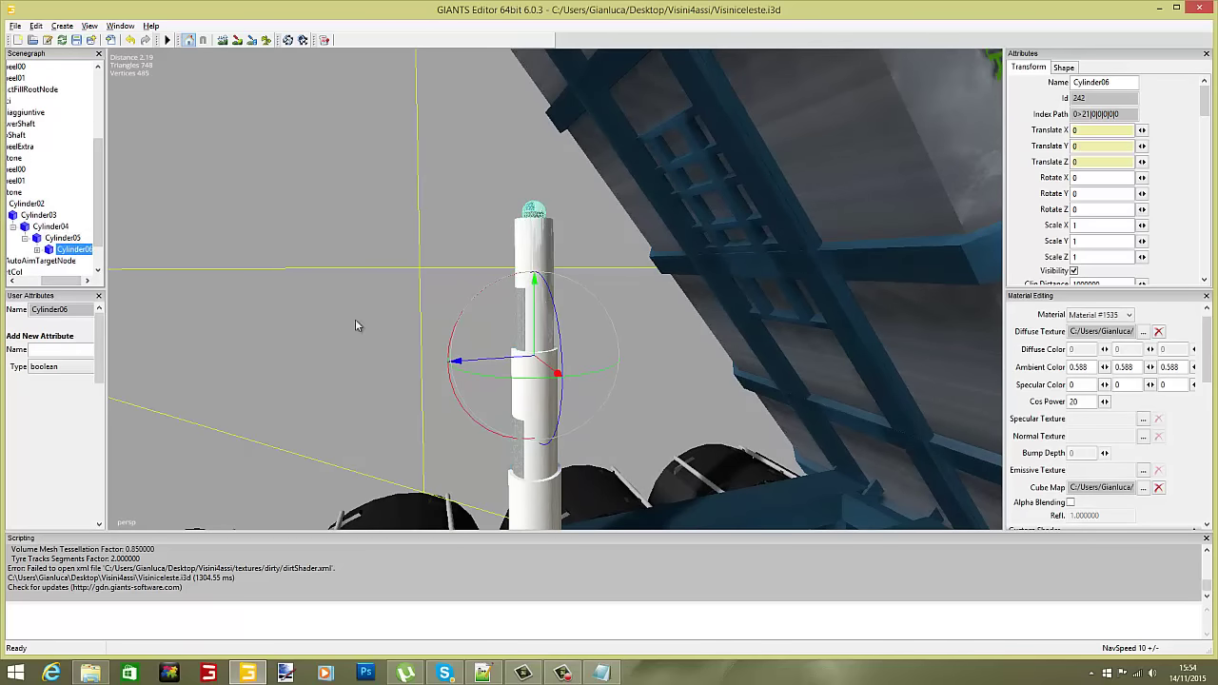
{"action": "left_click_drag", "start_coordinate": [530, 324], "coordinate": [540, 171]}
Expand Cylinder06 and raise the innermost Cylinder07 along the Y axis to about 0.33.
{"action": "left_click", "coordinate": [86, 253]}
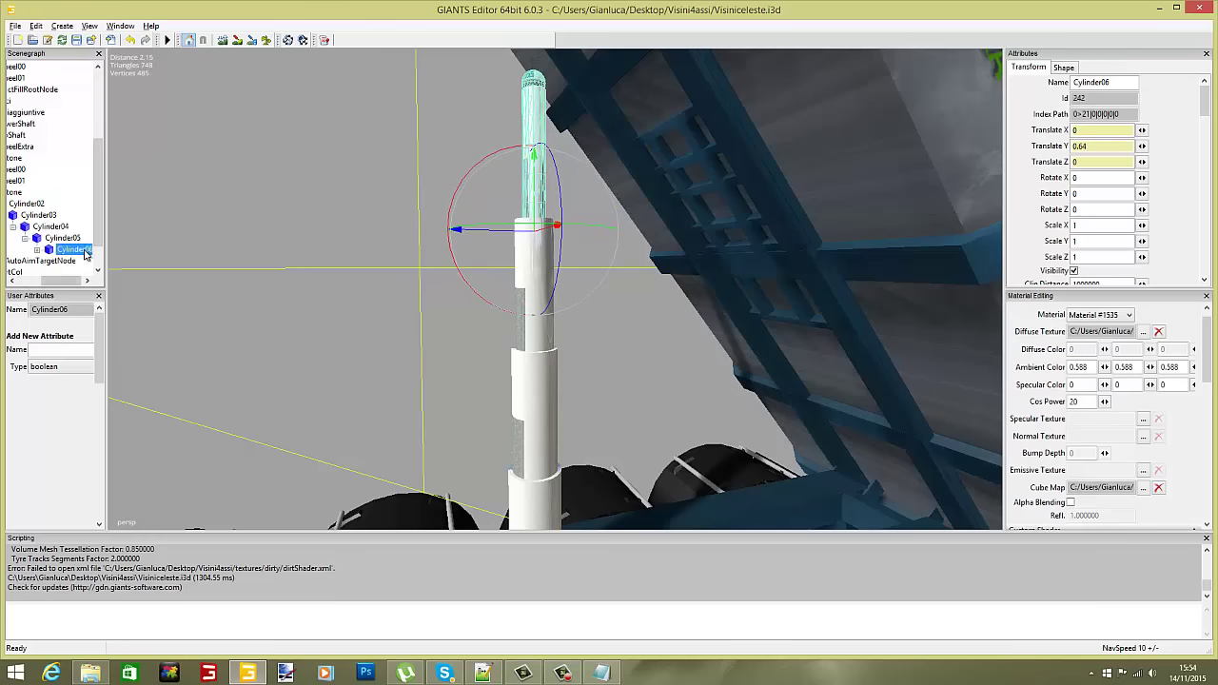
{"action": "double_click", "coordinate": [86, 253]}
{"action": "left_click", "coordinate": [82, 261]}
{"action": "left_click", "coordinate": [85, 282]}
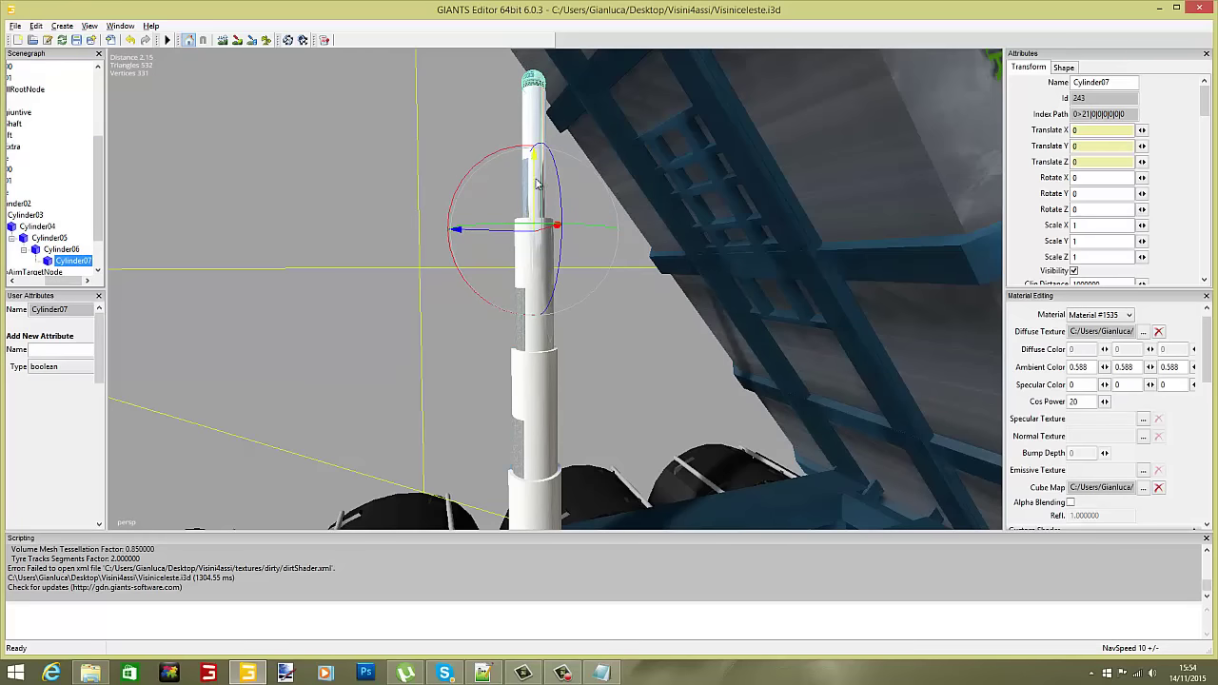
{"action": "left_click_drag", "start_coordinate": [535, 180], "coordinate": [489, 130]}
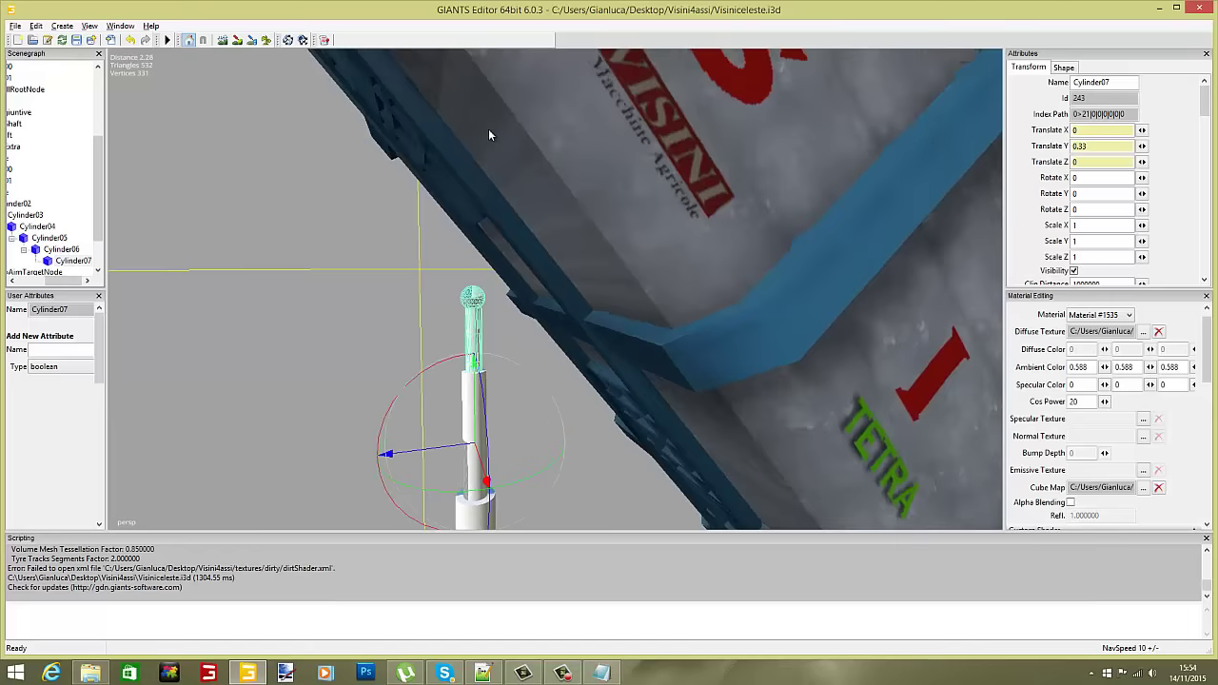
Examine the extended piston and its distance to the raised trailer body from several angles.
{"action": "right_click_drag", "start_coordinate": [488, 135], "coordinate": [488, 231]}
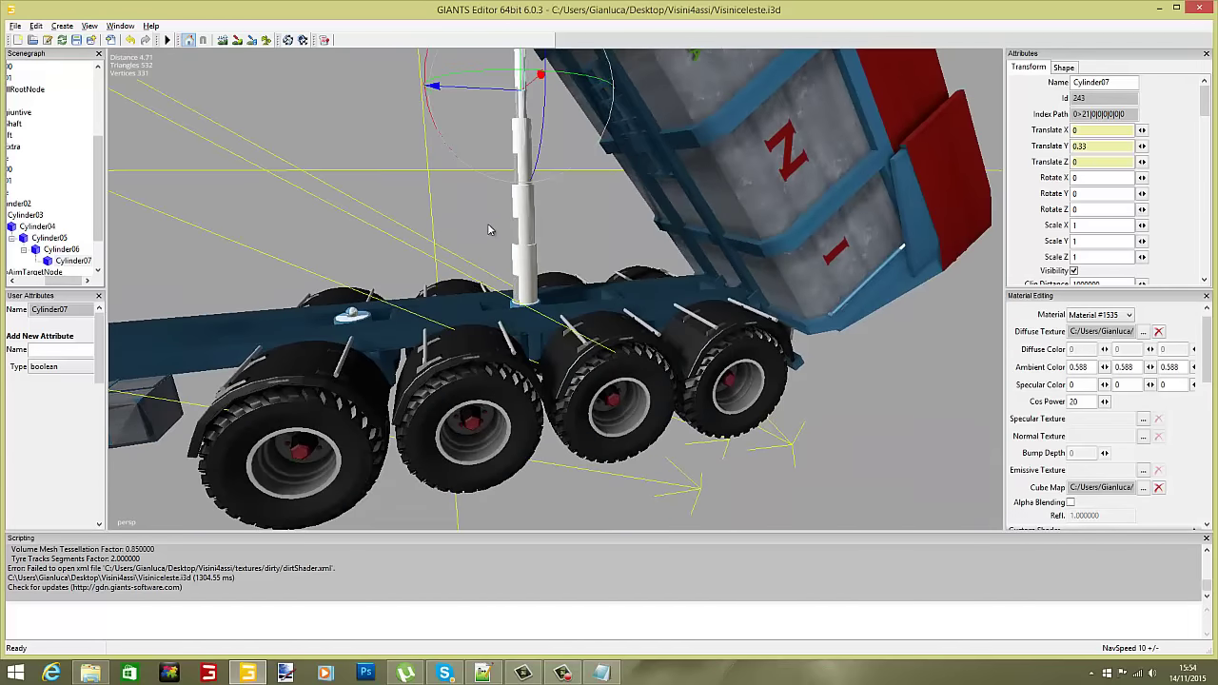
{"action": "left_click_drag", "start_coordinate": [488, 227], "coordinate": [497, 231], "text": "alt"}
{"action": "scroll", "coordinate": [499, 235], "scroll_direction": "up", "scroll_amount": 4}
{"action": "middle_click_drag", "start_coordinate": [497, 235], "coordinate": [500, 237], "text": "alt"}
{"action": "left_click_drag", "start_coordinate": [499, 237], "coordinate": [578, 263], "text": "alt"}
{"action": "scroll", "coordinate": [589, 254], "scroll_direction": "up", "scroll_amount": 2}
{"action": "scroll", "coordinate": [614, 247], "scroll_direction": "down", "scroll_amount": 3}
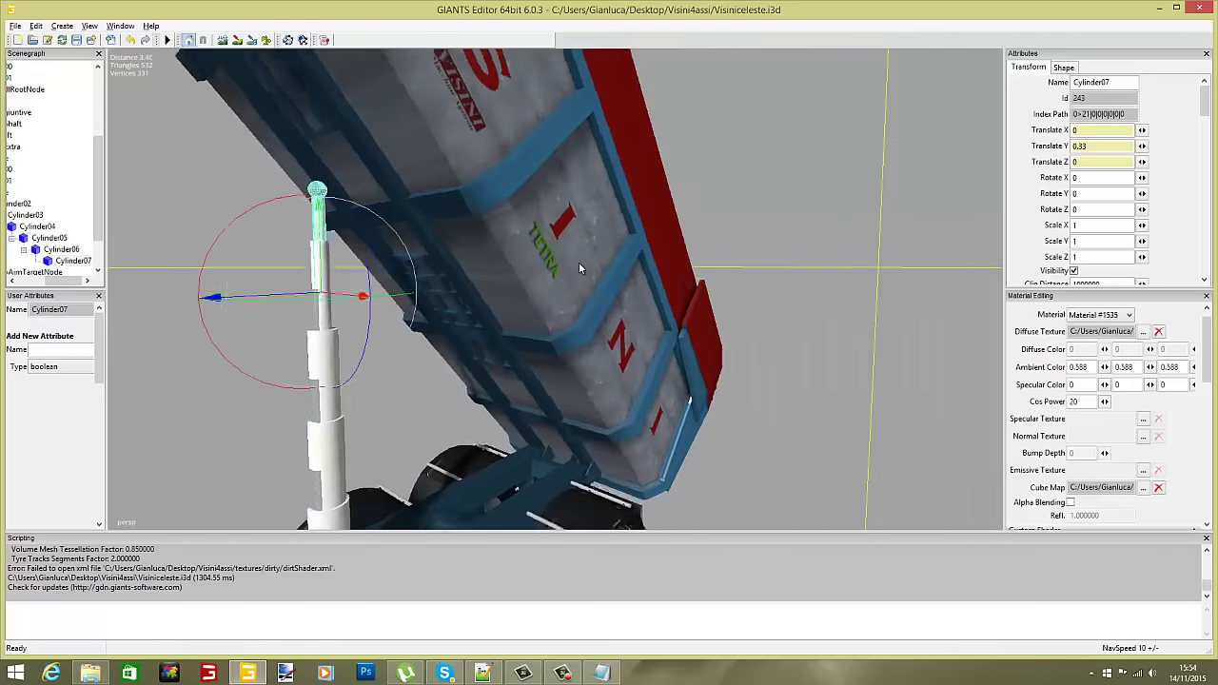
{"action": "right_click_drag", "start_coordinate": [578, 266], "coordinate": [412, 271]}
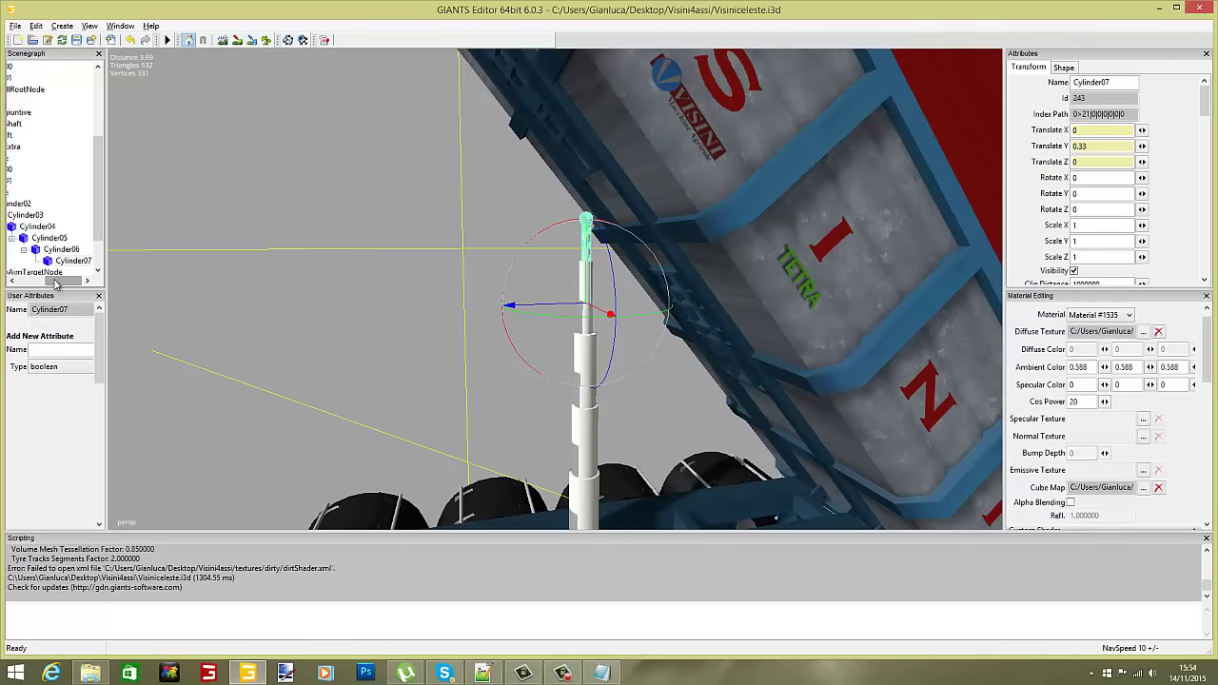
Select the Pistone node with index 0>21 and tilt it around X to about -28.09 so it leans towards the raised body.
{"action": "left_click_drag", "start_coordinate": [56, 284], "coordinate": [44, 221]}
{"action": "left_click", "coordinate": [21, 192]}
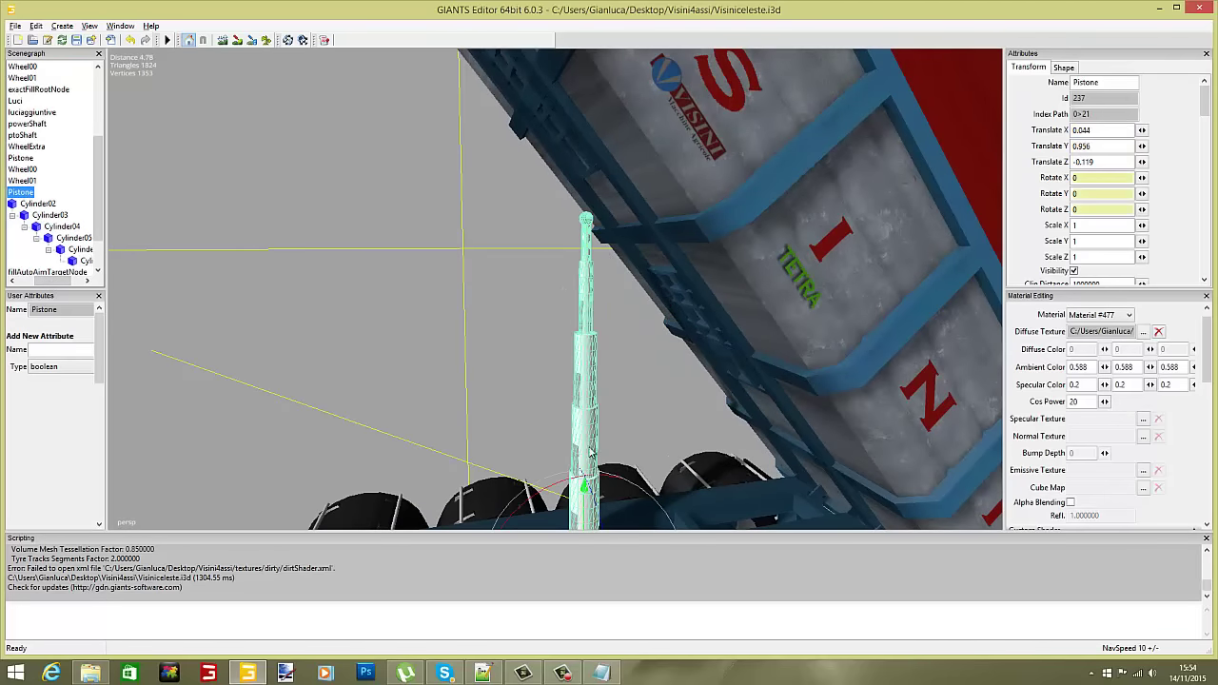
{"action": "mouse_move", "coordinate": [569, 426]}
{"action": "middle_mouse_down", "text": "alt"}
{"action": "mouse_move", "coordinate": [573, 439]}
{"action": "mouse_move", "coordinate": [571, 413]}
{"action": "middle_mouse_up", "text": "alt"}
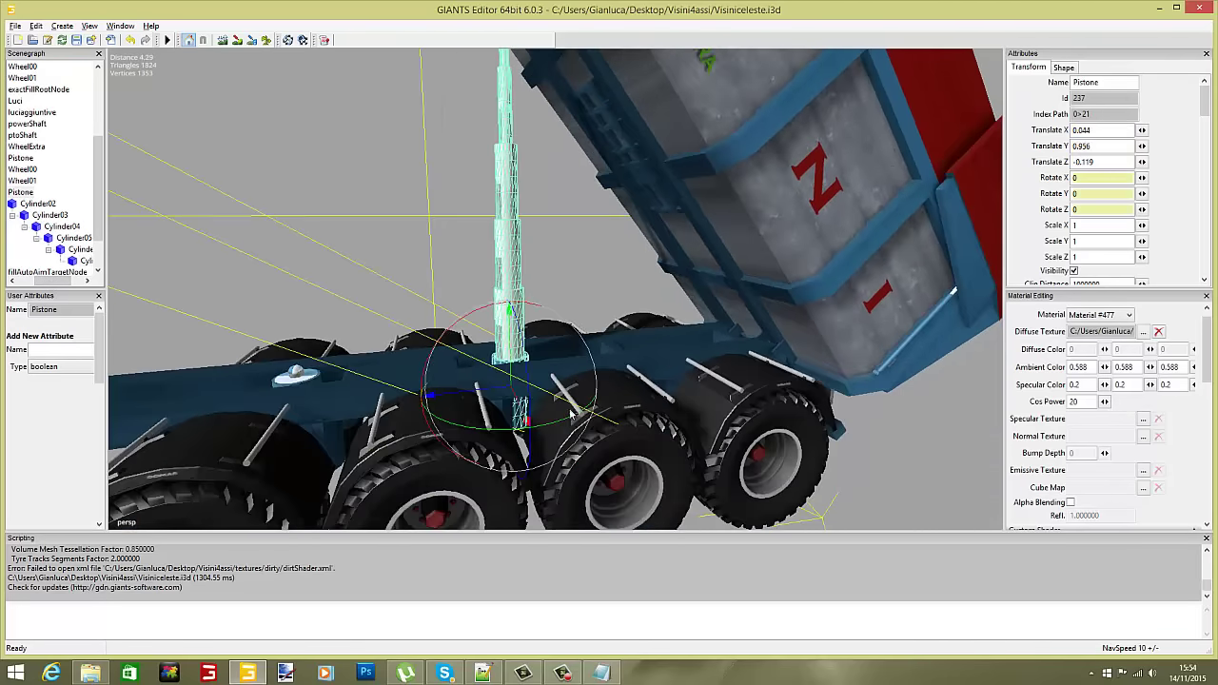
{"action": "right_click_drag", "start_coordinate": [571, 414], "coordinate": [553, 388]}
{"action": "left_click_drag", "start_coordinate": [494, 423], "coordinate": [541, 420]}
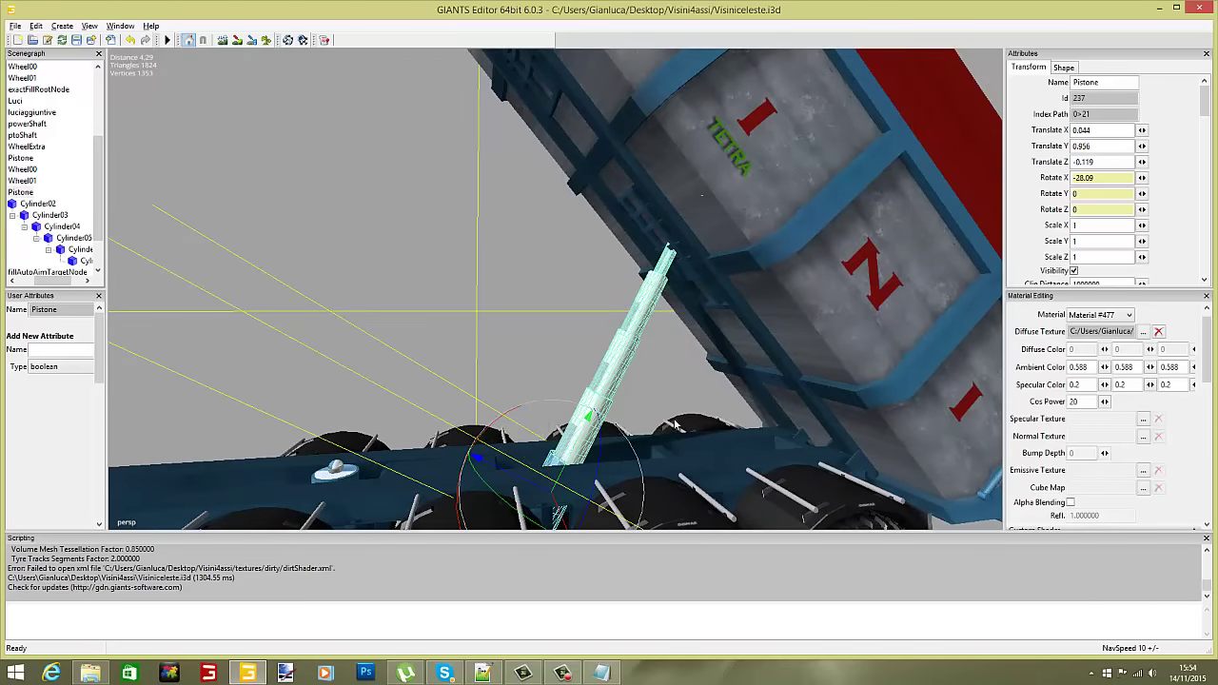
{"action": "mouse_move", "coordinate": [677, 425]}
{"action": "left_mouse_down", "text": "alt"}
{"action": "mouse_move", "coordinate": [682, 395]}
{"action": "mouse_move", "coordinate": [686, 405]}
{"action": "left_mouse_up", "text": "alt"}
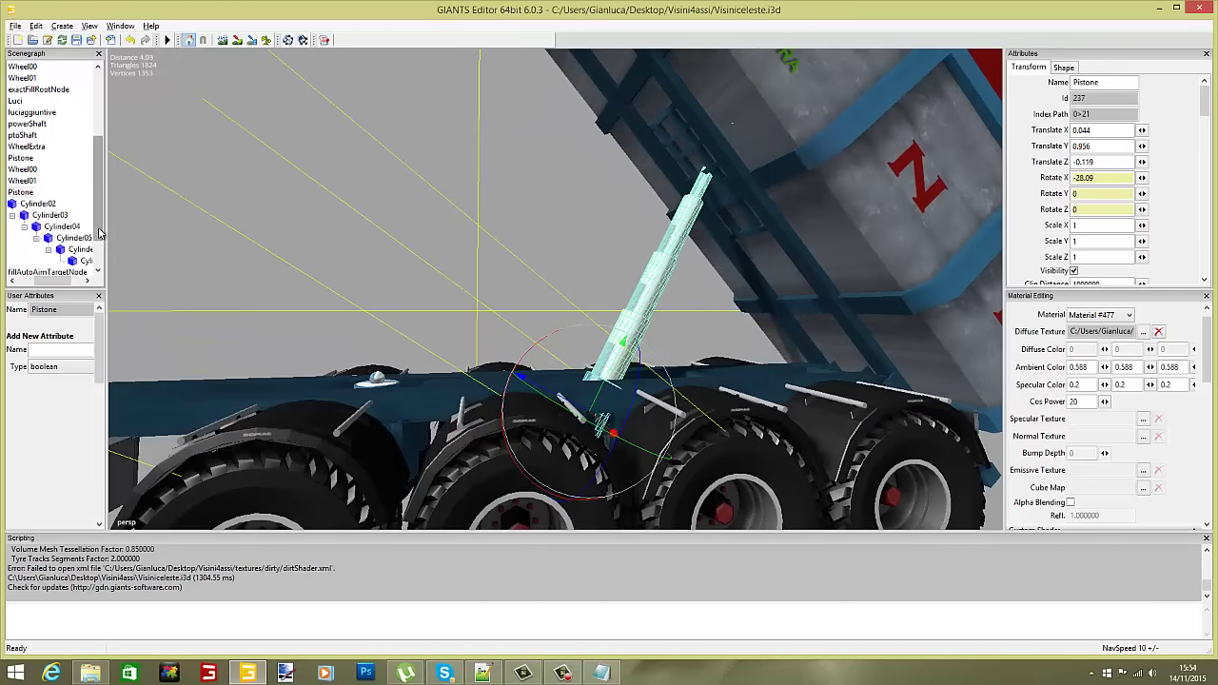
Expand the Pistone node with index 0>18 down to Cylinder03 and raise that cylinder along Y to about 0.641.
{"action": "left_click_drag", "start_coordinate": [99, 232], "coordinate": [44, 274]}
{"action": "double_click", "coordinate": [53, 126]}
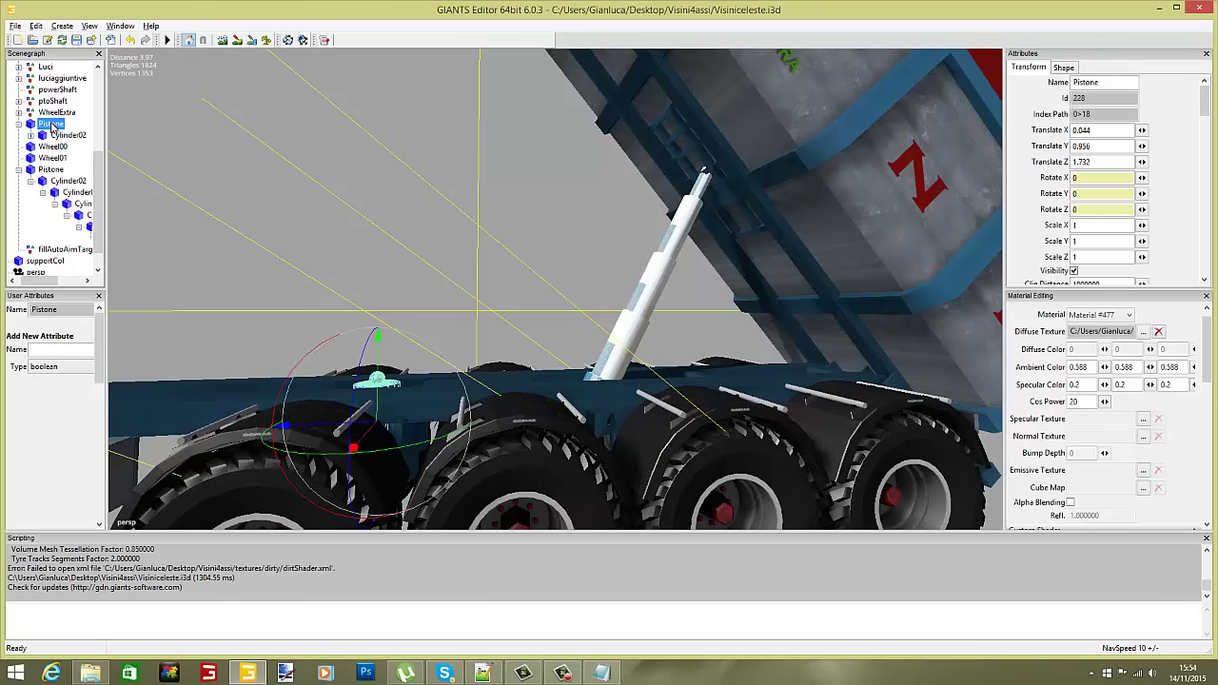
{"action": "double_click", "coordinate": [66, 136]}
{"action": "left_click", "coordinate": [73, 147]}
{"action": "scroll", "coordinate": [195, 252], "scroll_direction": "up", "scroll_amount": 1}
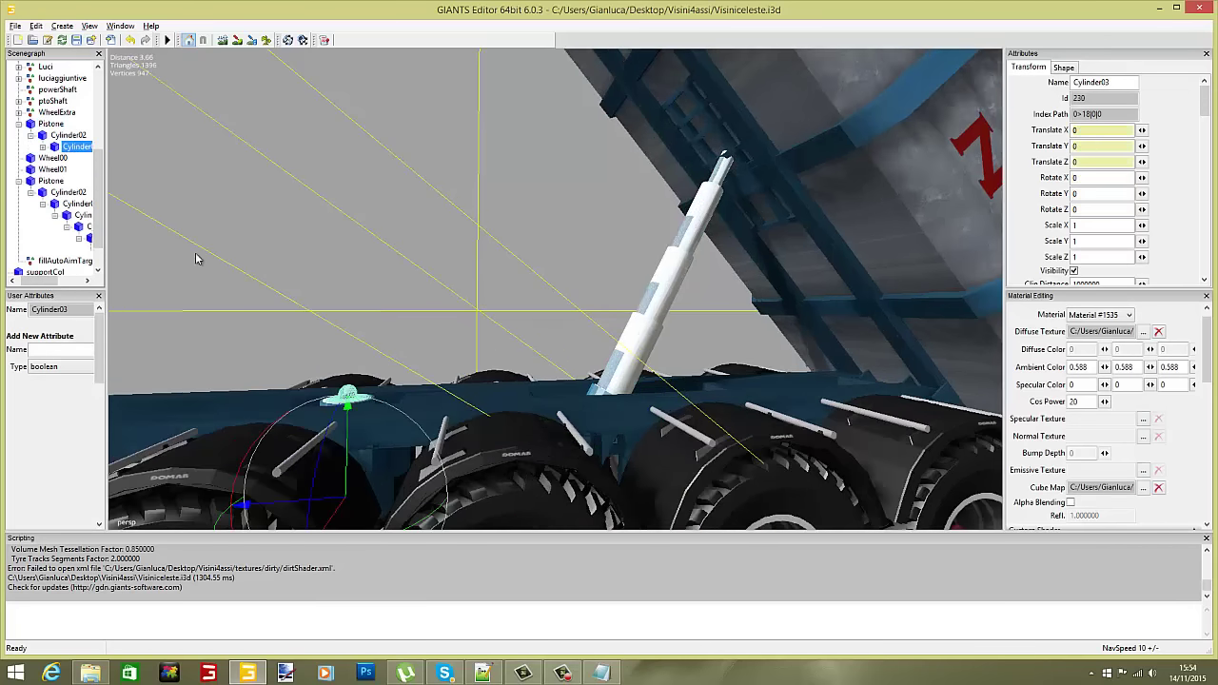
{"action": "middle_click_drag", "start_coordinate": [197, 252], "coordinate": [217, 256], "text": "alt"}
{"action": "scroll", "coordinate": [216, 258], "scroll_direction": "up", "scroll_amount": 3}
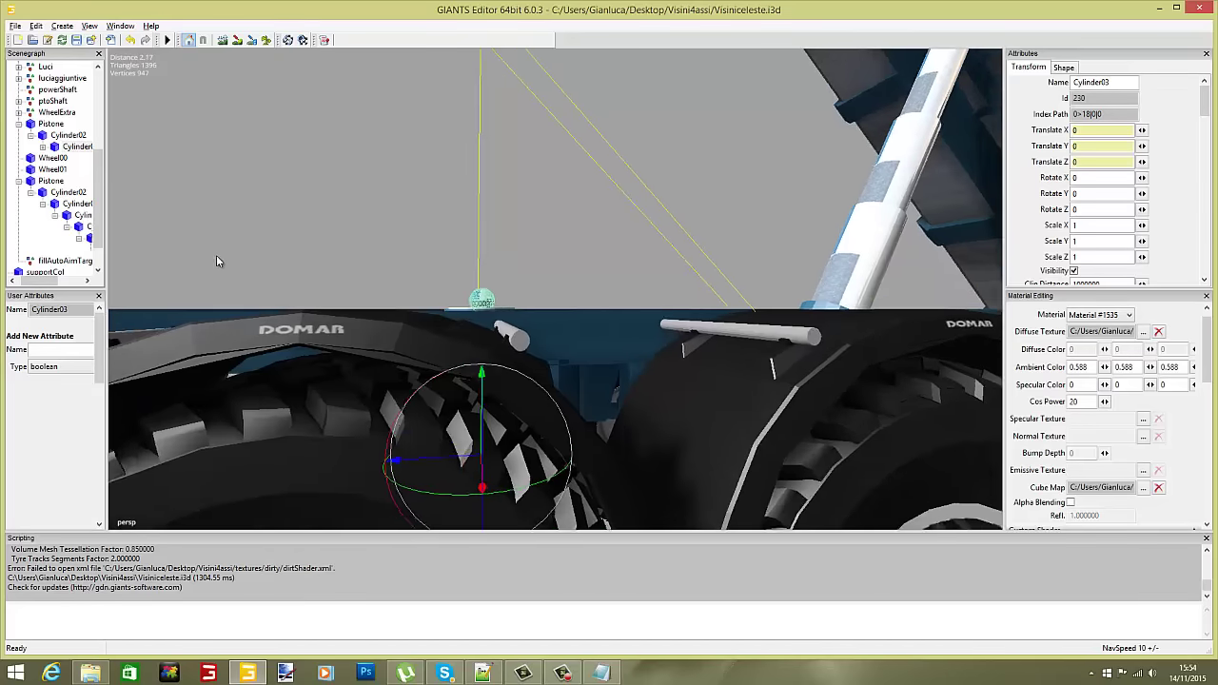
{"action": "left_click_drag", "start_coordinate": [217, 256], "coordinate": [246, 293], "text": "alt"}
{"action": "left_click_drag", "start_coordinate": [471, 431], "coordinate": [469, 274]}
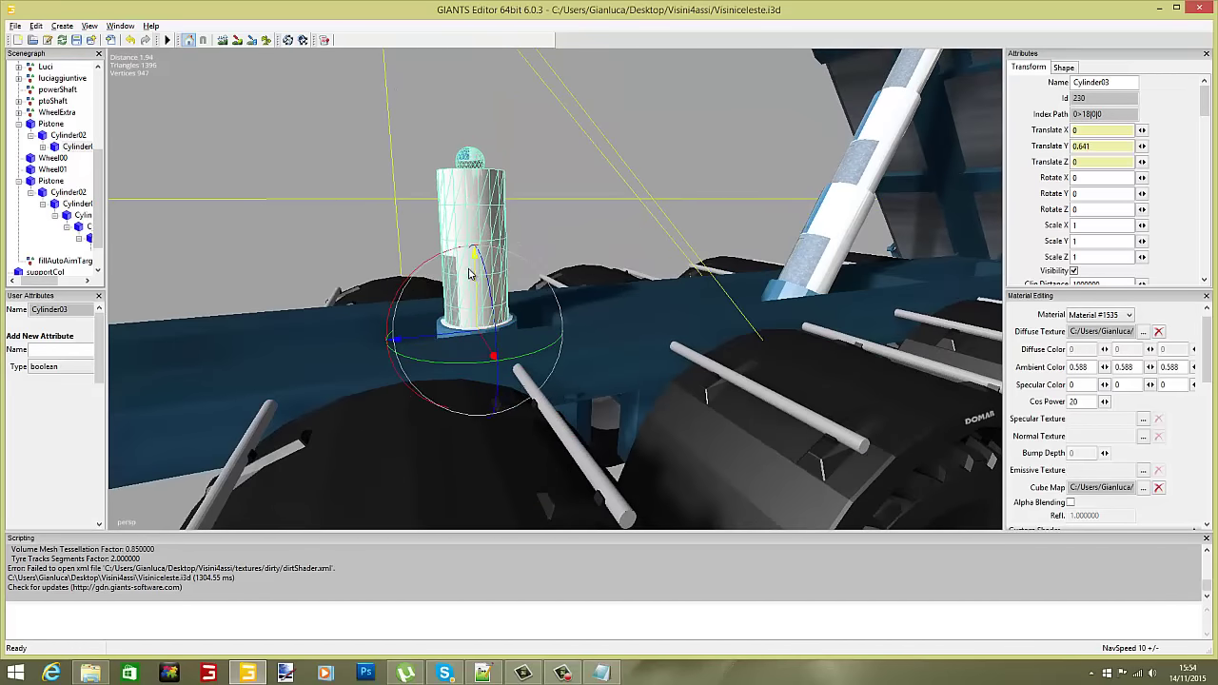
Expand this piston's Cylinder03 and raise the nested Cylinder04 along the Y axis to about 0.682.
{"action": "double_click", "coordinate": [67, 148]}
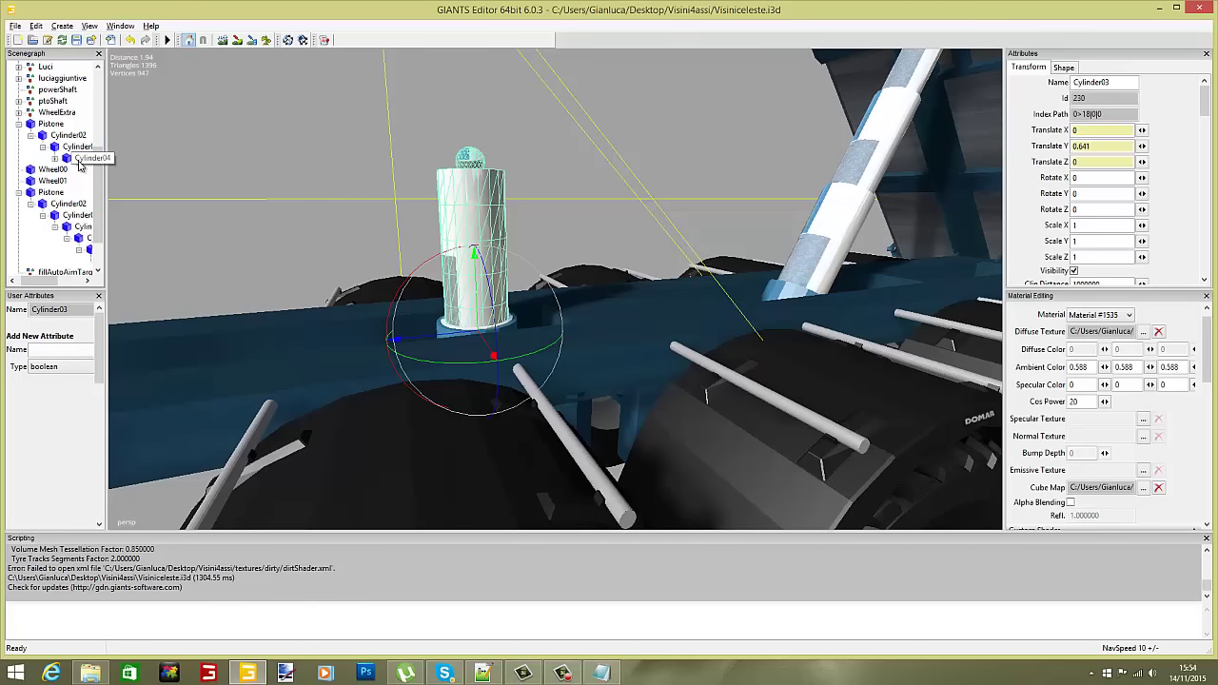
{"action": "left_click", "coordinate": [79, 159]}
{"action": "left_click_drag", "start_coordinate": [475, 288], "coordinate": [473, 136]}
{"action": "middle_click_drag", "start_coordinate": [473, 136], "coordinate": [454, 180], "text": "alt"}
{"action": "mouse_move", "coordinate": [465, 328]}
{"action": "left_mouse_down"}
{"action": "mouse_move", "coordinate": [473, 298]}
{"action": "mouse_move", "coordinate": [469, 316]}
{"action": "left_mouse_up"}
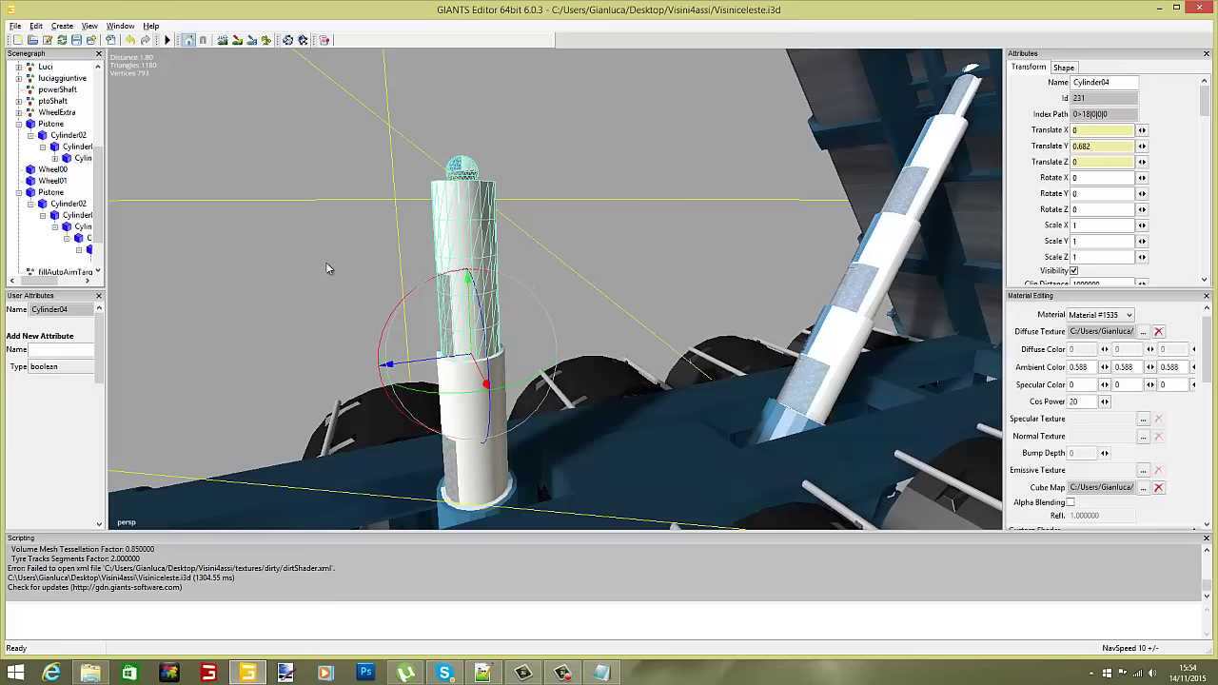
Expand Cylinder04 of the 0>18 piston and raise its child Cylinder05 along Y to about 0.675.
{"action": "left_click", "coordinate": [55, 158]}
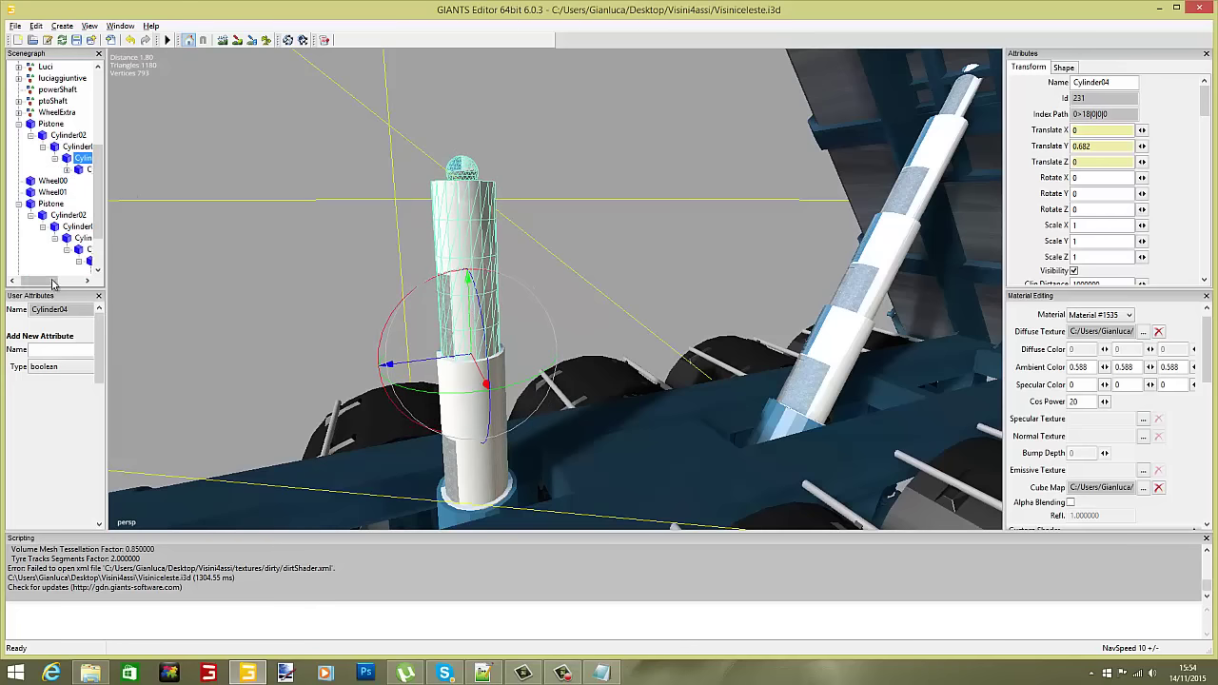
{"action": "left_click", "coordinate": [88, 169]}
{"action": "left_click_drag", "start_coordinate": [462, 315], "coordinate": [470, 124]}
{"action": "middle_click_drag", "start_coordinate": [470, 126], "coordinate": [489, 250], "text": "alt"}
{"action": "mouse_move", "coordinate": [488, 285]}
{"action": "left_mouse_down"}
{"action": "mouse_move", "coordinate": [488, 265]}
{"action": "mouse_move", "coordinate": [487, 284]}
{"action": "left_mouse_up"}
Expand Cylinder05 of the 0>18 piston and raise its child Cylinder06 along Y to about 0.668.
{"action": "double_click", "coordinate": [59, 173]}
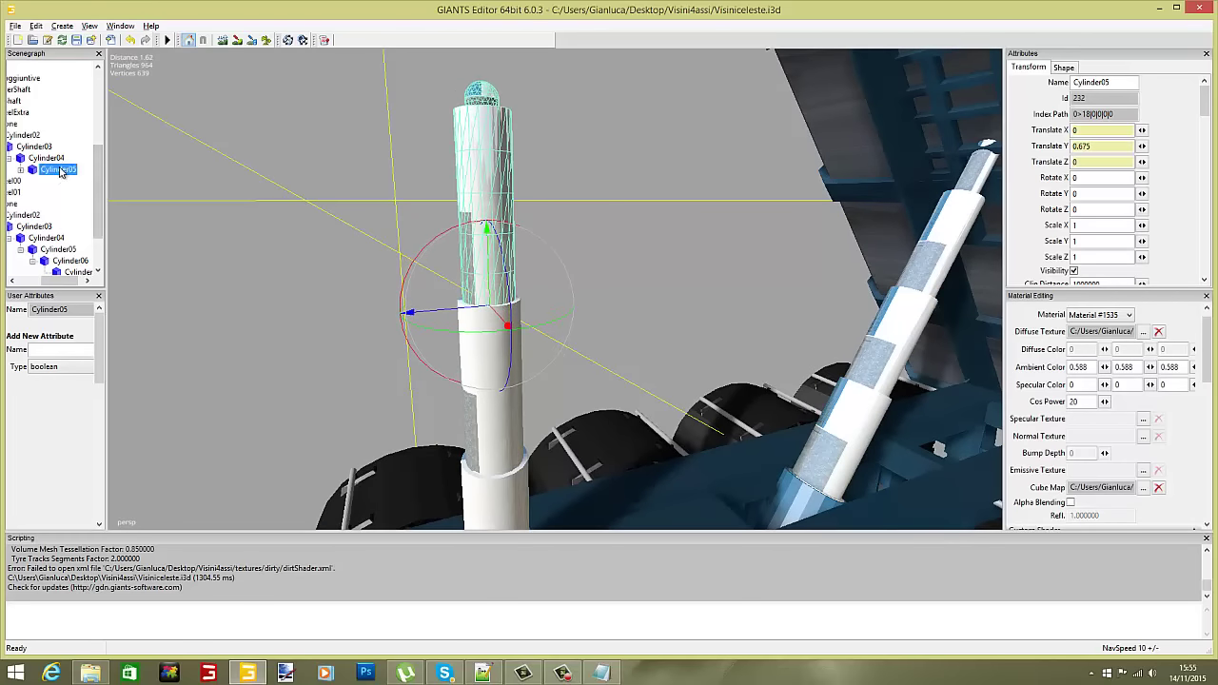
{"action": "left_click", "coordinate": [67, 183]}
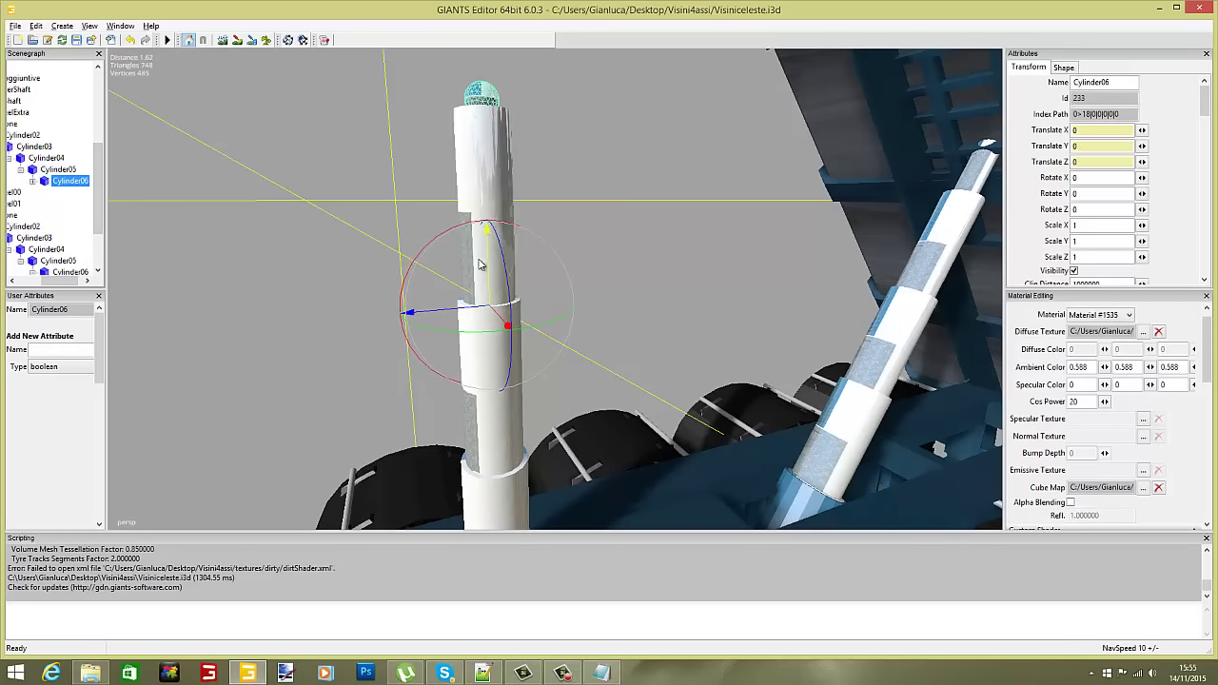
{"action": "left_click_drag", "start_coordinate": [487, 247], "coordinate": [491, 110]}
{"action": "middle_click_drag", "start_coordinate": [491, 111], "coordinate": [492, 126], "text": "alt"}
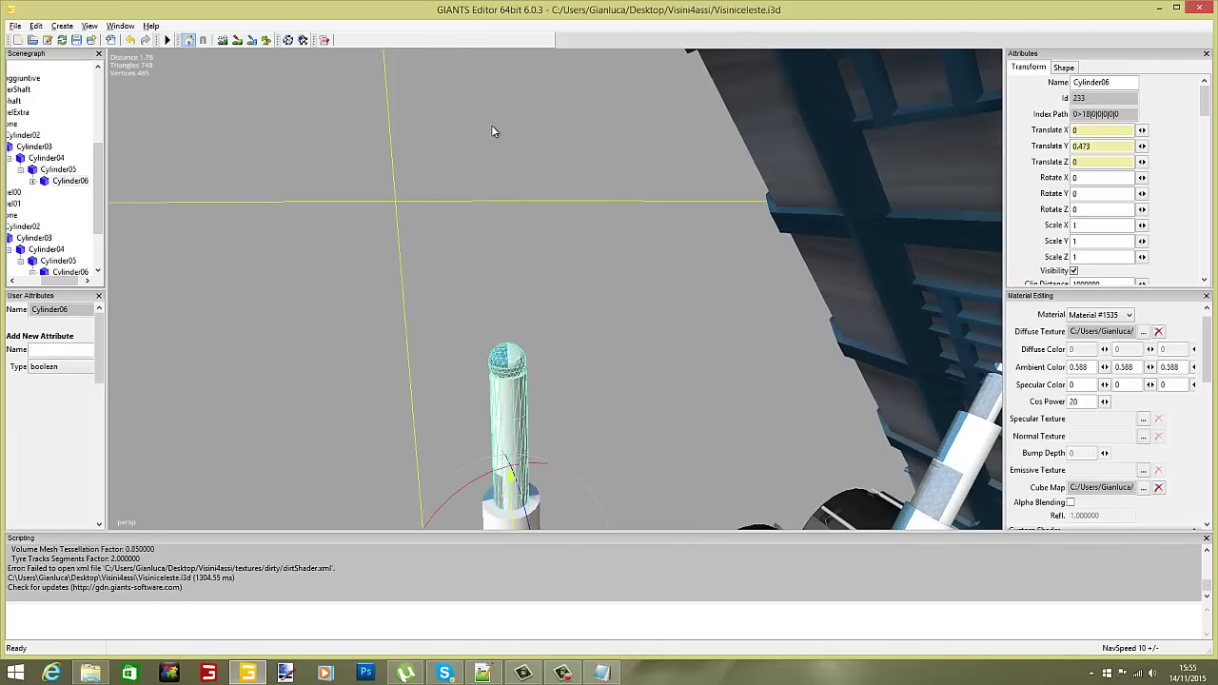
{"action": "left_click_drag", "start_coordinate": [507, 493], "coordinate": [506, 433]}
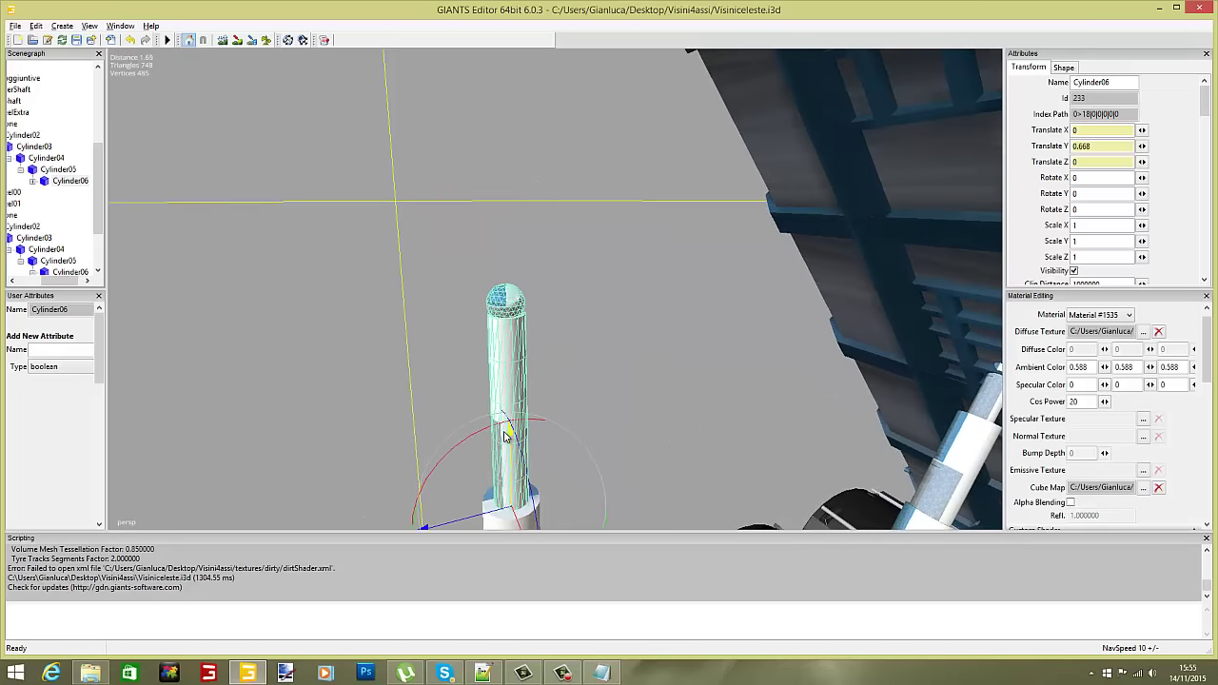
Expand Cylinder06 of the 0>18 piston, raise Cylinder07 along Y to about 0.671 and check both extended pistons.
{"action": "double_click", "coordinate": [70, 181]}
{"action": "left_click", "coordinate": [78, 193]}
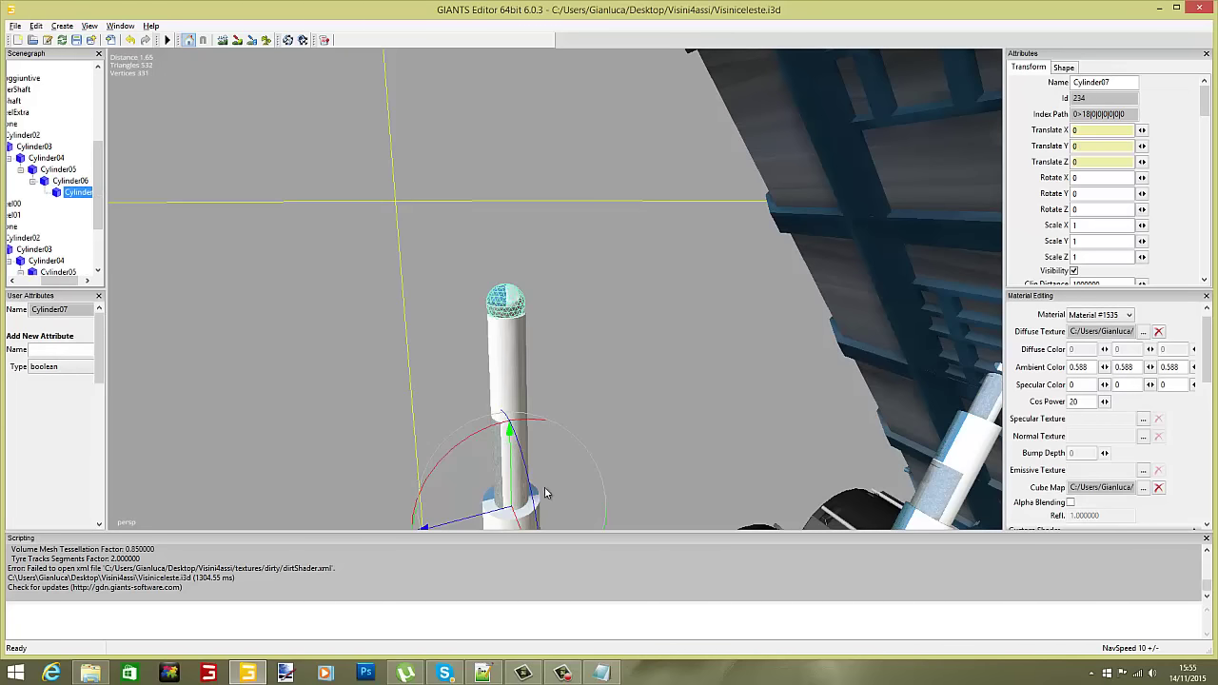
{"action": "left_click_drag", "start_coordinate": [510, 474], "coordinate": [499, 241]}
{"action": "scroll", "coordinate": [499, 243], "scroll_direction": "down", "scroll_amount": 4}
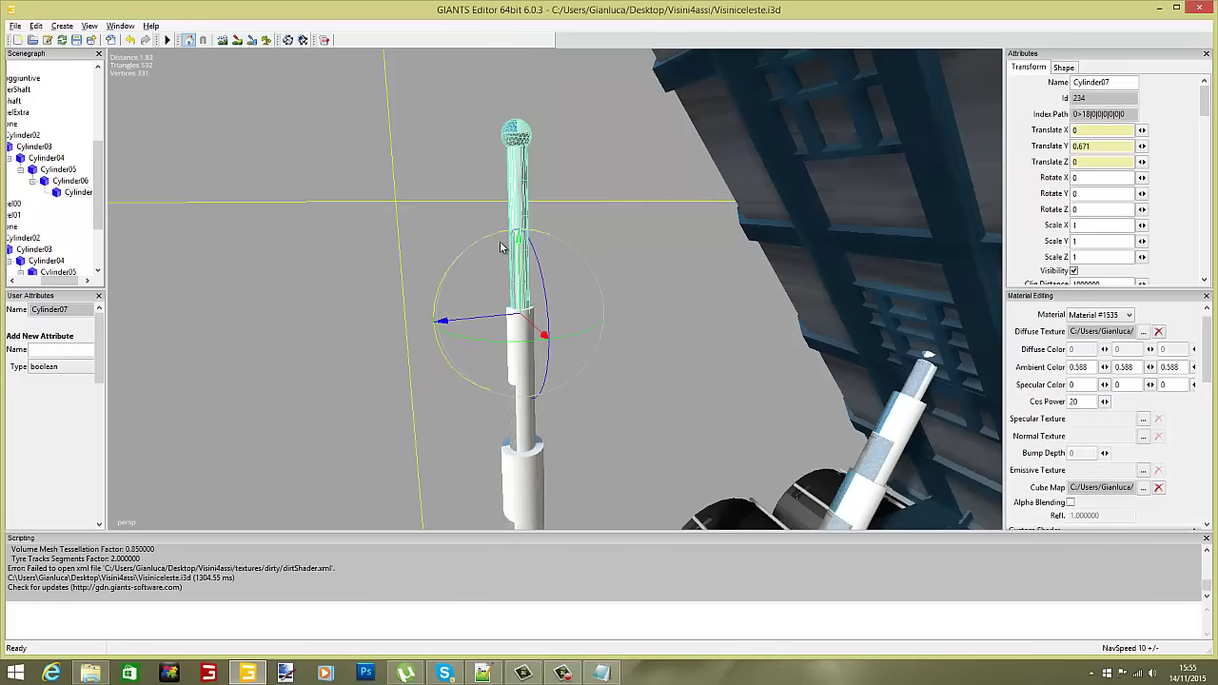
{"action": "middle_click_drag", "start_coordinate": [498, 242], "coordinate": [481, 210], "text": "alt"}
{"action": "scroll", "coordinate": [487, 215], "scroll_direction": "down", "scroll_amount": 2}
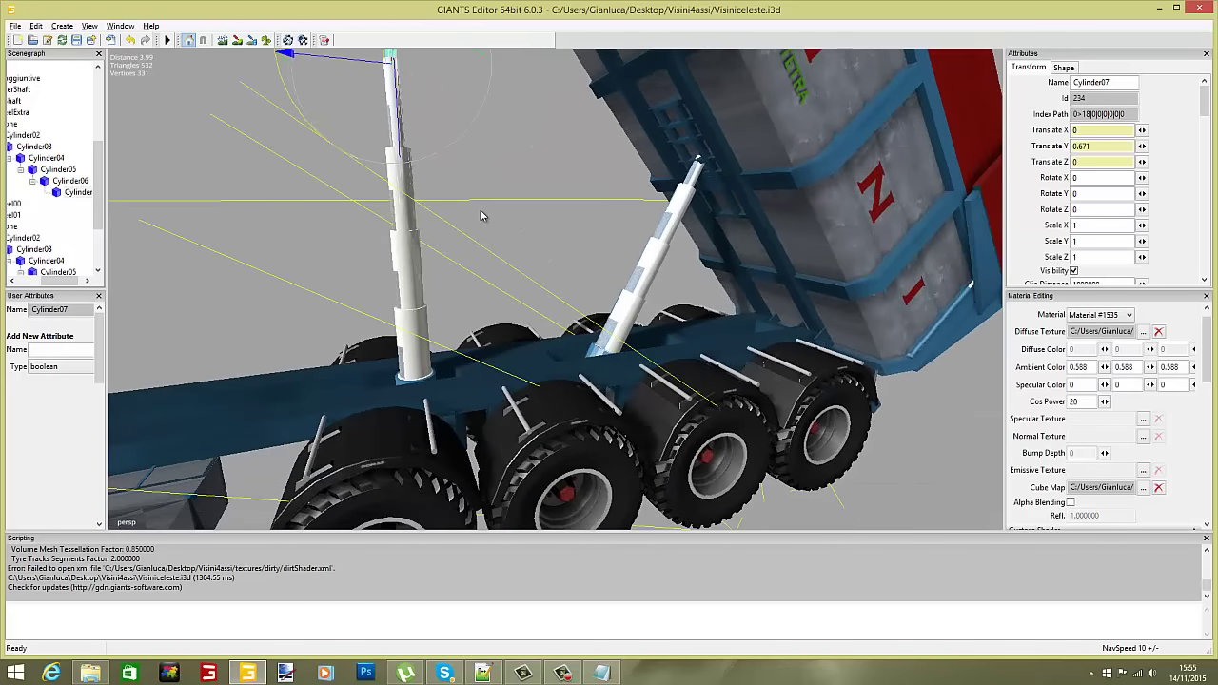
Select the Pistone node with index 0>18 and tilt it around X to about -38.348 towards the raised body.
{"action": "left_click_drag", "start_coordinate": [62, 283], "coordinate": [49, 283]}
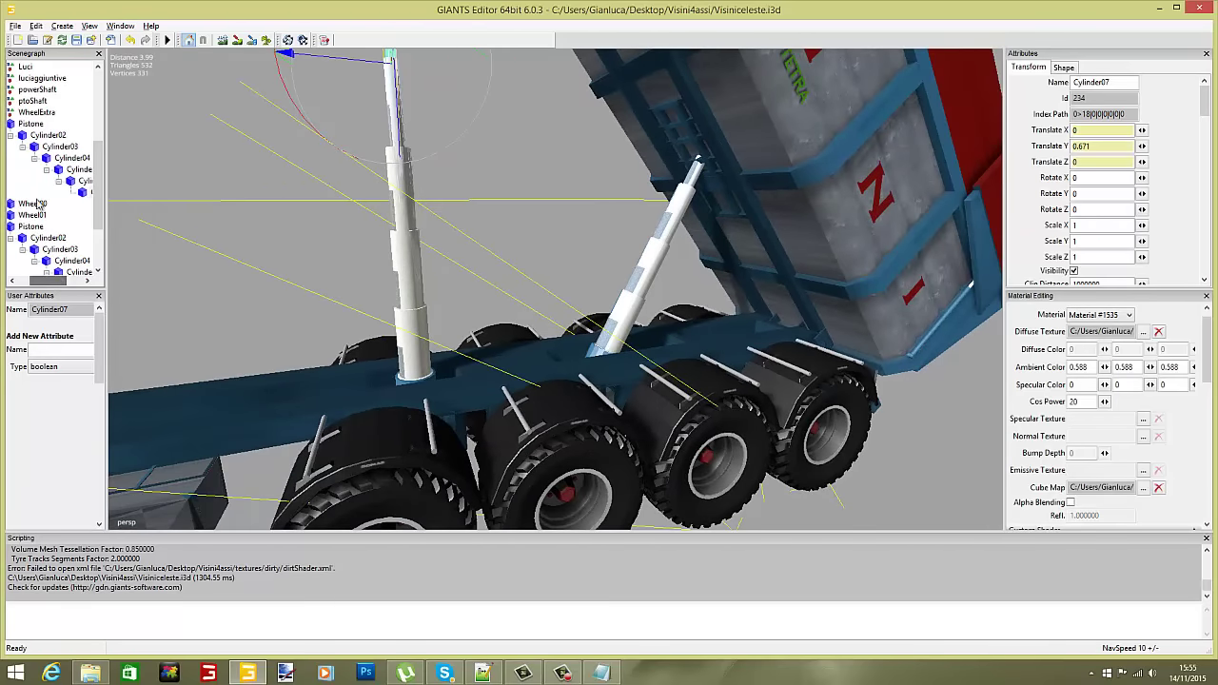
{"action": "left_click", "coordinate": [32, 124]}
{"action": "key", "text": "f"}
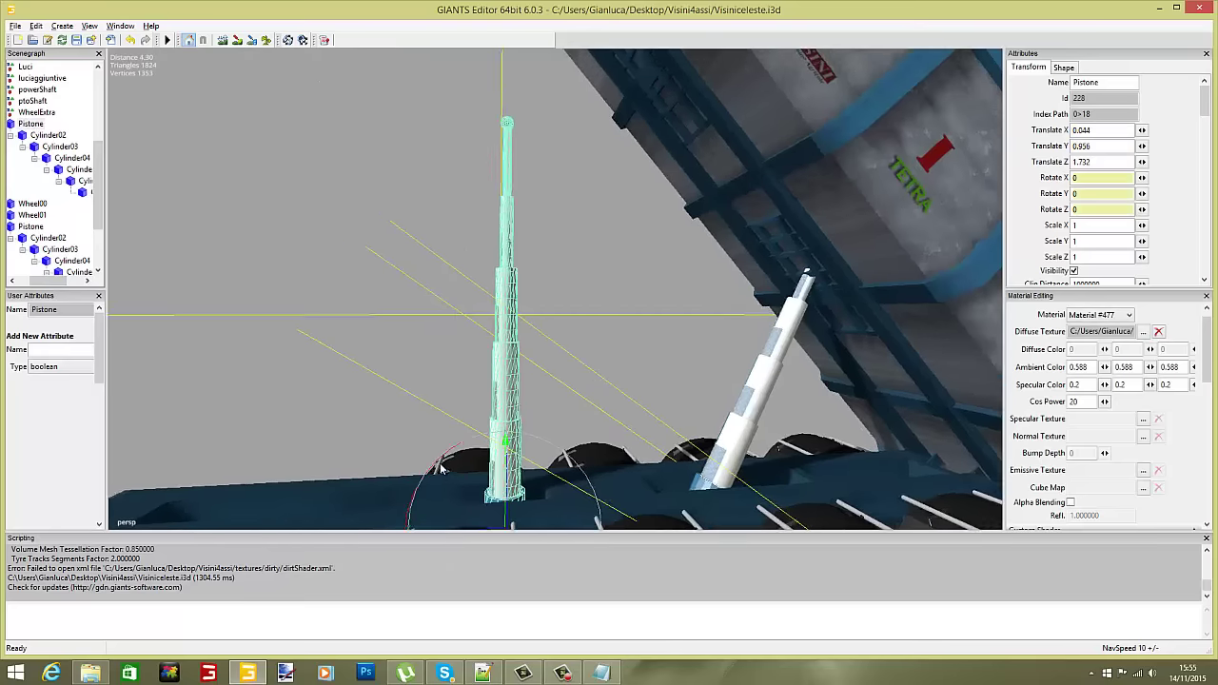
{"action": "left_click_drag", "start_coordinate": [437, 466], "coordinate": [497, 443]}
{"action": "middle_click_drag", "start_coordinate": [498, 441], "coordinate": [480, 423], "text": "alt"}
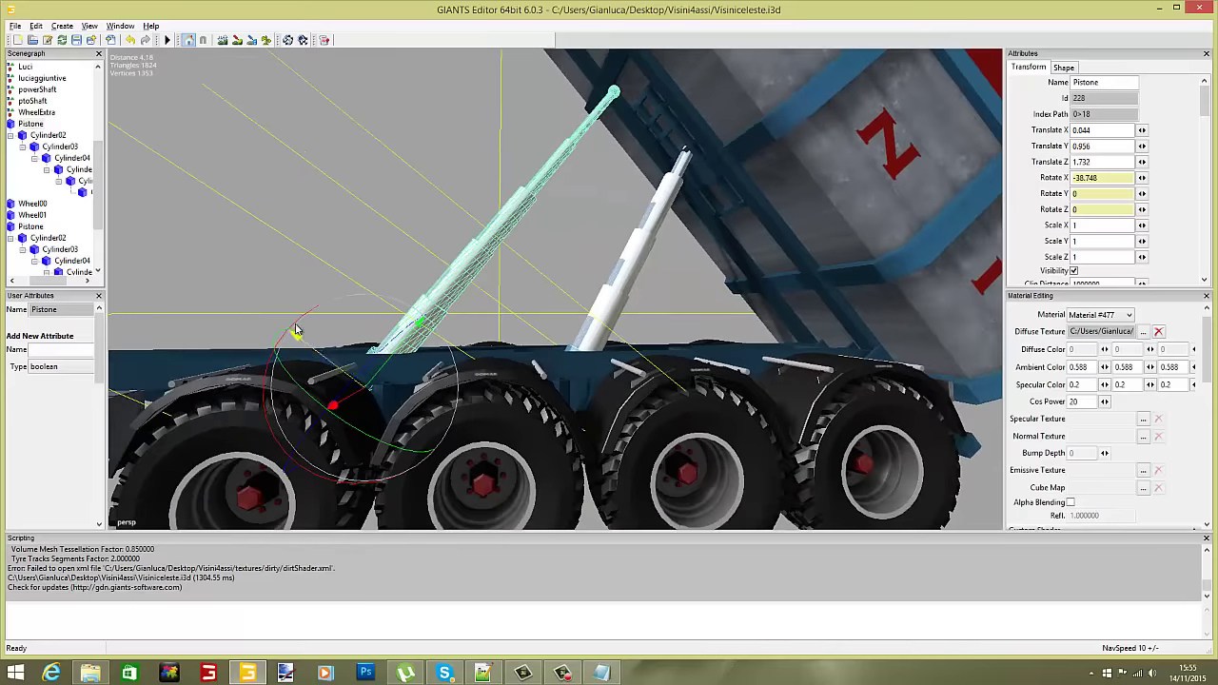
{"action": "middle_click_drag", "start_coordinate": [350, 363], "coordinate": [355, 372]}
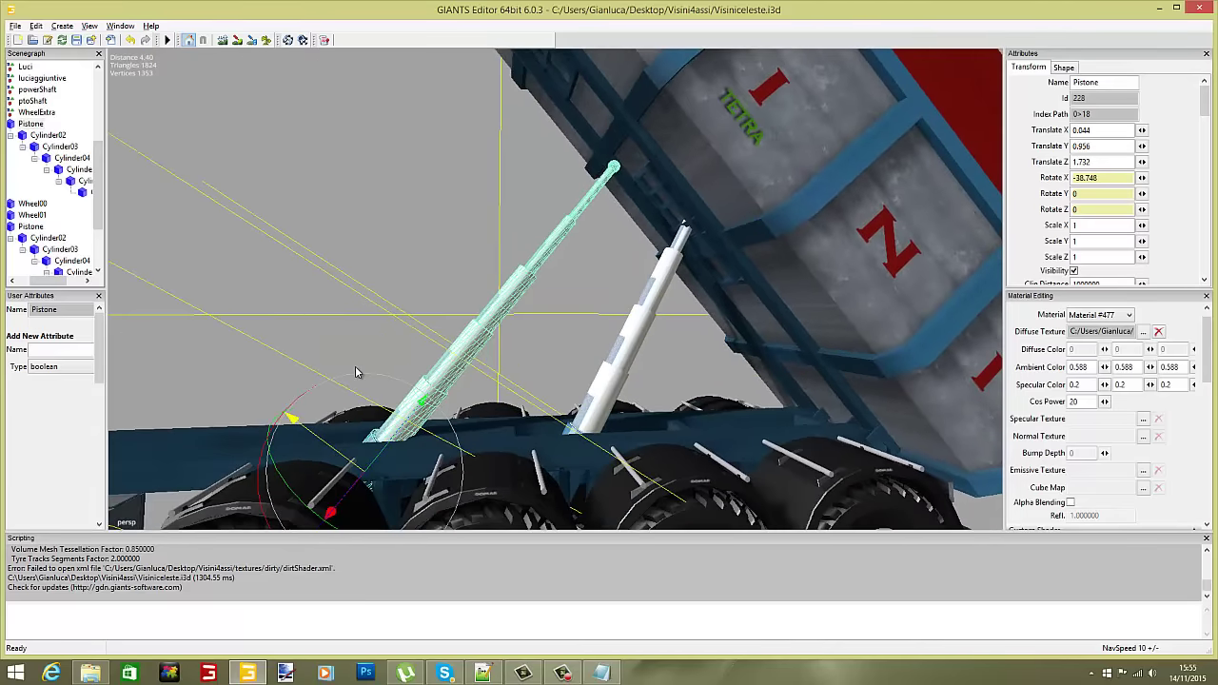
{"action": "middle_click_drag", "start_coordinate": [256, 472], "coordinate": [309, 422]}
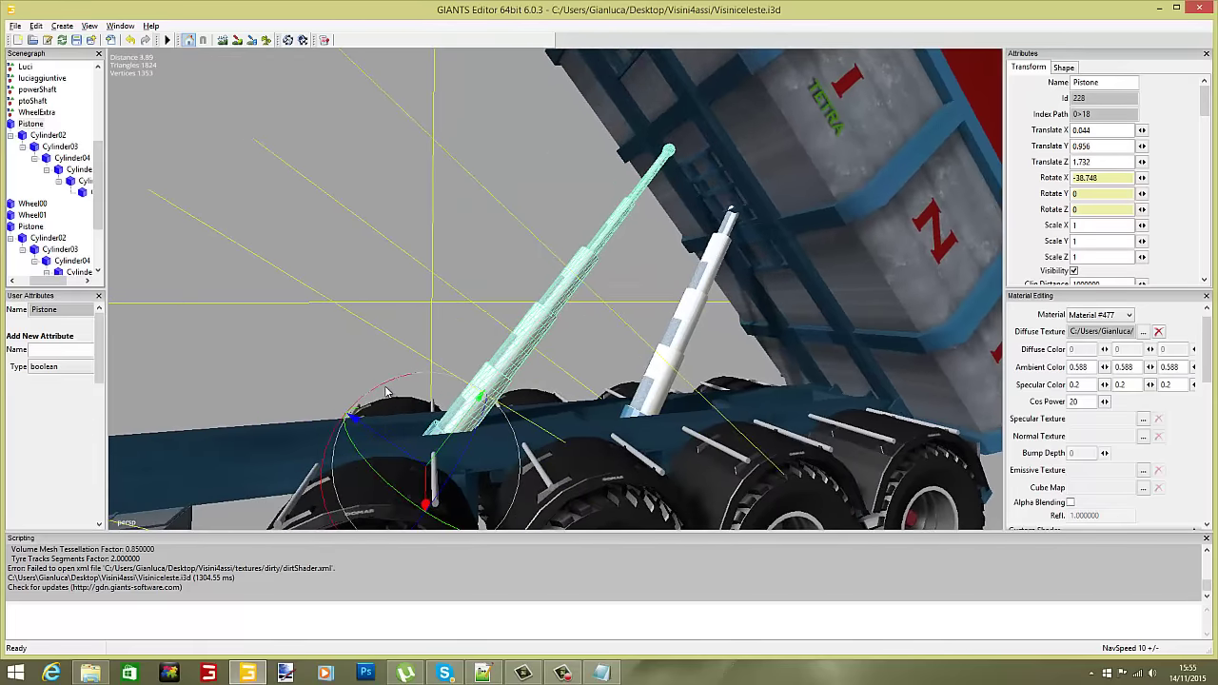
{"action": "left_click_drag", "start_coordinate": [386, 391], "coordinate": [381, 392]}
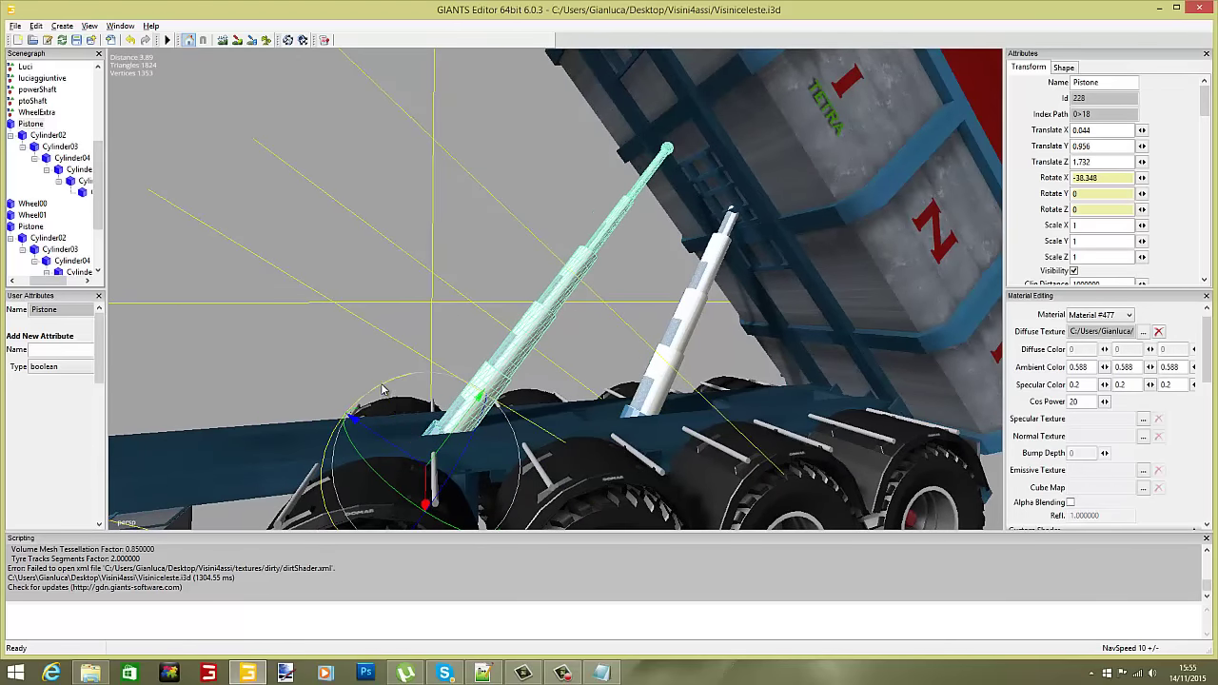
Select the Pistone node with index 0>21 and tilt it around X to about -37.25.
{"action": "scroll", "coordinate": [382, 391], "scroll_direction": "down", "scroll_amount": 5}
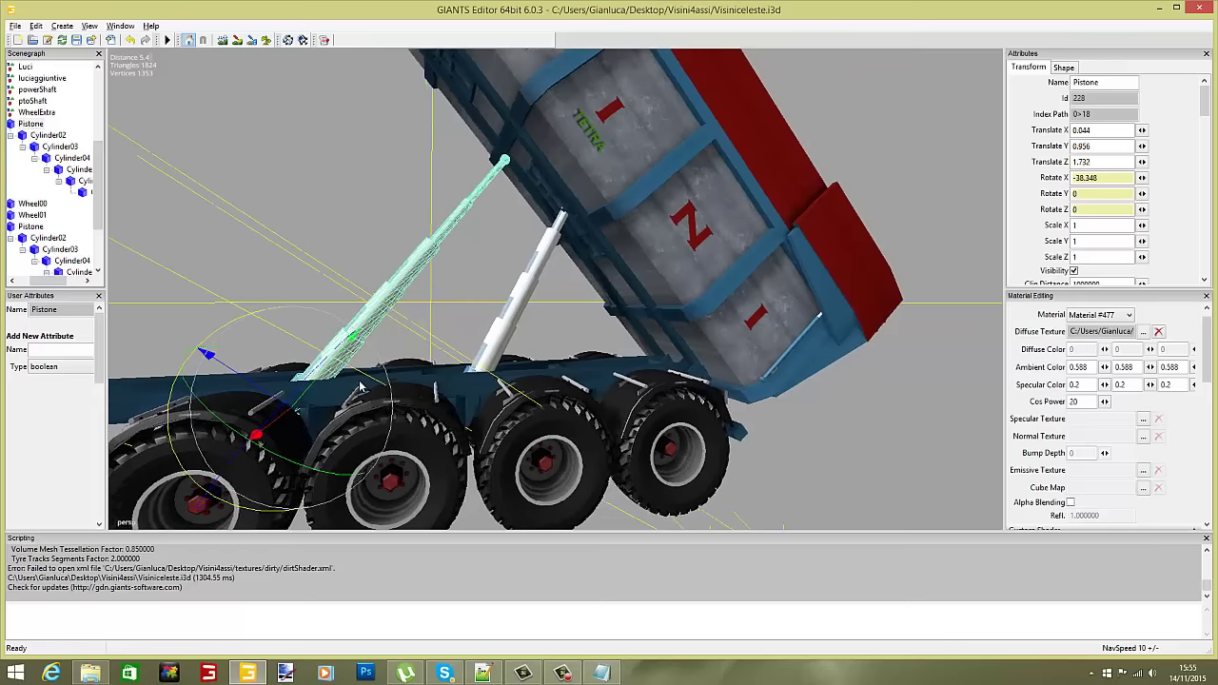
{"action": "left_click", "coordinate": [28, 226]}
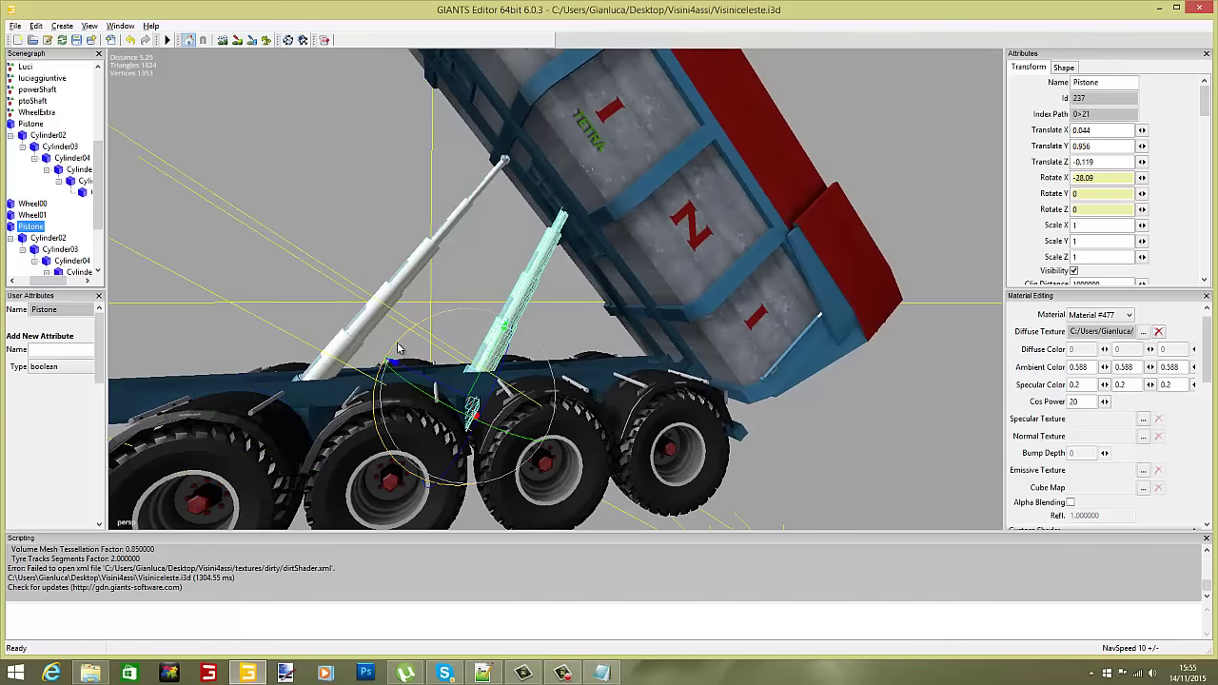
{"action": "left_click_drag", "start_coordinate": [400, 342], "coordinate": [411, 336]}
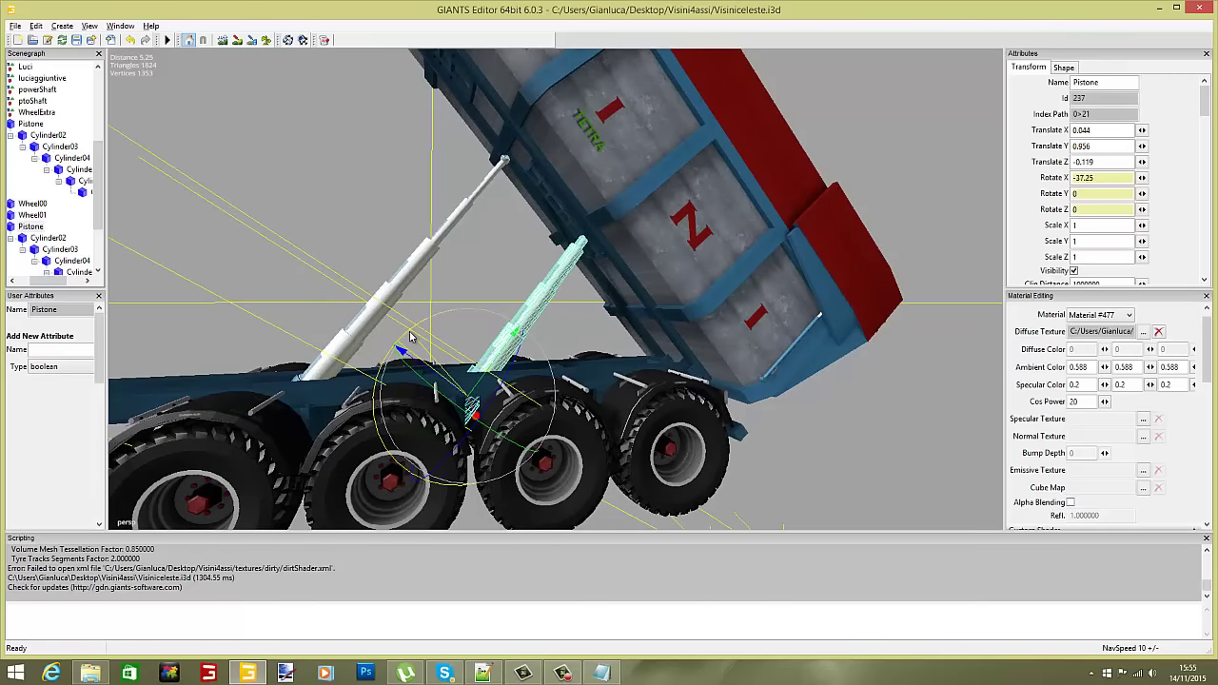
{"action": "scroll", "coordinate": [476, 332], "scroll_direction": "up", "scroll_amount": 3}
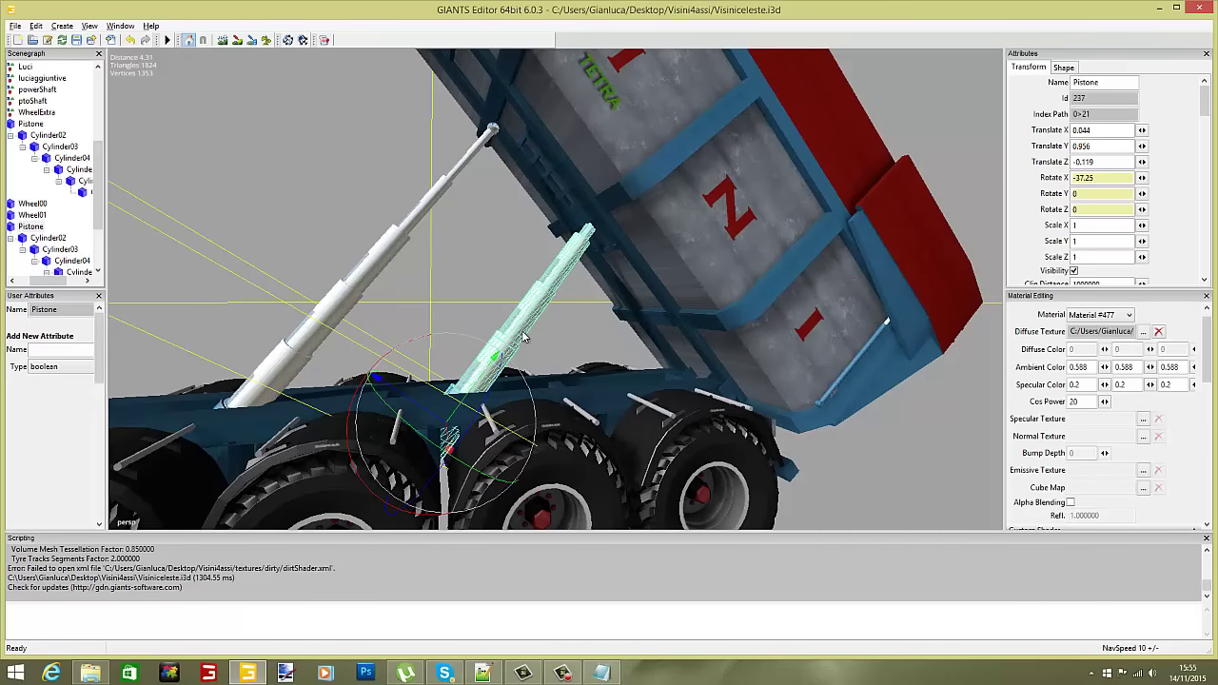
Lower Cylinder03 and its child Cylinder04 of the 0>21 piston along Y to shorten the extension.
{"action": "left_click", "coordinate": [59, 249]}
{"action": "scroll", "coordinate": [186, 298], "scroll_direction": "up", "scroll_amount": 2}
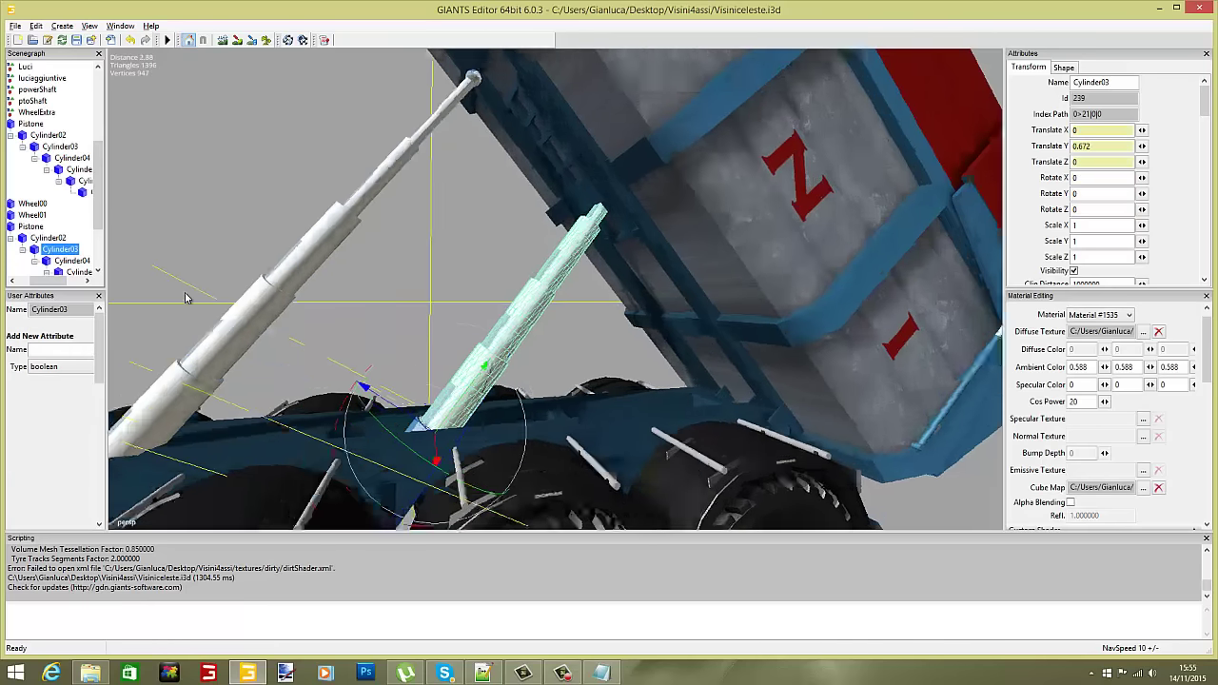
{"action": "left_click_drag", "start_coordinate": [437, 425], "coordinate": [375, 433]}
{"action": "left_click", "coordinate": [69, 260]}
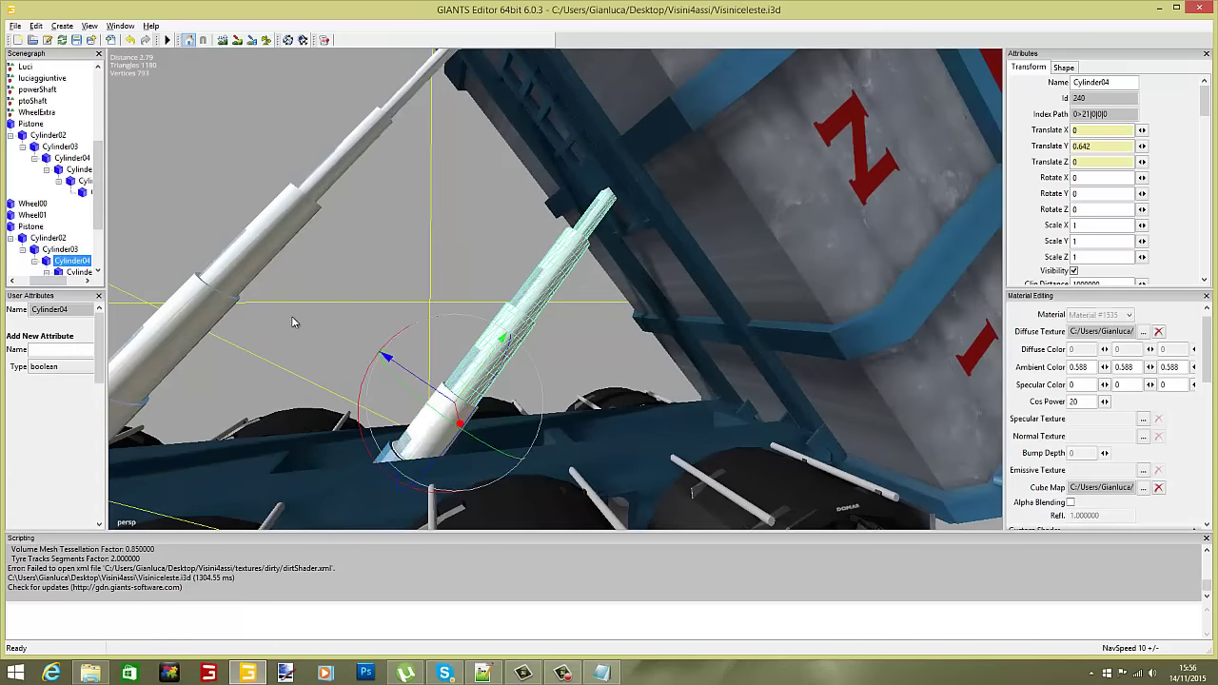
{"action": "left_click_drag", "start_coordinate": [493, 358], "coordinate": [460, 400]}
Lower Cylinder05 of the 0>21 piston along Y to about 0.348 and its child Cylinder06 to about 0.438.
{"action": "left_click", "coordinate": [79, 271]}
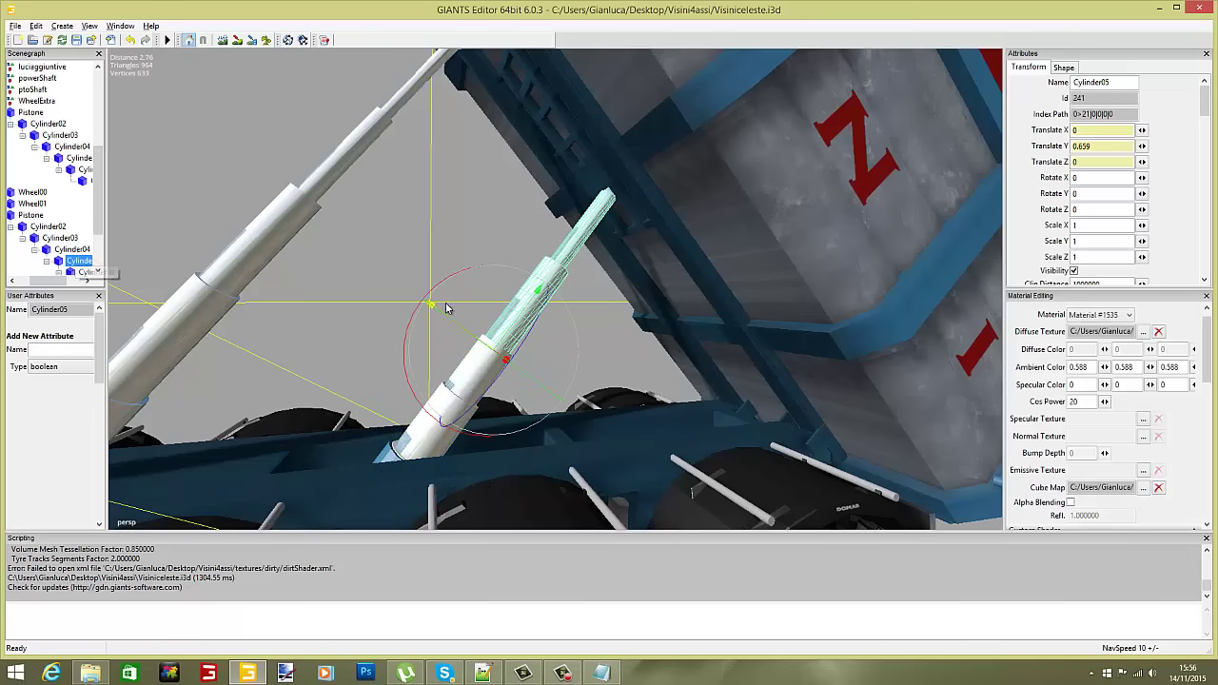
{"action": "left_click_drag", "start_coordinate": [525, 319], "coordinate": [492, 359]}
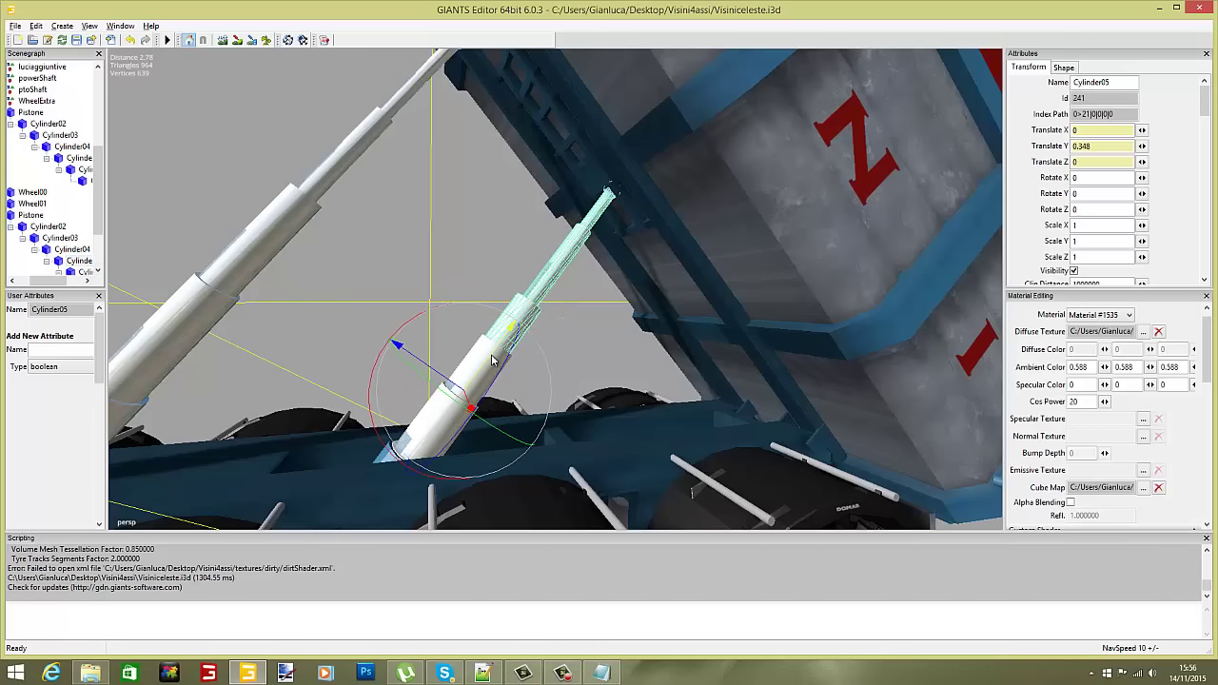
{"action": "left_click_drag", "start_coordinate": [58, 285], "coordinate": [64, 283]}
{"action": "left_click", "coordinate": [64, 272]}
{"action": "scroll", "coordinate": [57, 257], "scroll_direction": "down", "scroll_amount": 2}
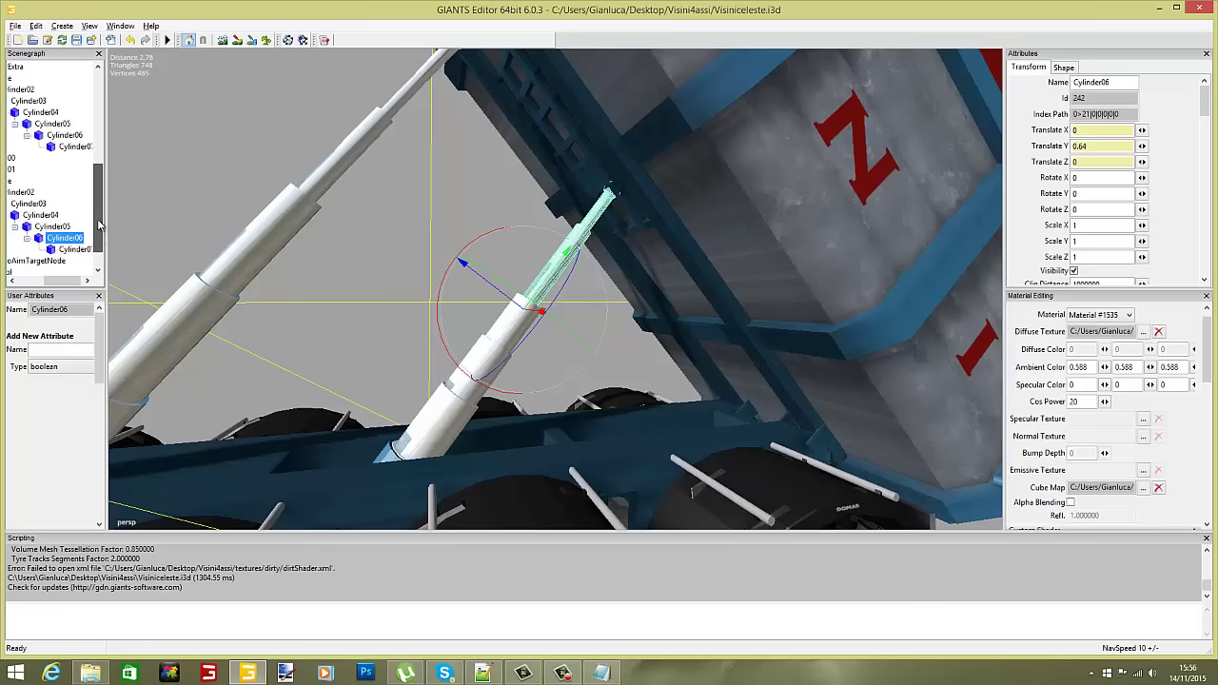
{"action": "left_click_drag", "start_coordinate": [539, 271], "coordinate": [530, 304]}
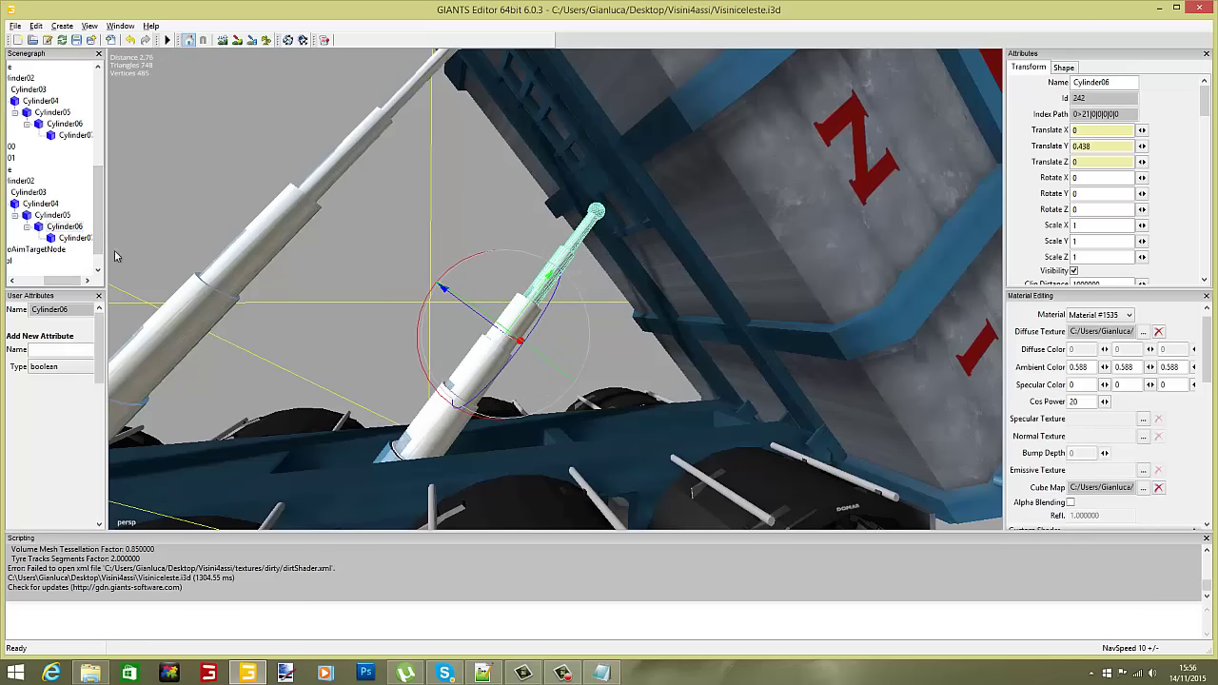
Raise Cylinder07 of the 0>21 piston along Y to about 0.507 so its tip meets the raised body, and clear the selection.
{"action": "left_click", "coordinate": [62, 238]}
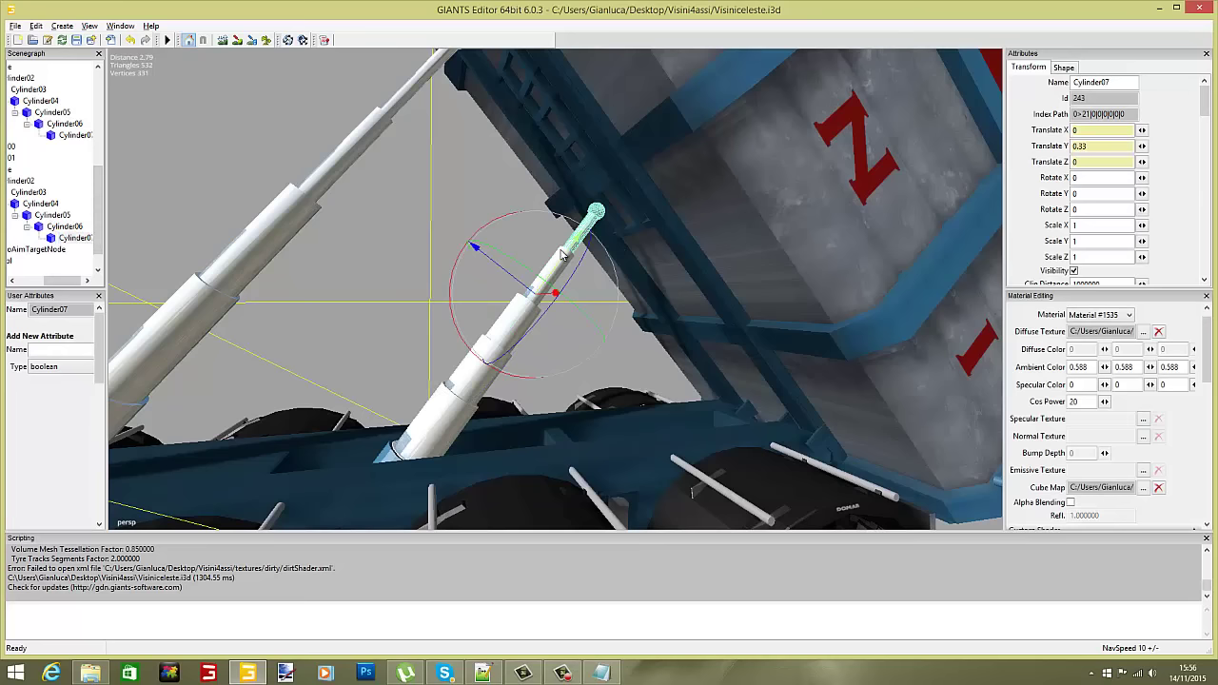
{"action": "left_click_drag", "start_coordinate": [563, 255], "coordinate": [584, 229]}
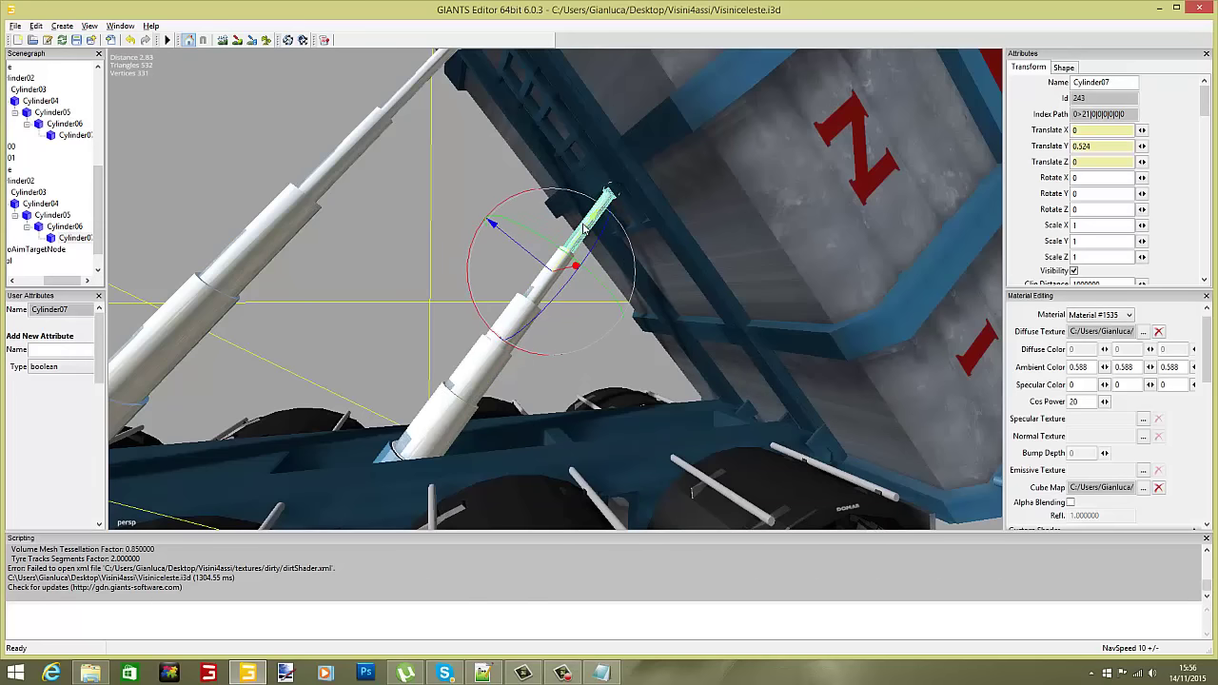
{"action": "scroll", "coordinate": [583, 225], "scroll_direction": "up", "scroll_amount": 3}
{"action": "middle_click_drag", "start_coordinate": [582, 224], "coordinate": [560, 240], "text": "alt"}
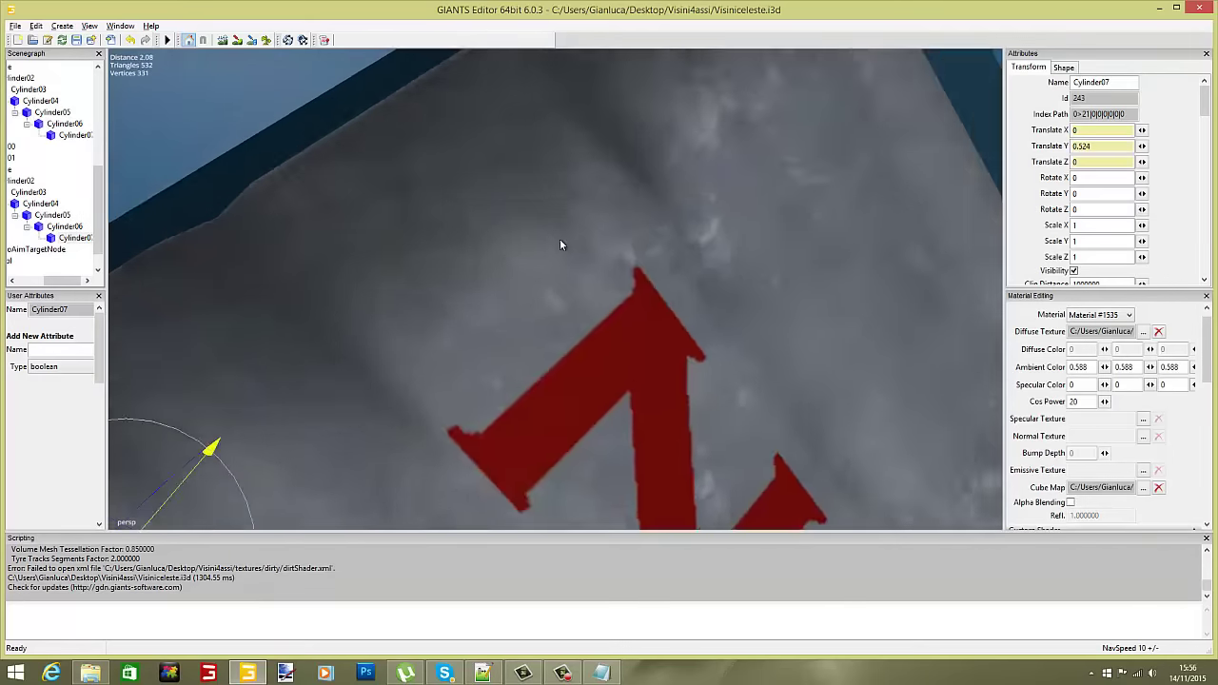
{"action": "left_click_drag", "start_coordinate": [560, 245], "coordinate": [470, 231], "text": "alt"}
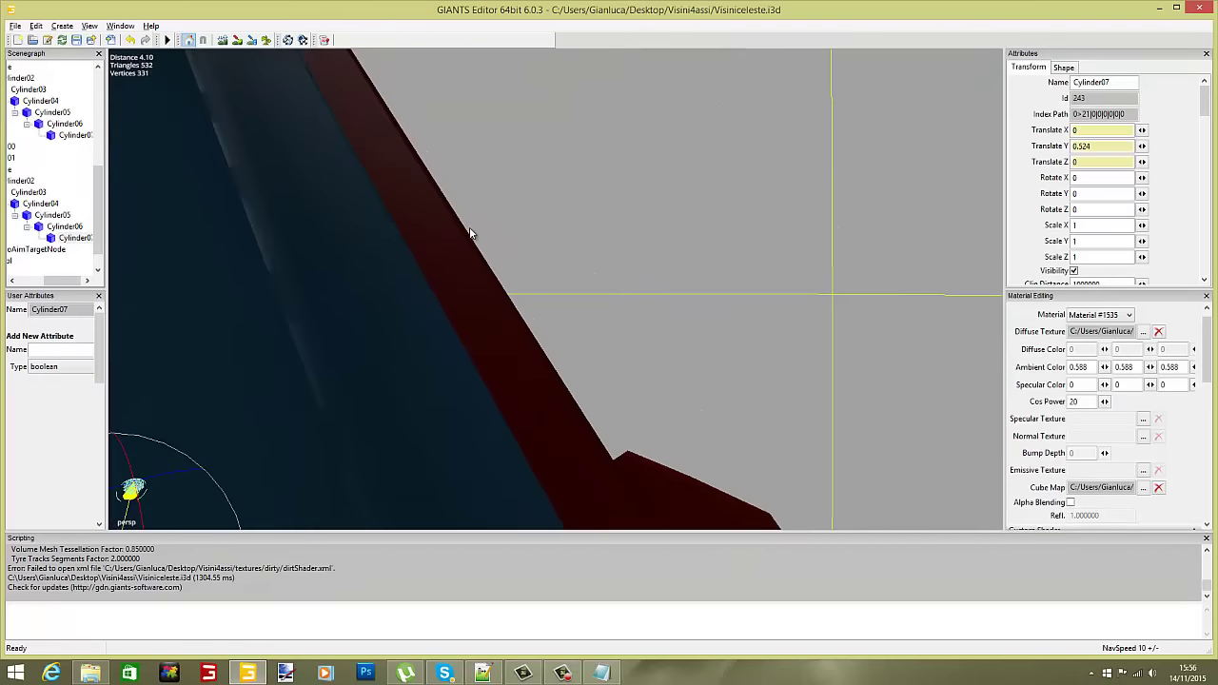
{"action": "middle_click_drag", "start_coordinate": [387, 238], "coordinate": [422, 221], "text": "alt"}
{"action": "scroll", "coordinate": [404, 234], "scroll_direction": "up", "scroll_amount": 3}
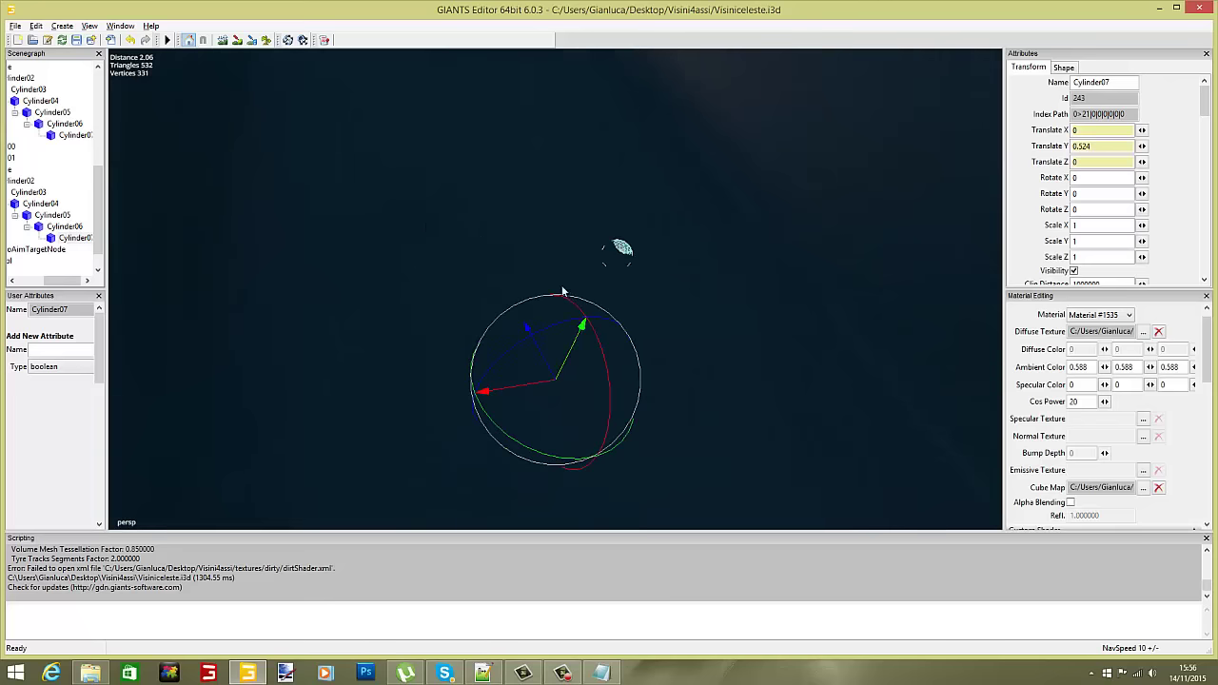
{"action": "left_click_drag", "start_coordinate": [565, 341], "coordinate": [669, 221]}
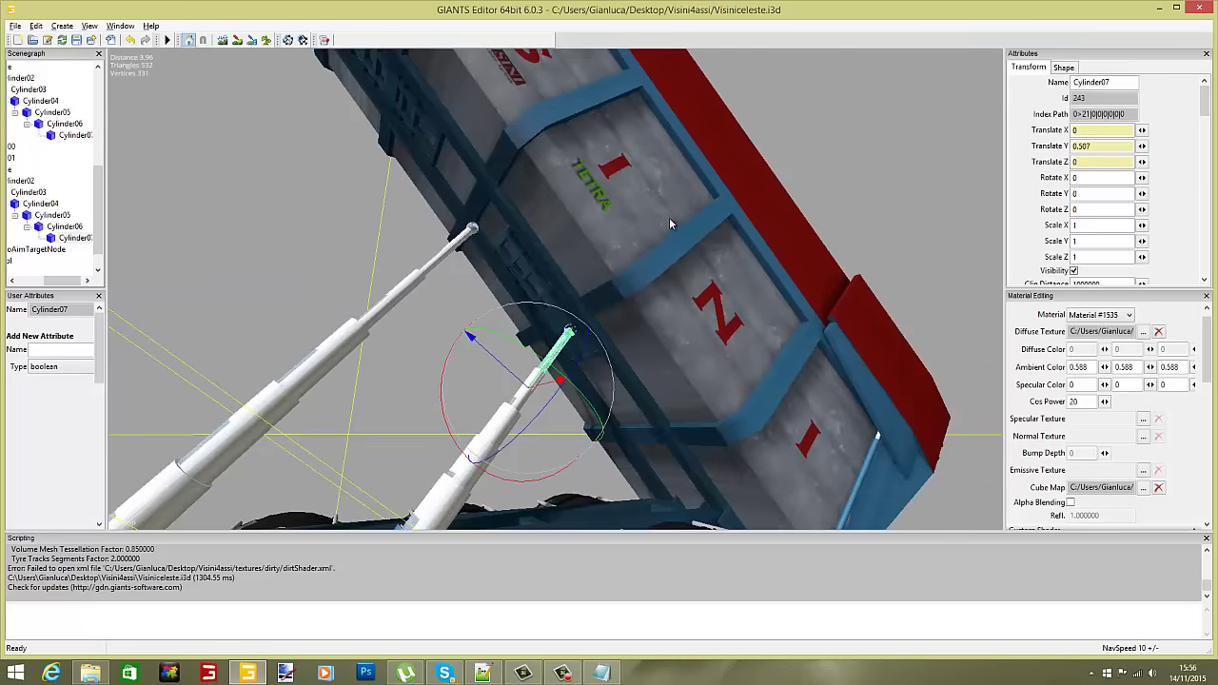
{"action": "scroll", "coordinate": [828, 164], "scroll_direction": "down", "scroll_amount": 3}
{"action": "left_click", "coordinate": [795, 446]}
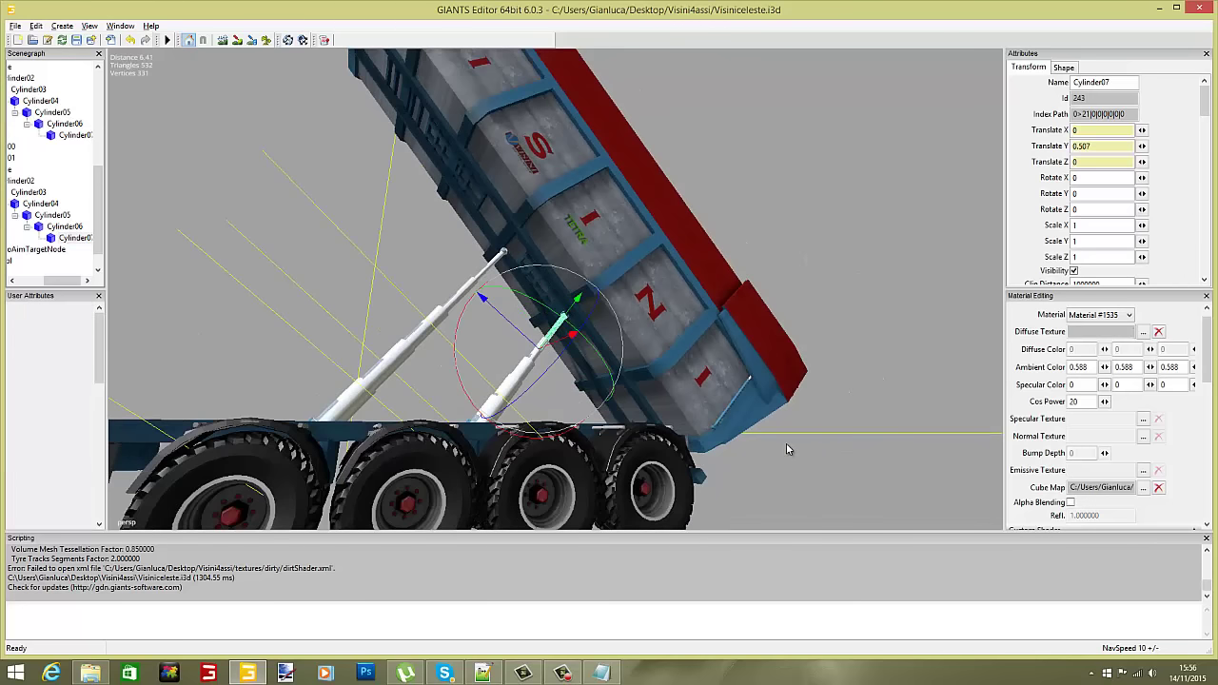
Compare the X rotation of both Pistone nodes and set Rotate X of the 0>21 node to -38.
{"action": "scroll", "coordinate": [714, 433], "scroll_direction": "up", "scroll_amount": 5}
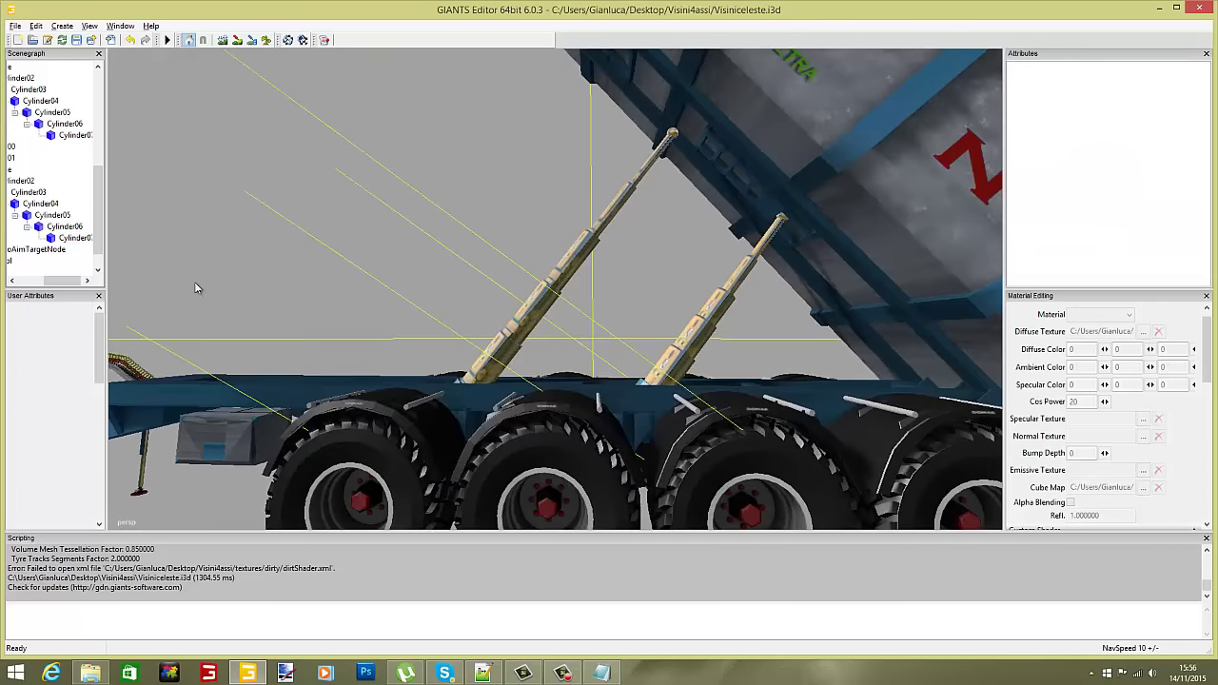
{"action": "left_click_drag", "start_coordinate": [62, 282], "coordinate": [48, 281]}
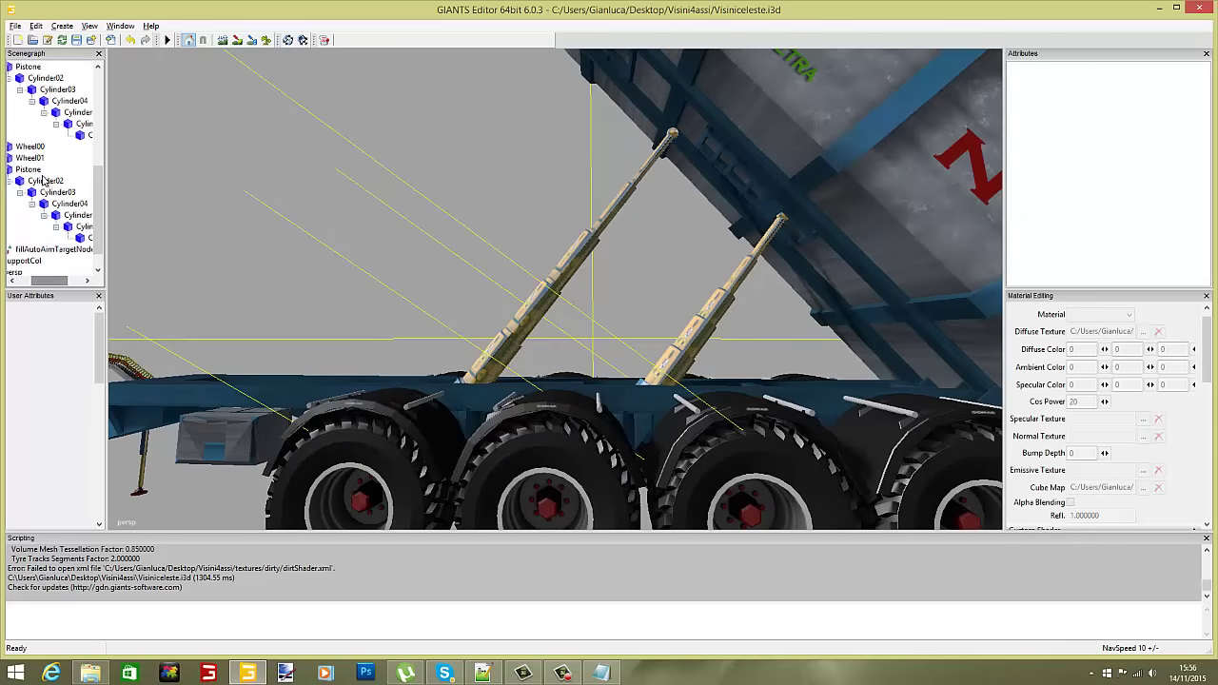
{"action": "left_click", "coordinate": [28, 66]}
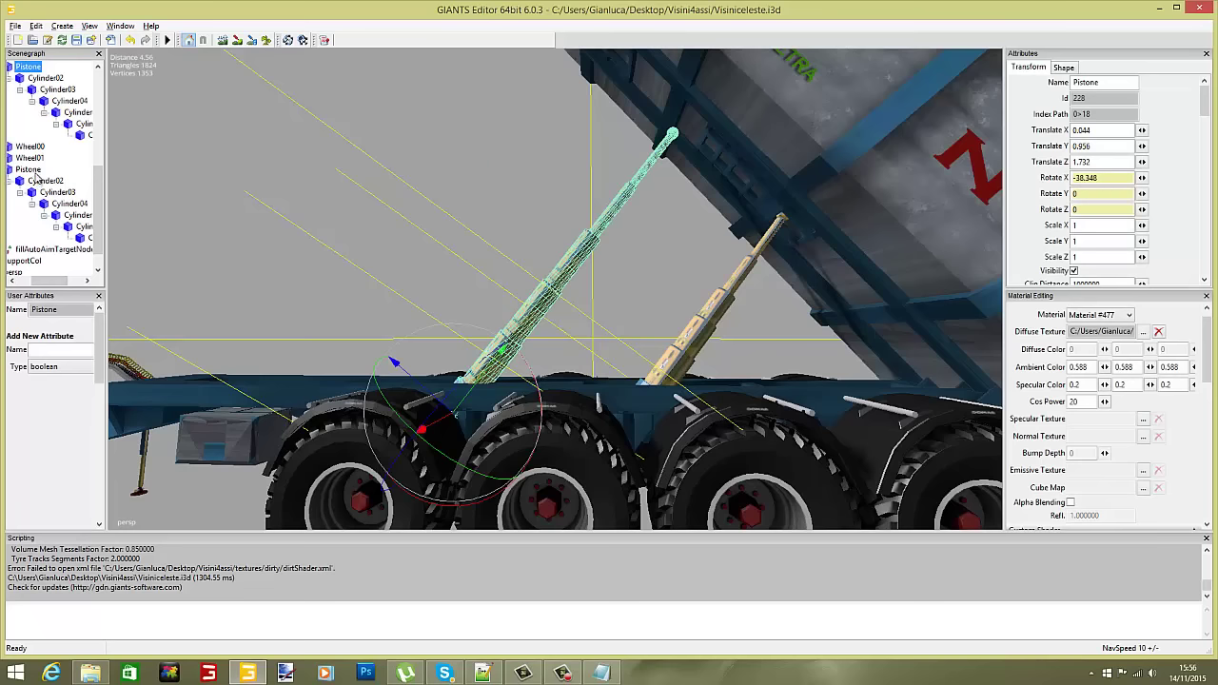
{"action": "left_click", "coordinate": [29, 170]}
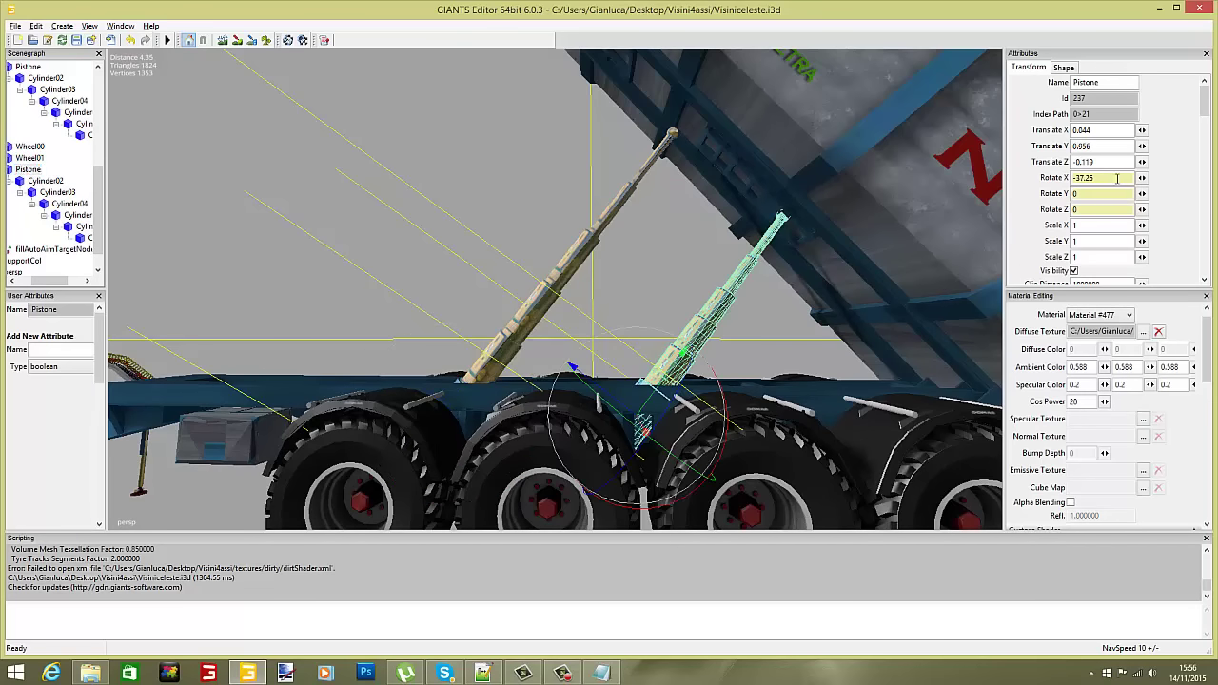
{"action": "key", "text": "BackSpace"}
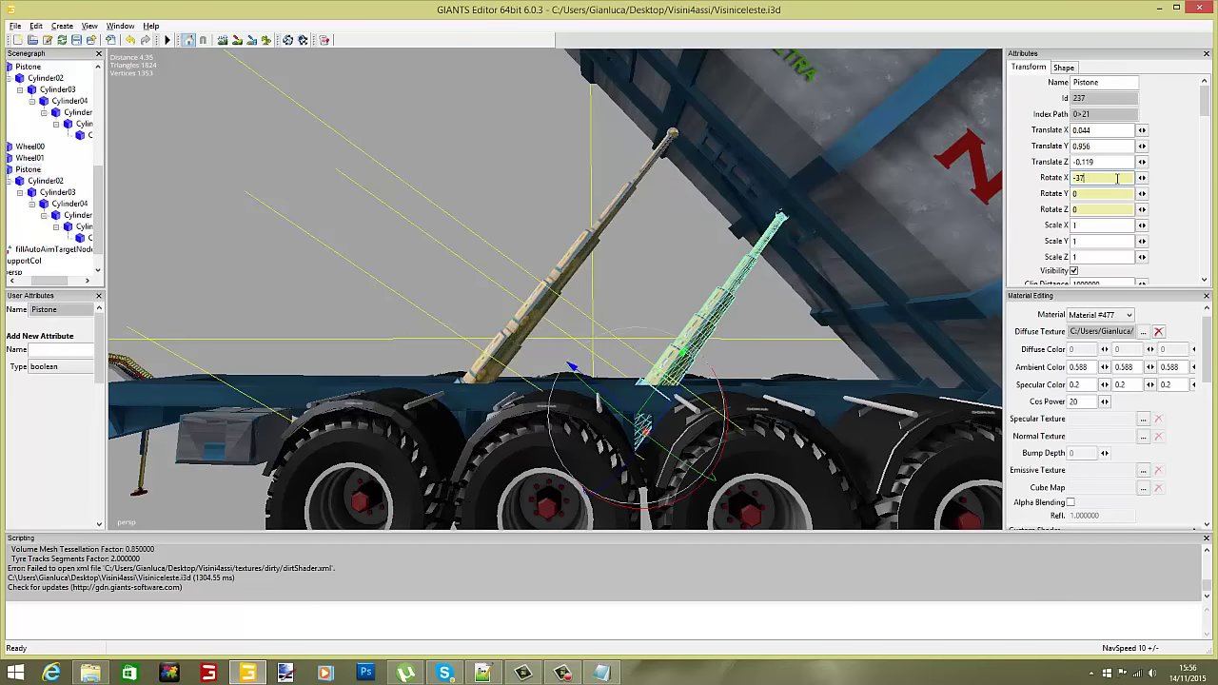
{"action": "key", "text": "BackSpace"}
{"action": "type", "text": "8"}
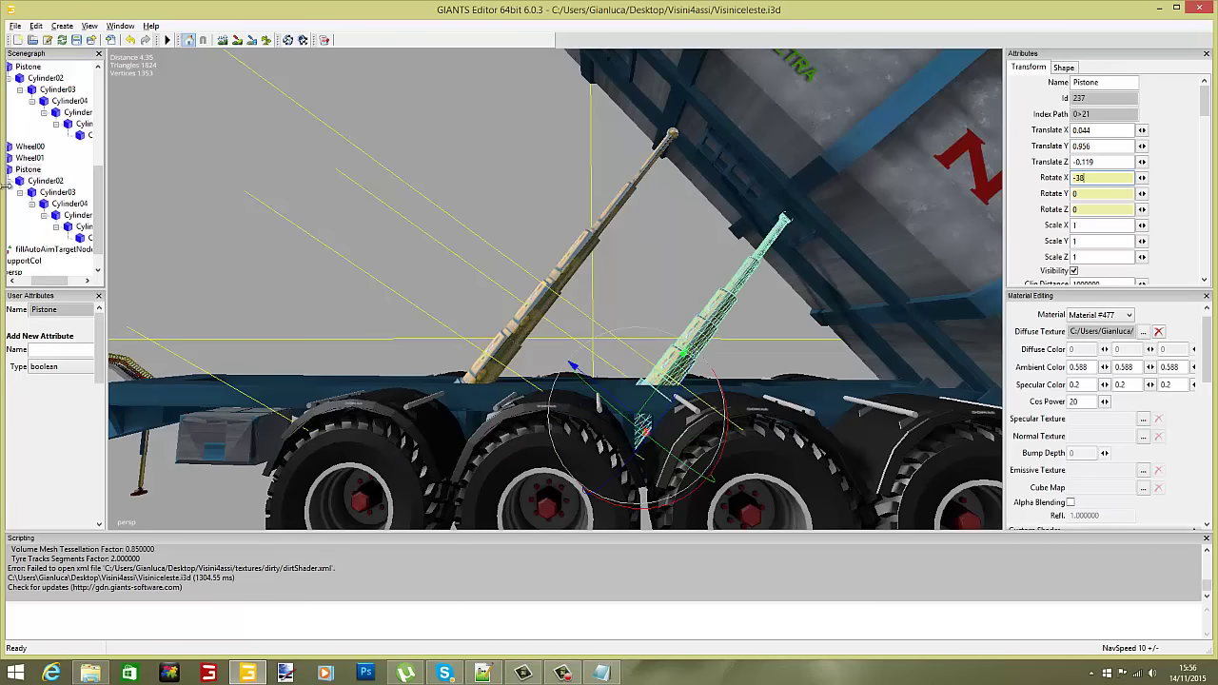
Set Rotate X of the Pistone node with index 0>18 to -38 and deselect it.
{"action": "left_click", "coordinate": [27, 66]}
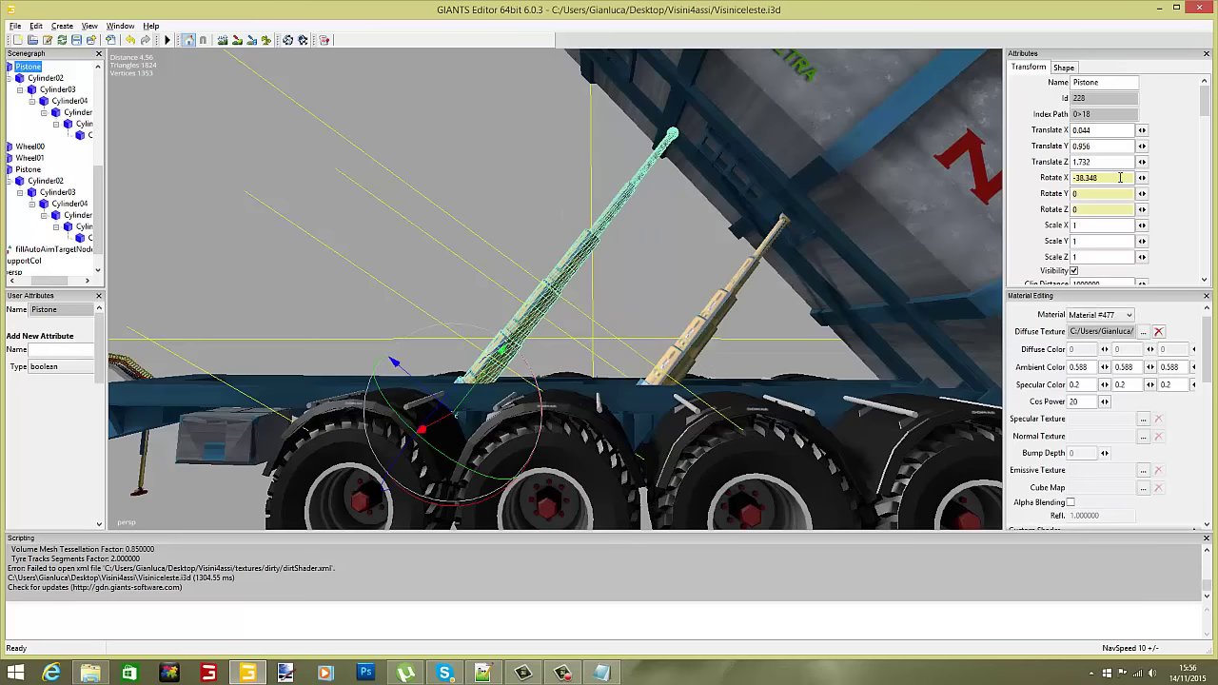
{"action": "key", "text": "BackSpace"}
{"action": "key", "text": "BackSpace"}
{"action": "key", "text": "BackSpace"}
{"action": "key", "text": "BackSpace"}
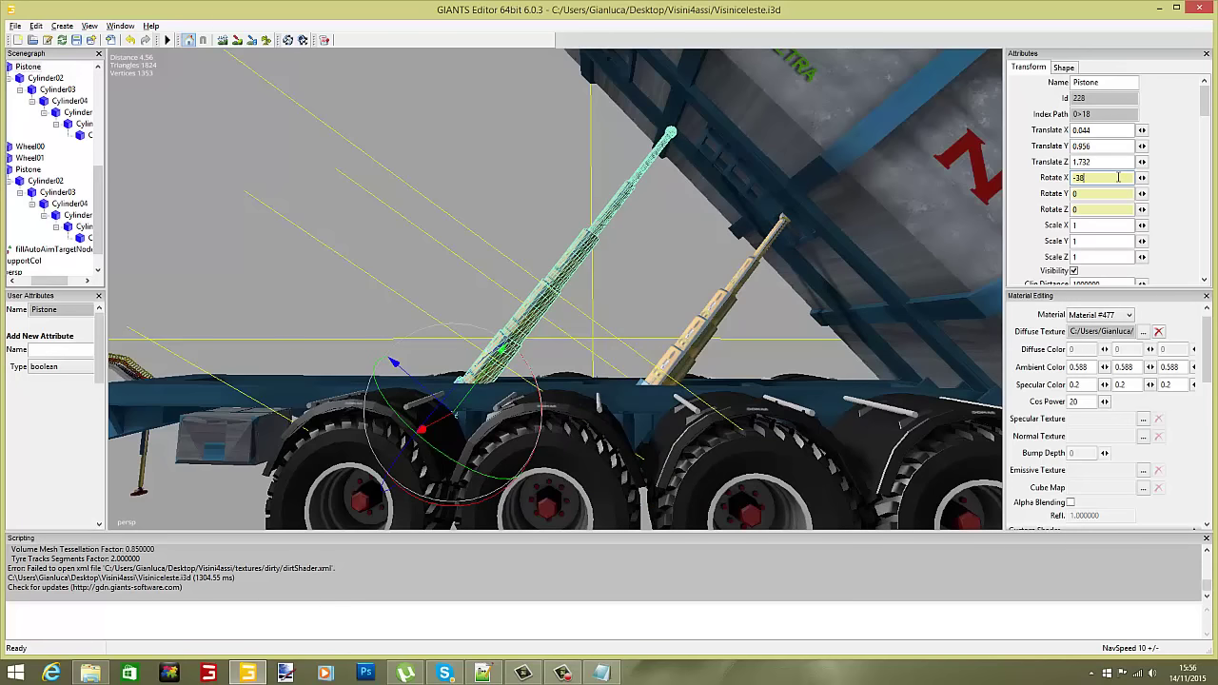
{"action": "left_click", "coordinate": [412, 158]}
Examine from several angles how closely the tips of both pistons meet the underside of the raised body.
{"action": "scroll", "coordinate": [414, 162], "scroll_direction": "up", "scroll_amount": 6}
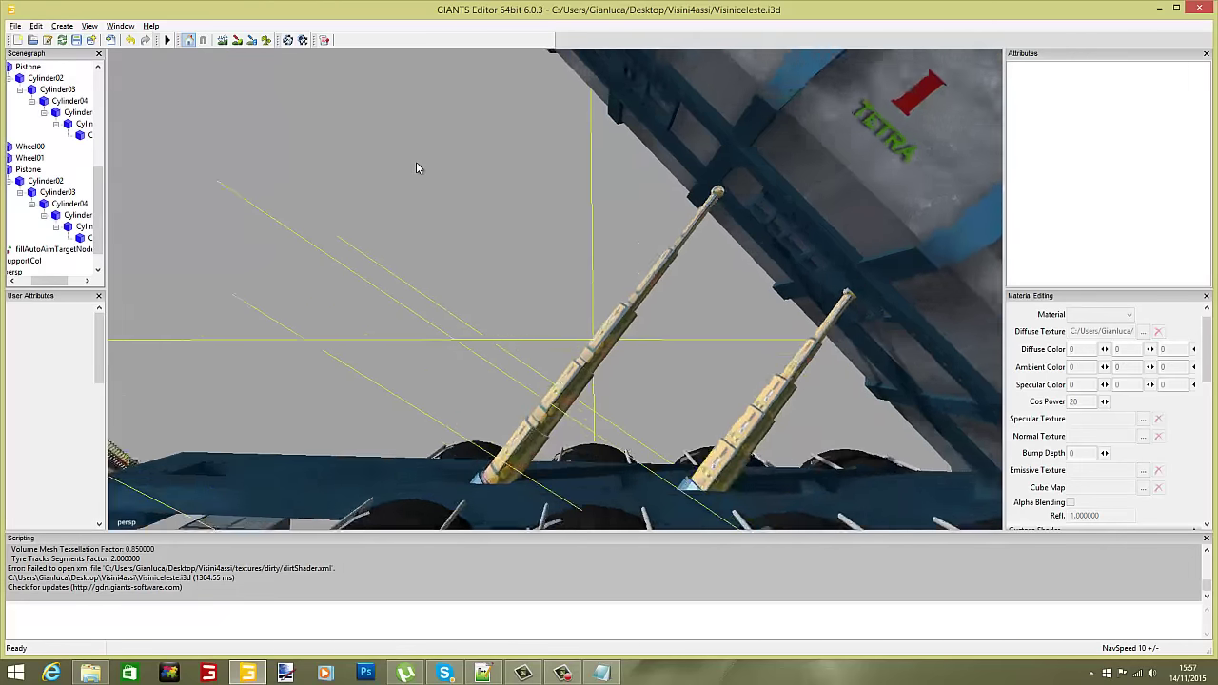
{"action": "scroll", "coordinate": [404, 174], "scroll_direction": "up", "scroll_amount": 4}
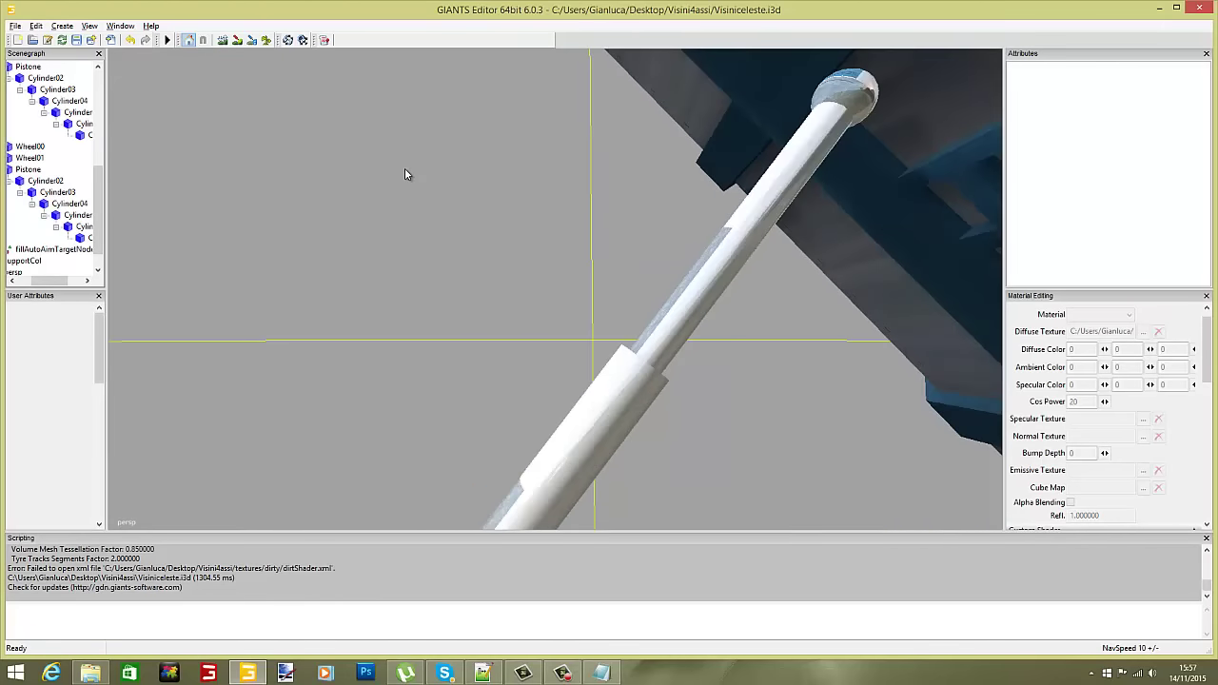
{"action": "scroll", "coordinate": [404, 174], "scroll_direction": "down", "scroll_amount": 8}
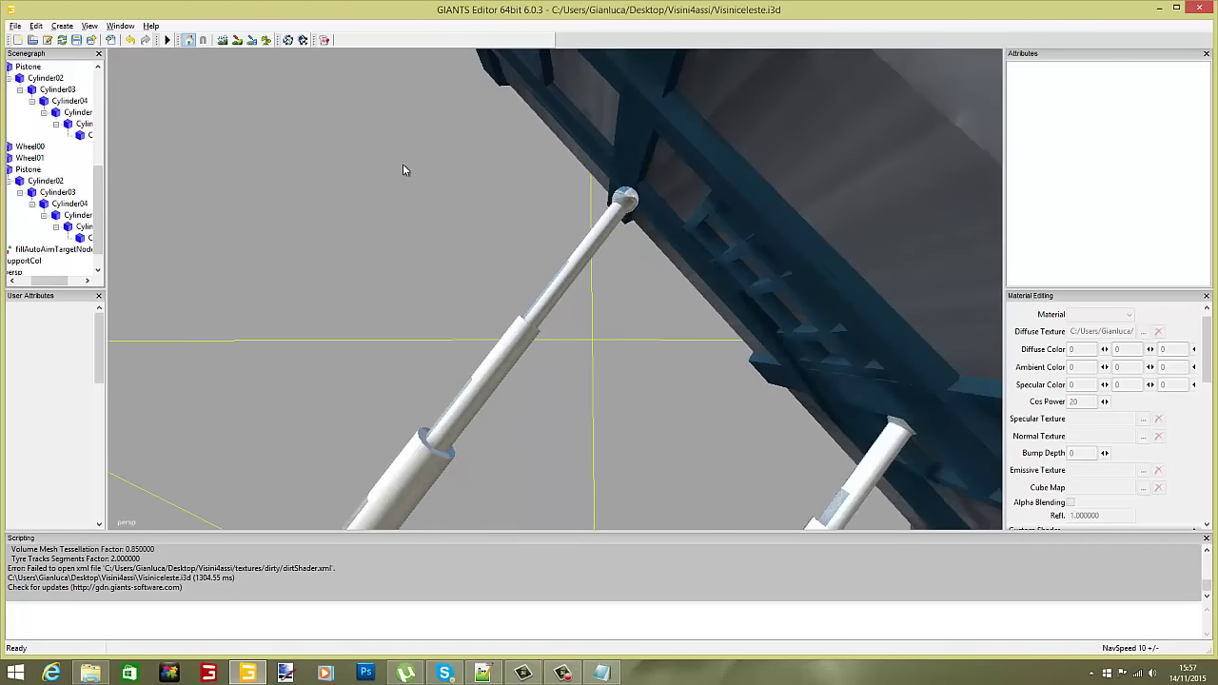
{"action": "middle_click_drag", "start_coordinate": [403, 164], "coordinate": [490, 179], "text": "alt"}
{"action": "left_click_drag", "start_coordinate": [490, 179], "coordinate": [573, 176], "text": "alt"}
{"action": "middle_click_drag", "start_coordinate": [573, 176], "coordinate": [577, 177], "text": "alt"}
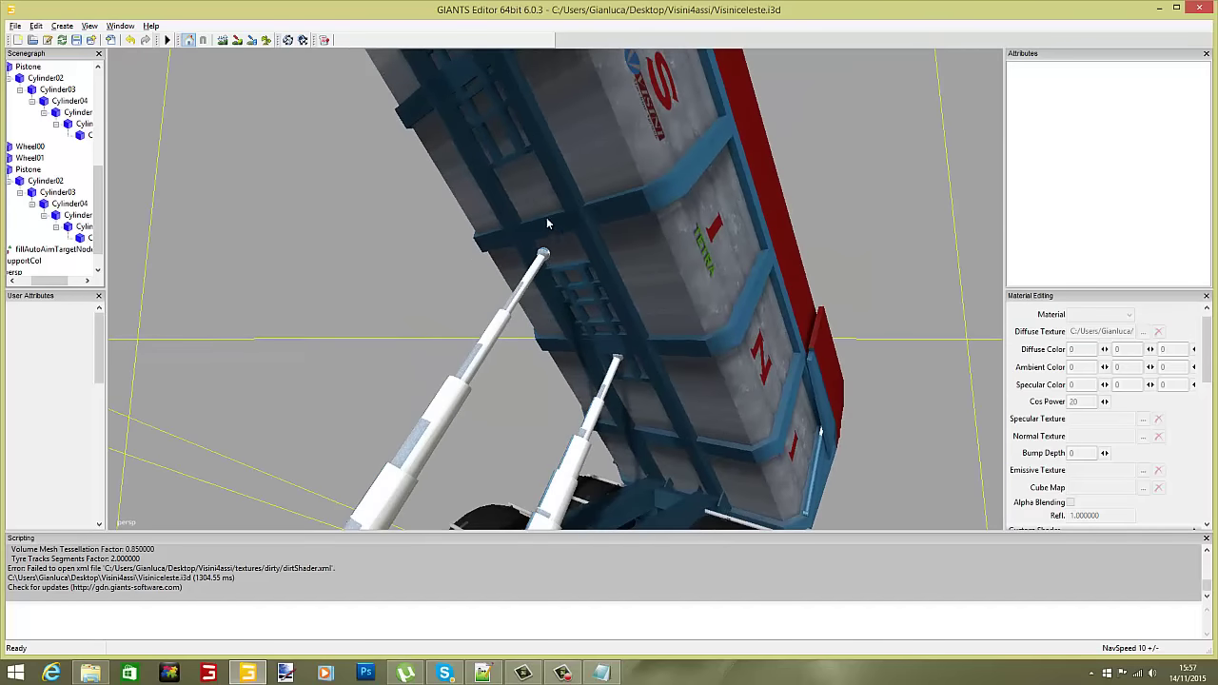
{"action": "scroll", "coordinate": [553, 230], "scroll_direction": "up", "scroll_amount": 10}
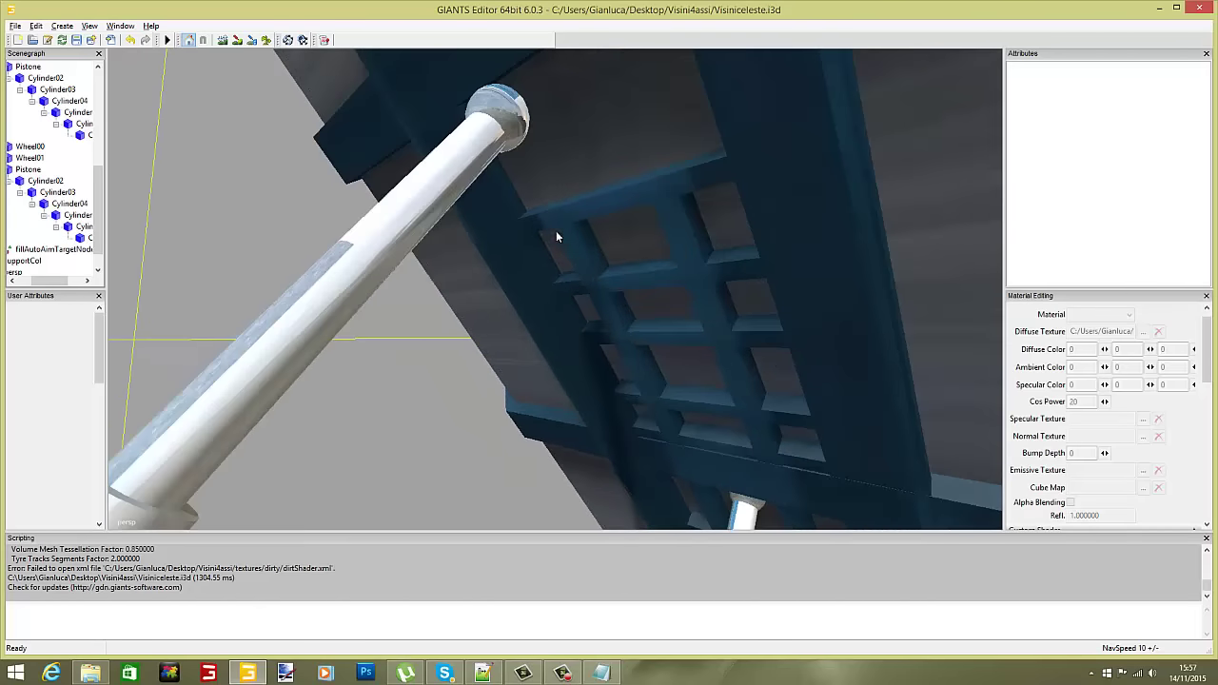
{"action": "left_click_drag", "start_coordinate": [608, 222], "coordinate": [512, 241], "text": "alt"}
{"action": "middle_click_drag", "start_coordinate": [512, 241], "coordinate": [495, 244], "text": "alt"}
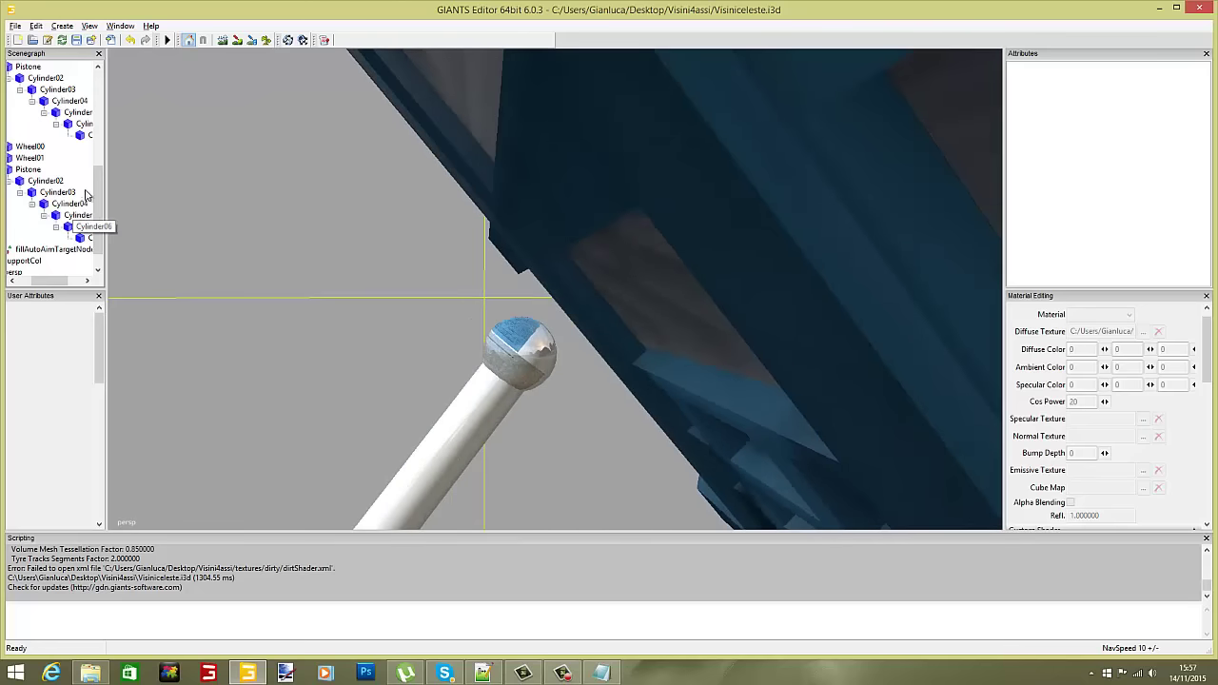
Raise Cylinder06 of the 0>18 piston along Y to about 0.683, closer to the raised body.
{"action": "left_click", "coordinate": [85, 125]}
{"action": "left_click_drag", "start_coordinate": [211, 235], "coordinate": [190, 336], "text": "alt"}
{"action": "left_click_drag", "start_coordinate": [459, 298], "coordinate": [415, 242]}
{"action": "scroll", "coordinate": [414, 241], "scroll_direction": "down", "scroll_amount": 2}
{"action": "middle_click_drag", "start_coordinate": [415, 240], "coordinate": [416, 270], "text": "alt"}
{"action": "left_click_drag", "start_coordinate": [459, 396], "coordinate": [459, 390]}
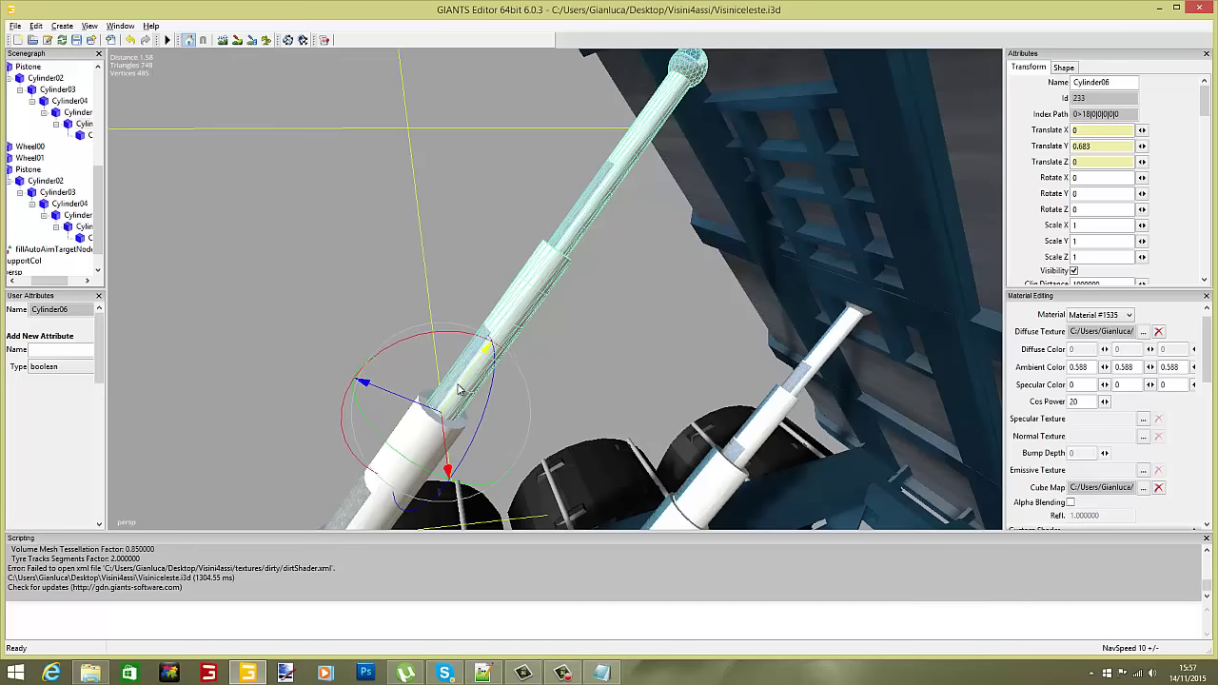
Select Cylinder07 of the 0>18 piston, move it along Y to about 0.674 and check both pistons.
{"action": "left_click", "coordinate": [86, 237]}
{"action": "left_click", "coordinate": [89, 135]}
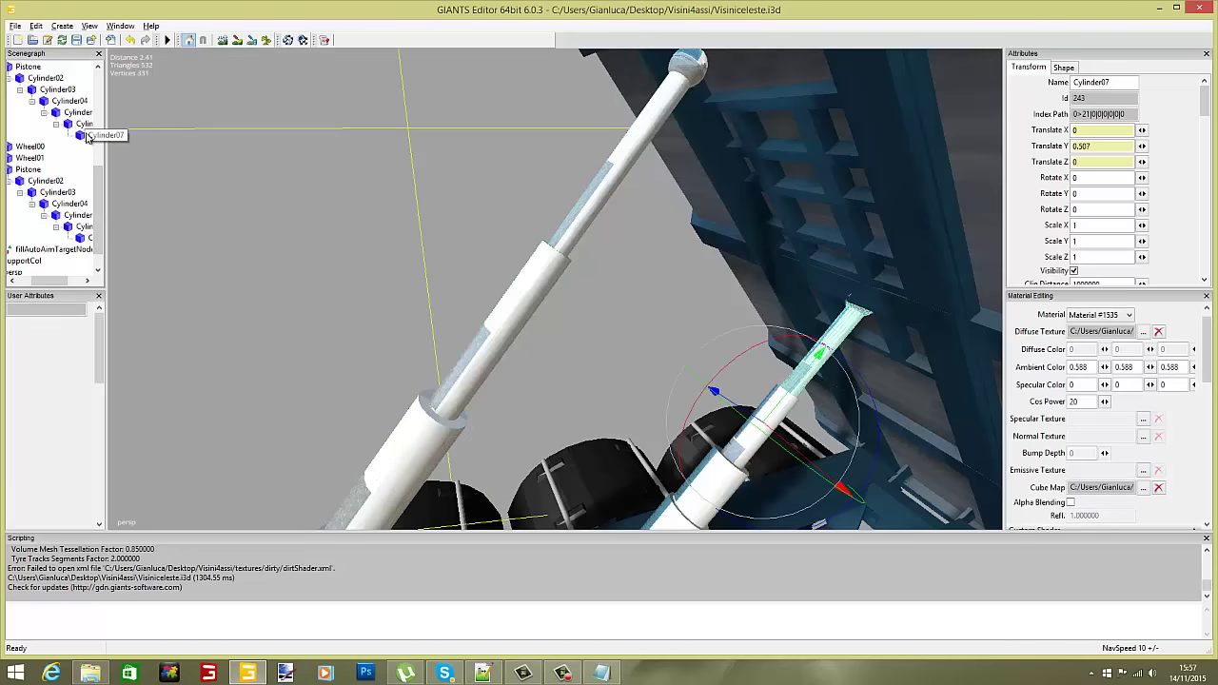
{"action": "left_click_drag", "start_coordinate": [587, 221], "coordinate": [584, 217]}
{"action": "left_click_drag", "start_coordinate": [575, 209], "coordinate": [570, 198], "text": "alt"}
{"action": "right_click_drag", "start_coordinate": [569, 203], "coordinate": [518, 155]}
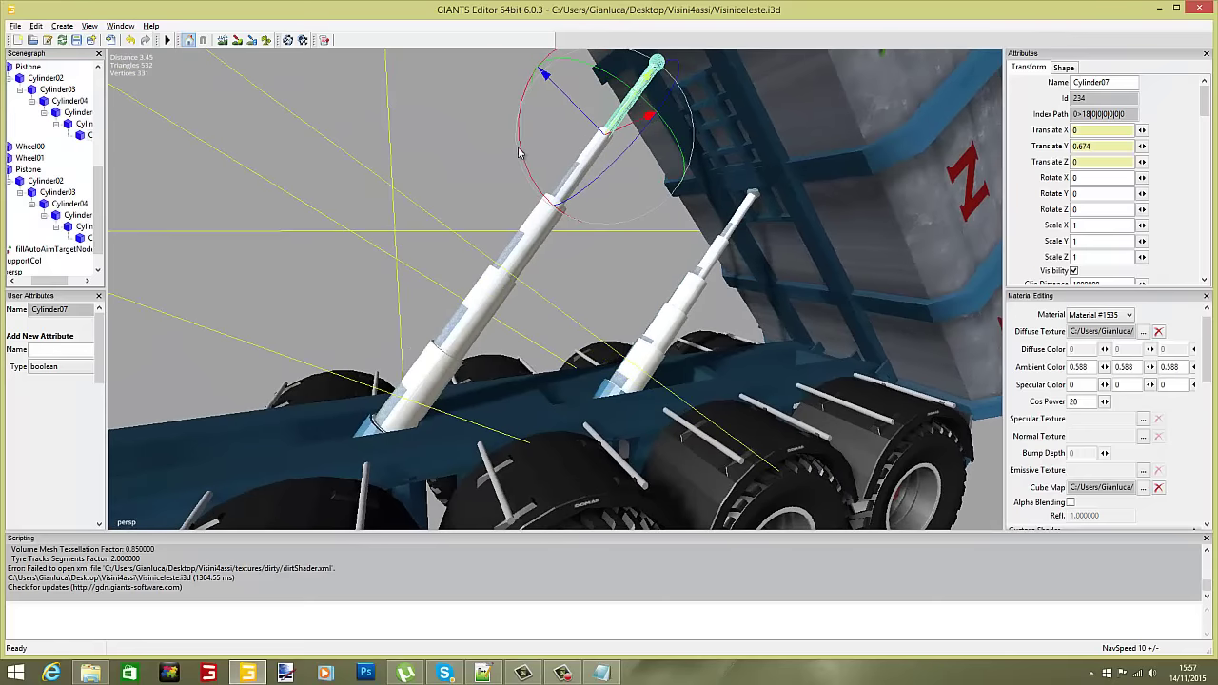
Select Cylinder03 of the 0>18 piston and move it along Y to about 0.682.
{"action": "left_click", "coordinate": [45, 183]}
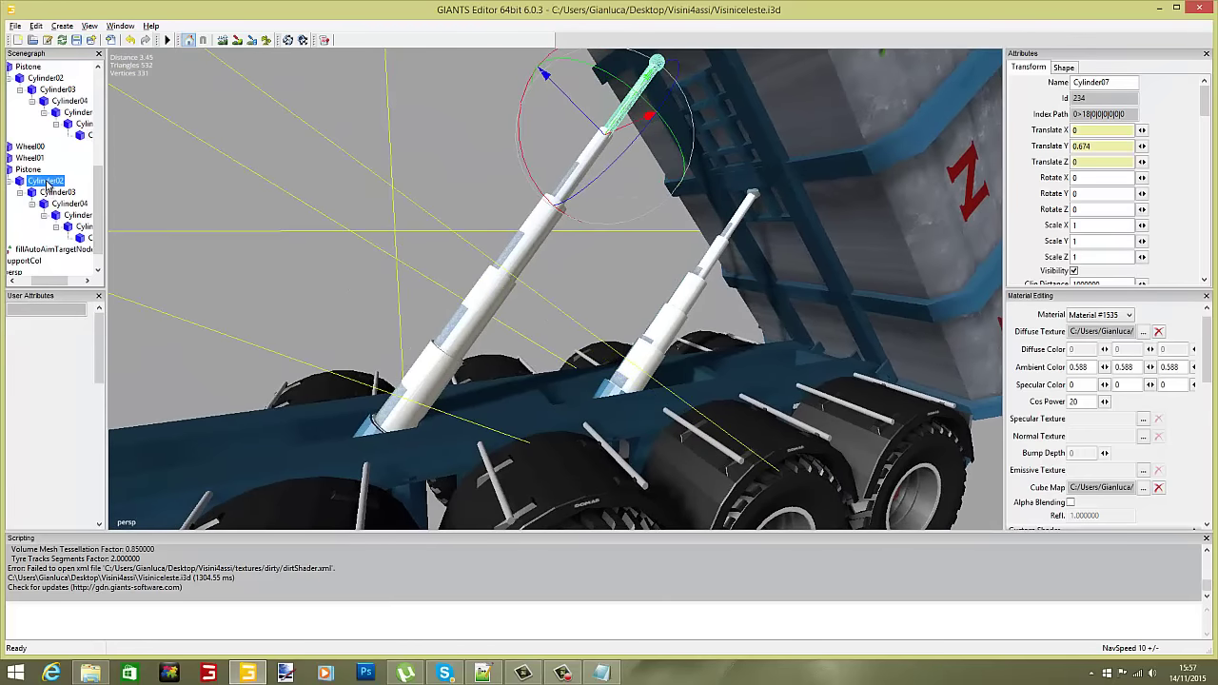
{"action": "left_click", "coordinate": [45, 78]}
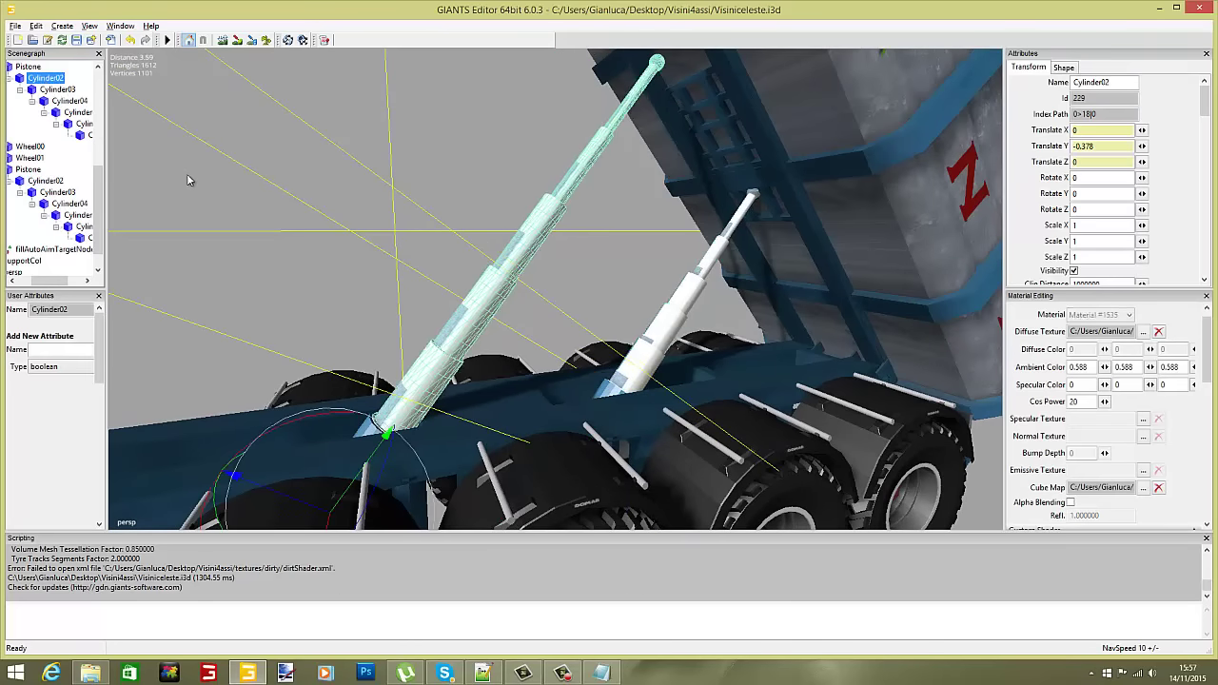
{"action": "key", "text": "f"}
{"action": "scroll", "coordinate": [218, 177], "scroll_direction": "down", "scroll_amount": 2}
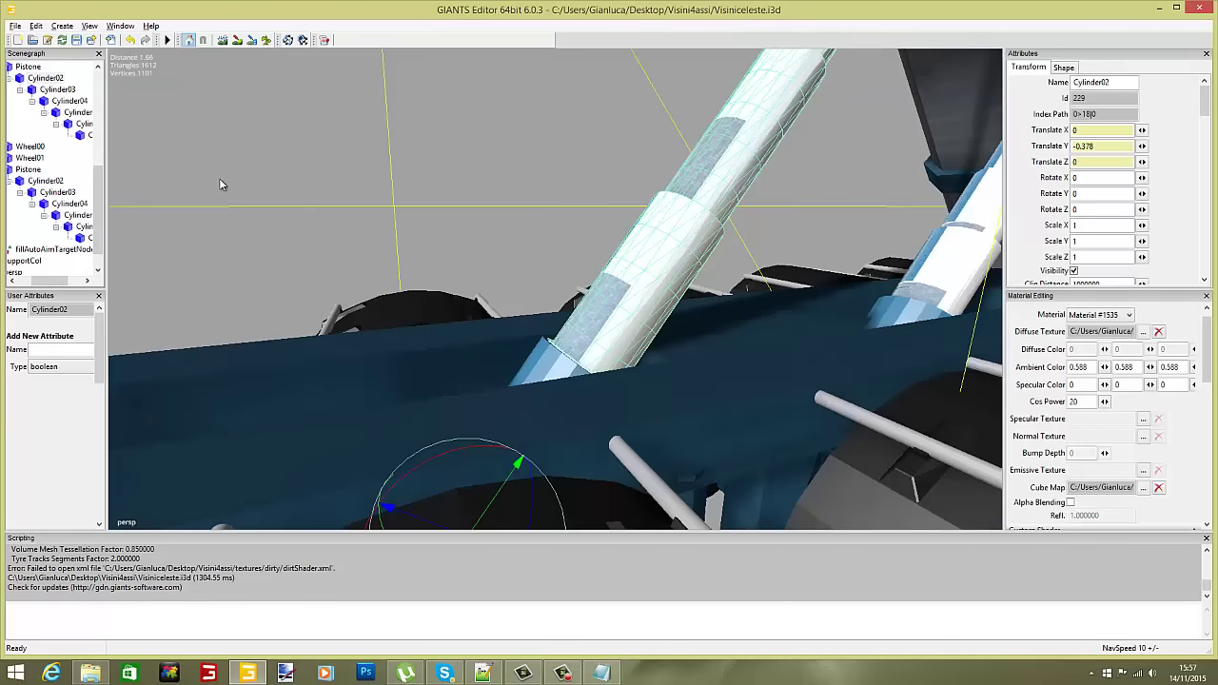
{"action": "middle_click_drag", "start_coordinate": [215, 179], "coordinate": [204, 181], "text": "alt"}
{"action": "left_click", "coordinate": [52, 91]}
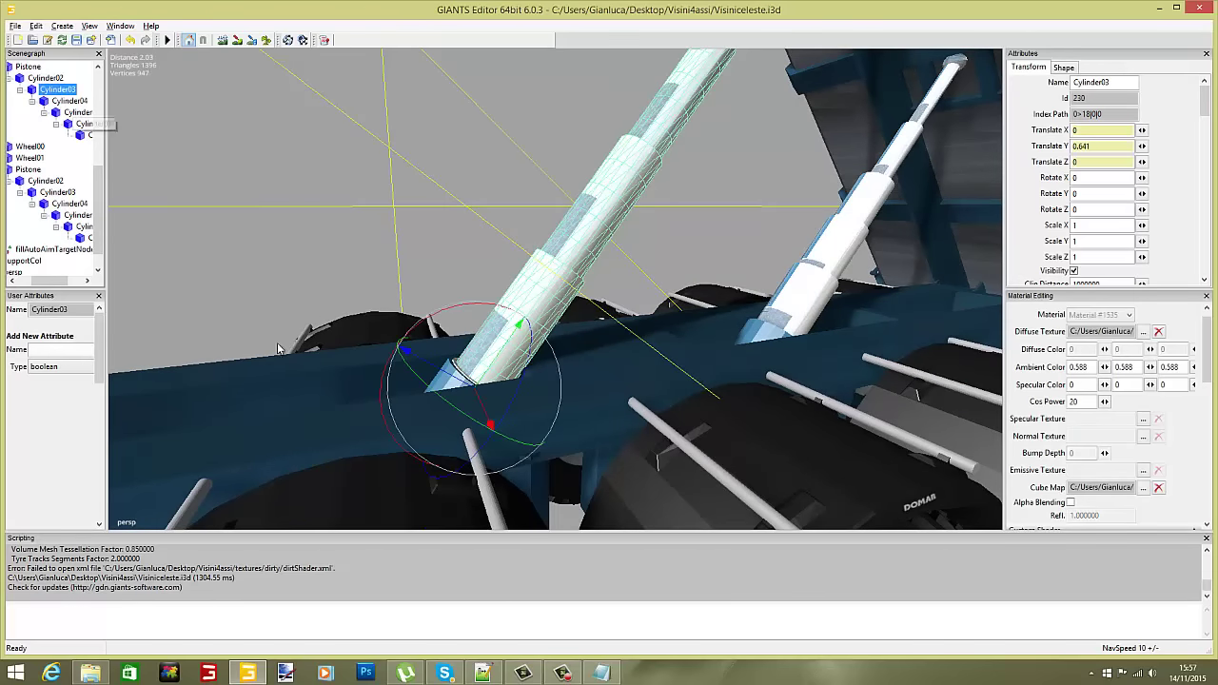
{"action": "mouse_move", "coordinate": [499, 359]}
{"action": "left_mouse_down"}
{"action": "mouse_move", "coordinate": [513, 337]}
{"action": "mouse_move", "coordinate": [501, 346]}
{"action": "left_mouse_up"}
{"action": "mouse_move", "coordinate": [523, 309]}
{"action": "middle_mouse_down", "text": "alt"}
{"action": "mouse_move", "coordinate": [504, 326]}
{"action": "mouse_move", "coordinate": [509, 309]}
{"action": "middle_mouse_up", "text": "alt"}
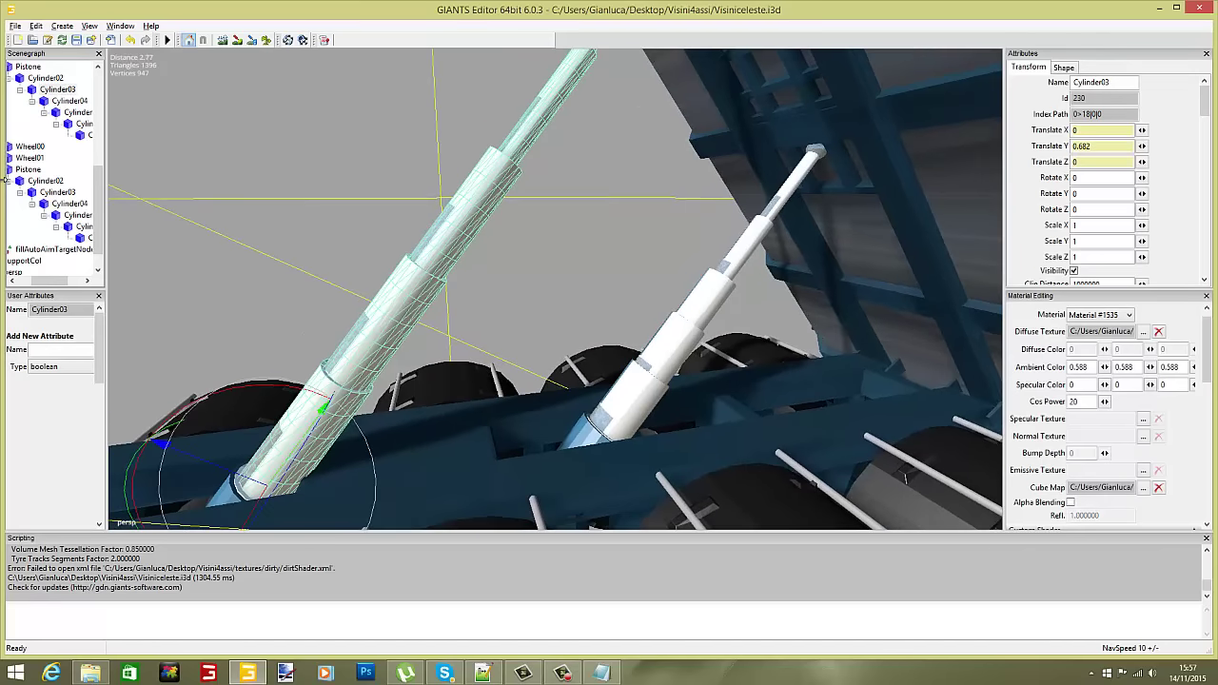
Move Cylinder04 of the 0>18 piston along Y to about 0.69 and Cylinder05 to about 0.691.
{"action": "left_click", "coordinate": [69, 102]}
{"action": "left_click_drag", "start_coordinate": [372, 344], "coordinate": [373, 335]}
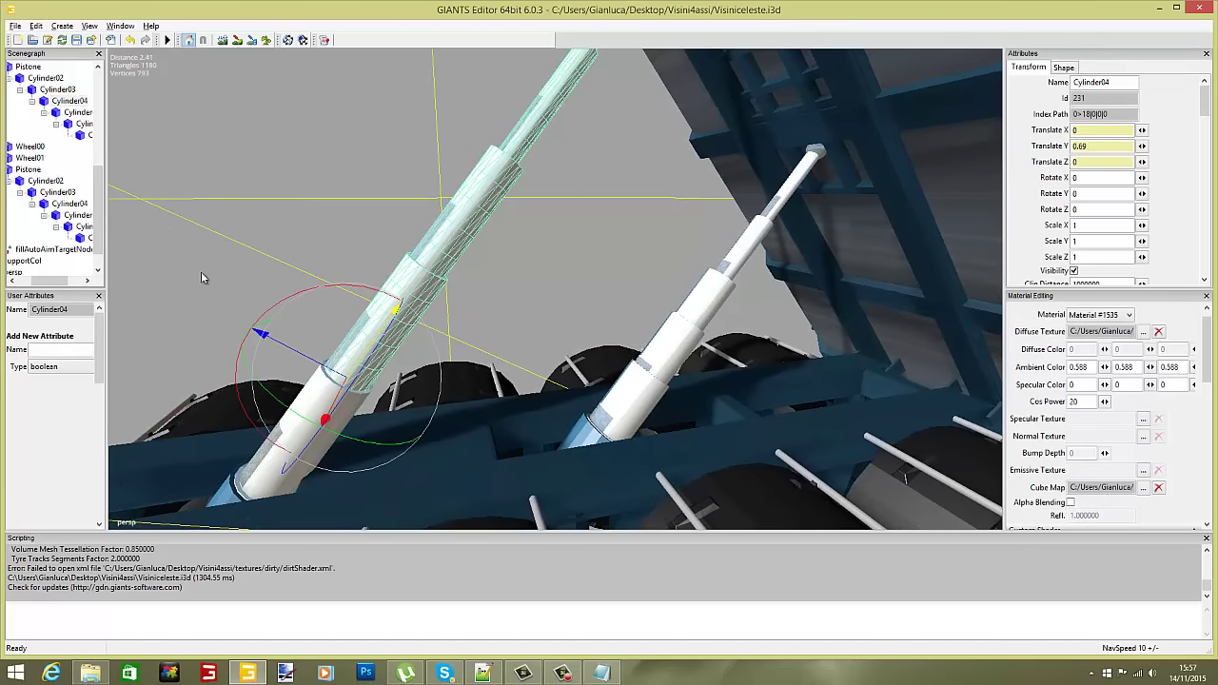
{"action": "left_click", "coordinate": [78, 112]}
{"action": "left_click_drag", "start_coordinate": [431, 250], "coordinate": [430, 217]}
{"action": "middle_click_drag", "start_coordinate": [428, 202], "coordinate": [416, 220], "text": "alt"}
{"action": "right_click_drag", "start_coordinate": [416, 220], "coordinate": [418, 214]}
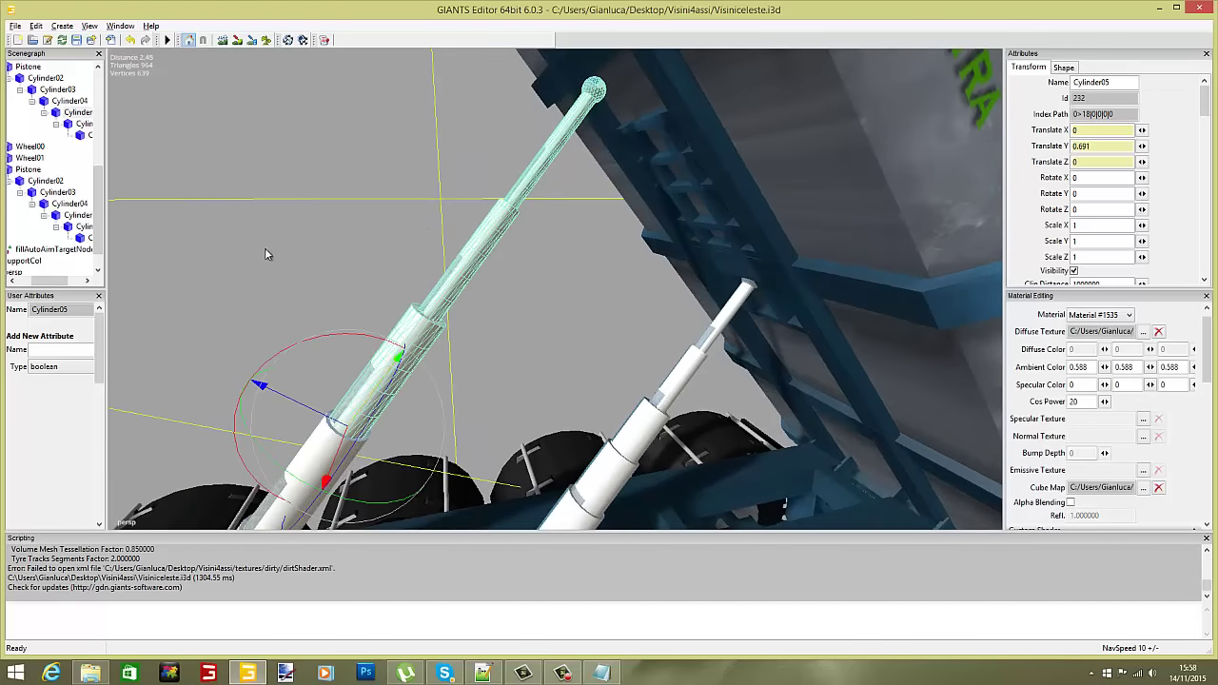
Select Cylinder06 of the 0>18 piston and extend it along Y to about 0.694.
{"action": "left_click", "coordinate": [83, 125]}
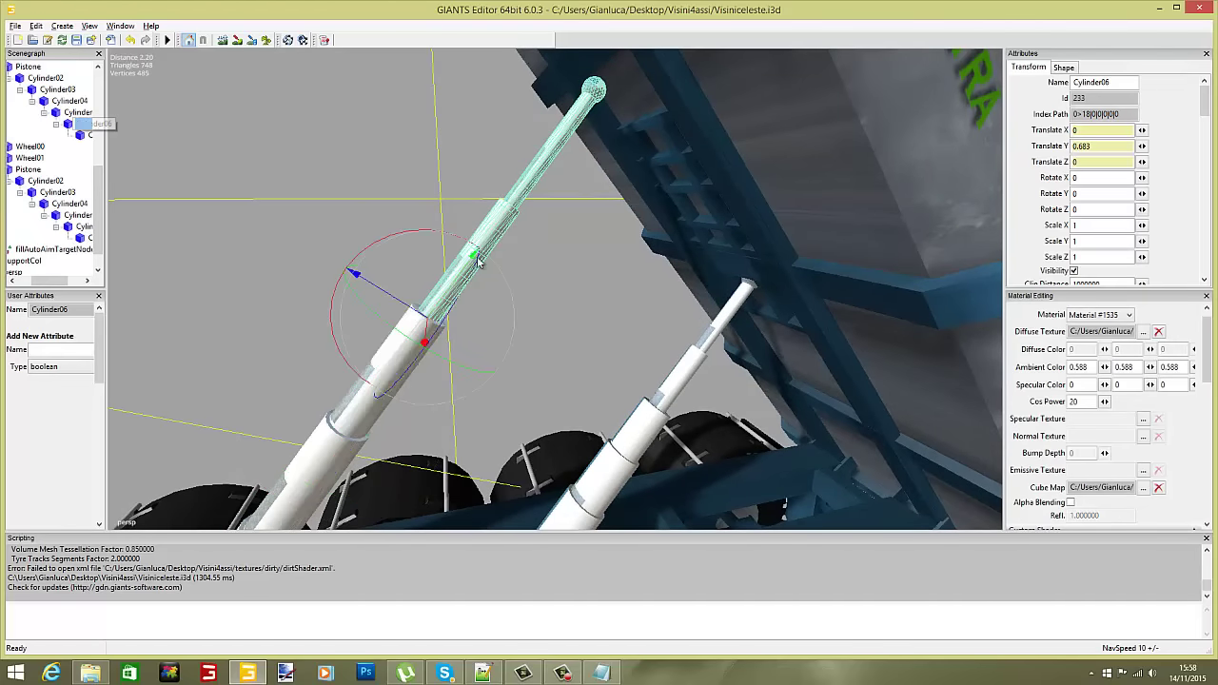
{"action": "right_click_drag", "start_coordinate": [479, 263], "coordinate": [515, 248]}
{"action": "scroll", "coordinate": [515, 242], "scroll_direction": "down", "scroll_amount": 5}
{"action": "middle_click_drag", "start_coordinate": [507, 235], "coordinate": [517, 219], "text": "alt"}
{"action": "right_click_drag", "start_coordinate": [518, 223], "coordinate": [400, 359]}
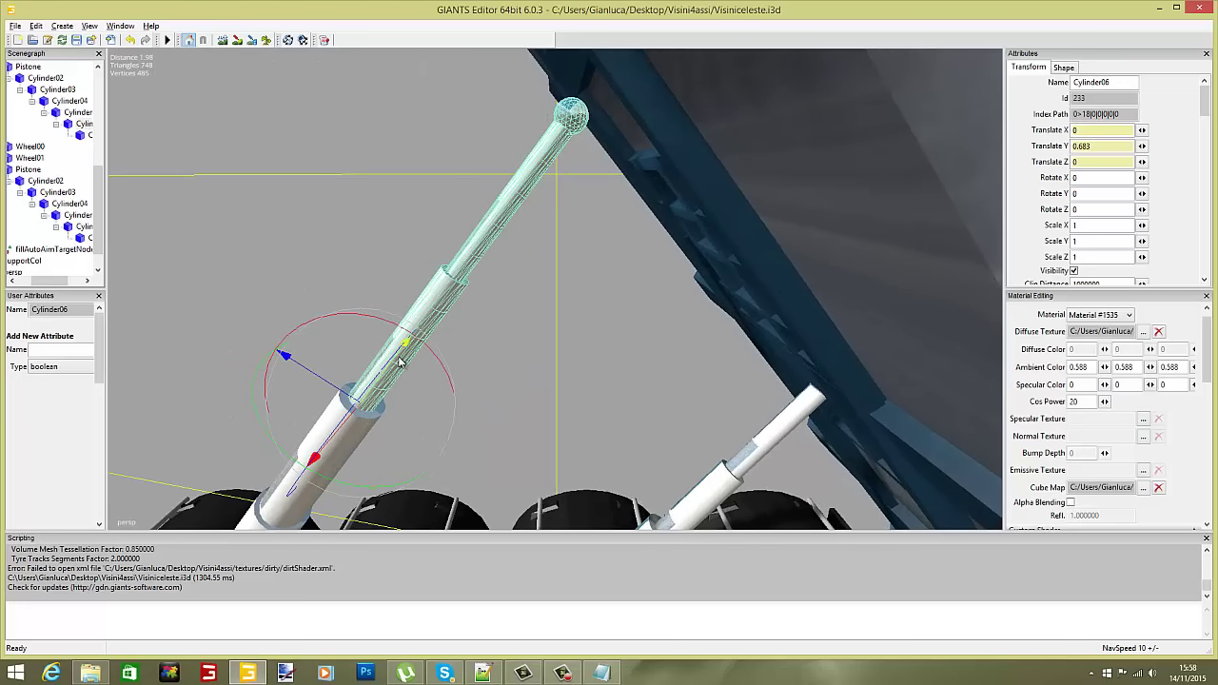
{"action": "left_click_drag", "start_coordinate": [400, 360], "coordinate": [405, 359]}
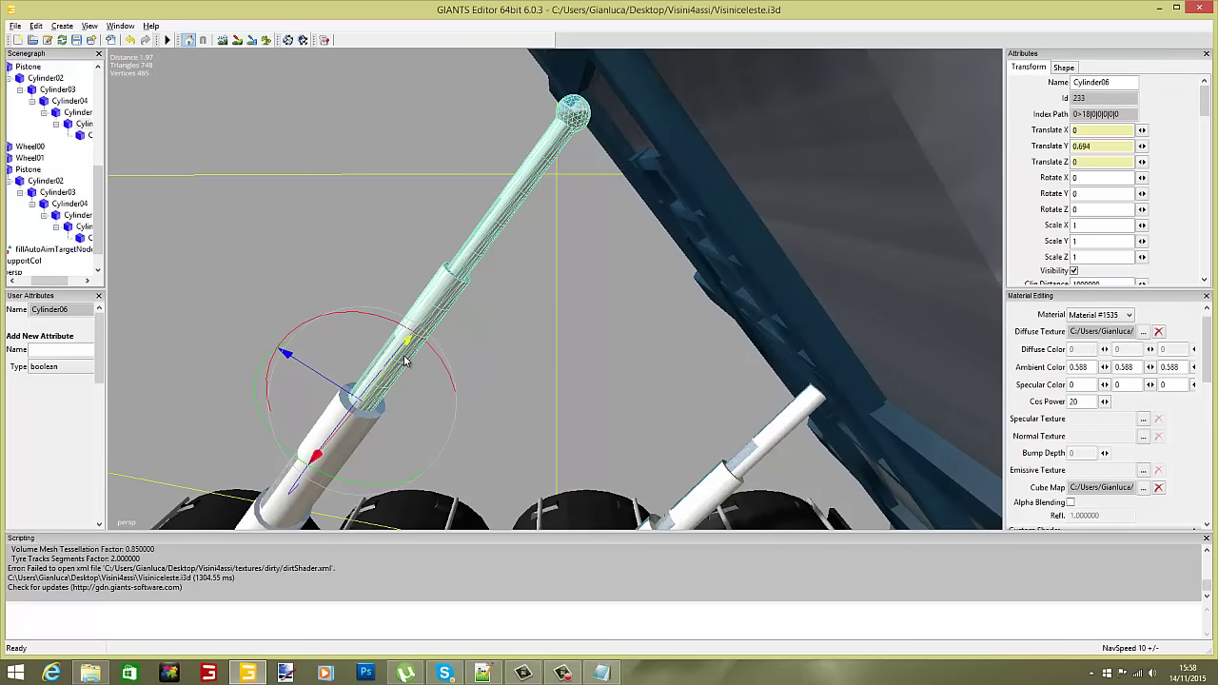
Extend Cylinder07 of the 0>18 piston along Y to about 0.694, bringing its tip closer to the raised body.
{"action": "left_click", "coordinate": [90, 138]}
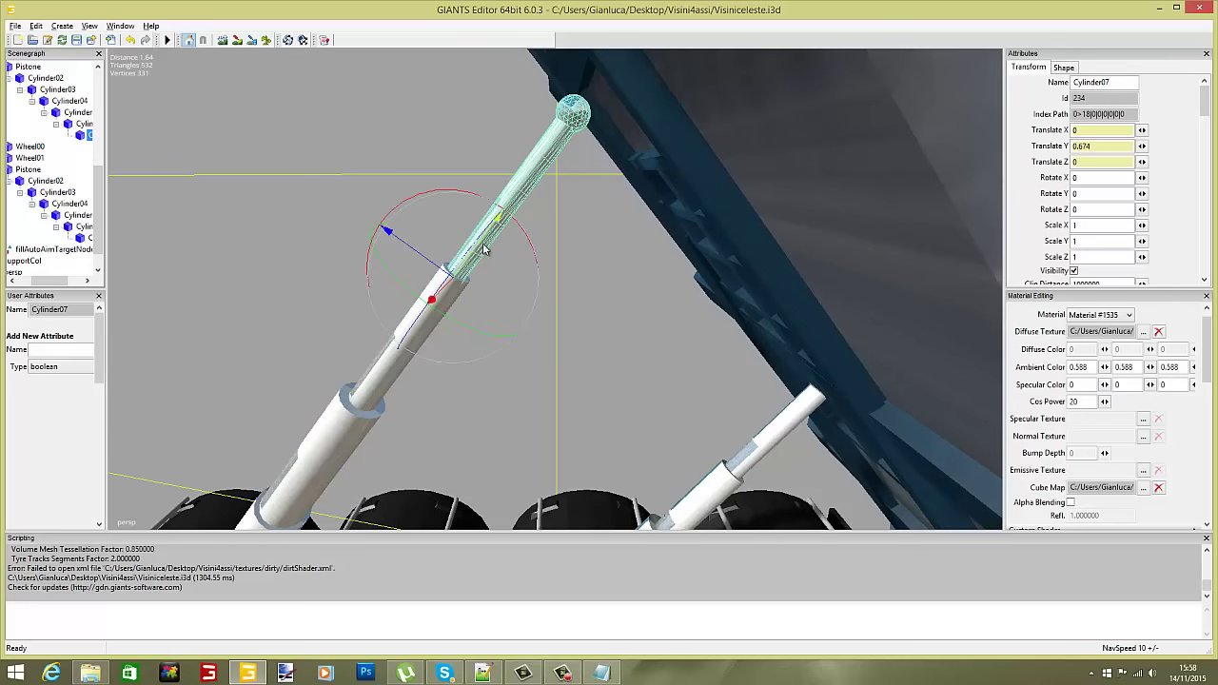
{"action": "left_click_drag", "start_coordinate": [487, 241], "coordinate": [488, 241]}
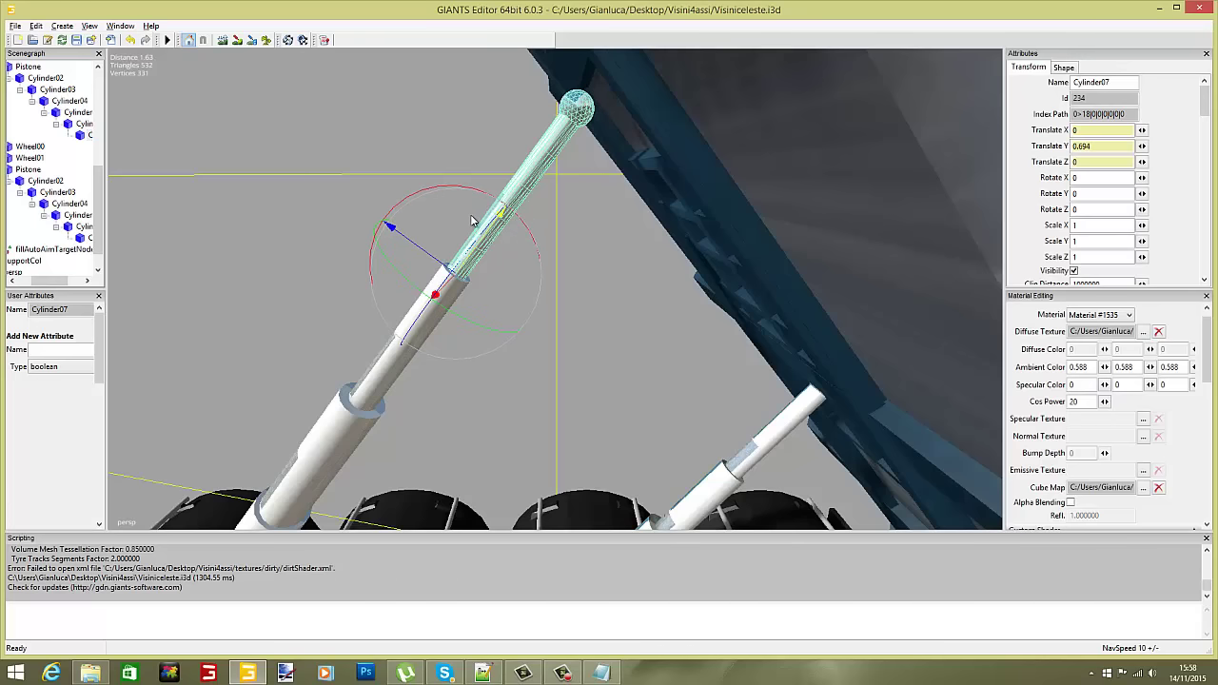
{"action": "middle_click_drag", "start_coordinate": [471, 216], "coordinate": [472, 218], "text": "alt"}
{"action": "scroll", "coordinate": [473, 218], "scroll_direction": "down", "scroll_amount": 3}
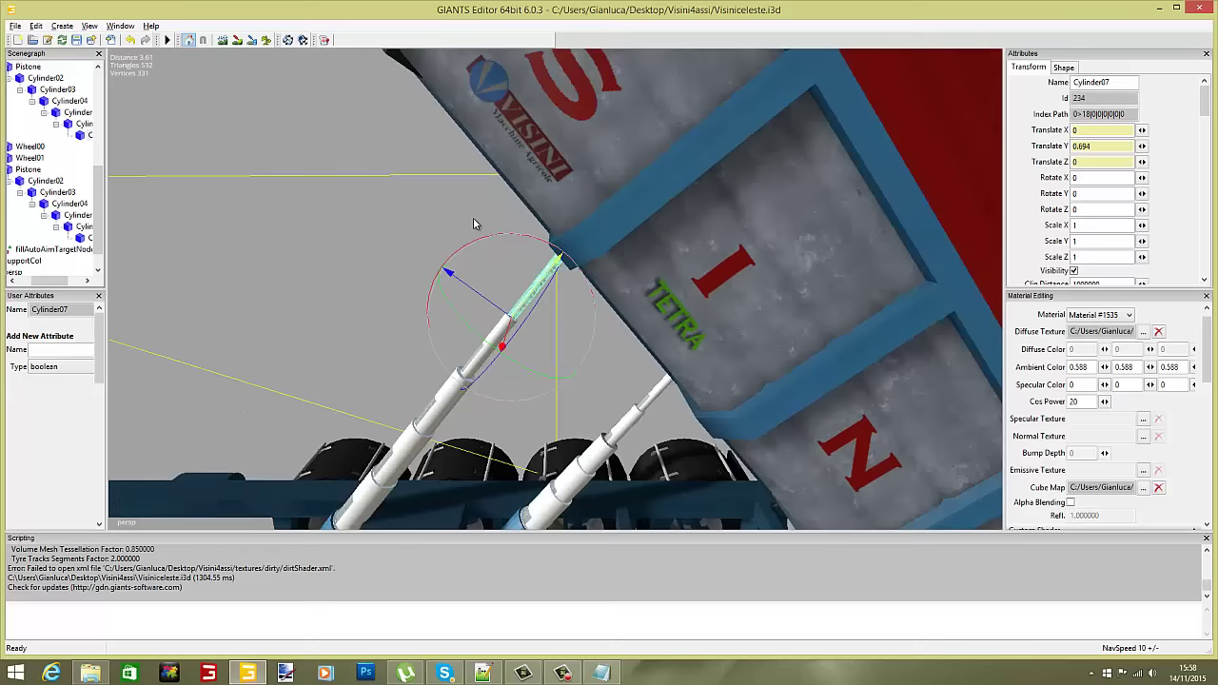
{"action": "left_click_drag", "start_coordinate": [474, 220], "coordinate": [496, 211], "text": "alt"}
{"action": "middle_click_drag", "start_coordinate": [494, 215], "coordinate": [483, 214]}
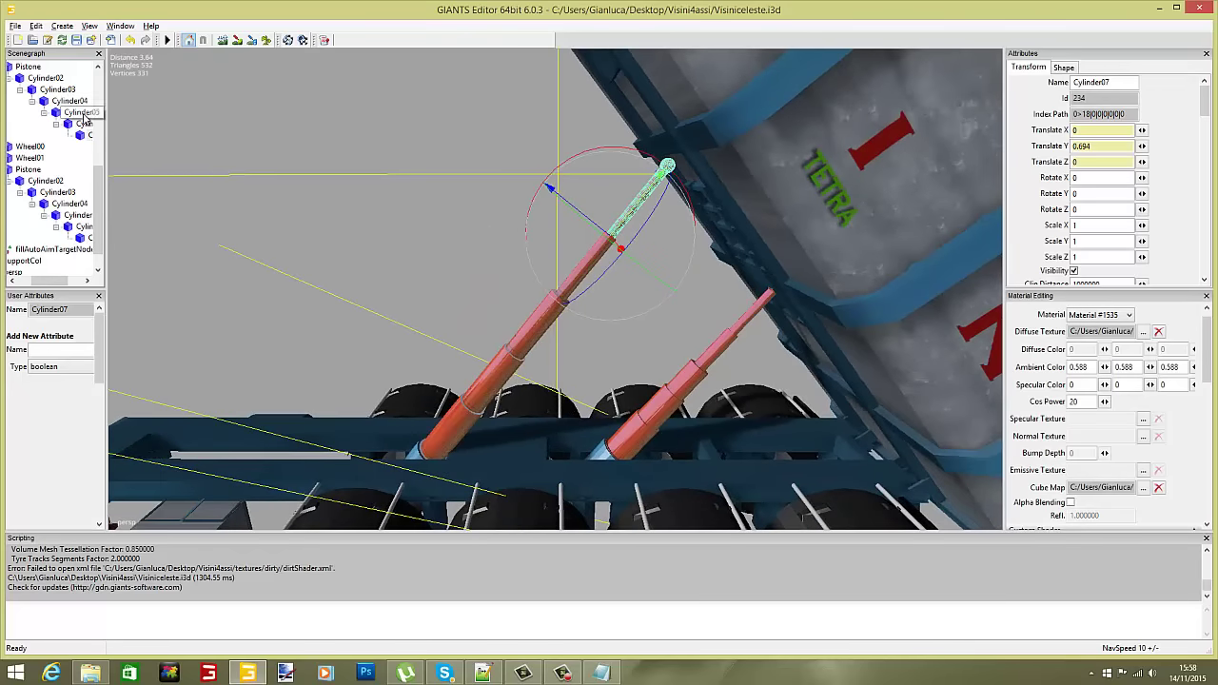
Set Rotate X of the Pistone node with index 0>18 to -39 and deselect it.
{"action": "left_click", "coordinate": [27, 170]}
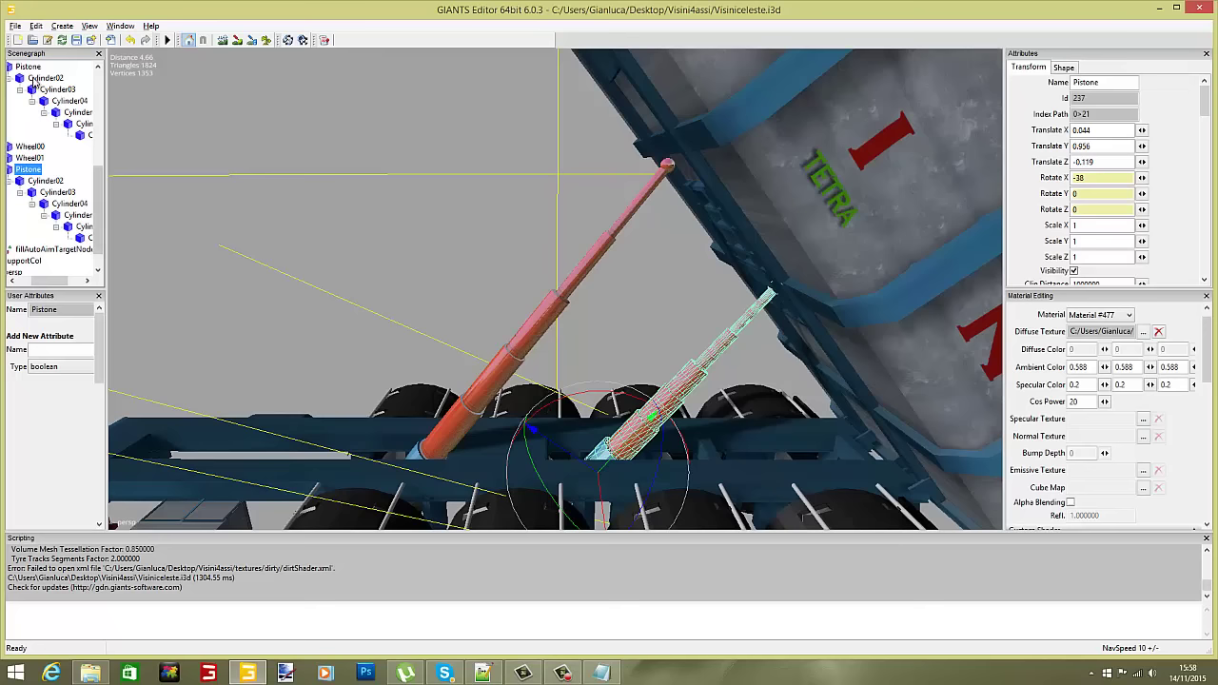
{"action": "left_click", "coordinate": [28, 67]}
{"action": "left_click", "coordinate": [1098, 178]}
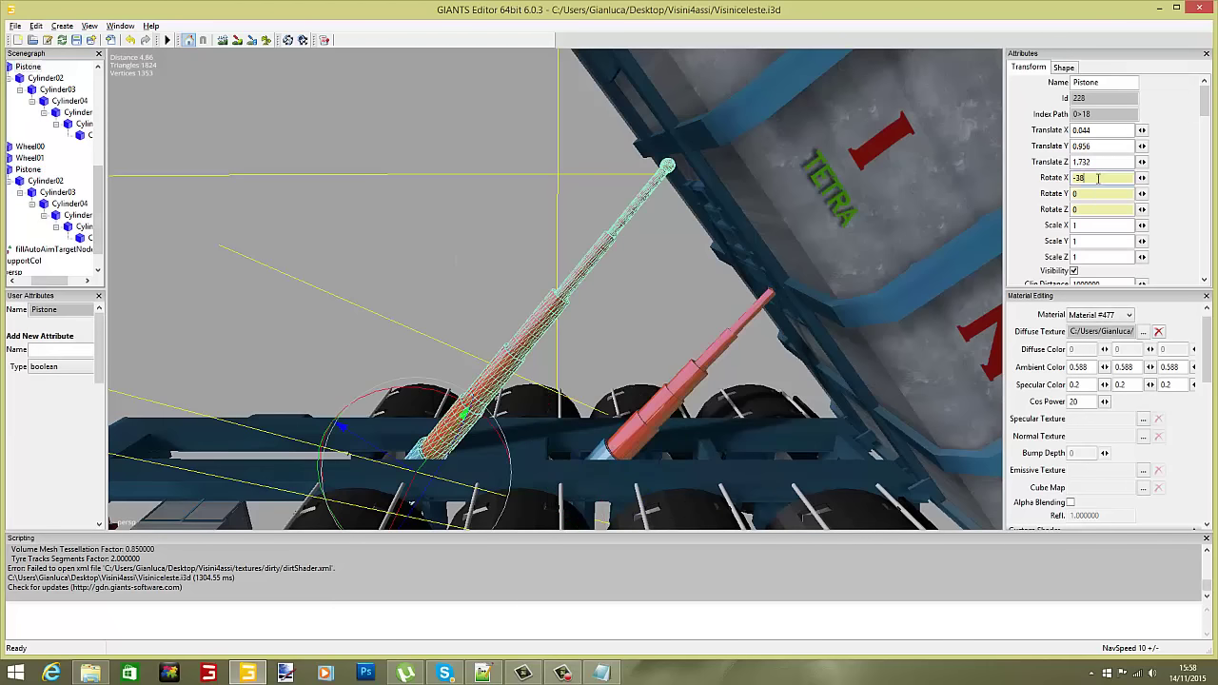
{"action": "key", "text": "BackSpace"}
{"action": "type", "text": "9"}
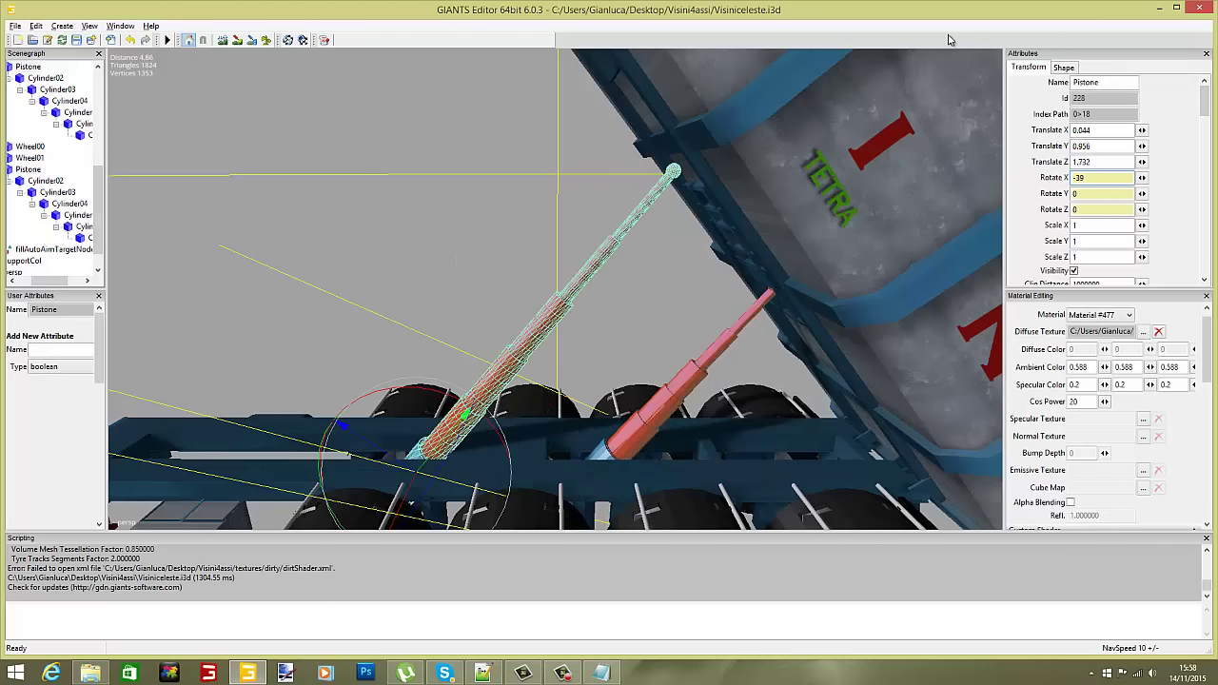
{"action": "key", "text": "Return"}
{"action": "left_click", "coordinate": [465, 183]}
Examine both extended pistons from near and far, checking their sections and how their tips meet the raised body.
{"action": "scroll", "coordinate": [464, 185], "scroll_direction": "up", "scroll_amount": 5}
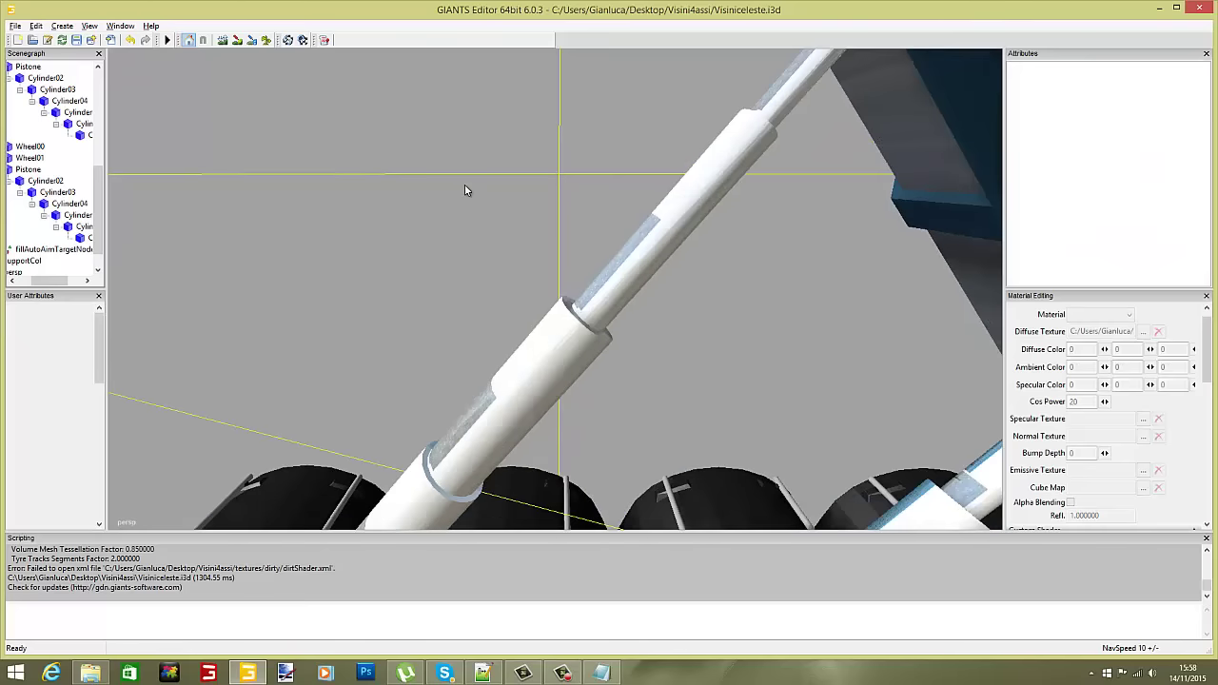
{"action": "middle_click_drag", "start_coordinate": [463, 187], "coordinate": [454, 198], "text": "alt"}
{"action": "scroll", "coordinate": [453, 196], "scroll_direction": "down", "scroll_amount": 10}
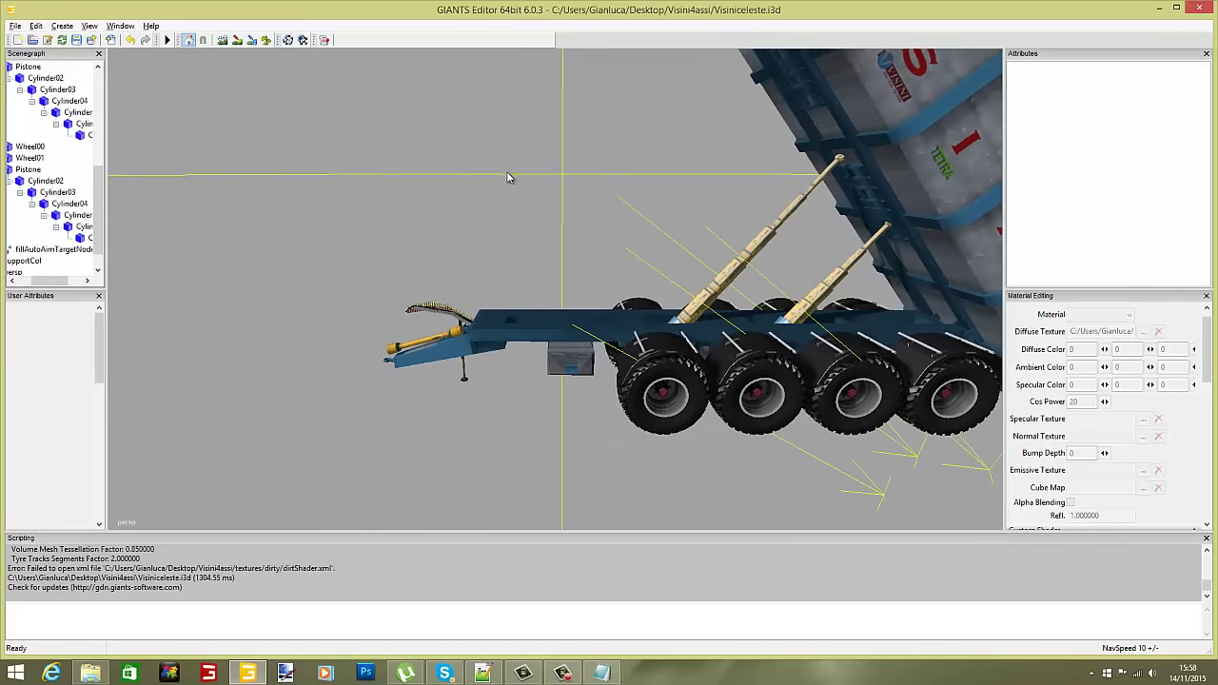
{"action": "left_click_drag", "start_coordinate": [530, 194], "coordinate": [566, 119], "text": "alt"}
{"action": "scroll", "coordinate": [566, 119], "scroll_direction": "up", "scroll_amount": 6}
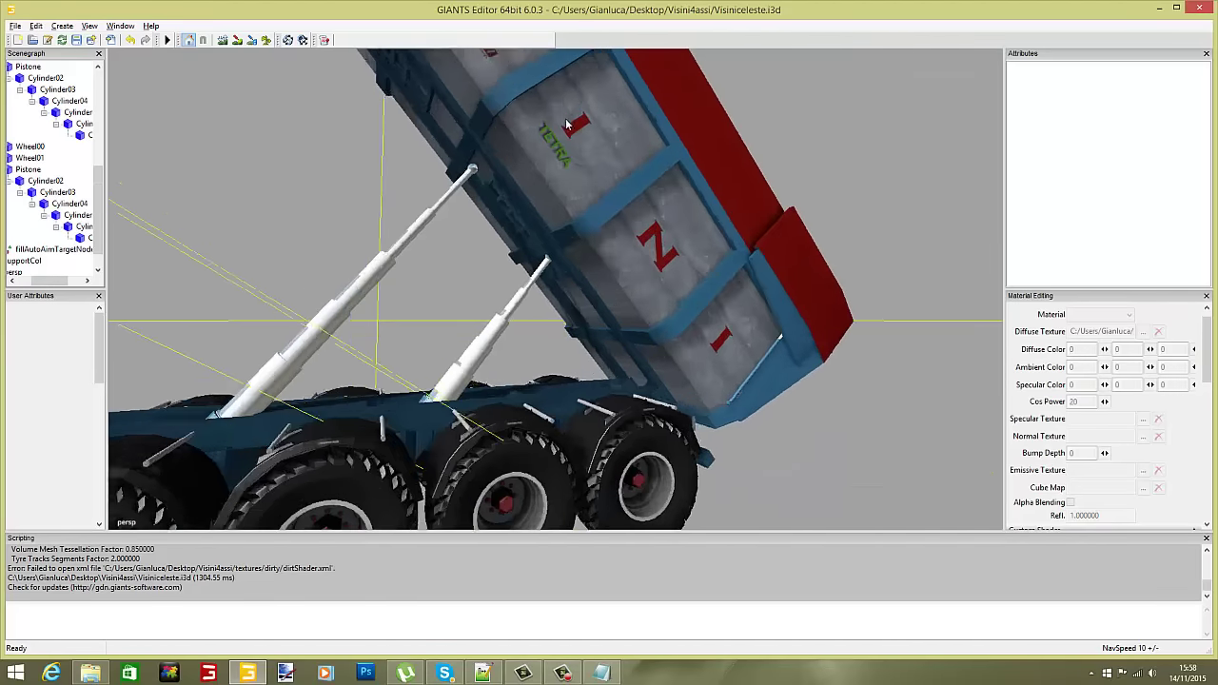
{"action": "middle_click_drag", "start_coordinate": [567, 122], "coordinate": [487, 122]}
{"action": "scroll", "coordinate": [482, 125], "scroll_direction": "up", "scroll_amount": 10}
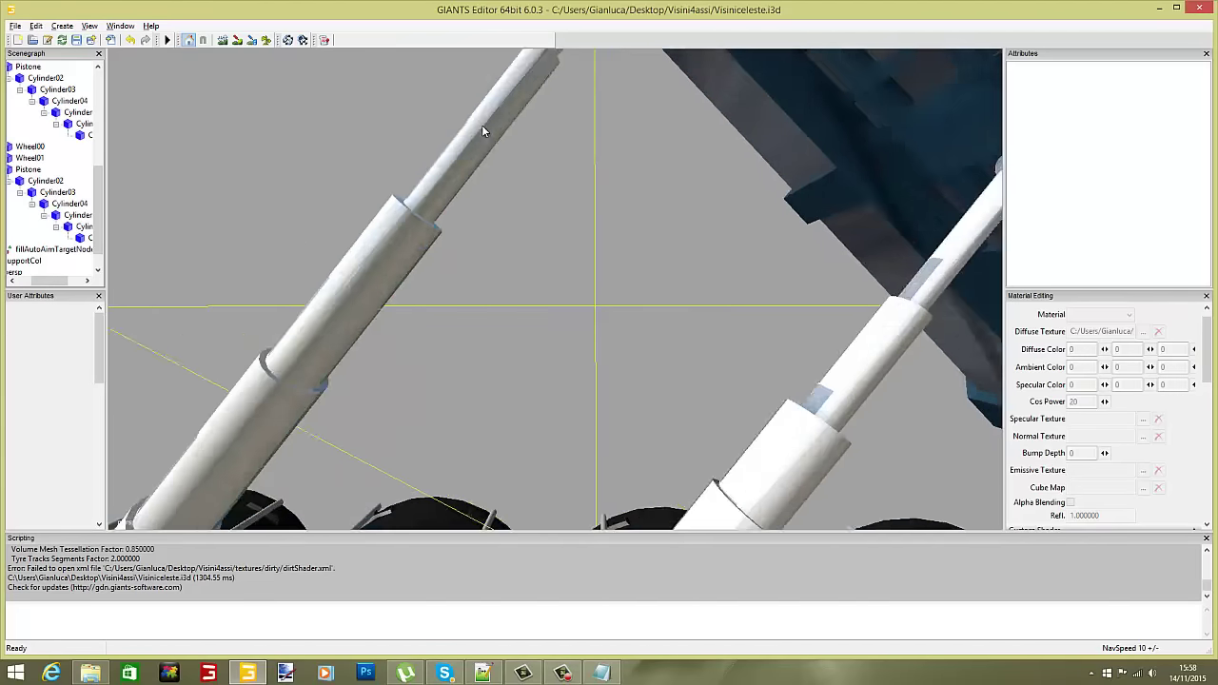
{"action": "scroll", "coordinate": [481, 125], "scroll_direction": "down", "scroll_amount": 5}
{"action": "left_click_drag", "start_coordinate": [492, 121], "coordinate": [463, 341], "text": "alt"}
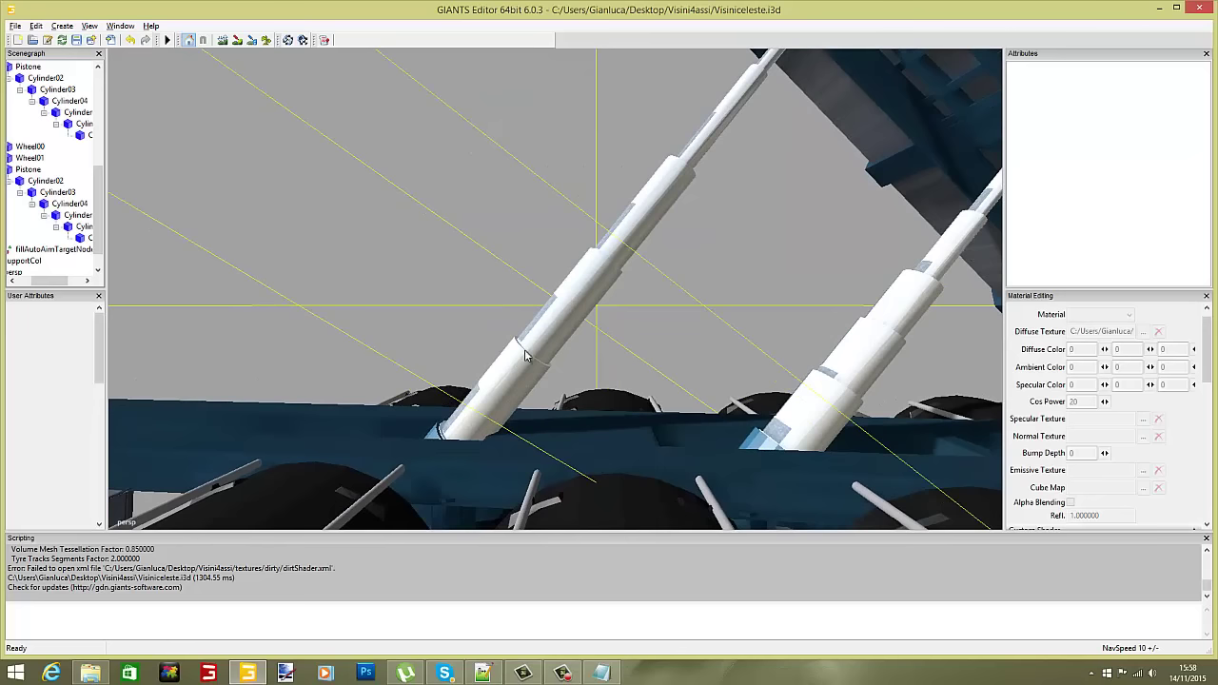
{"action": "middle_click_drag", "start_coordinate": [525, 349], "coordinate": [653, 211]}
{"action": "scroll", "coordinate": [653, 211], "scroll_direction": "up", "scroll_amount": 8}
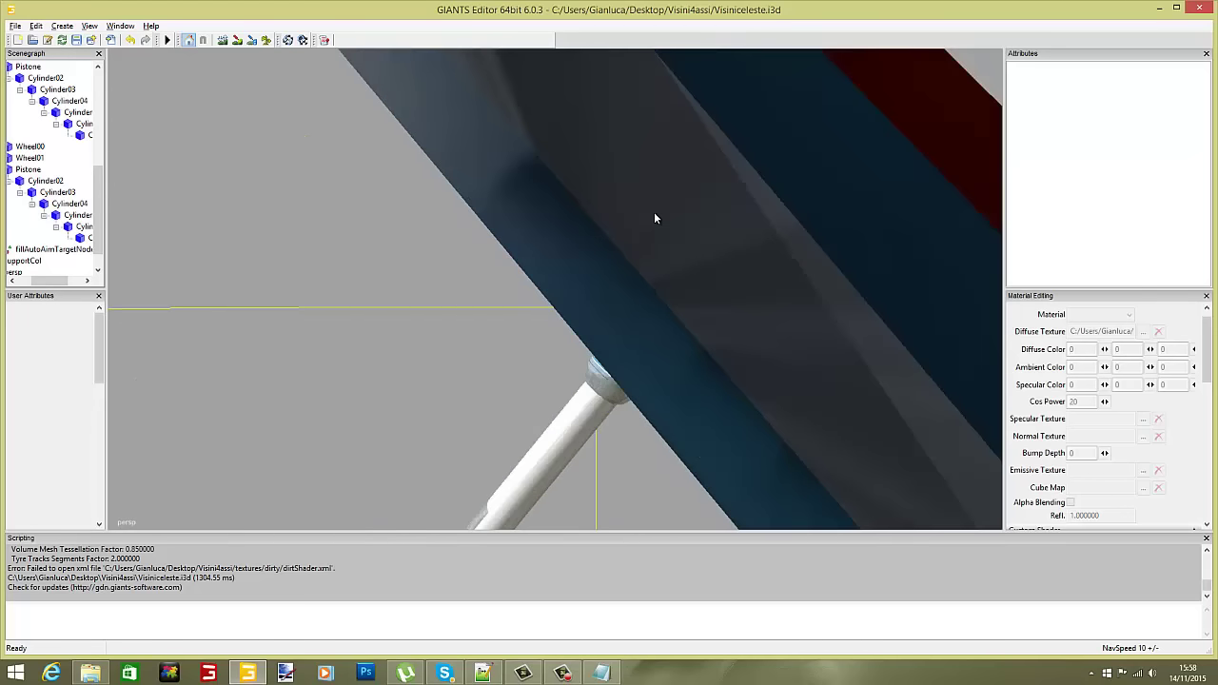
{"action": "scroll", "coordinate": [655, 218], "scroll_direction": "down", "scroll_amount": 10}
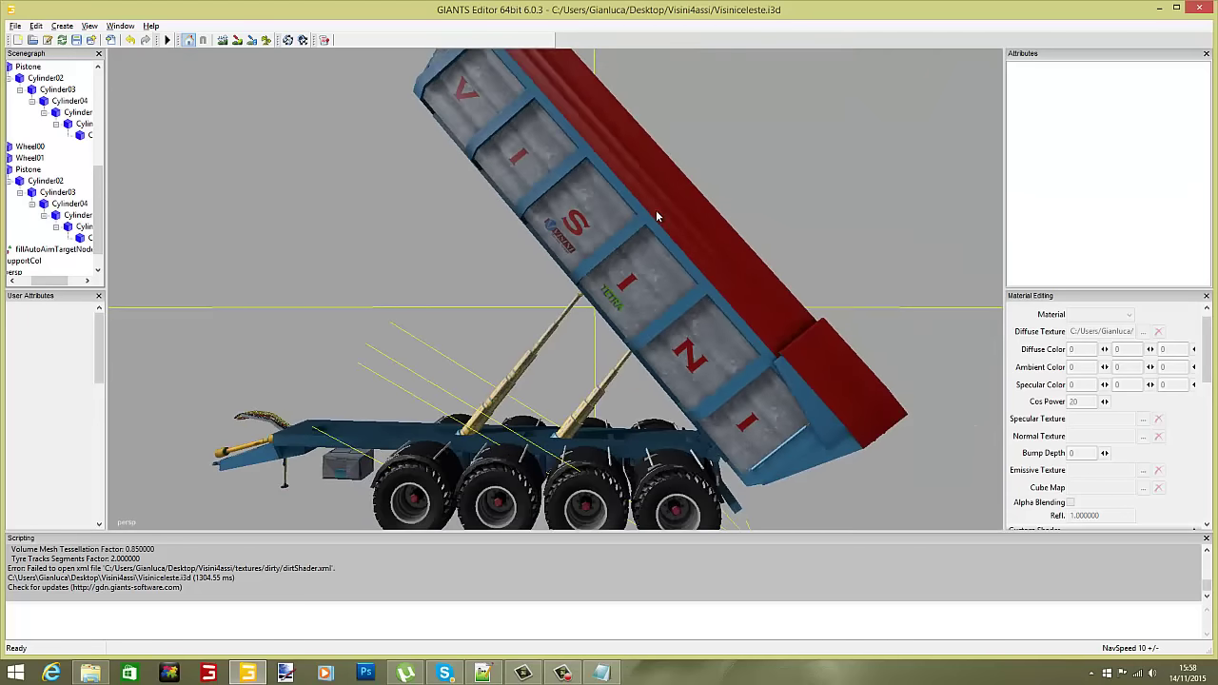
{"action": "middle_click_drag", "start_coordinate": [657, 211], "coordinate": [716, 196], "text": "alt"}
{"action": "left_click_drag", "start_coordinate": [561, 226], "coordinate": [541, 237], "text": "alt"}
{"action": "scroll", "coordinate": [560, 234], "scroll_direction": "up", "scroll_amount": 2}
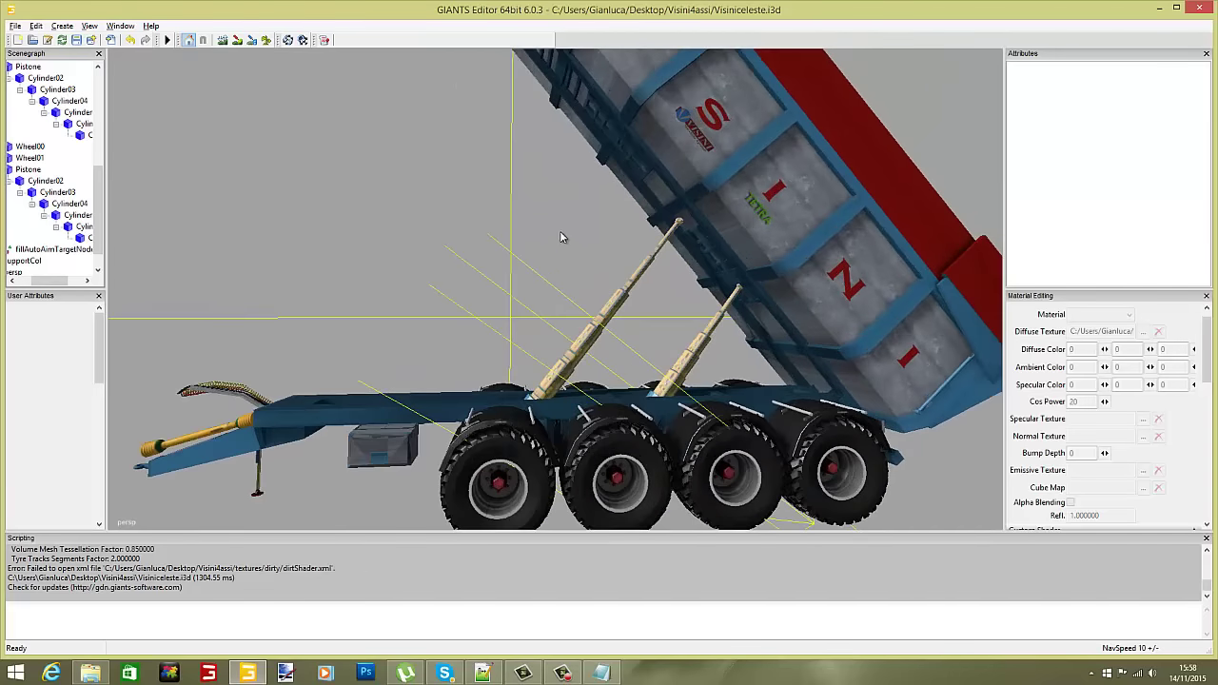
{"action": "middle_click_drag", "start_coordinate": [562, 237], "coordinate": [572, 234]}
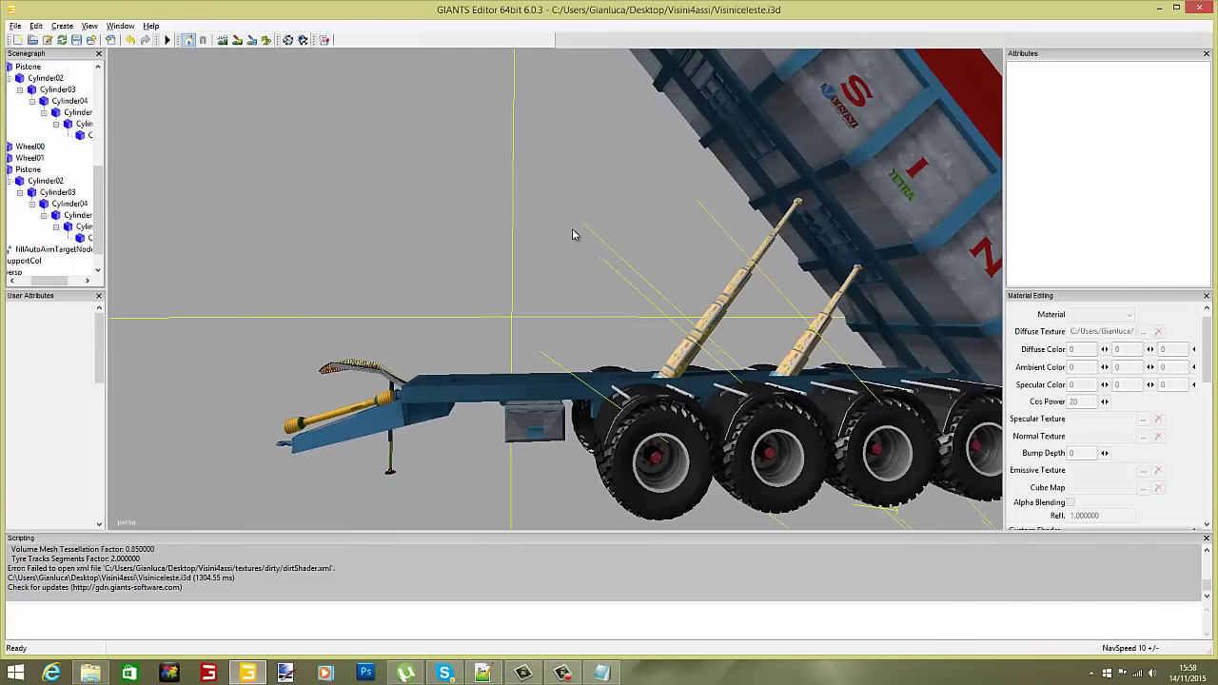
{"action": "middle_click_drag", "start_coordinate": [733, 266], "coordinate": [707, 265], "text": "alt"}
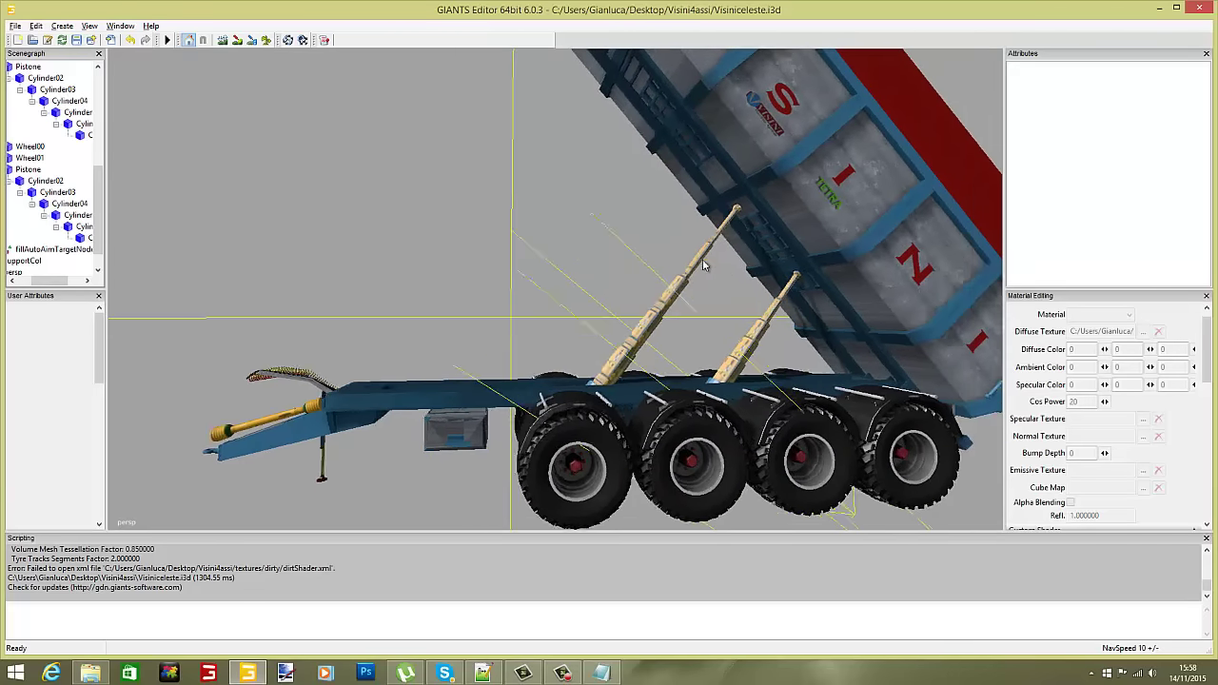
{"action": "scroll", "coordinate": [697, 267], "scroll_direction": "up", "scroll_amount": 3}
{"action": "left_click_drag", "start_coordinate": [696, 266], "coordinate": [662, 270], "text": "alt"}
{"action": "middle_click_drag", "start_coordinate": [663, 265], "coordinate": [655, 269], "text": "alt"}
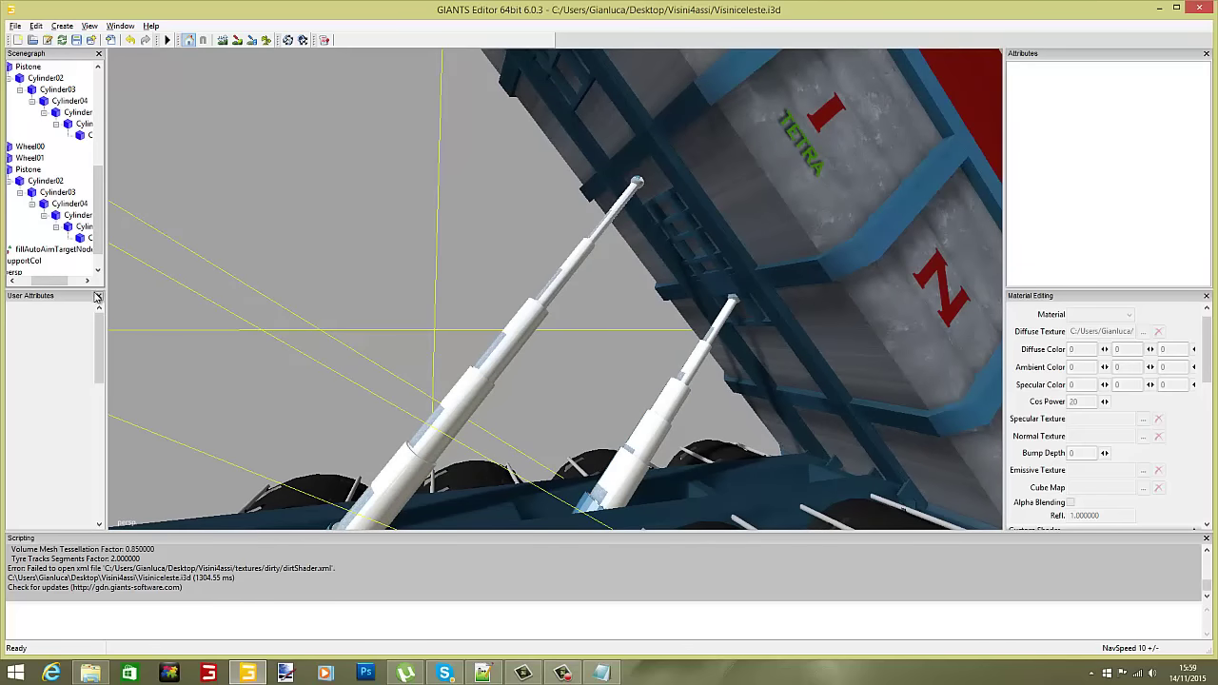
Find the first Pistone node in the scenegraph, select it and copy its index path 0>18.
{"action": "left_click_drag", "start_coordinate": [61, 284], "coordinate": [46, 283]}
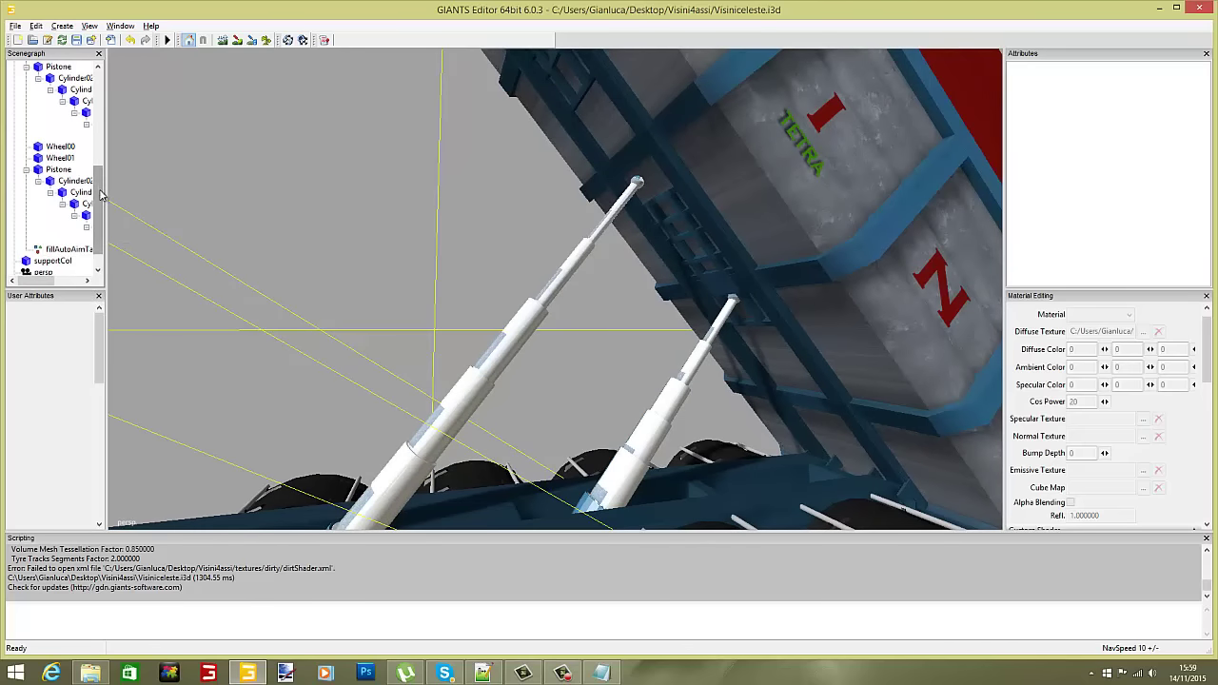
{"action": "left_click_drag", "start_coordinate": [101, 194], "coordinate": [100, 164]}
{"action": "left_click", "coordinate": [58, 124]}
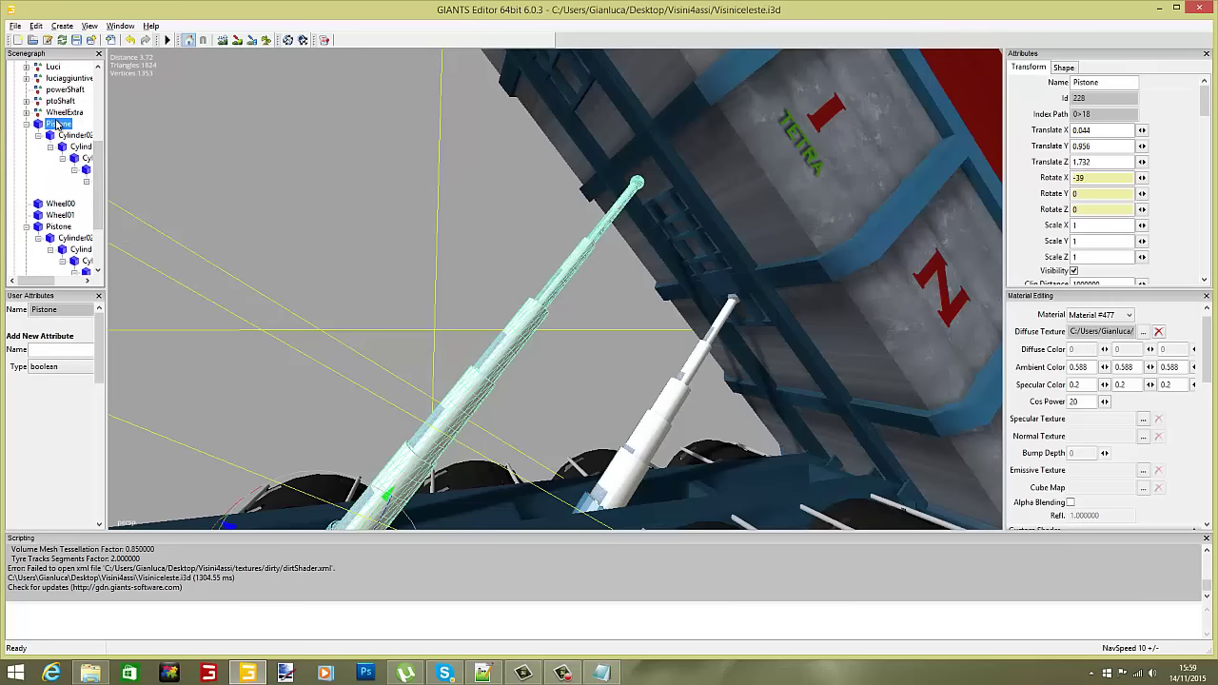
{"action": "left_click_drag", "start_coordinate": [1101, 113], "coordinate": [1074, 113]}
{"action": "right_click", "coordinate": [1080, 115]}
{"action": "left_click", "coordinate": [1042, 156]}
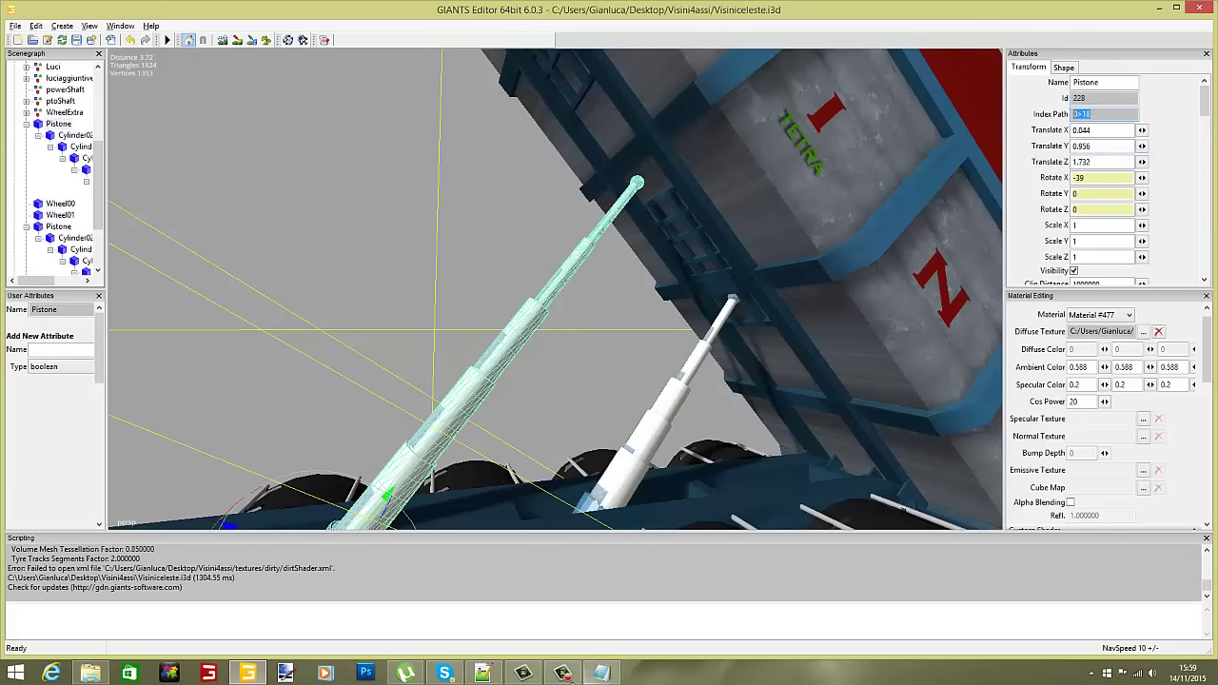
Switch to Visiniceleste.xml in Notepad++ and paste 0>18 as the part node on line 100 of the tipAnimationBack animation.
{"action": "left_click", "coordinate": [482, 672]}
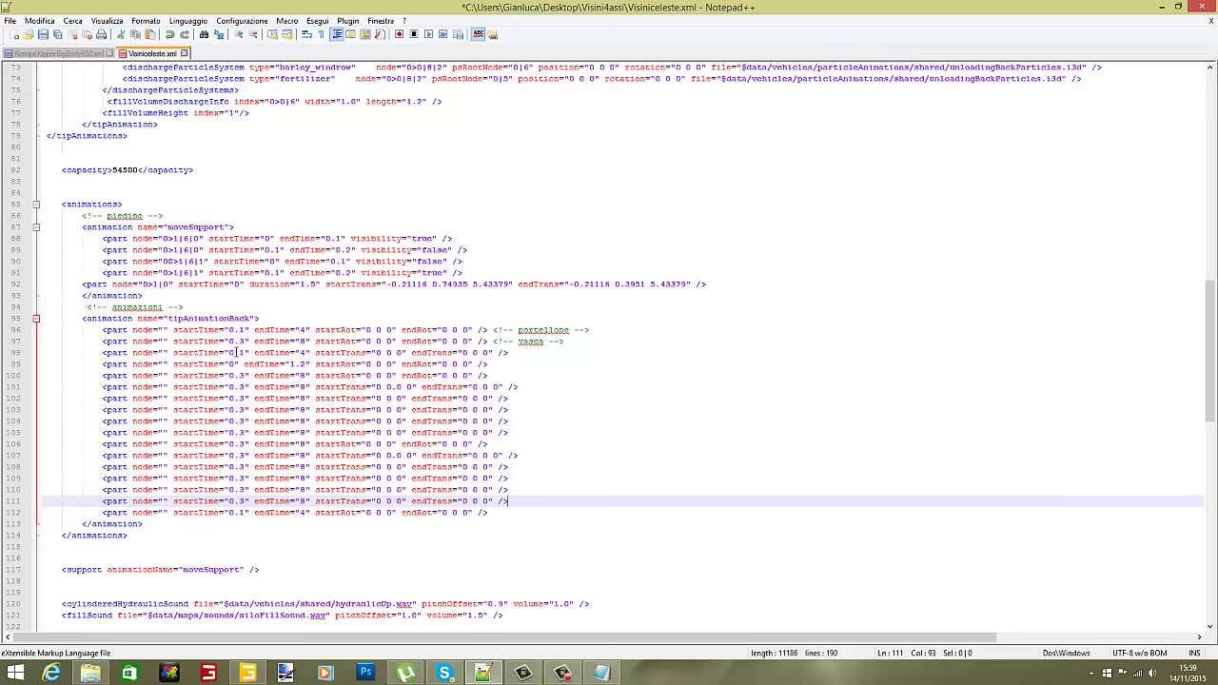
{"action": "left_click_drag", "start_coordinate": [105, 341], "coordinate": [493, 341]}
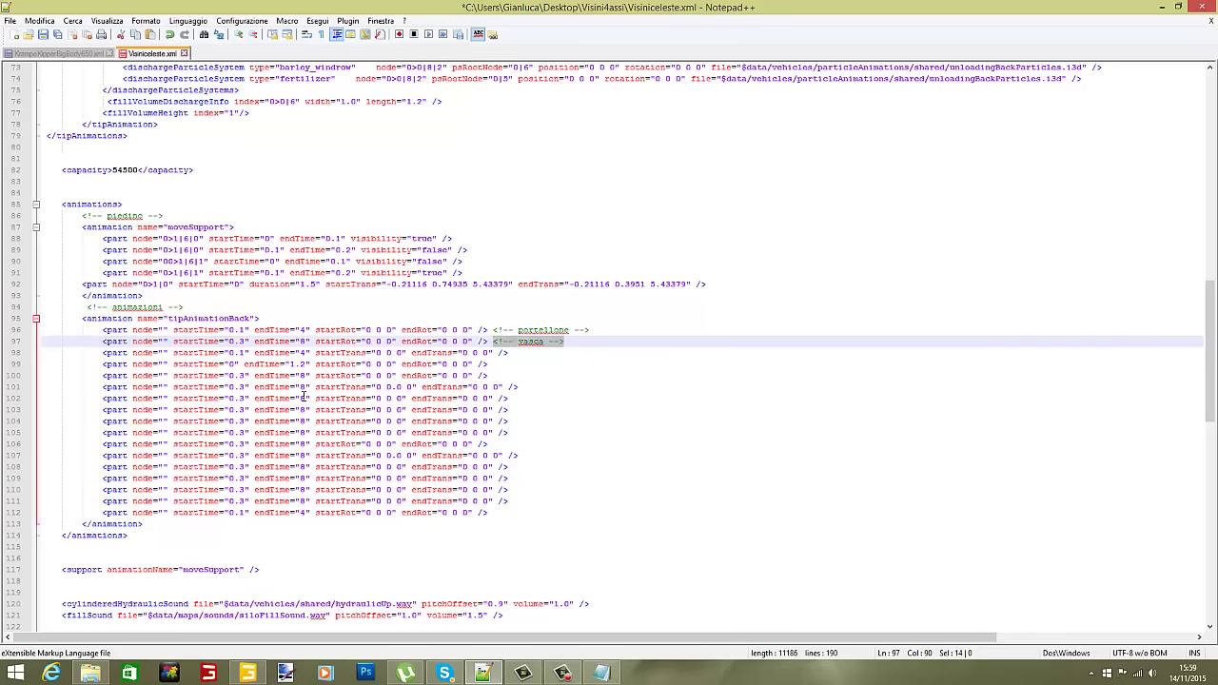
{"action": "left_click", "coordinate": [162, 375]}
{"action": "right_click", "coordinate": [161, 375]}
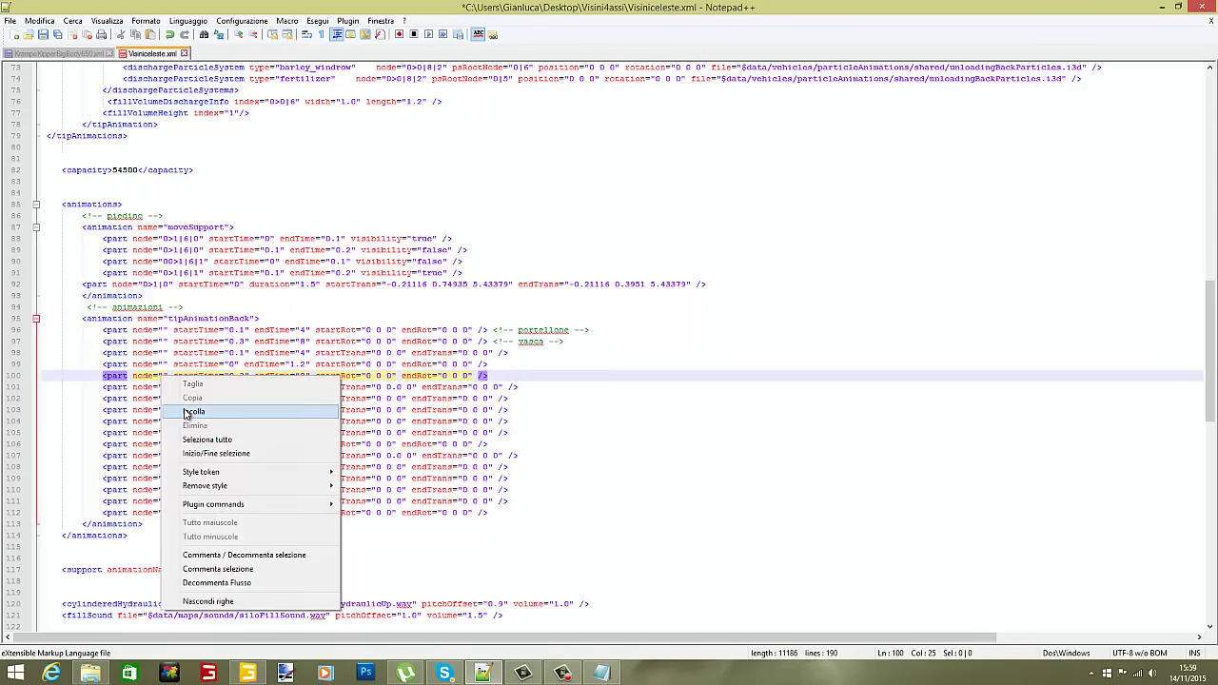
{"action": "left_click", "coordinate": [185, 409]}
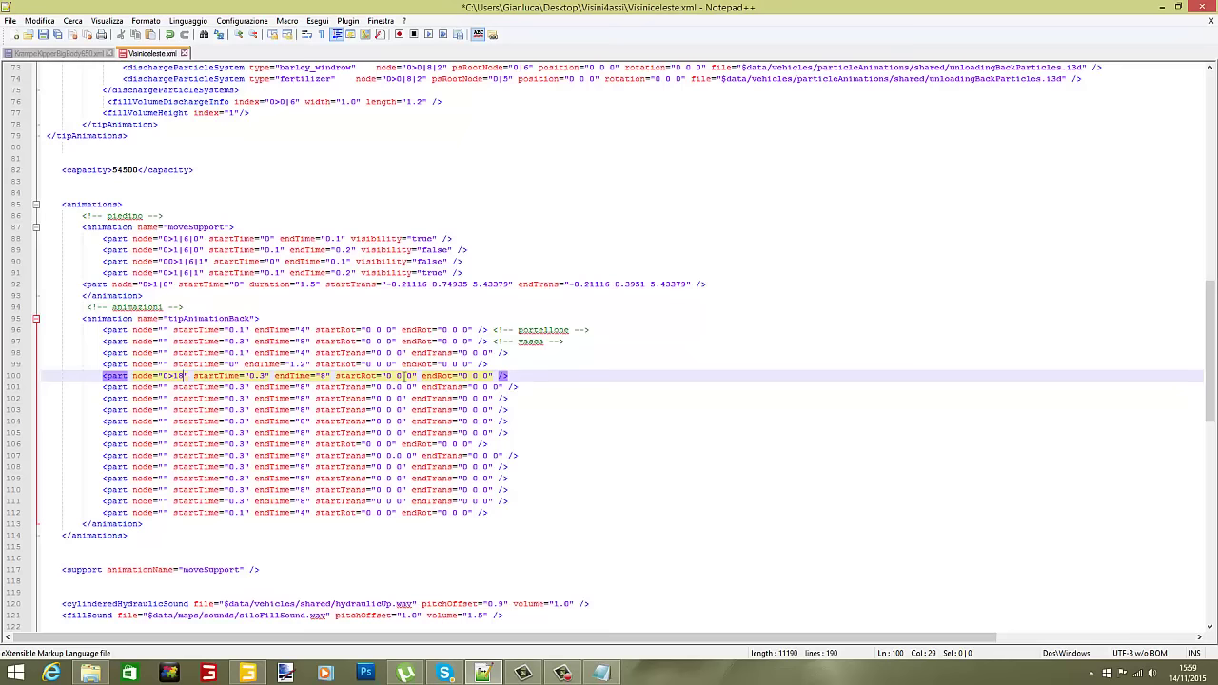
Check the Pistone's rotation in GIANTS Editor against the three startRot values of part 0>18 on line 100 of Visiniceleste.xml.
{"action": "left_click", "coordinate": [249, 673]}
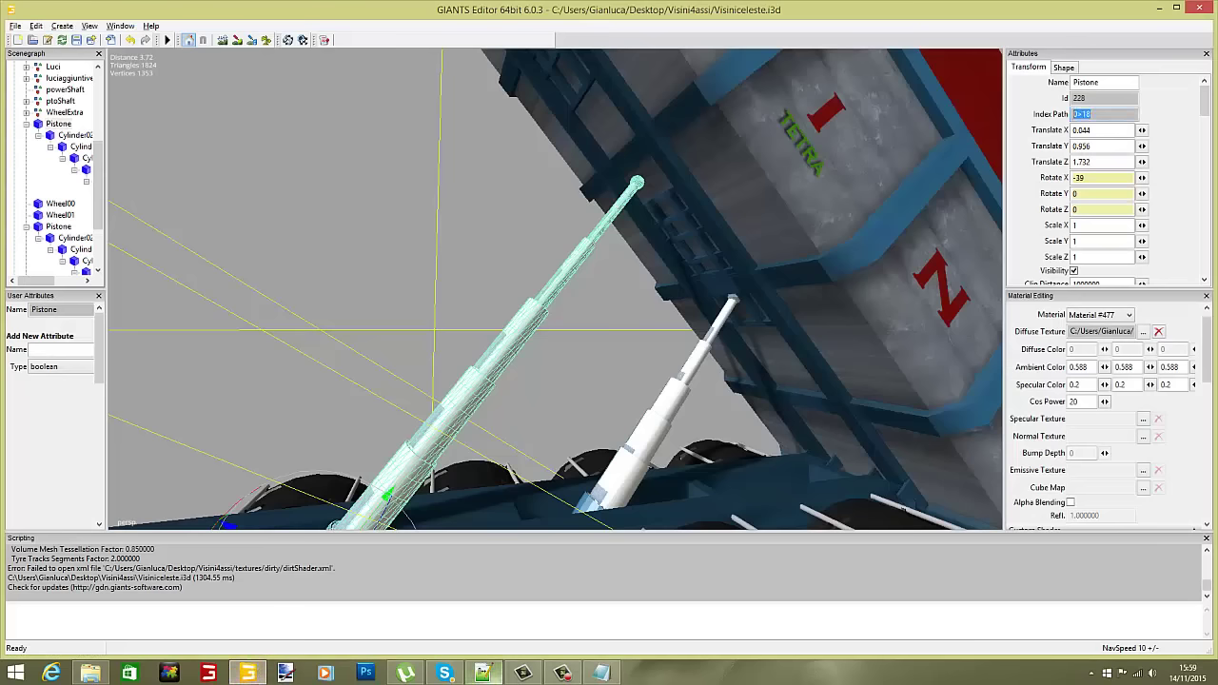
{"action": "left_click", "coordinate": [484, 673]}
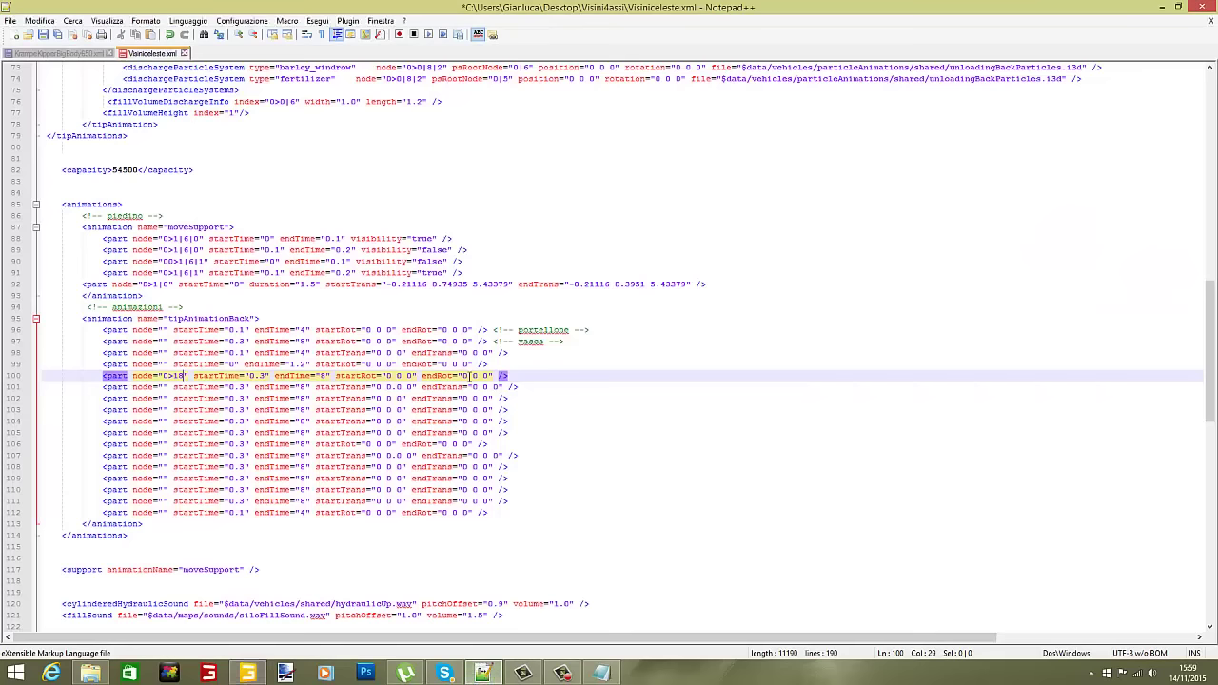
{"action": "double_click", "coordinate": [388, 375]}
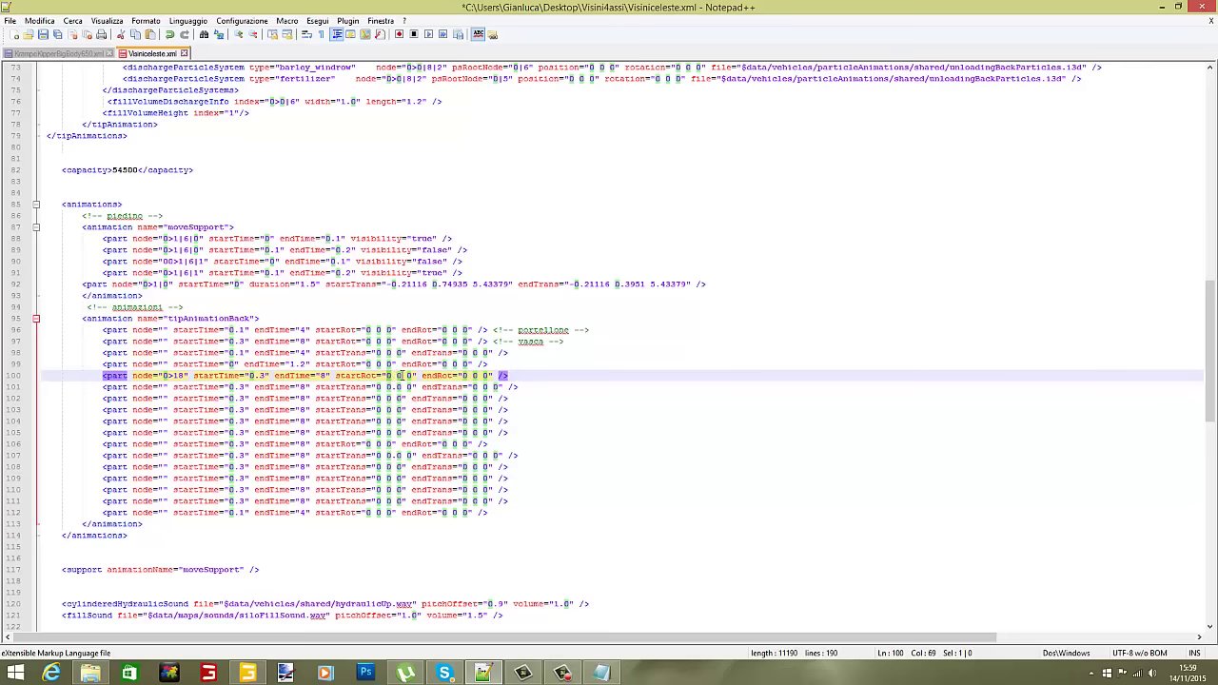
{"action": "double_click", "coordinate": [400, 375]}
{"action": "double_click", "coordinate": [410, 376]}
{"action": "left_click", "coordinate": [656, 398]}
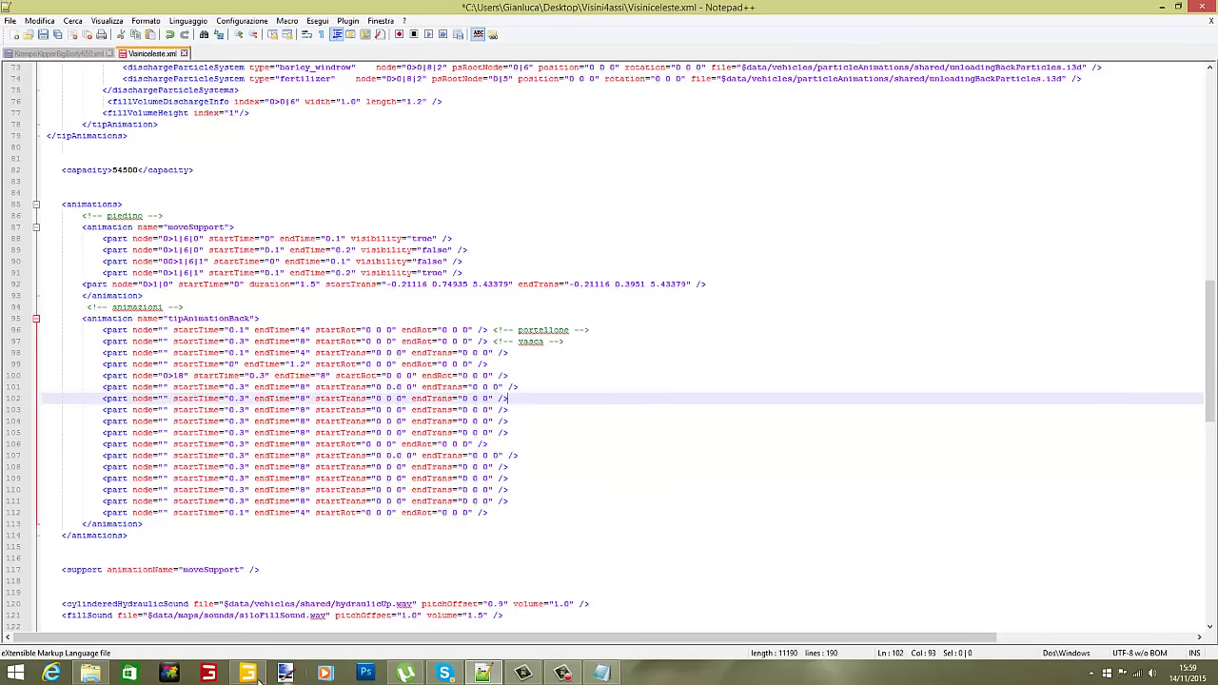
Switch to GIANTS Editor, select the first Pistone node in the scenegraph and copy its Rotate X value of -39.
{"action": "left_click", "coordinate": [250, 672]}
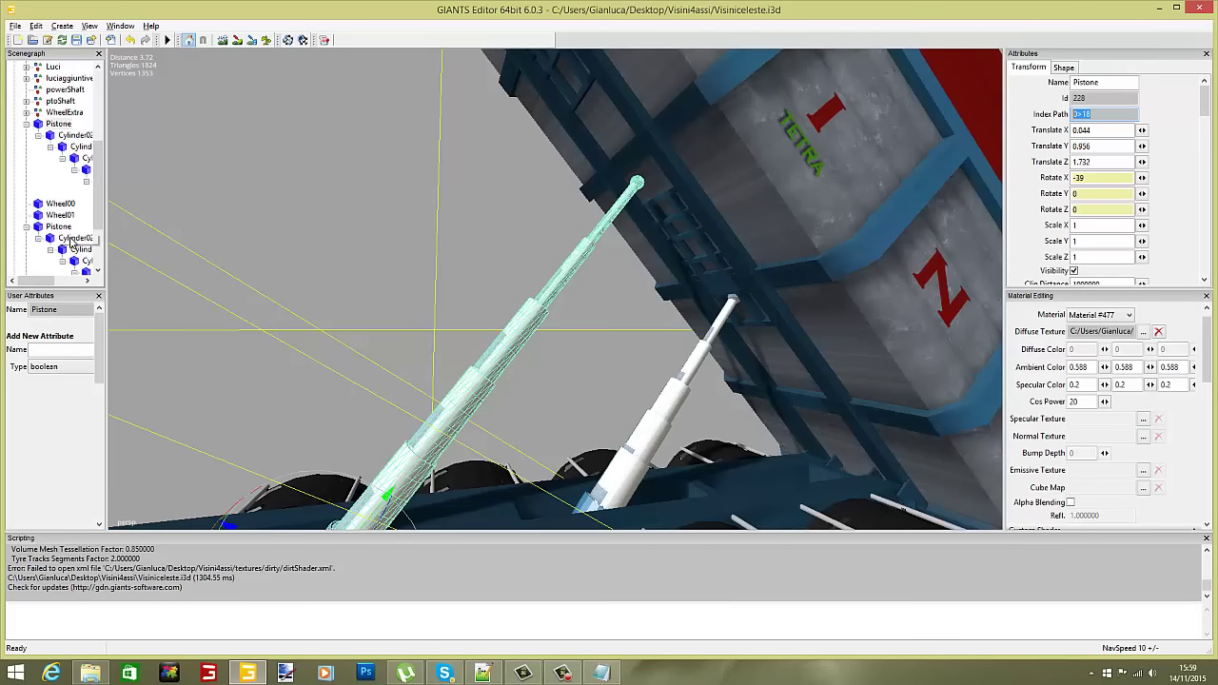
{"action": "left_click", "coordinate": [69, 126]}
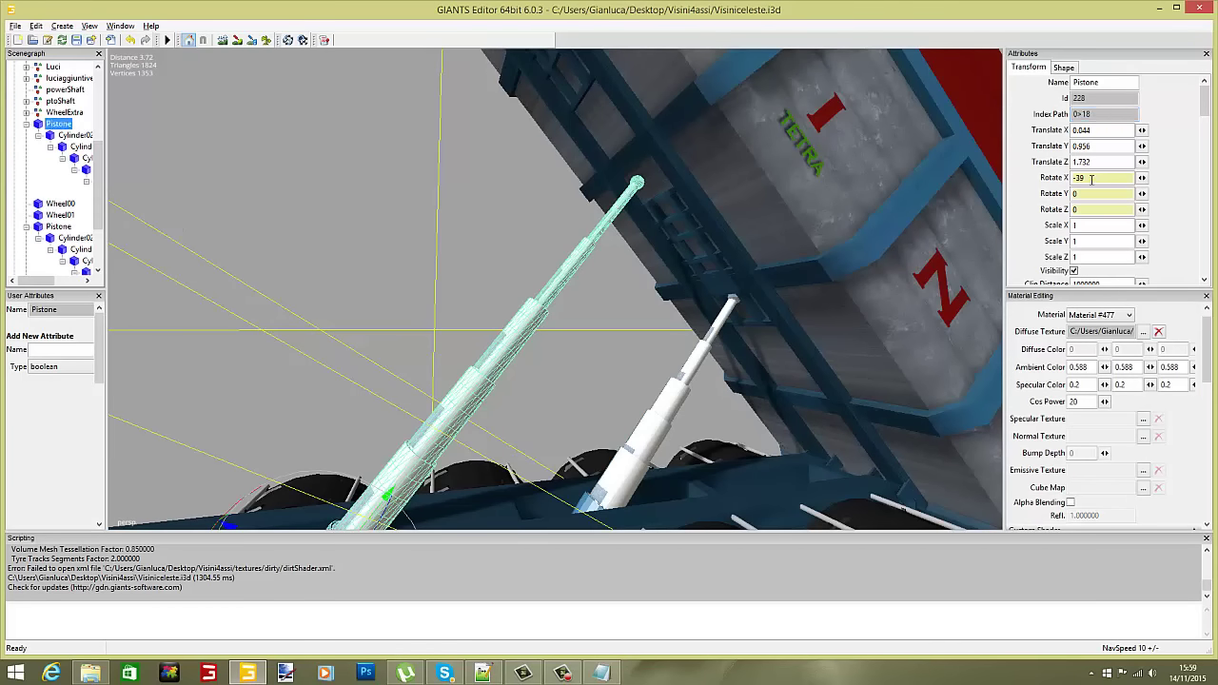
{"action": "double_click", "coordinate": [1090, 178]}
{"action": "key", "text": "ctrl+c"}
{"action": "right_click", "coordinate": [1078, 178]}
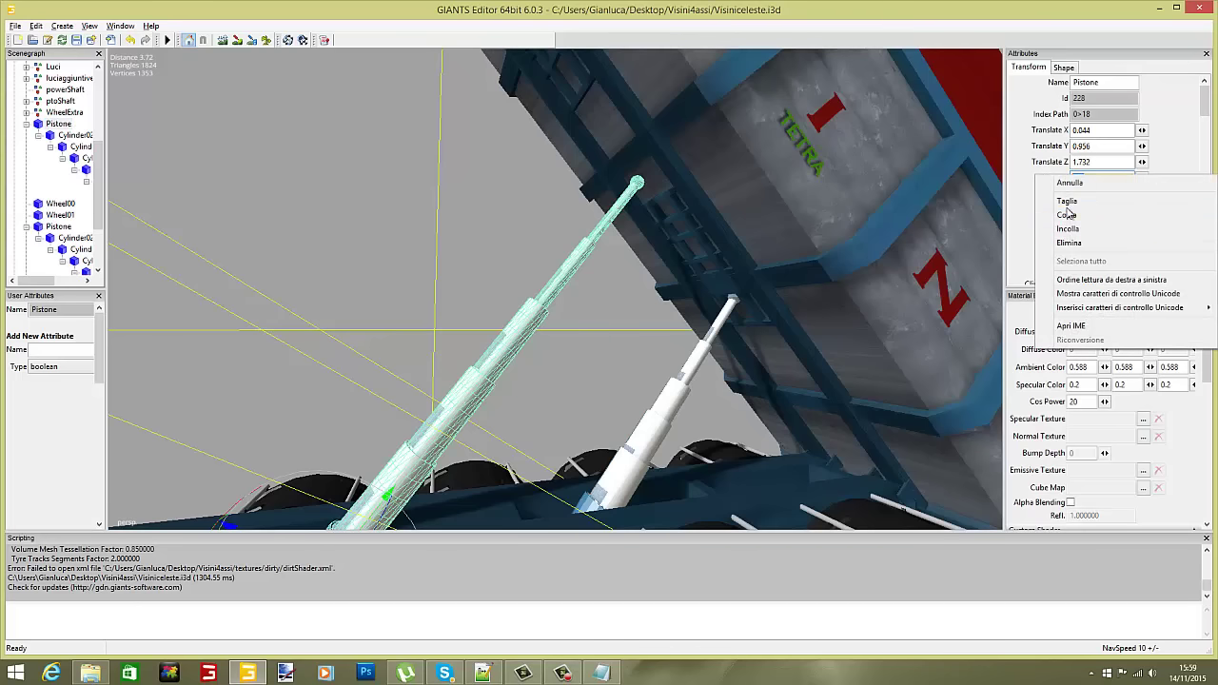
{"action": "left_click", "coordinate": [1073, 217]}
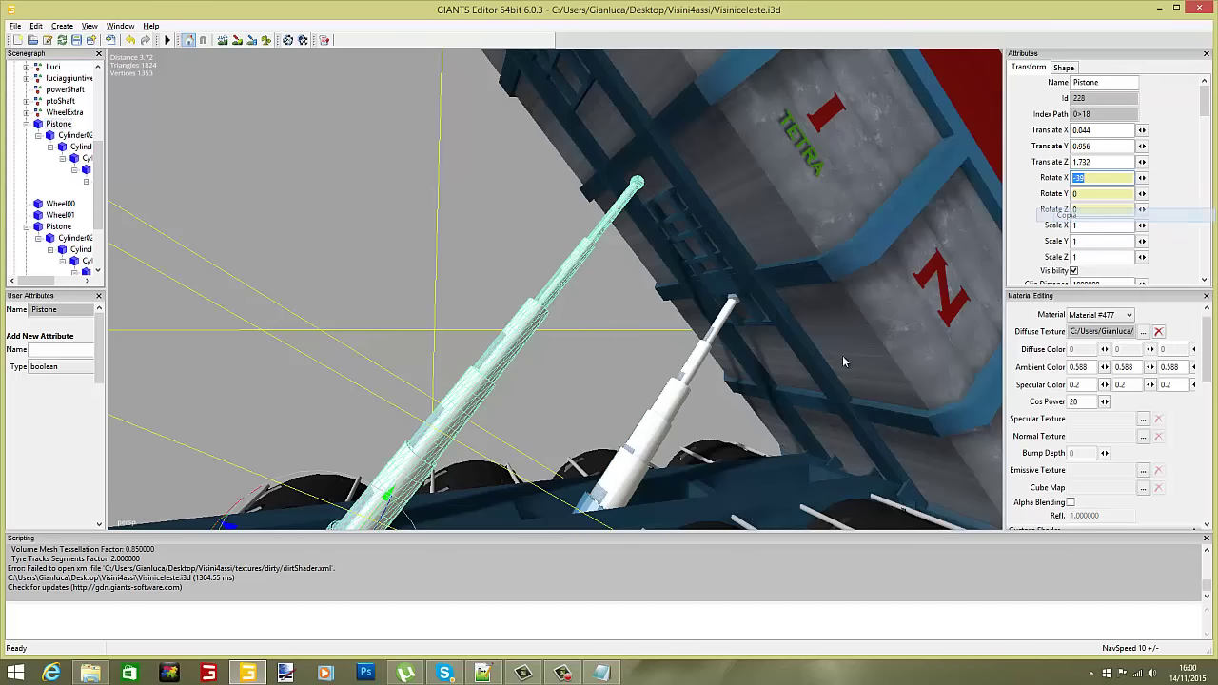
Switch to Visiniceleste.xml in Notepad++ and remove the first endRot value of part 0>18 on line 100.
{"action": "left_click", "coordinate": [484, 673]}
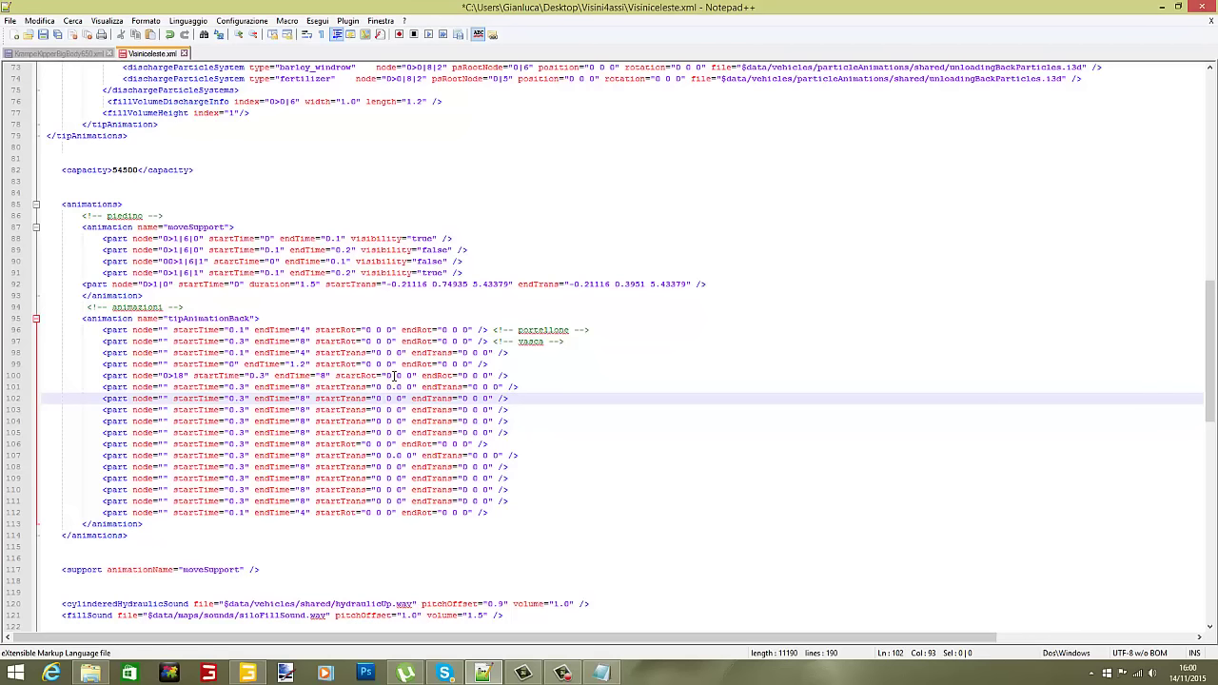
{"action": "left_click", "coordinate": [468, 376]}
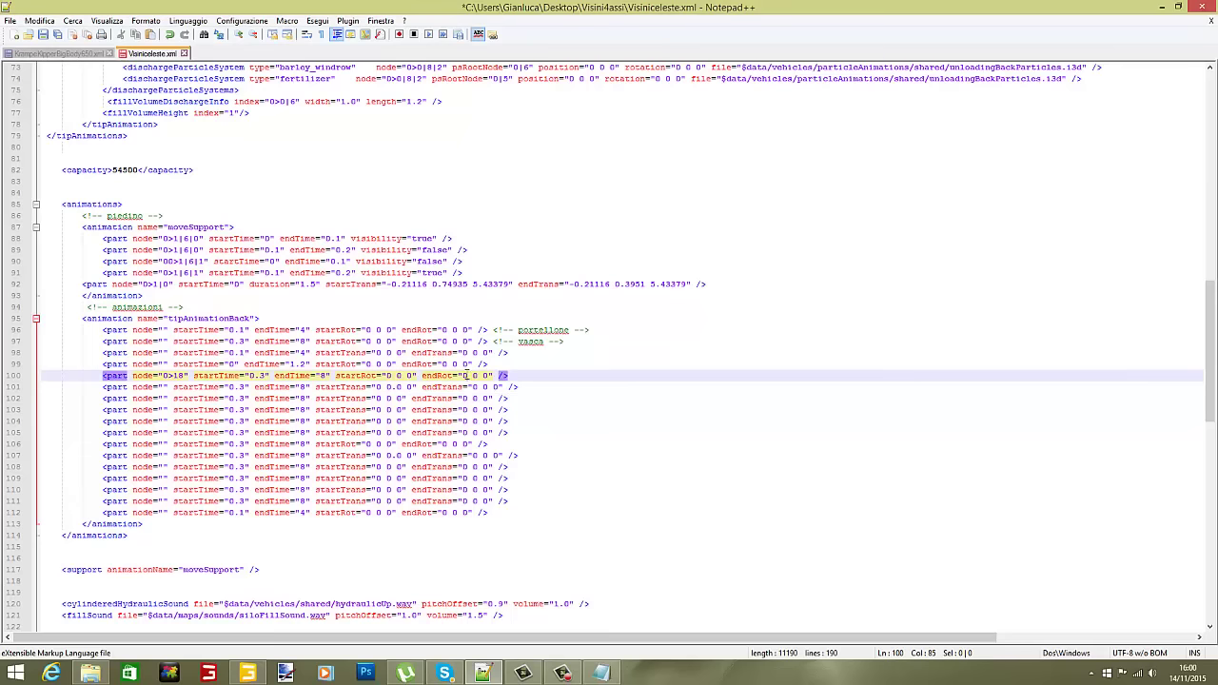
{"action": "left_click", "coordinate": [256, 669]}
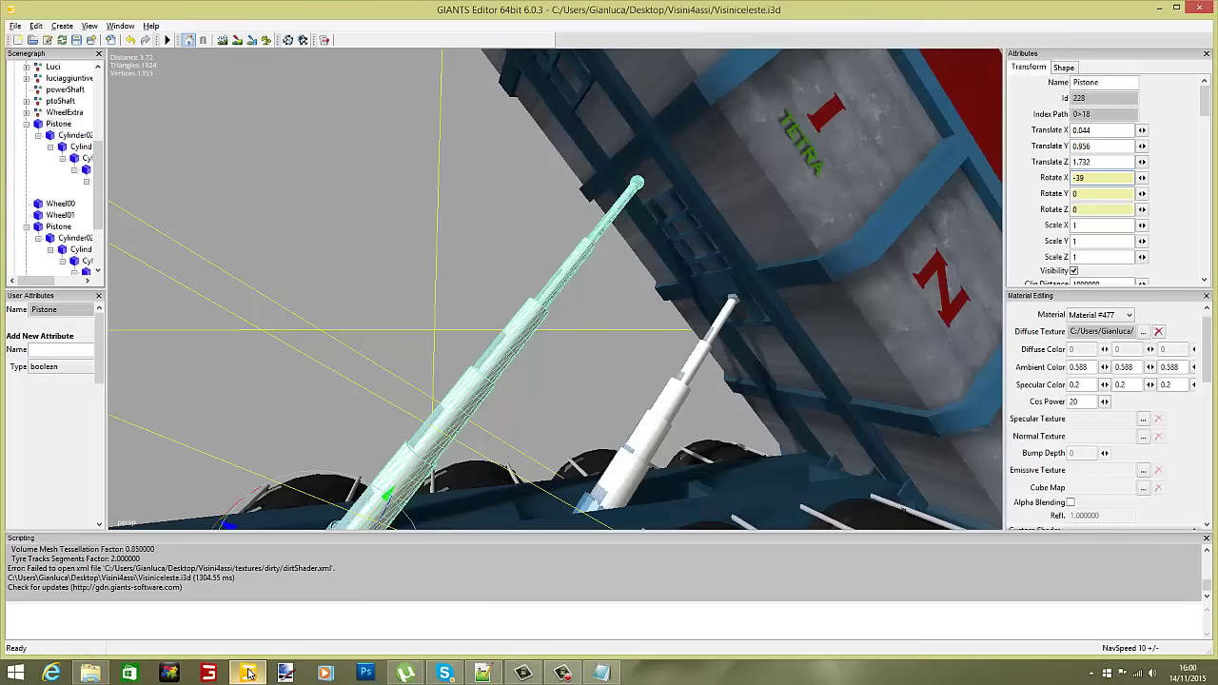
{"action": "left_click", "coordinate": [255, 669]}
{"action": "key", "text": "BackSpace"}
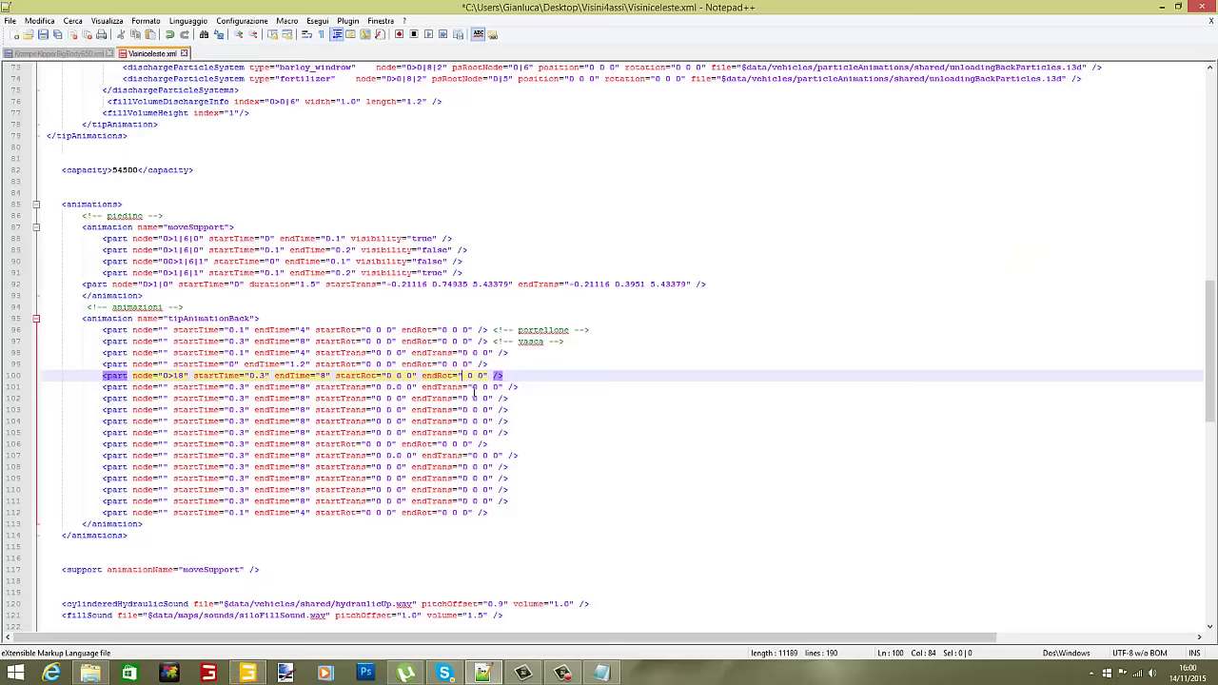
Set endRot to "-39 0 0" for the part with node 0>18 on line 100.
{"action": "right_click", "coordinate": [464, 377]}
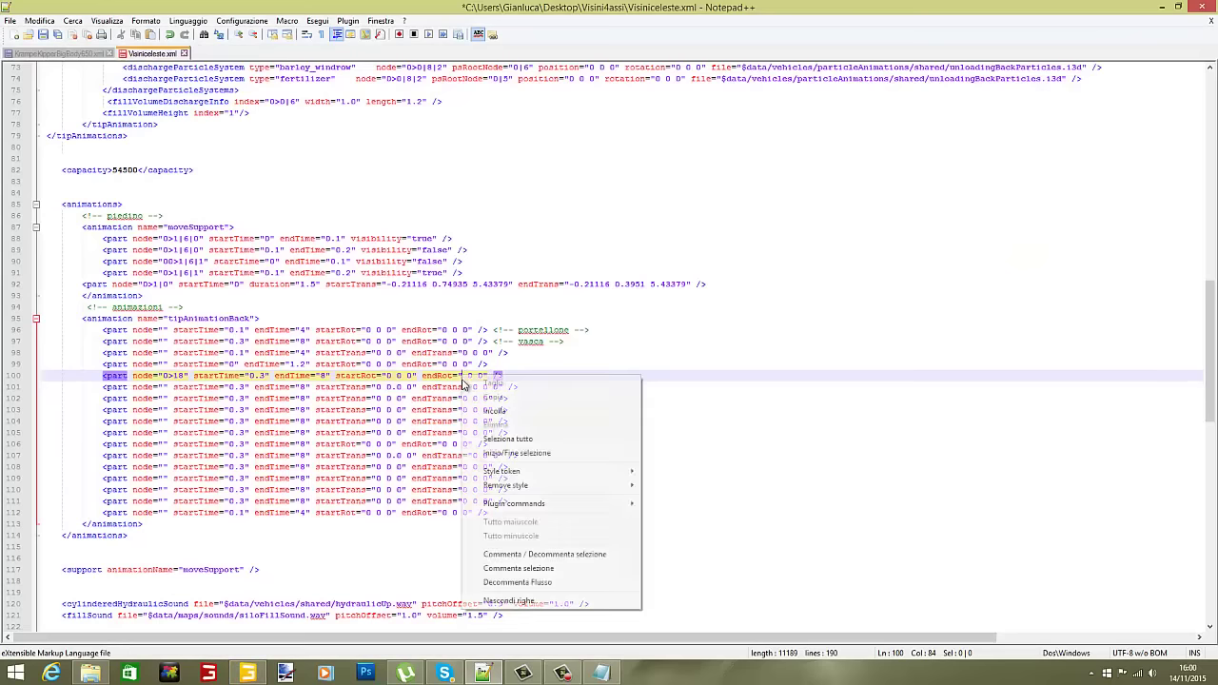
{"action": "left_click", "coordinate": [479, 411]}
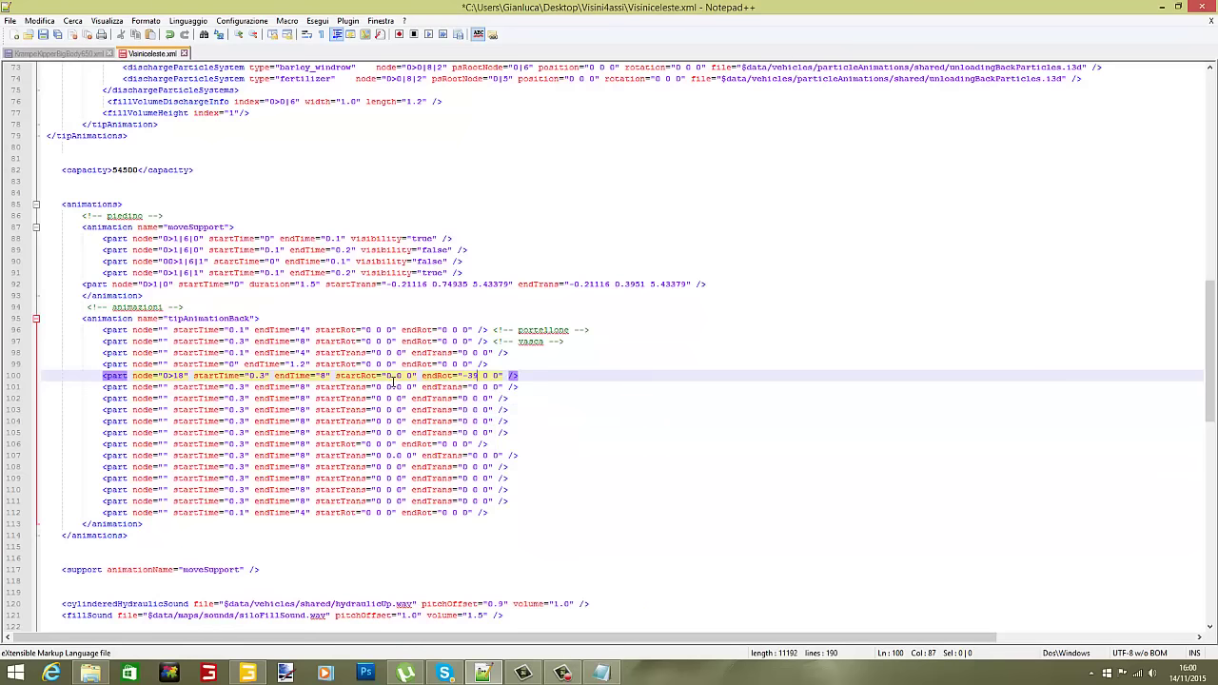
Switch to GIANTS Editor and test the first Pistone's Rotate X at 0, restoring it to -39.
{"action": "left_click", "coordinate": [246, 673]}
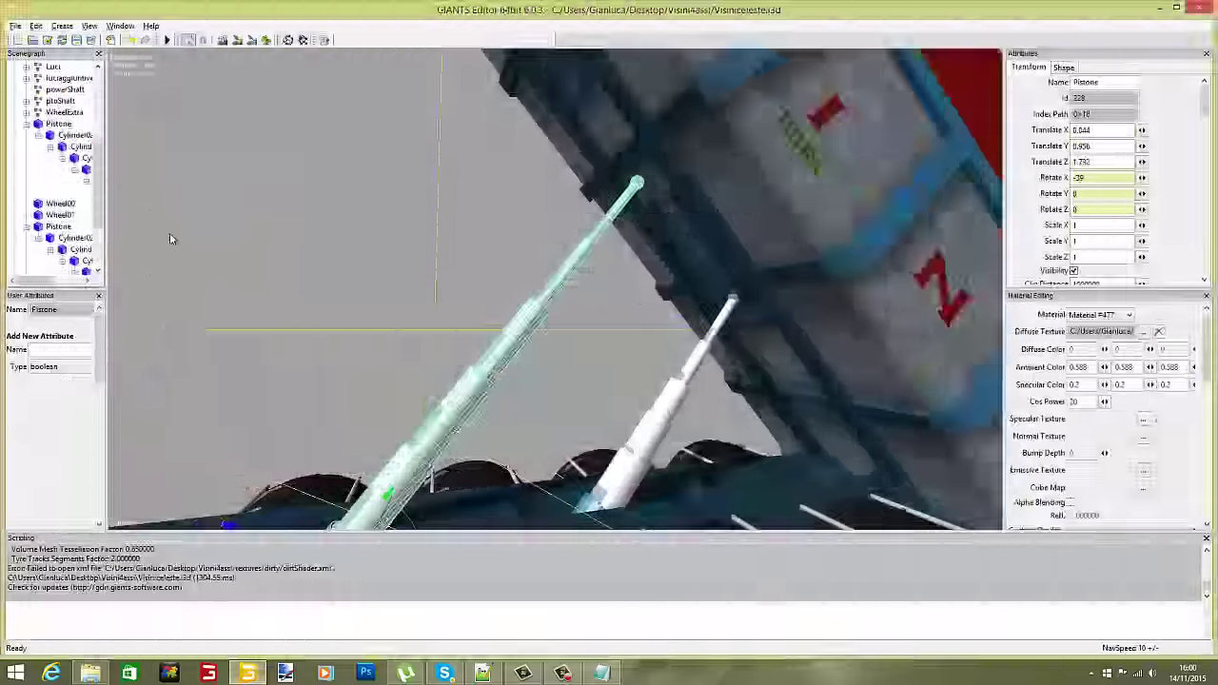
{"action": "left_click", "coordinate": [58, 125]}
{"action": "left_click_drag", "start_coordinate": [1106, 178], "coordinate": [937, 175]}
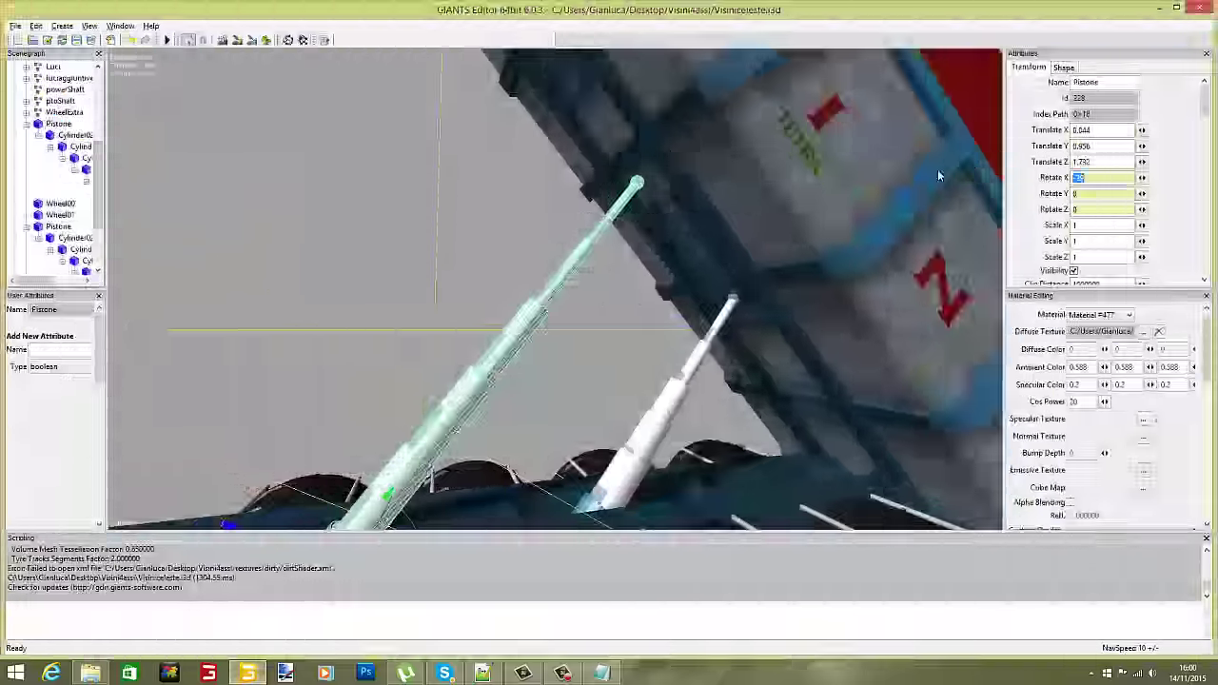
{"action": "type", "text": "0"}
{"action": "key", "text": "Return"}
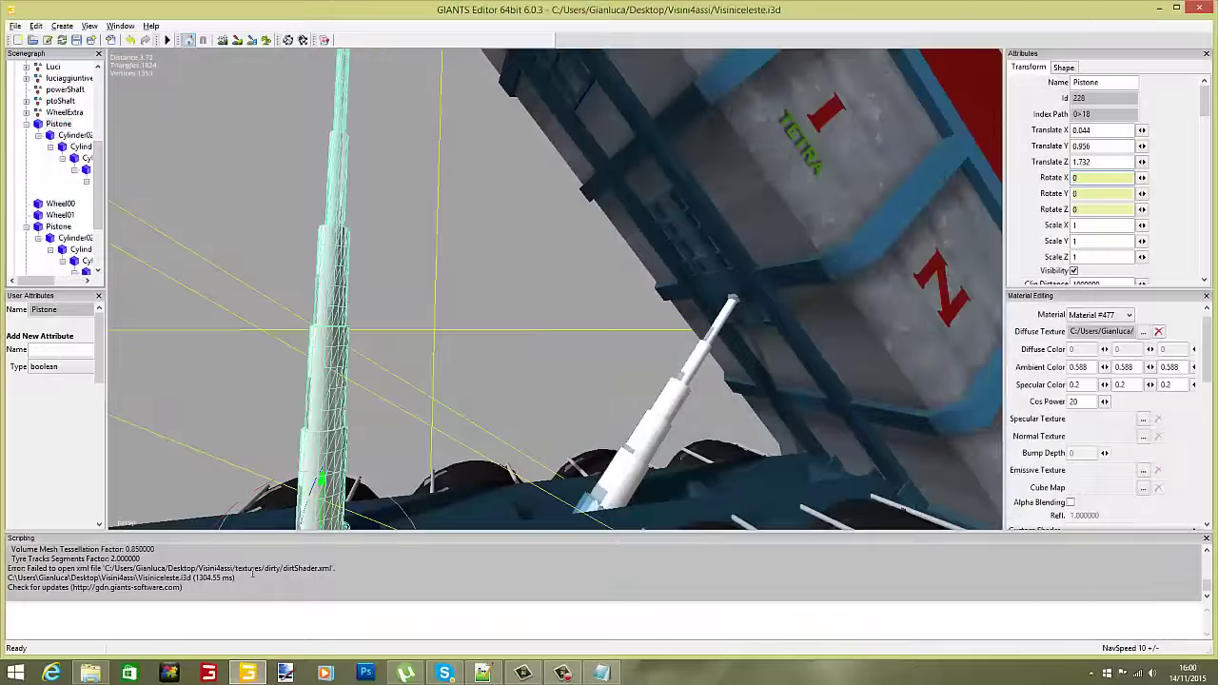
{"action": "double_click", "coordinate": [1083, 178]}
{"action": "type", "text": "-39"}
{"action": "key", "text": "Return"}
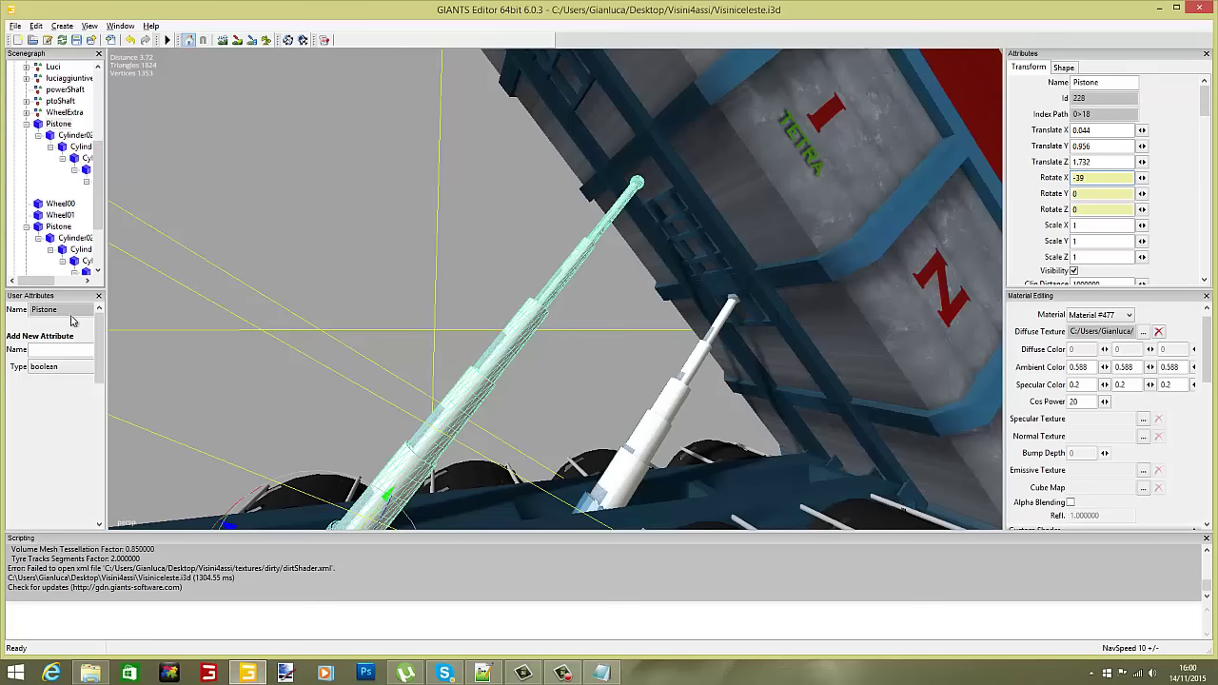
Select Cylinder03 under the first Pistone and copy its Translate Y value.
{"action": "left_click_drag", "start_coordinate": [46, 282], "coordinate": [67, 282]}
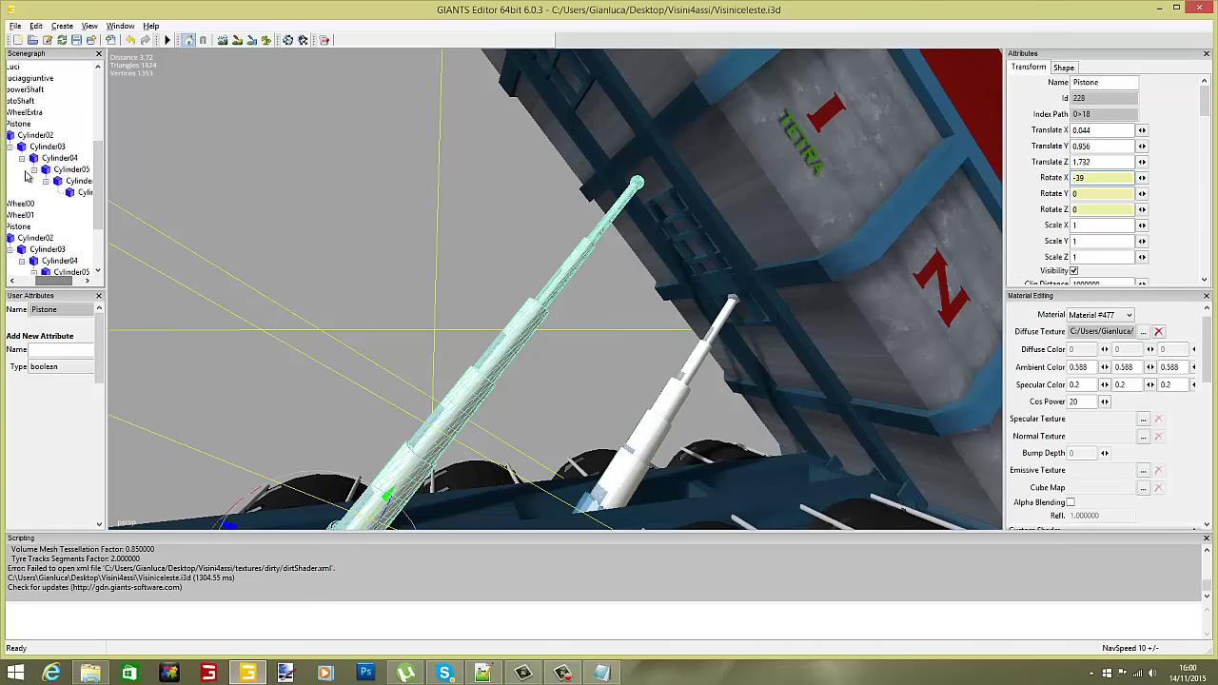
{"action": "left_click", "coordinate": [46, 148]}
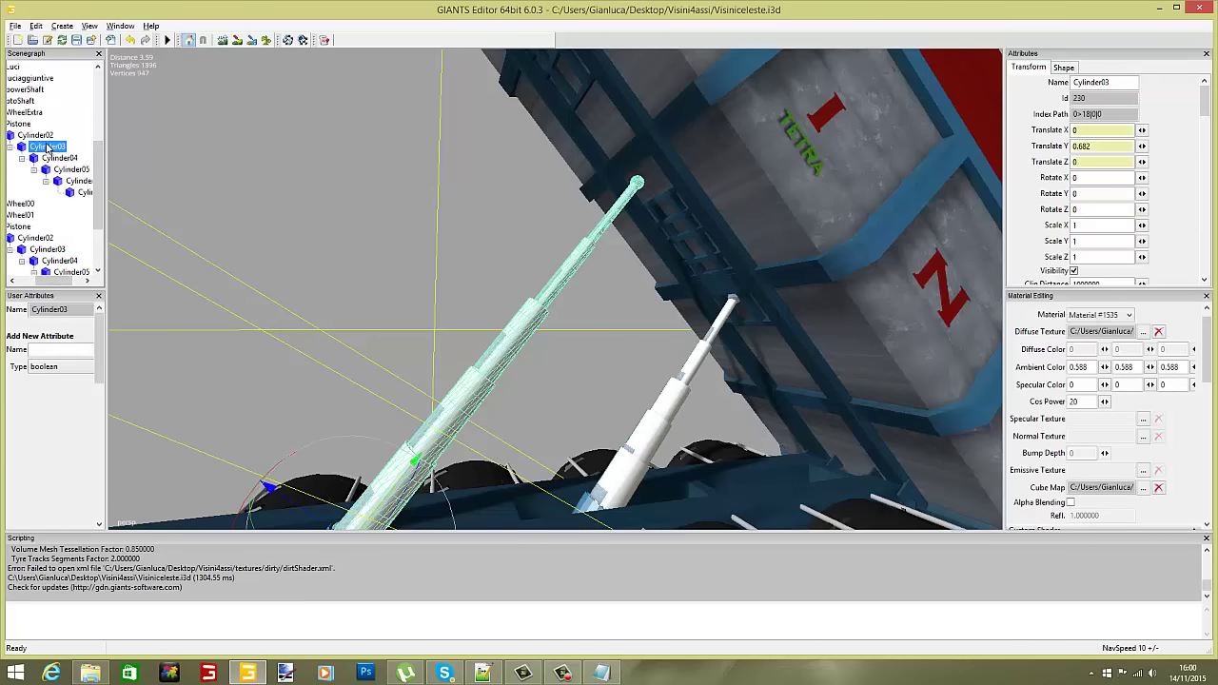
{"action": "double_click", "coordinate": [1095, 146]}
{"action": "right_click", "coordinate": [1095, 147]}
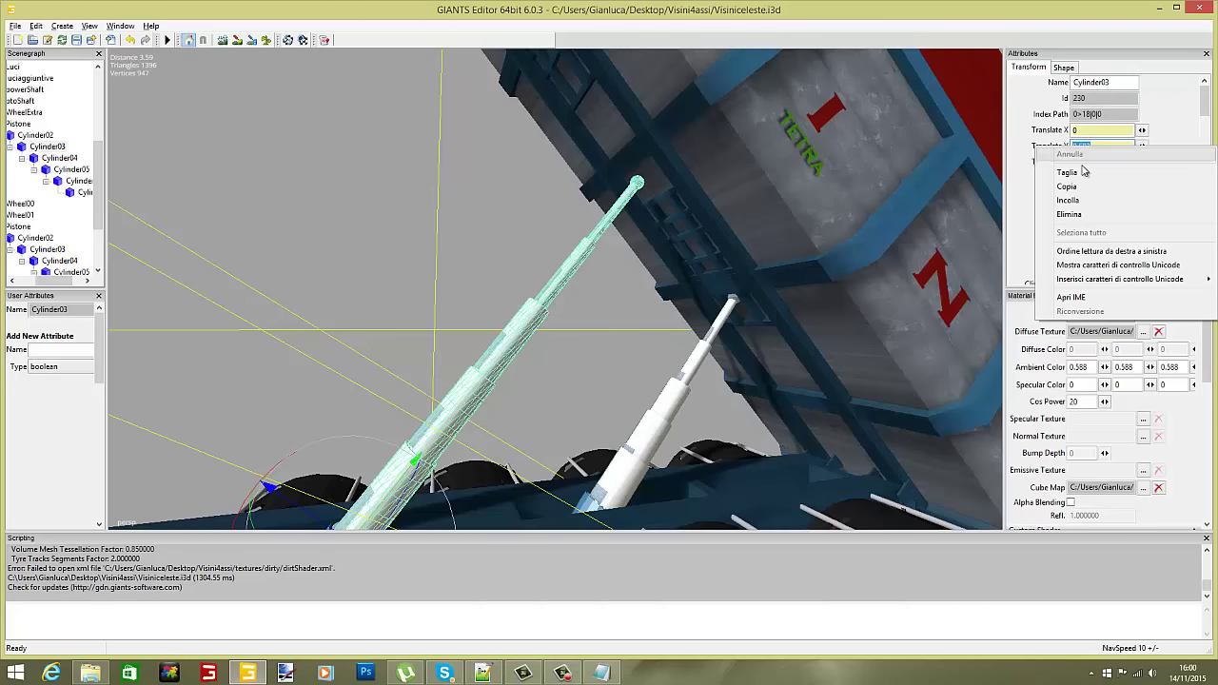
{"action": "left_click", "coordinate": [1067, 187]}
{"action": "left_click", "coordinate": [484, 673]}
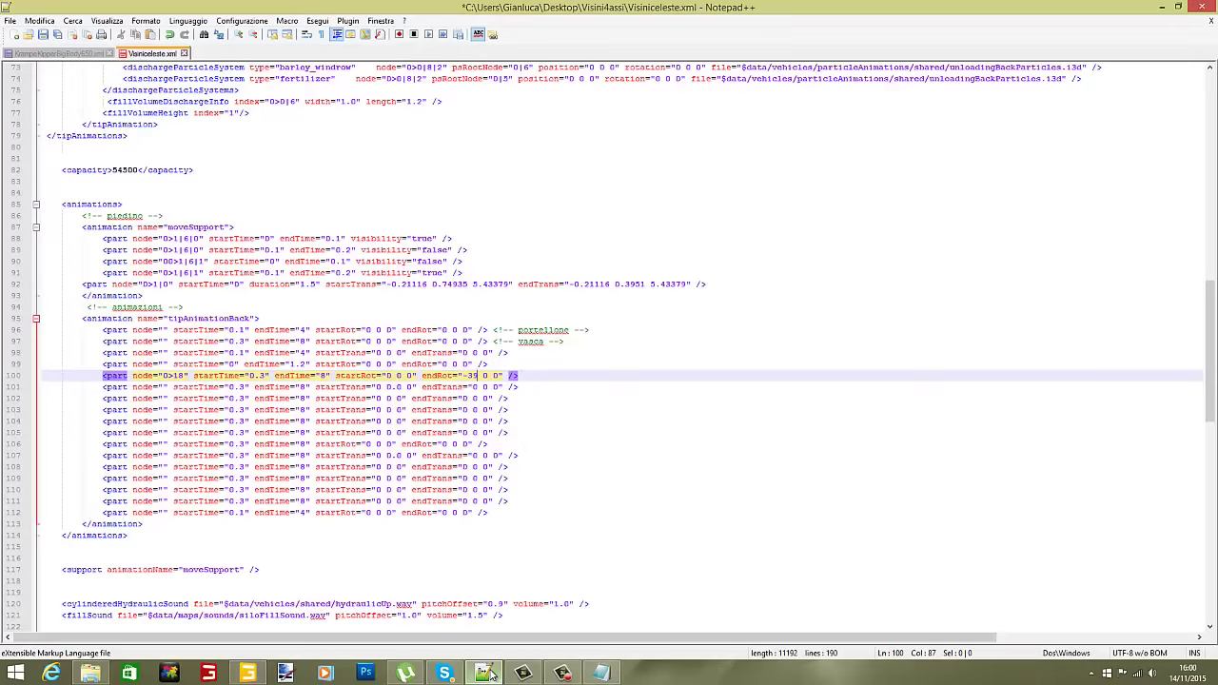
{"action": "left_click", "coordinate": [485, 673]}
Copy Cylinder03's index path 0>18|0|0 and paste it as the node value on line 101 of the XML in Notepad++.
{"action": "left_click_drag", "start_coordinate": [1106, 114], "coordinate": [1073, 115]}
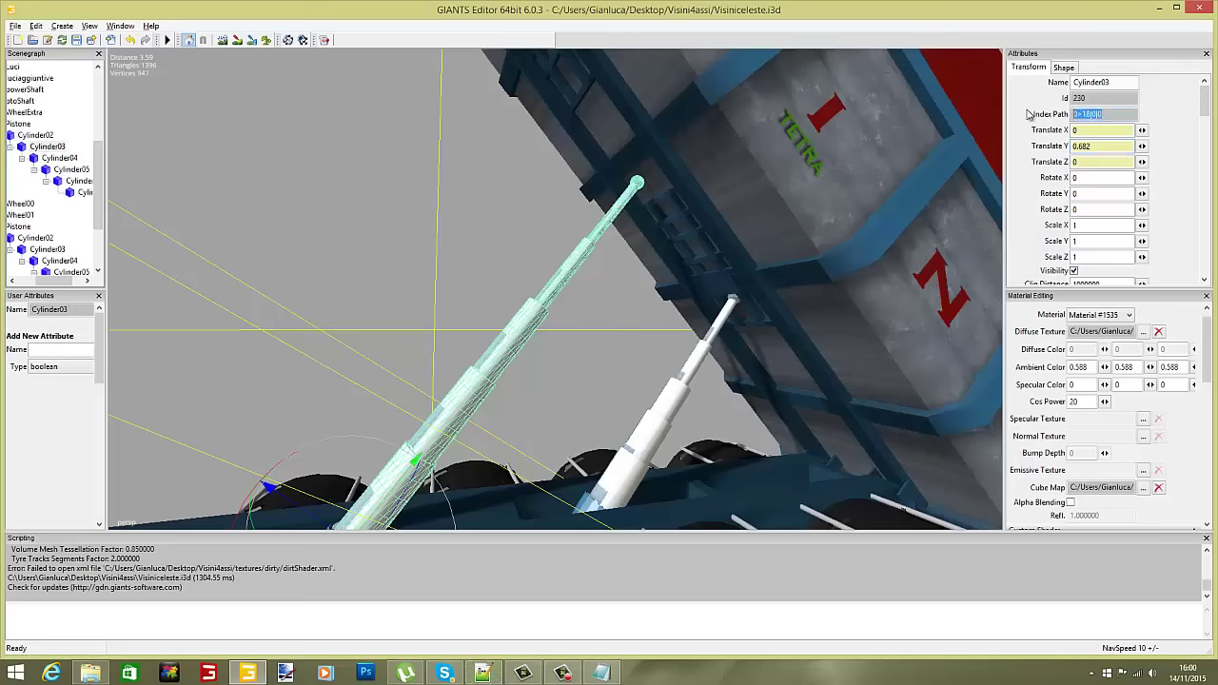
{"action": "right_click", "coordinate": [1075, 115]}
{"action": "left_click", "coordinate": [1077, 147]}
{"action": "left_click", "coordinate": [484, 673]}
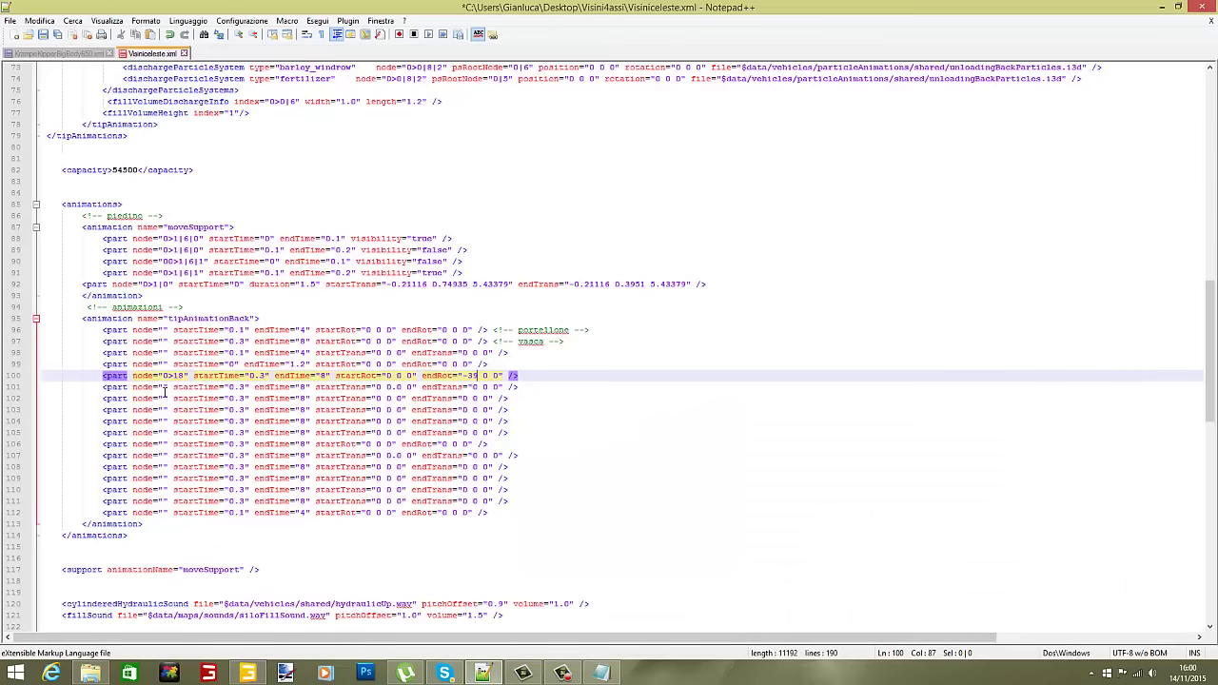
{"action": "left_click", "coordinate": [163, 387]}
{"action": "right_click", "coordinate": [164, 388]}
{"action": "left_click", "coordinate": [168, 422]}
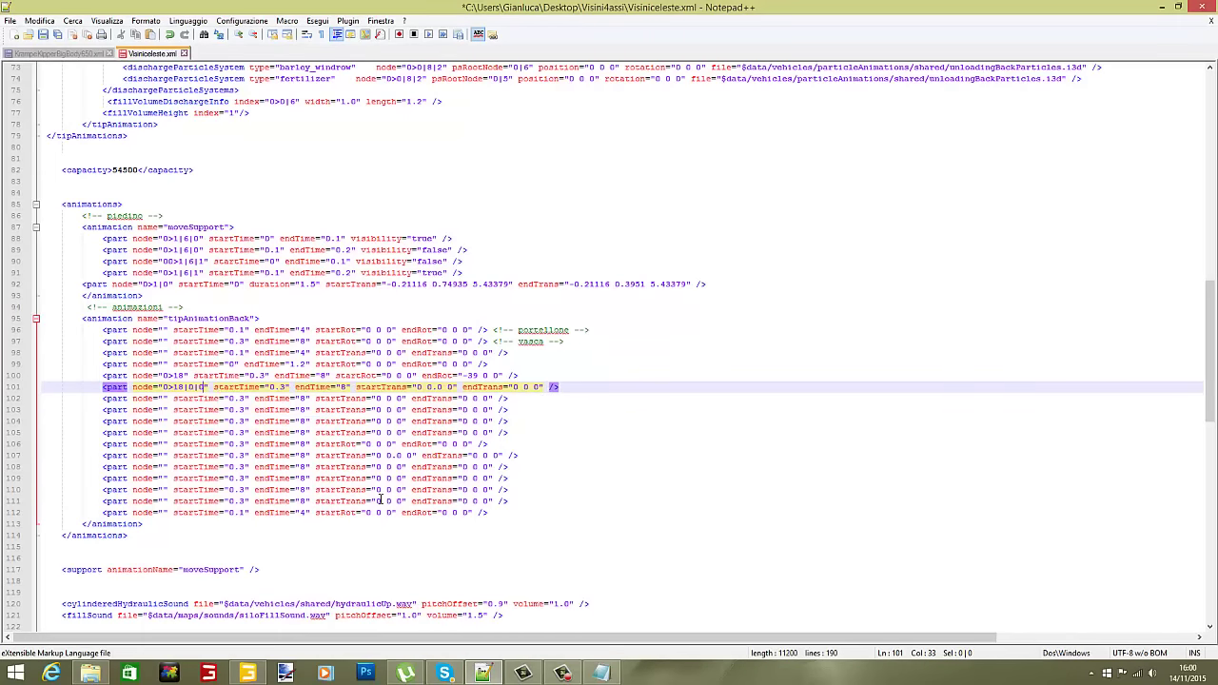
Correct startTrans to "0 0 0" in the tipAnimationBack parts on lines 101 and 107.
{"action": "left_click", "coordinate": [483, 388]}
{"action": "key", "text": "BackSpace"}
{"action": "key", "text": "BackSpace"}
{"action": "left_click", "coordinate": [396, 456]}
{"action": "key", "text": "BackSpace"}
{"action": "key", "text": "BackSpace"}
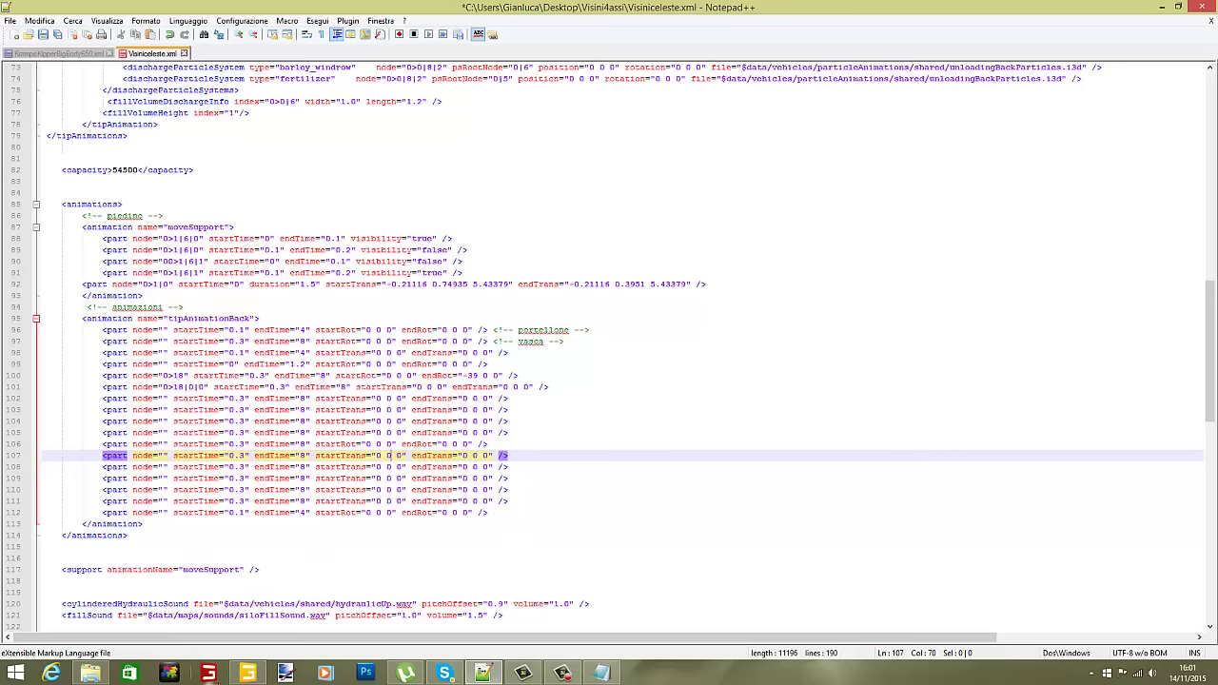
Copy Cylinder03's Translate Y from GIANTS Editor into line 101 in Notepad++, making endTrans "0 0.682 0".
{"action": "left_click", "coordinate": [246, 672]}
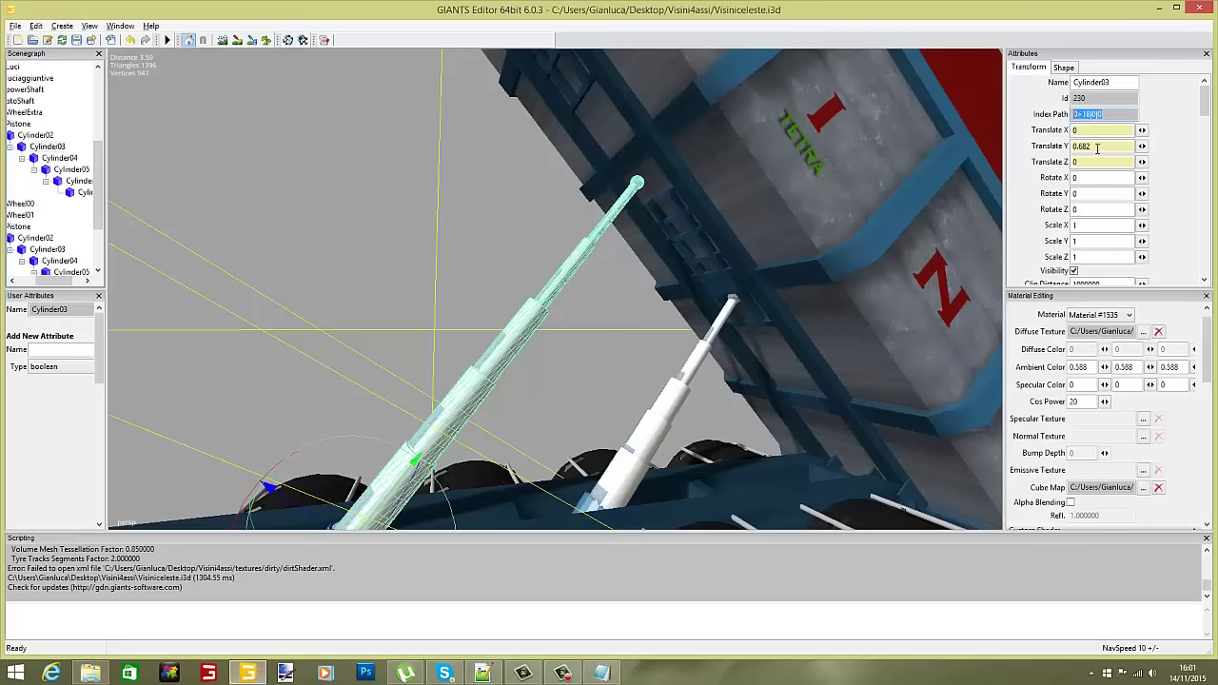
{"action": "double_click", "coordinate": [1085, 148]}
{"action": "key", "text": "ctrl+c"}
{"action": "right_click", "coordinate": [1091, 145]}
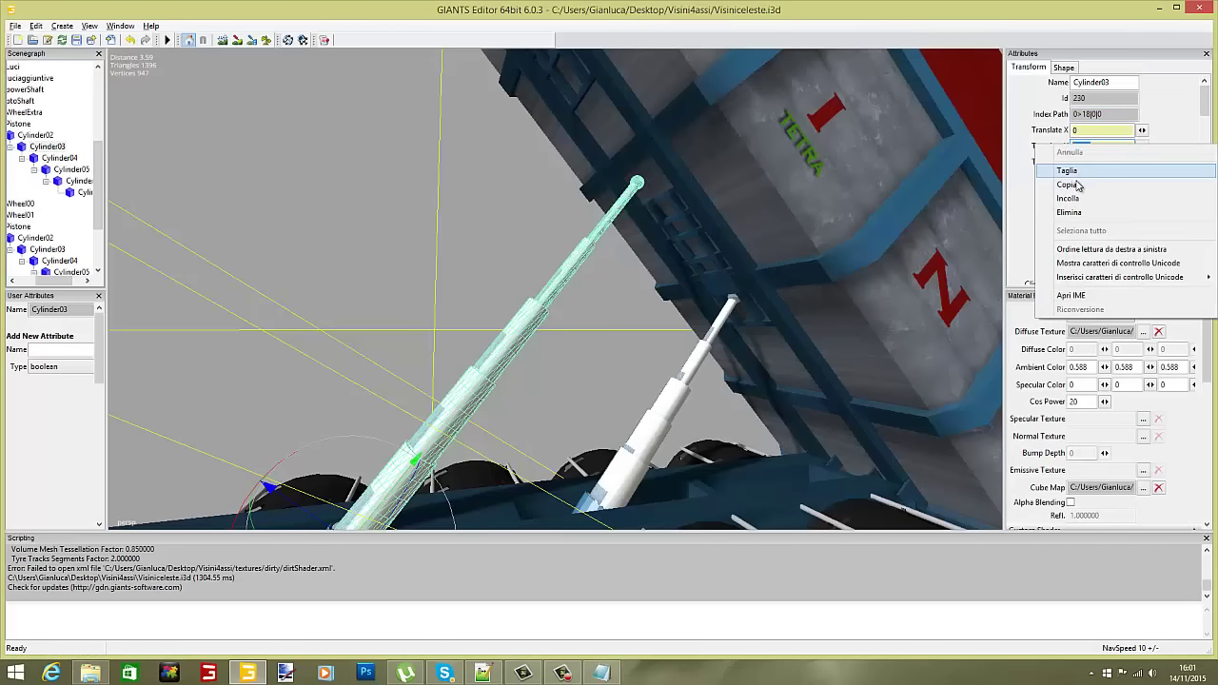
{"action": "left_click", "coordinate": [1068, 184]}
{"action": "left_click", "coordinate": [482, 673]}
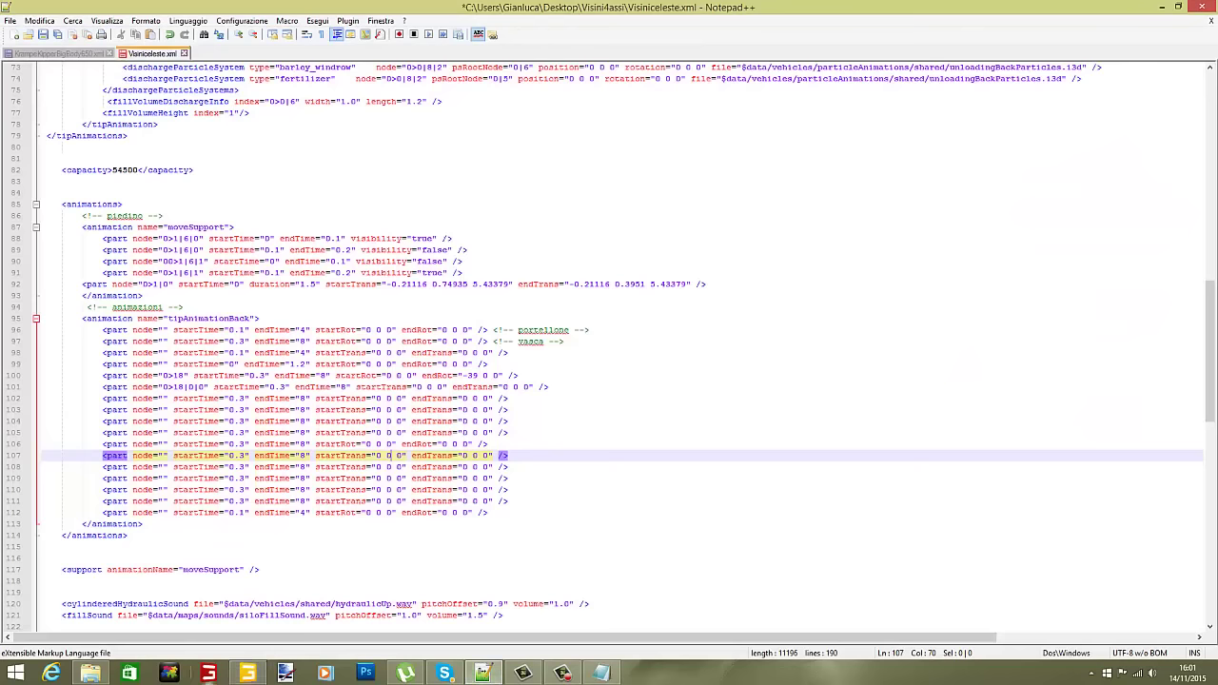
{"action": "left_click", "coordinate": [252, 674]}
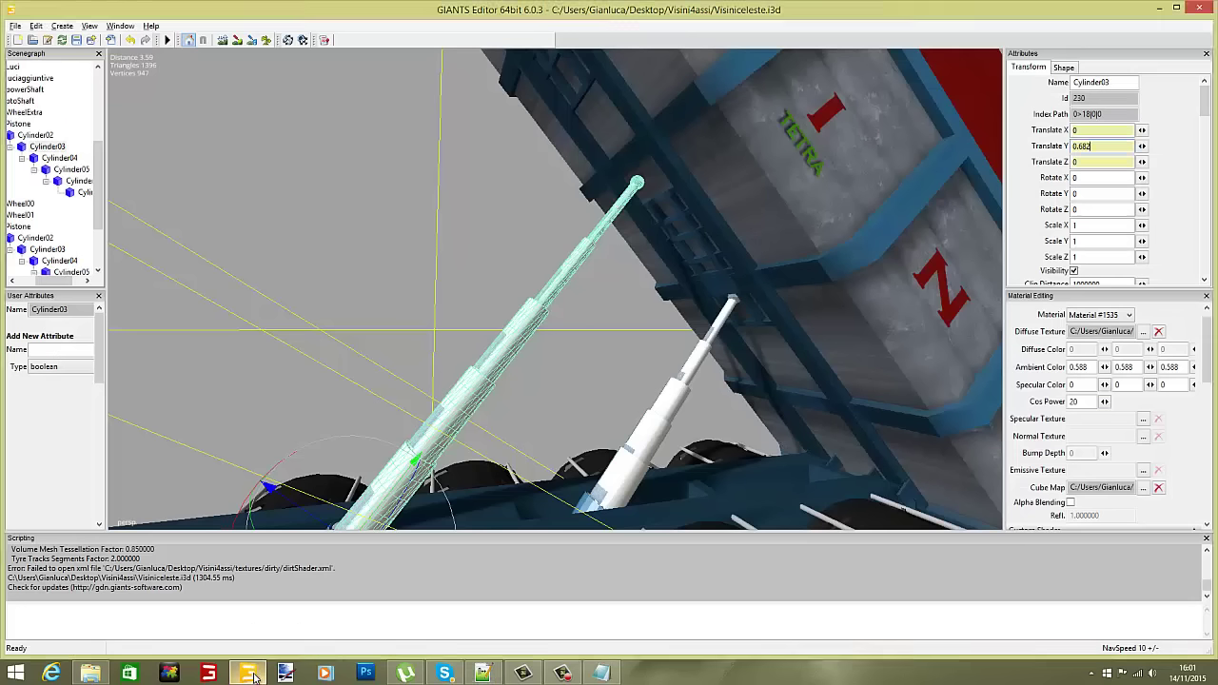
{"action": "left_click", "coordinate": [252, 675]}
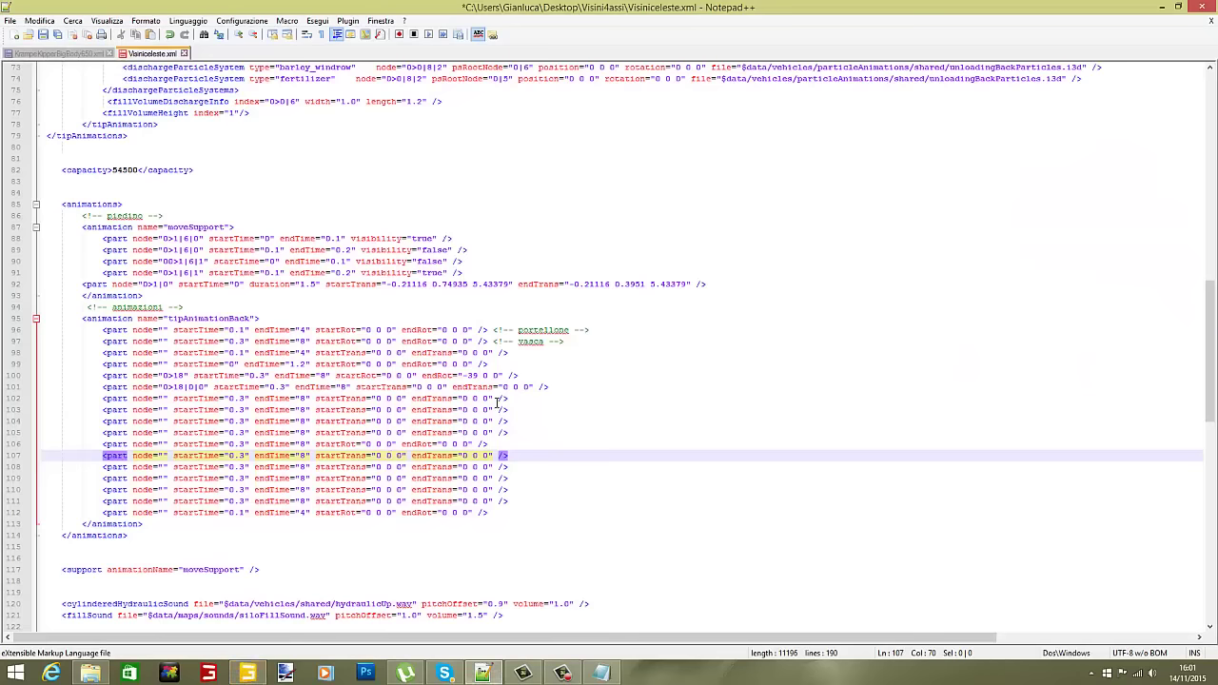
{"action": "left_click", "coordinate": [518, 387]}
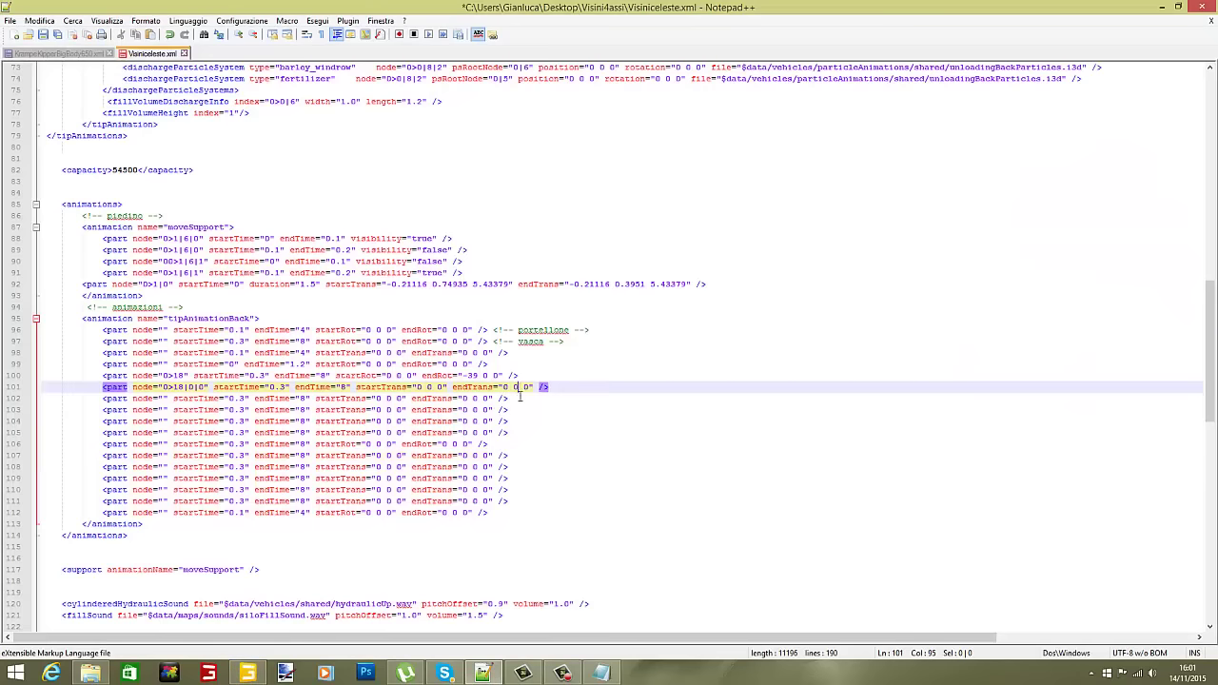
{"action": "key", "text": "BackSpace"}
{"action": "right_click", "coordinate": [514, 385]}
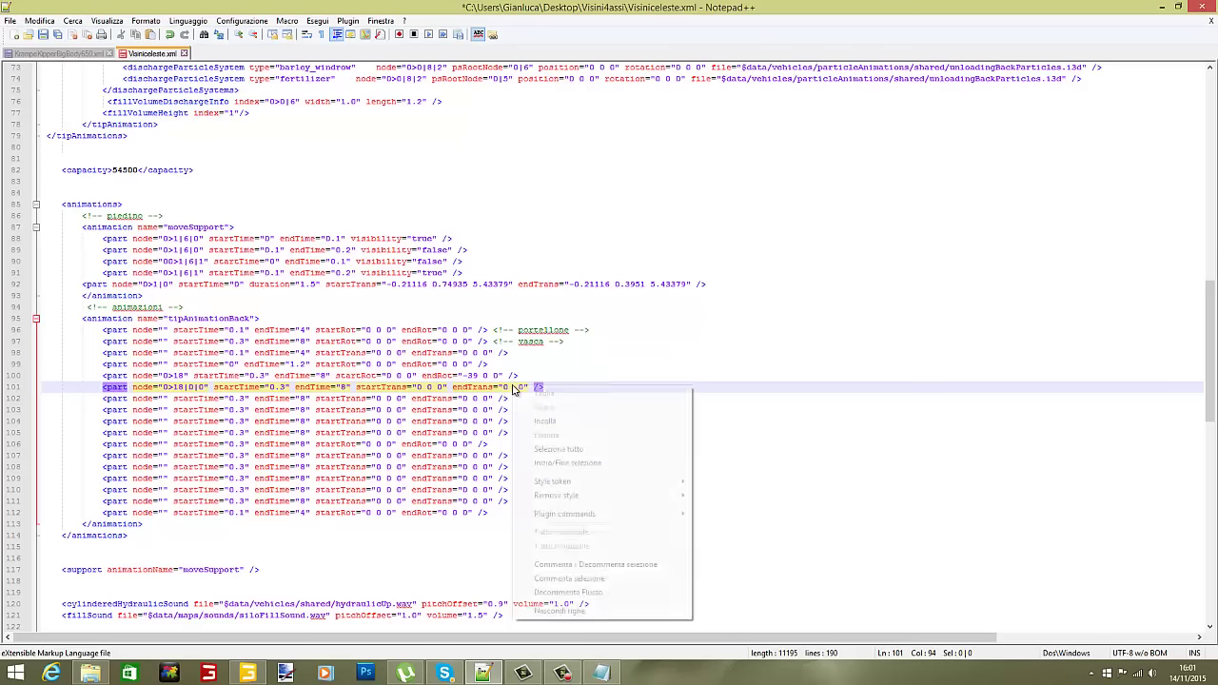
{"action": "left_click", "coordinate": [544, 421]}
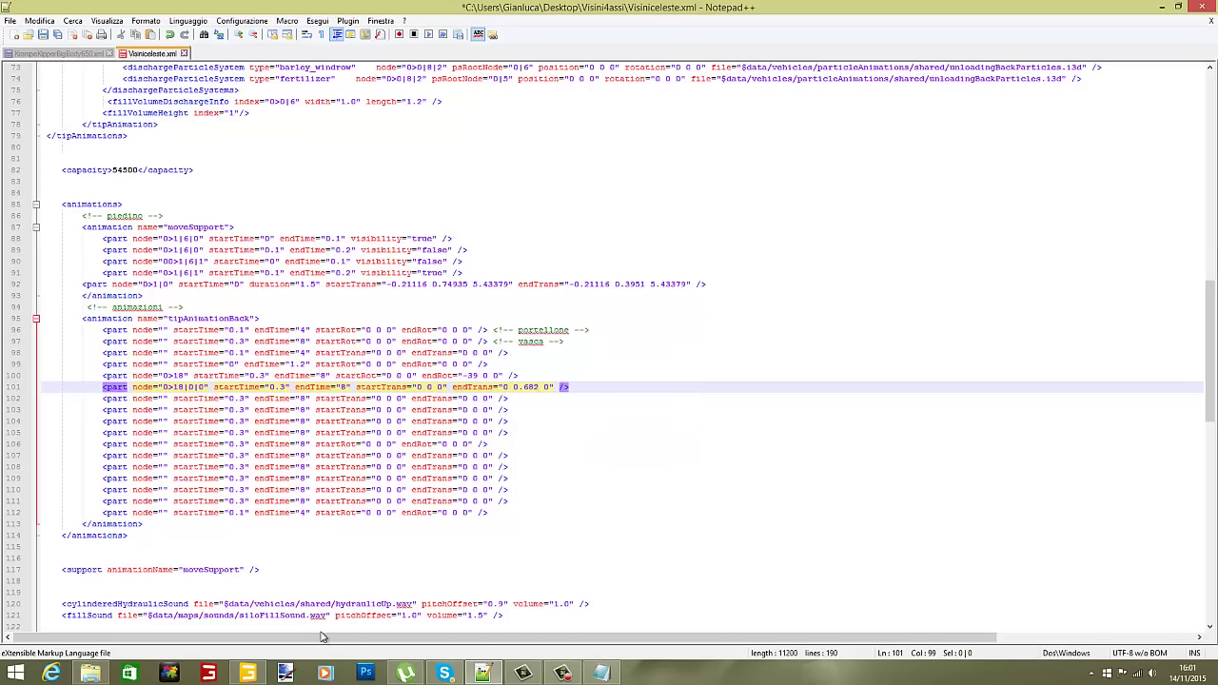
Copy Cylinder04's index path 0>18|0|0|0 from GIANTS Editor and paste it as the node value on line 102 in Notepad++.
{"action": "left_click", "coordinate": [253, 673]}
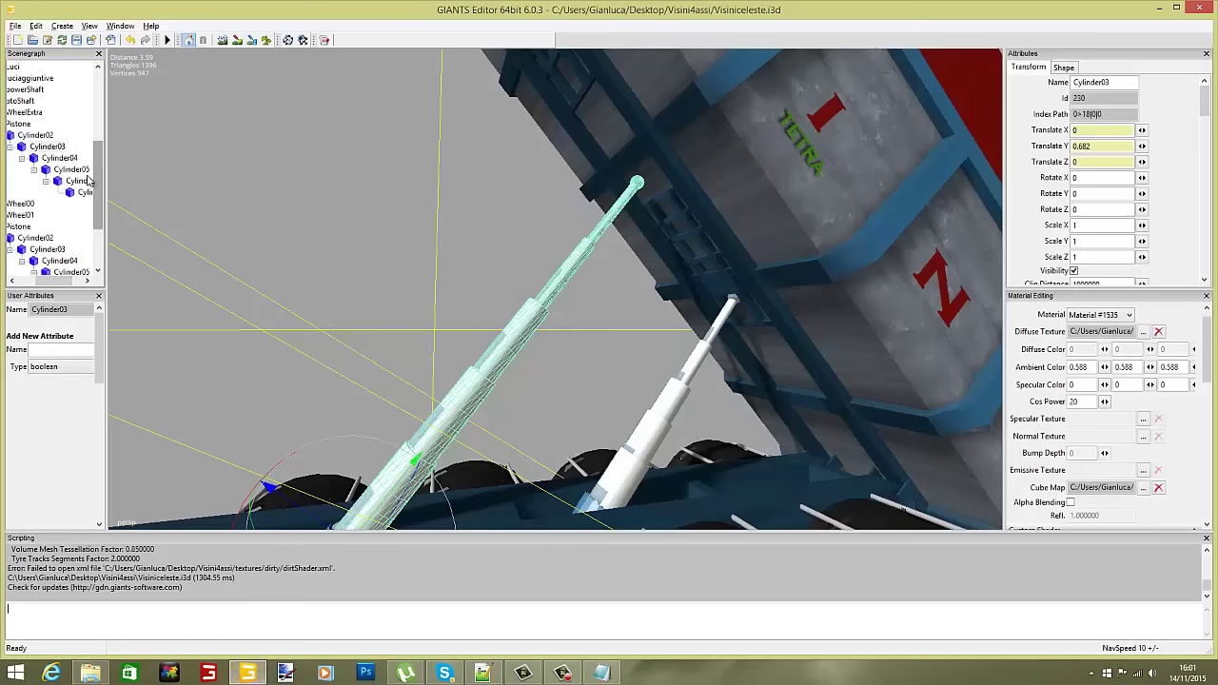
{"action": "left_click", "coordinate": [65, 158]}
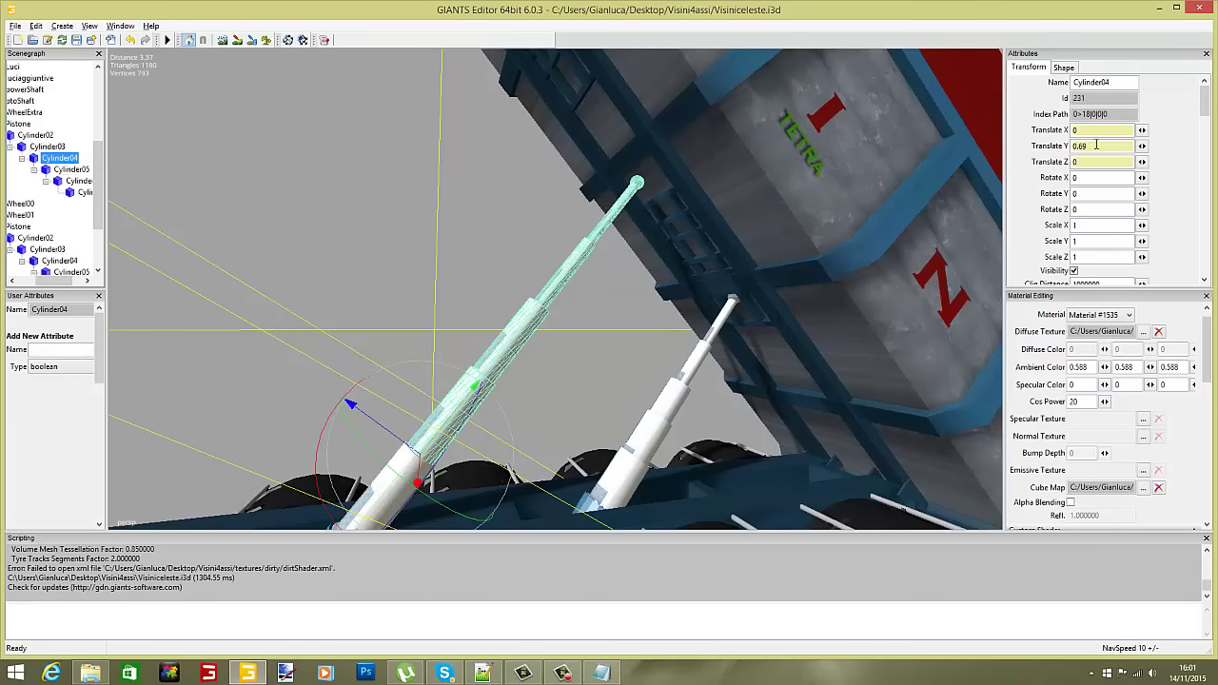
{"action": "left_click_drag", "start_coordinate": [1092, 147], "coordinate": [1044, 149]}
{"action": "double_click", "coordinate": [1123, 114]}
{"action": "right_click", "coordinate": [1123, 115]}
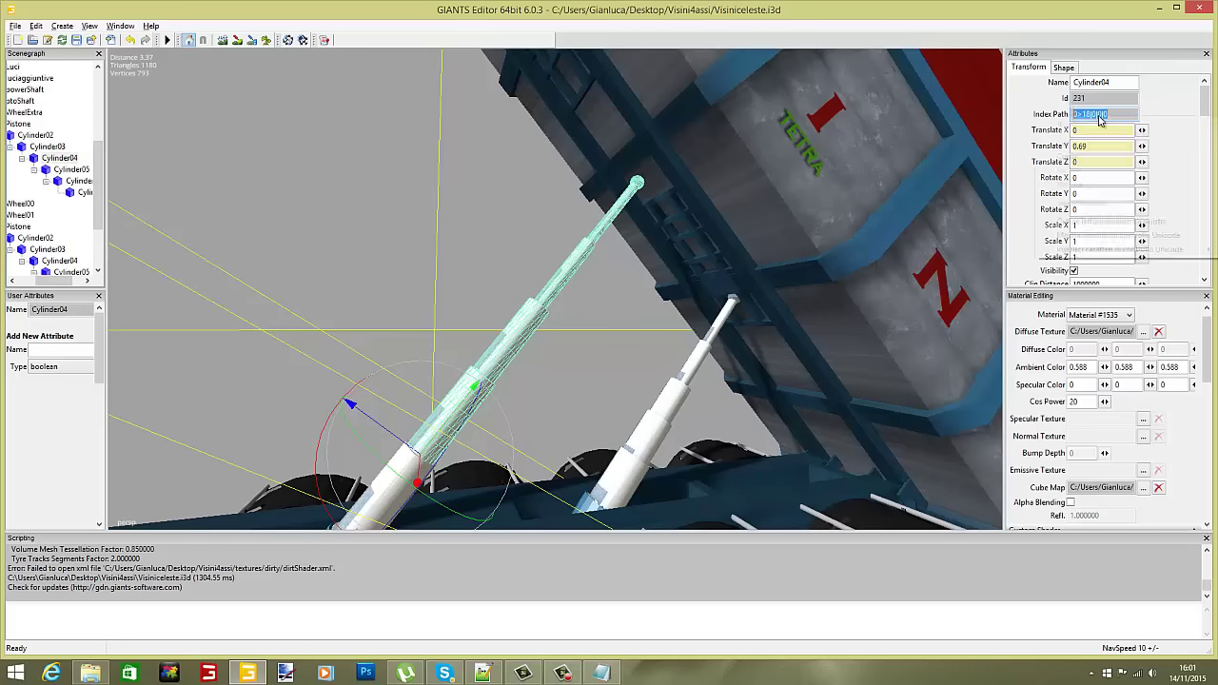
{"action": "left_click", "coordinate": [1066, 158]}
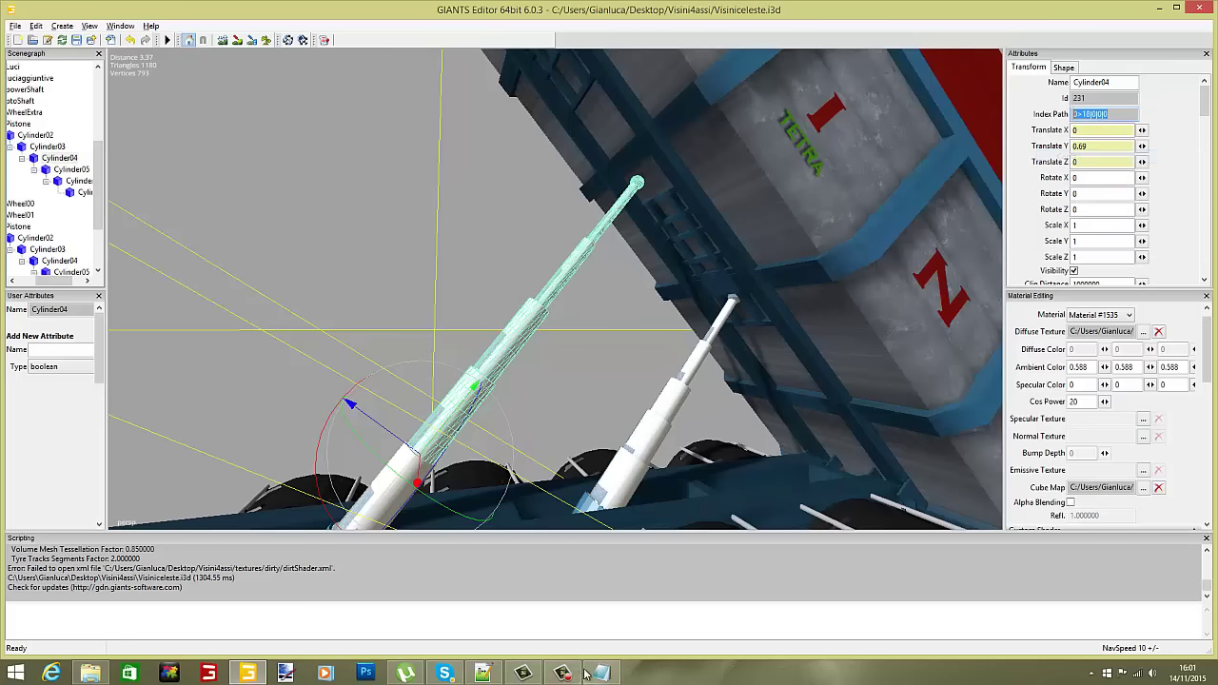
{"action": "left_click", "coordinate": [483, 674]}
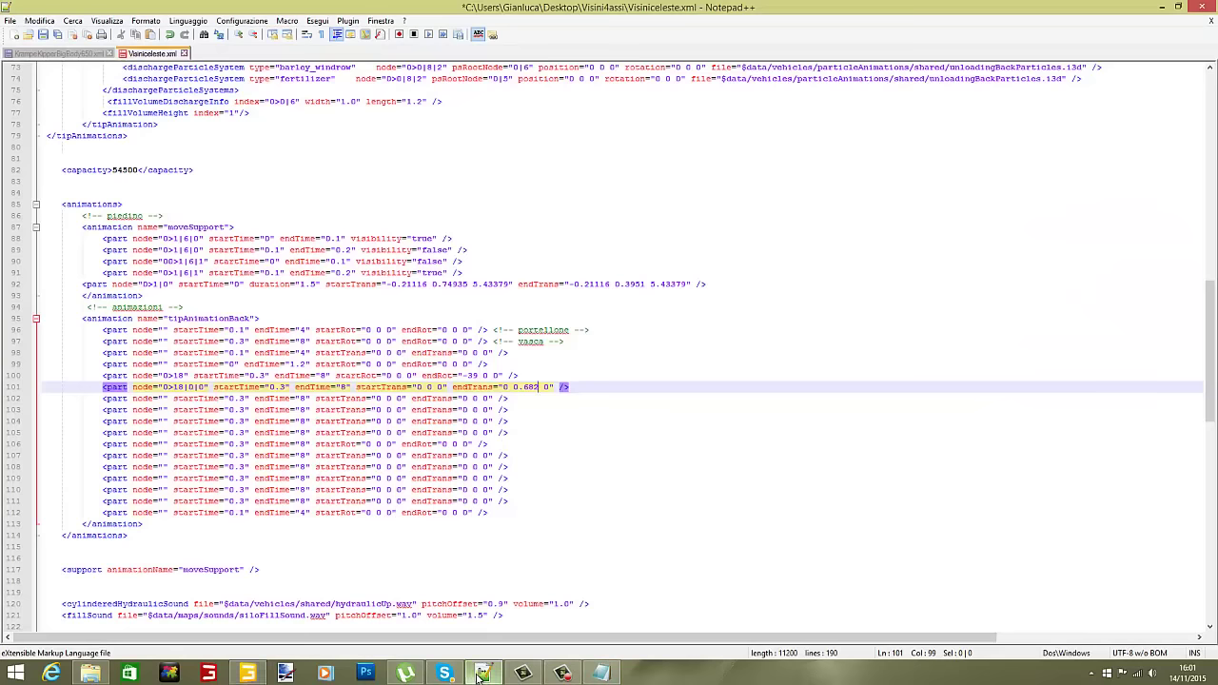
{"action": "left_click", "coordinate": [163, 398]}
{"action": "right_click", "coordinate": [163, 399]}
{"action": "left_click", "coordinate": [199, 436]}
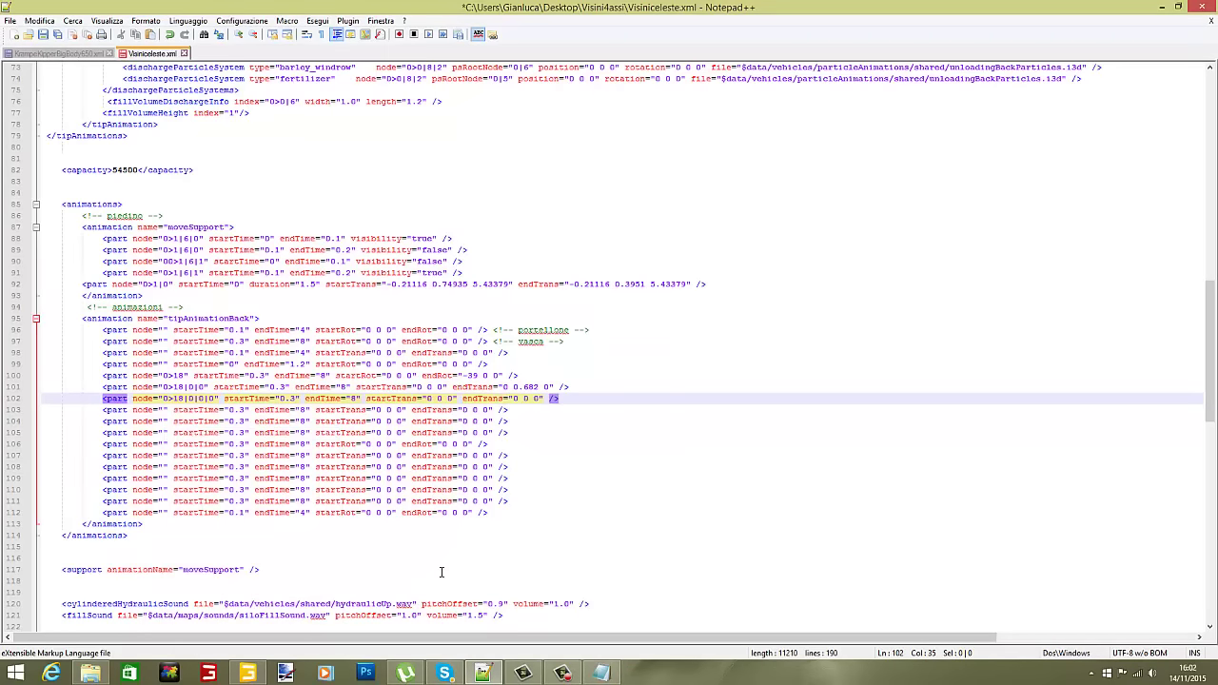
Look up Cylinder04's Translate Y in GIANTS Editor and set endTrans to "0 0.69 0" on line 102 in Notepad++.
{"action": "left_click", "coordinate": [246, 674]}
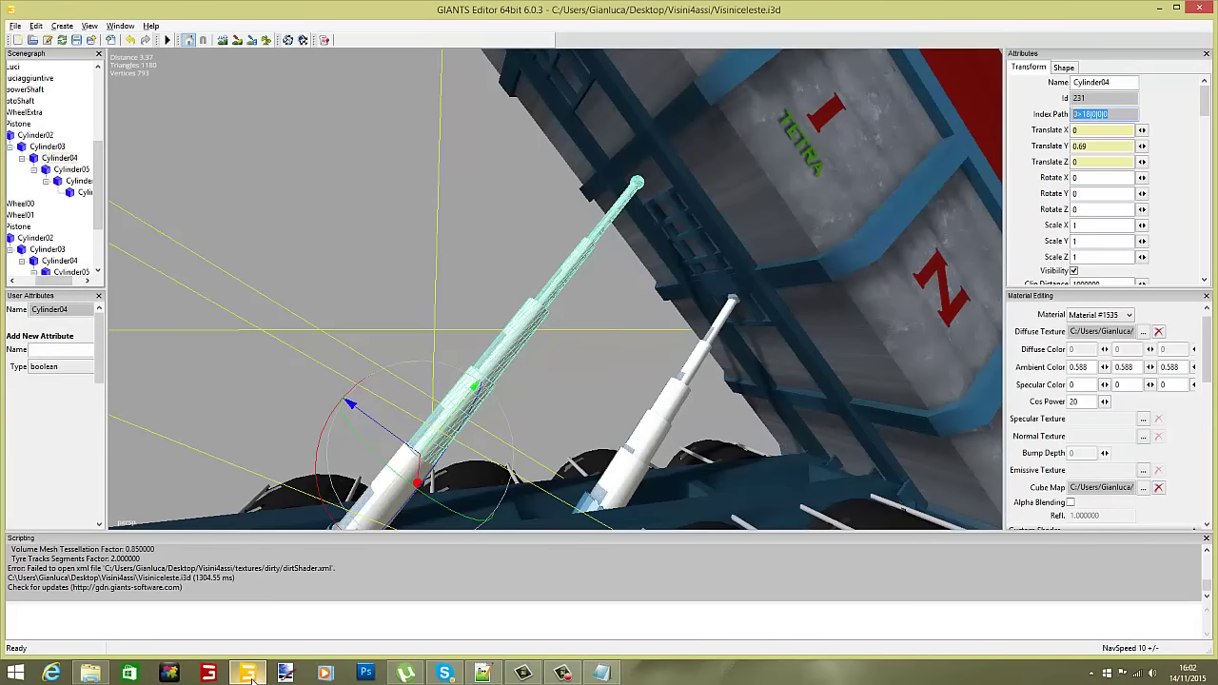
{"action": "left_click", "coordinate": [250, 675]}
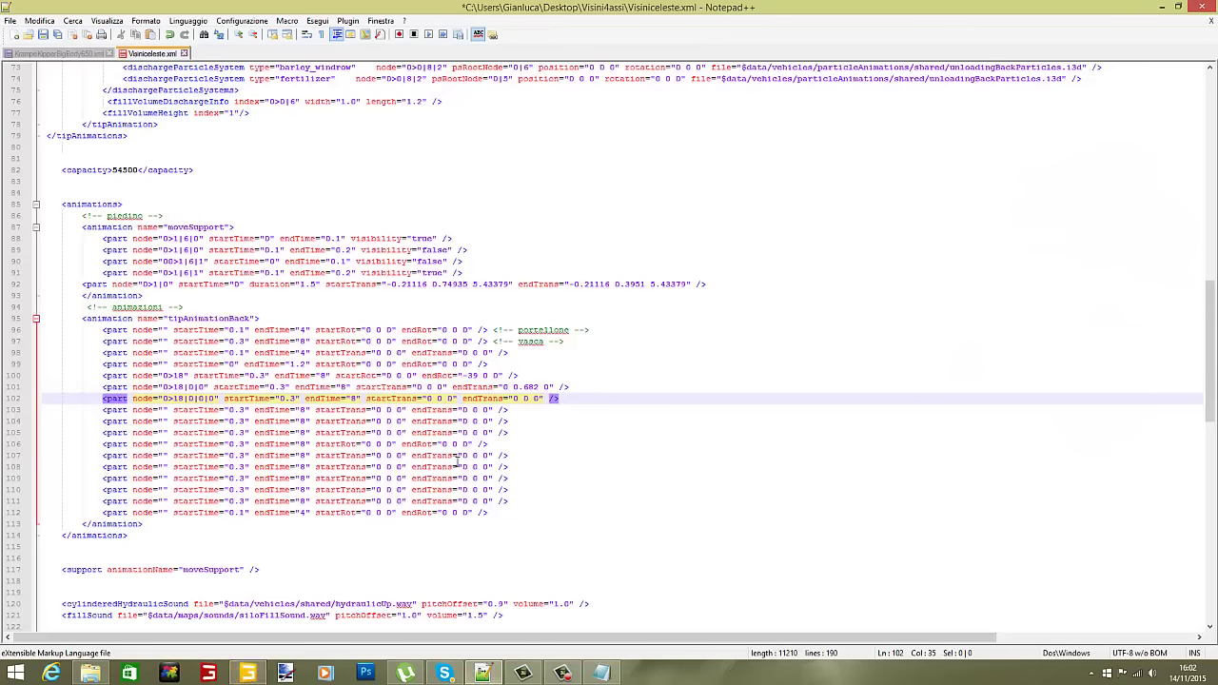
{"action": "left_click", "coordinate": [525, 398]}
{"action": "type", "text": "."}
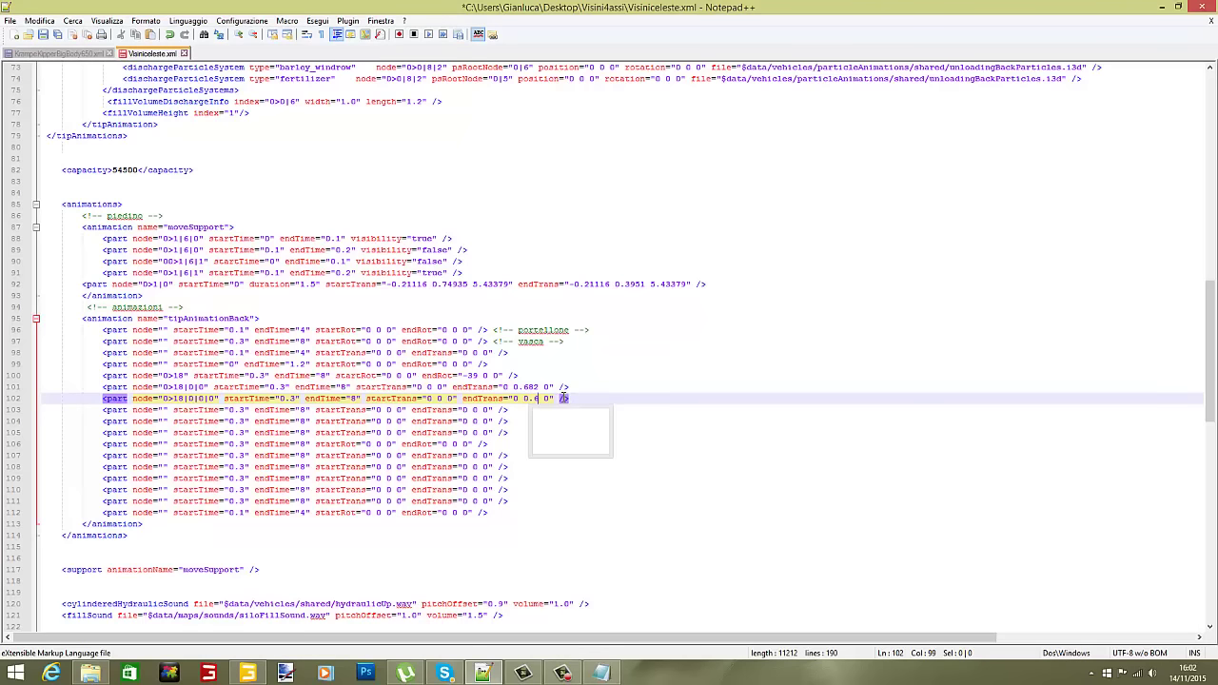
{"action": "type", "text": "69"}
Select Cylinder05 under the first Pistone in GIANTS Editor and copy its index path 0>18|0|0|0|0.
{"action": "left_click", "coordinate": [246, 673]}
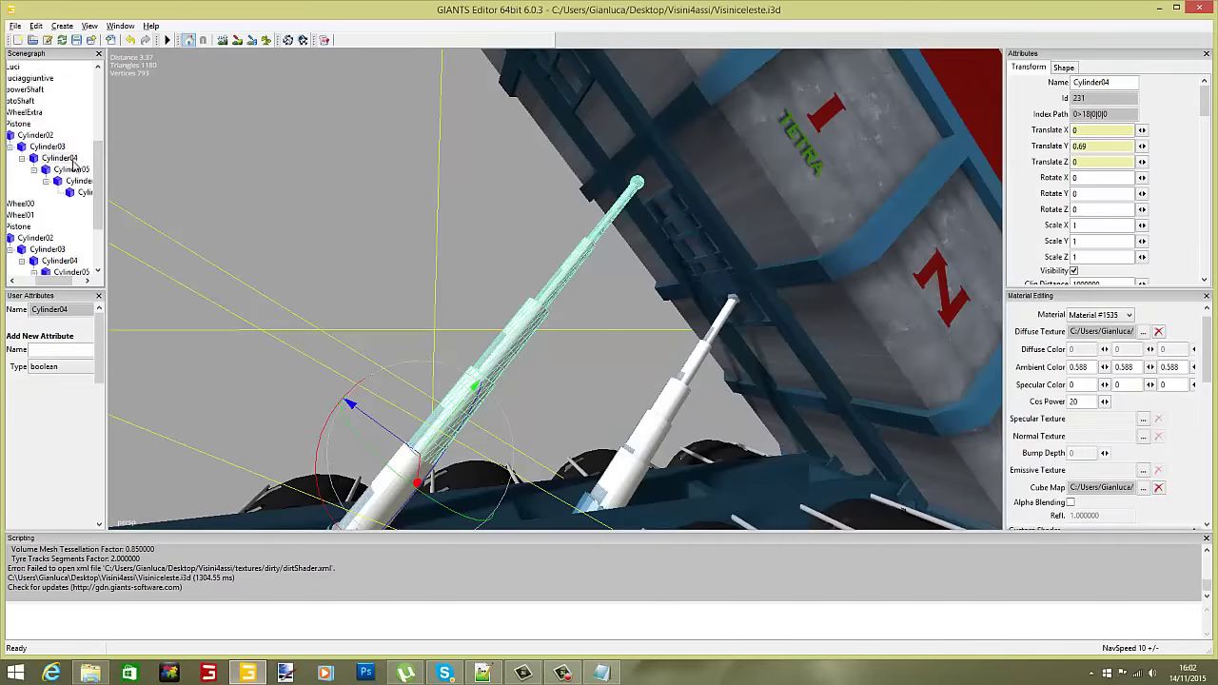
{"action": "left_click", "coordinate": [68, 160]}
{"action": "left_click", "coordinate": [72, 169]}
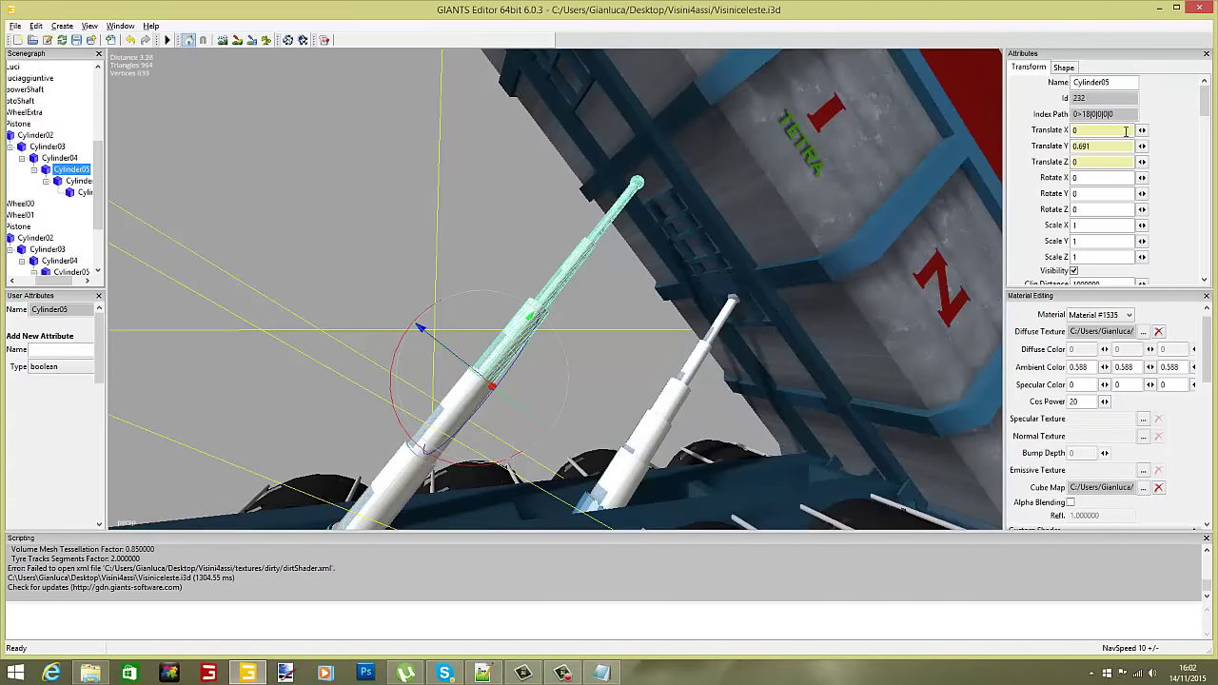
{"action": "left_click_drag", "start_coordinate": [1117, 116], "coordinate": [1033, 111]}
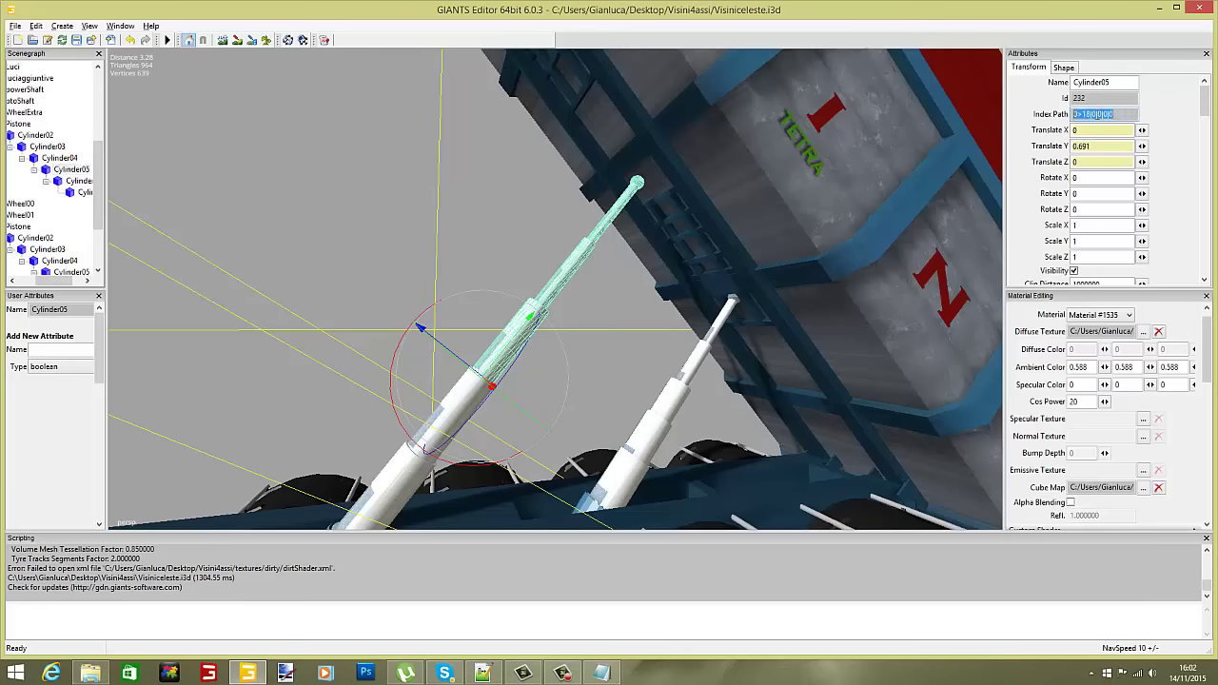
{"action": "right_click", "coordinate": [1101, 116]}
{"action": "left_click", "coordinate": [1065, 158]}
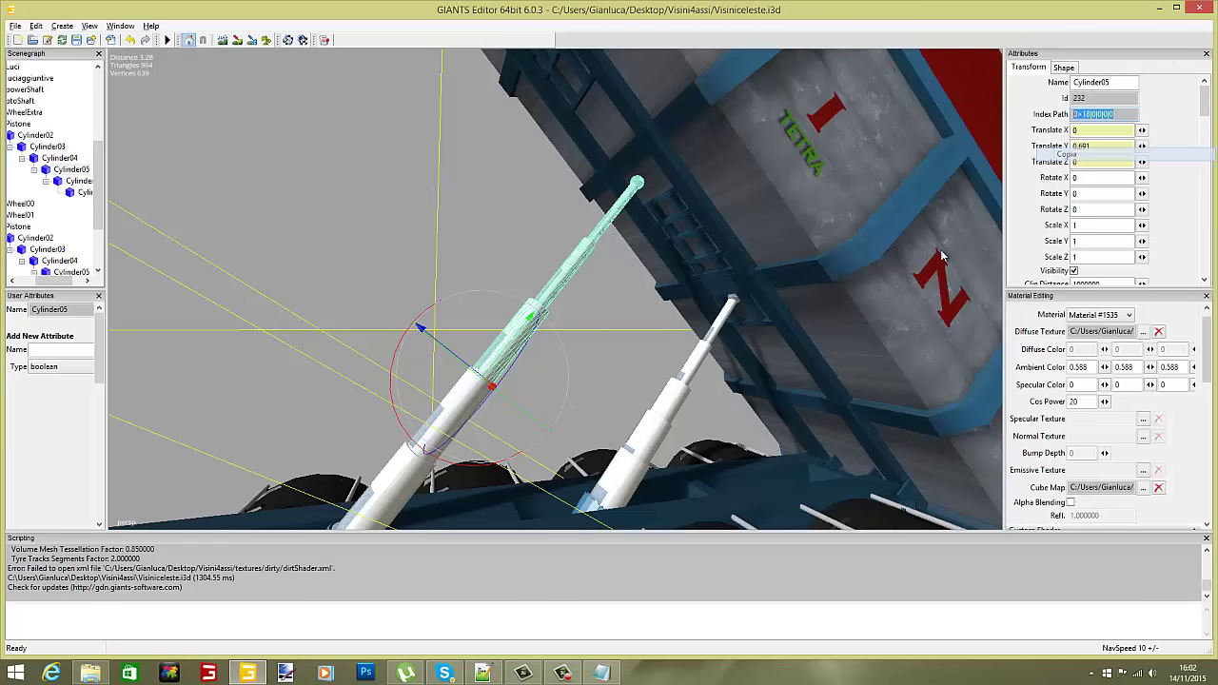
Paste Cylinder05's copied index path 0>18|0|0|0|0 as the node value on line 103 in Notepad++.
{"action": "left_click", "coordinate": [483, 673]}
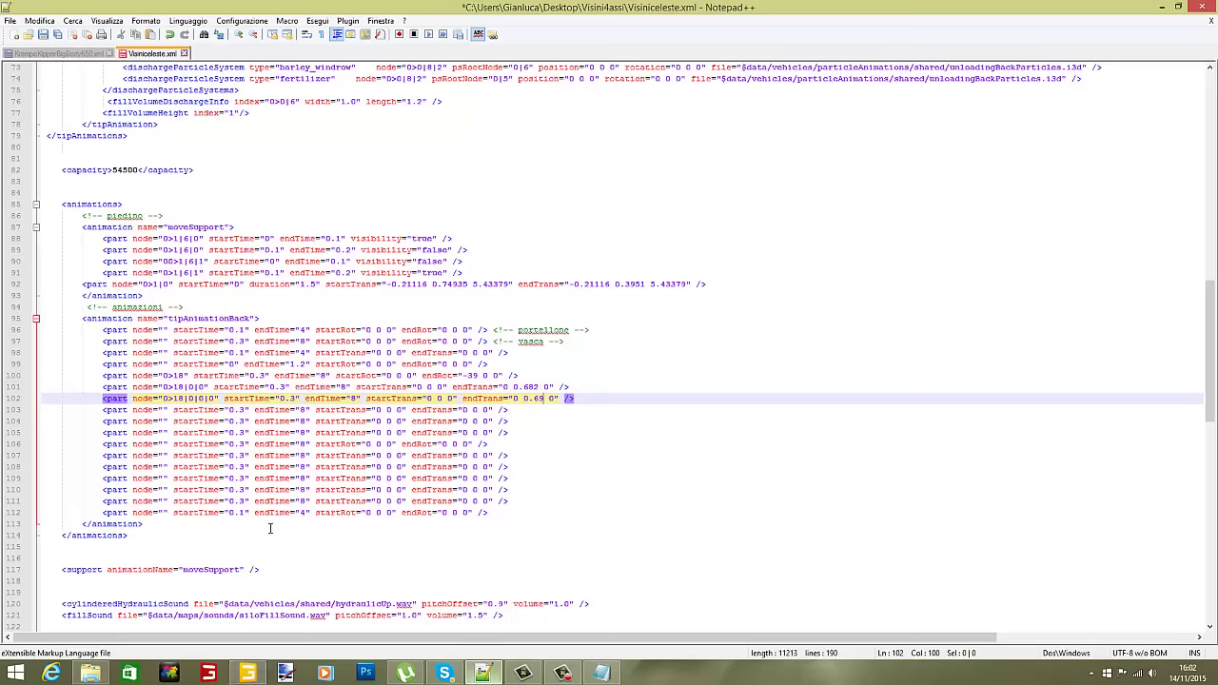
{"action": "left_click", "coordinate": [164, 412]}
{"action": "right_click", "coordinate": [164, 411]}
{"action": "left_click", "coordinate": [190, 448]}
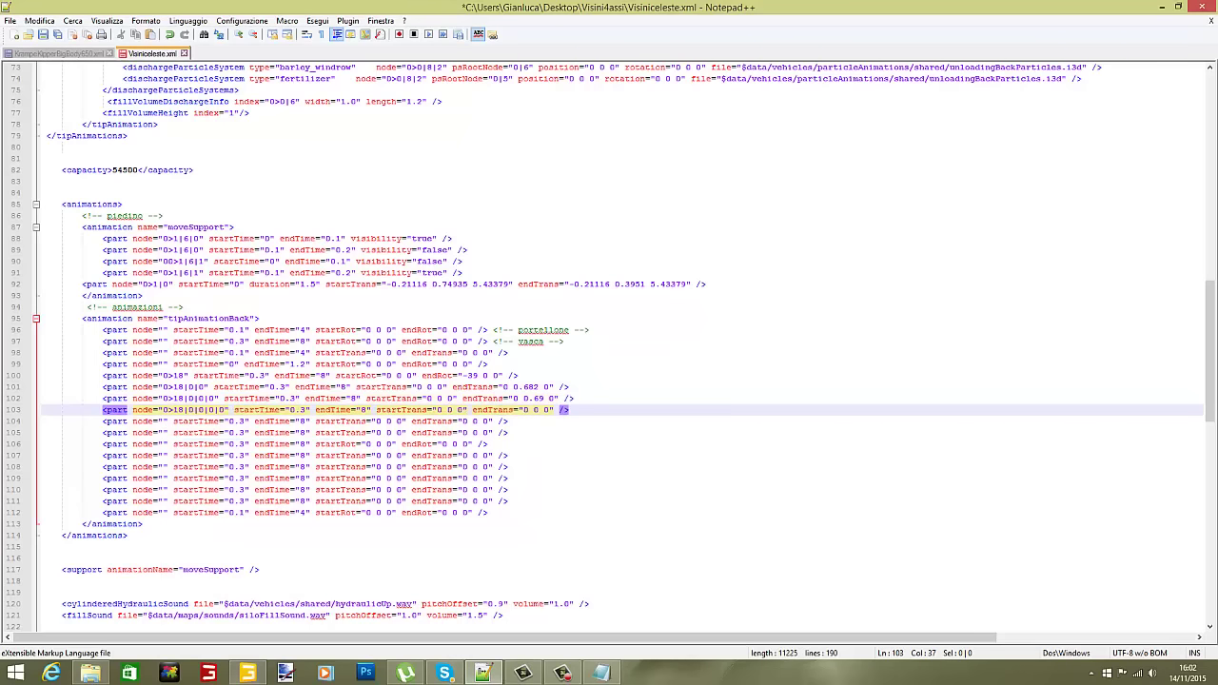
Look up Cylinder05's Translate Y in GIANTS Editor and set endTrans to "0 0.691 0" on line 103 in Notepad++.
{"action": "left_click", "coordinate": [246, 672]}
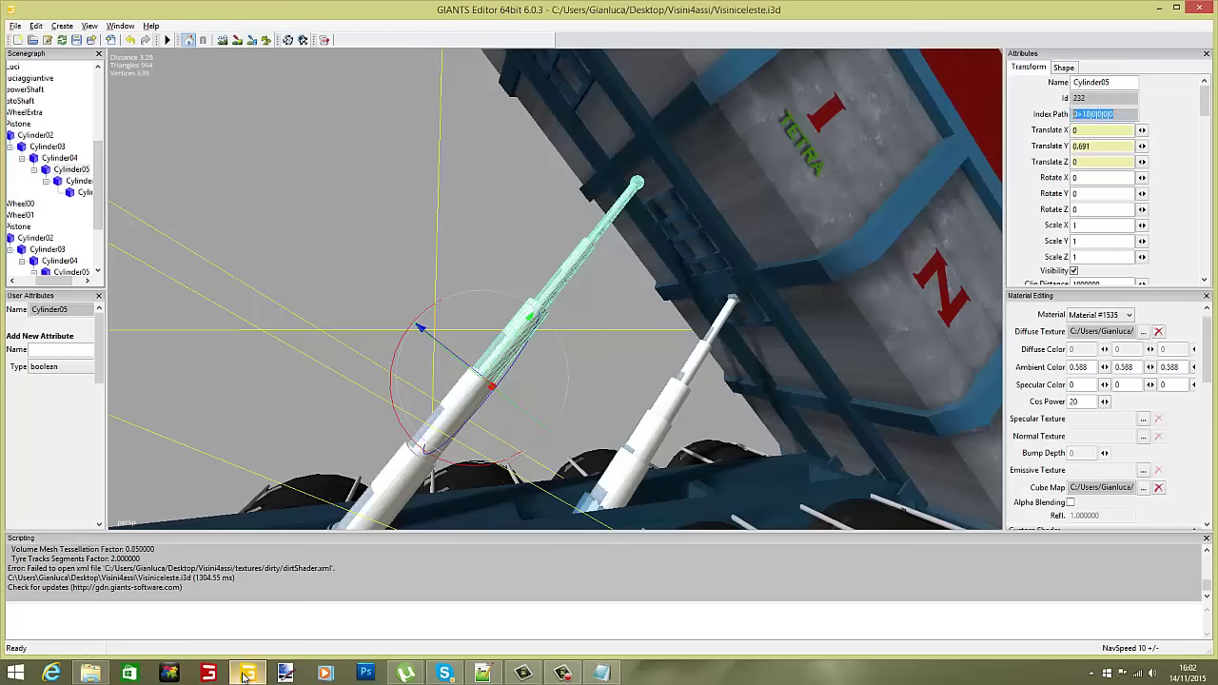
{"action": "left_click", "coordinate": [246, 673]}
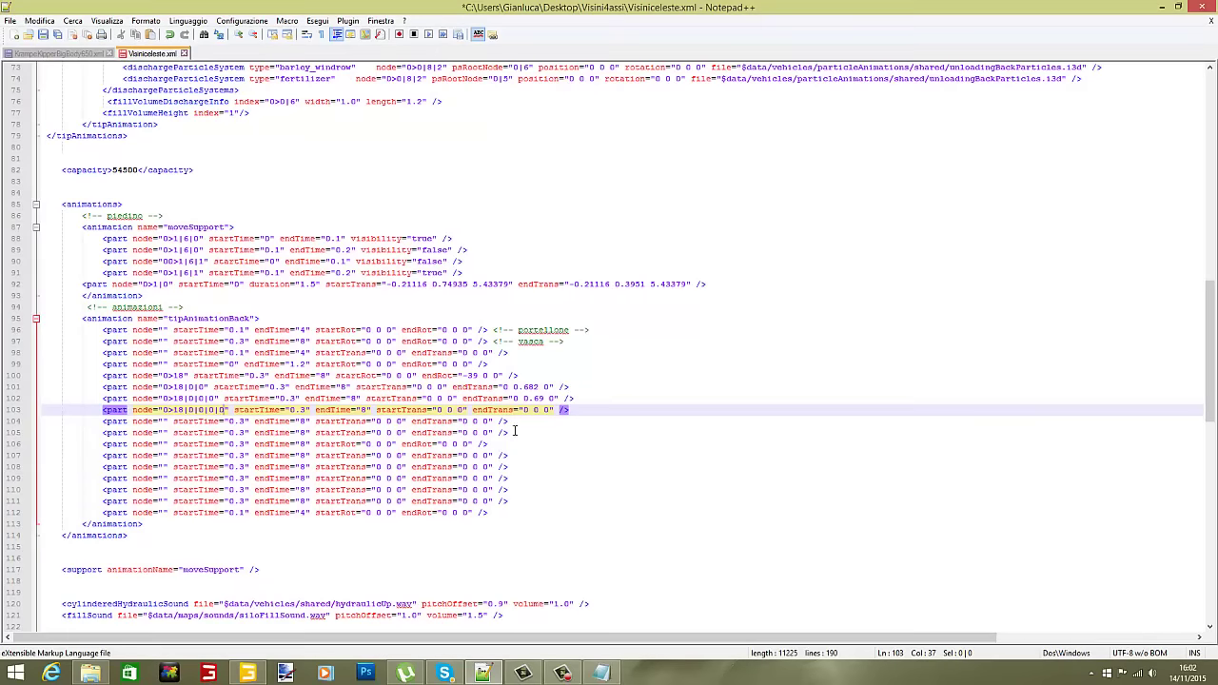
{"action": "left_click", "coordinate": [537, 411]}
{"action": "type", "text": ".691"}
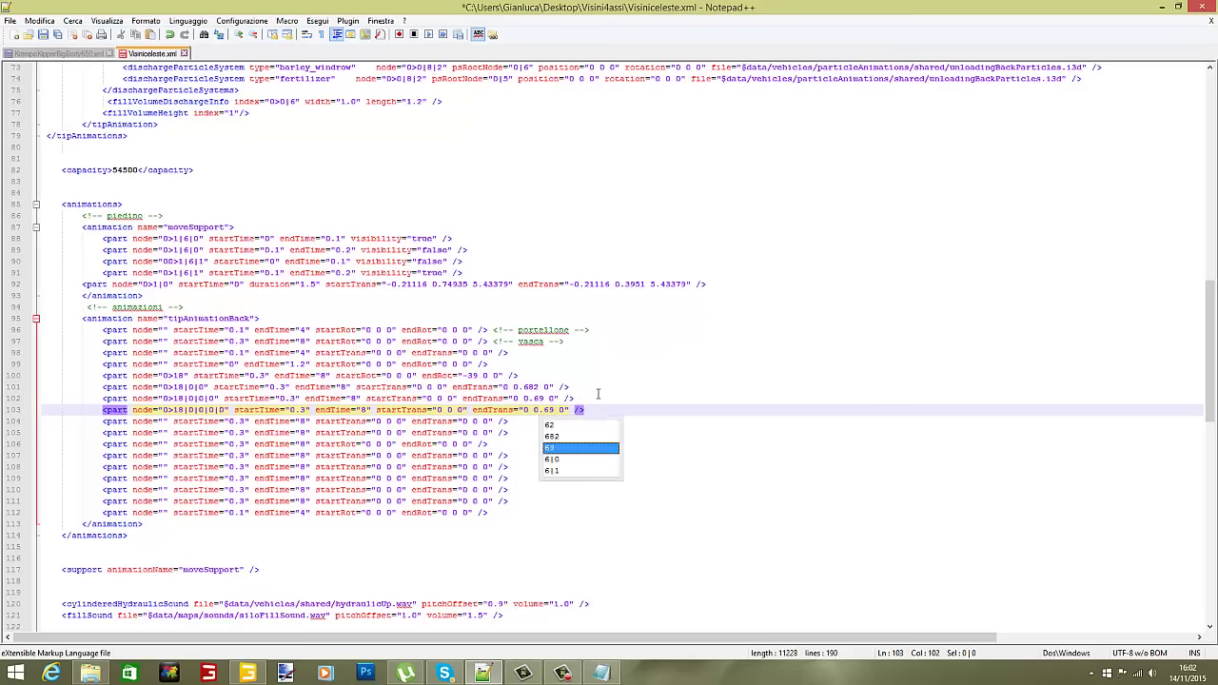
Copy Cylinder06's index path 0>18|0|0|0|0|0 from GIANTS Editor and paste it as the node value on line 104 in Notepad++.
{"action": "left_click", "coordinate": [247, 673]}
{"action": "left_click", "coordinate": [80, 182]}
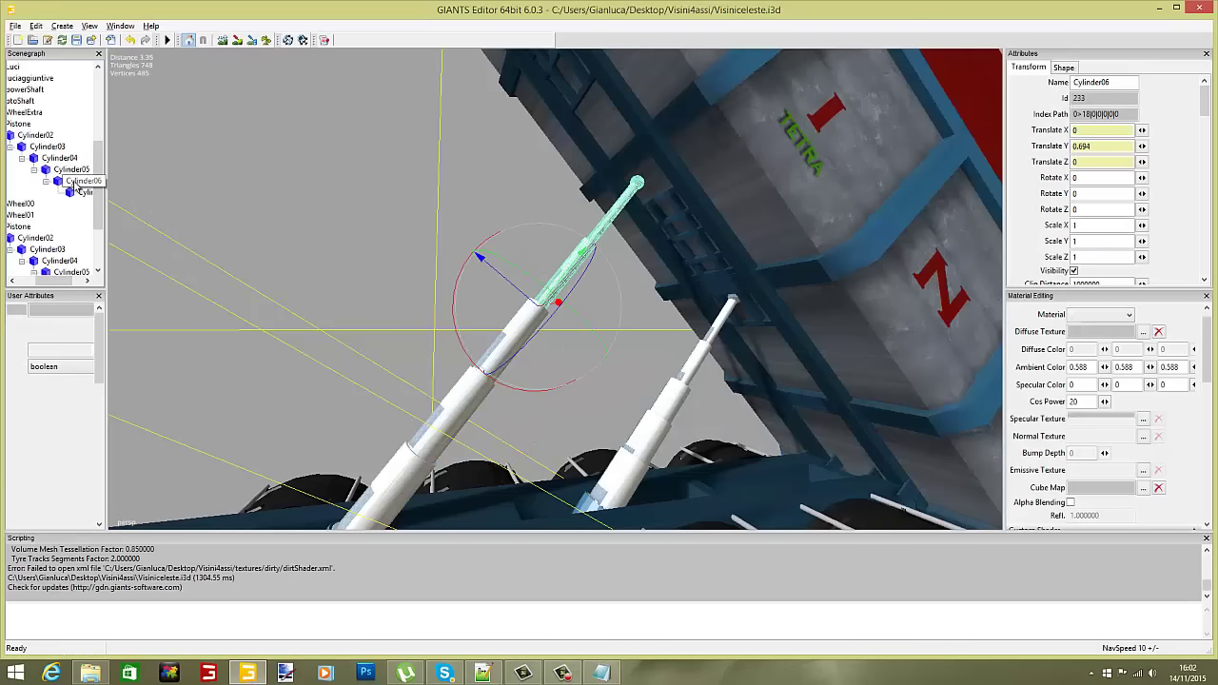
{"action": "double_click", "coordinate": [1104, 115]}
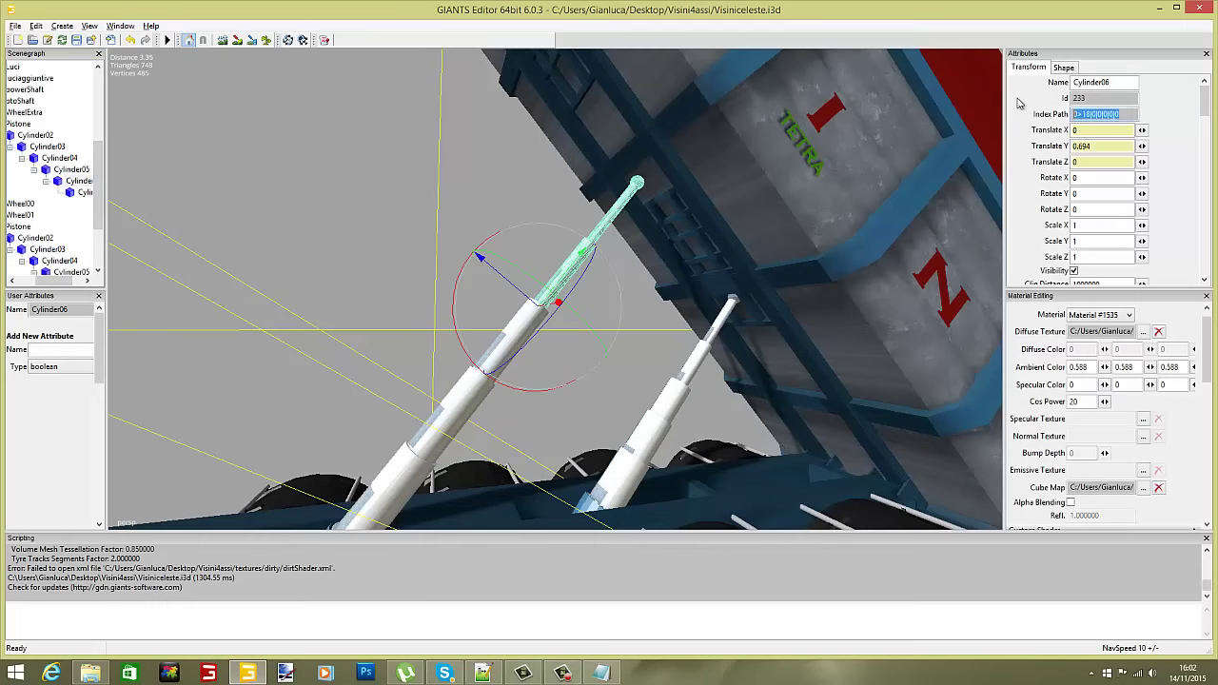
{"action": "right_click", "coordinate": [1104, 114]}
{"action": "left_click", "coordinate": [1090, 150]}
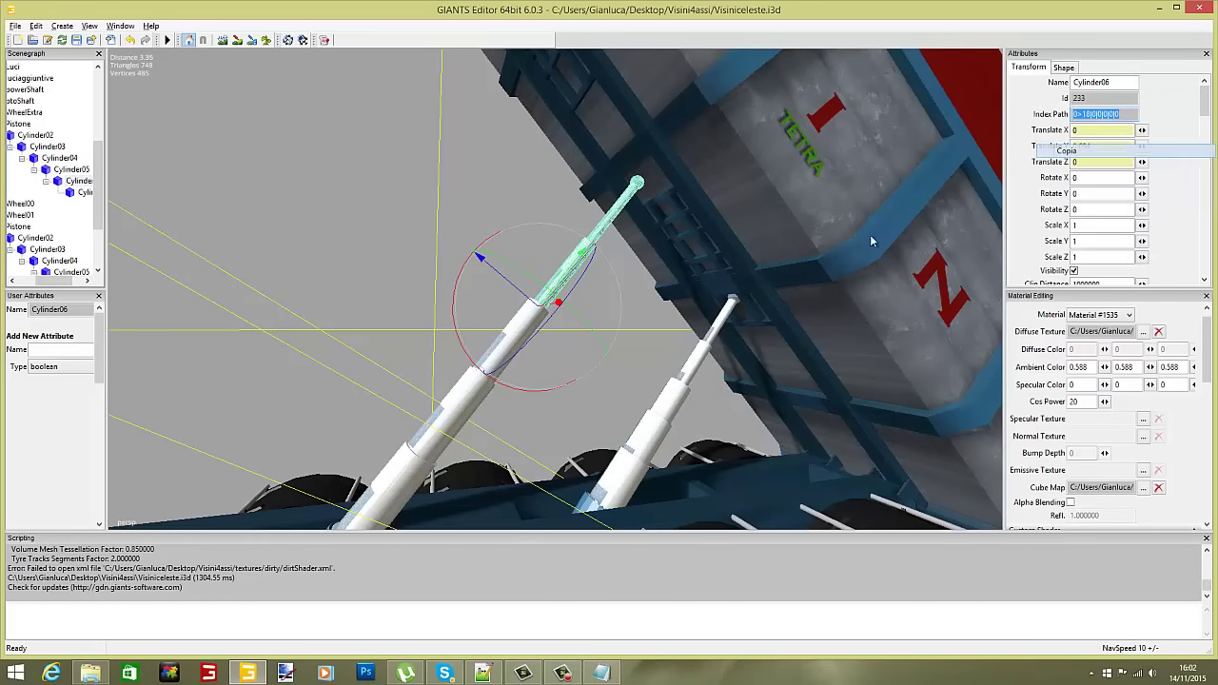
{"action": "left_click", "coordinate": [484, 672]}
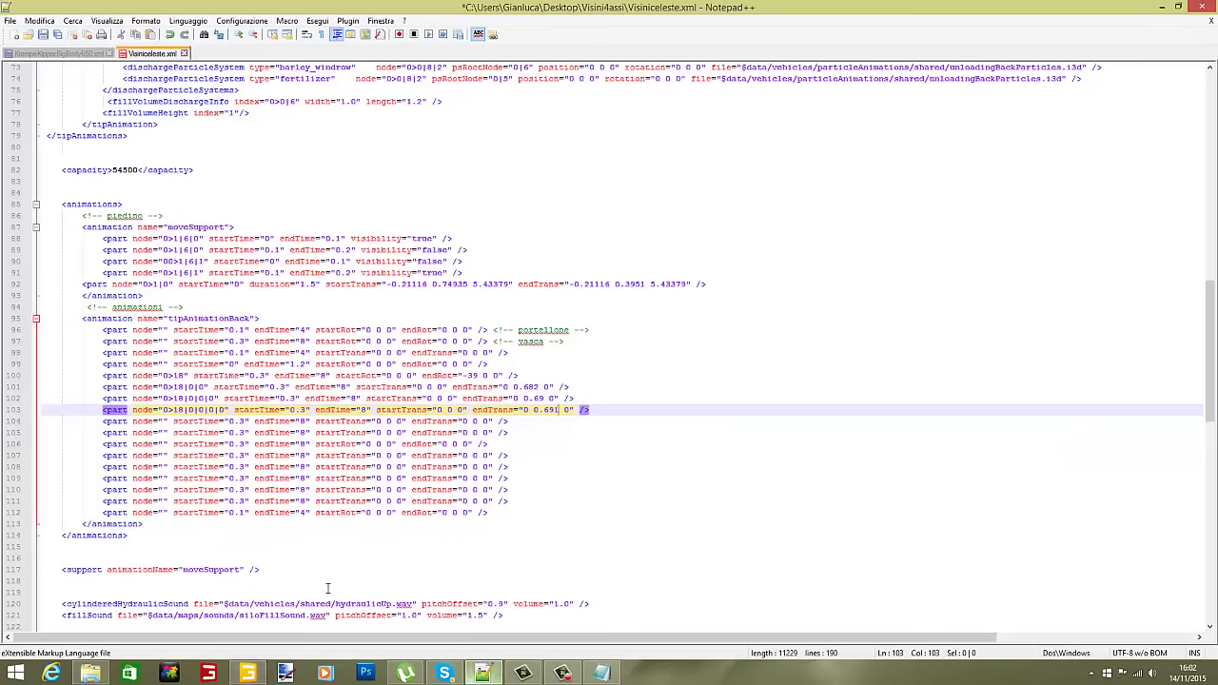
{"action": "left_click", "coordinate": [162, 424]}
{"action": "right_click", "coordinate": [162, 424]}
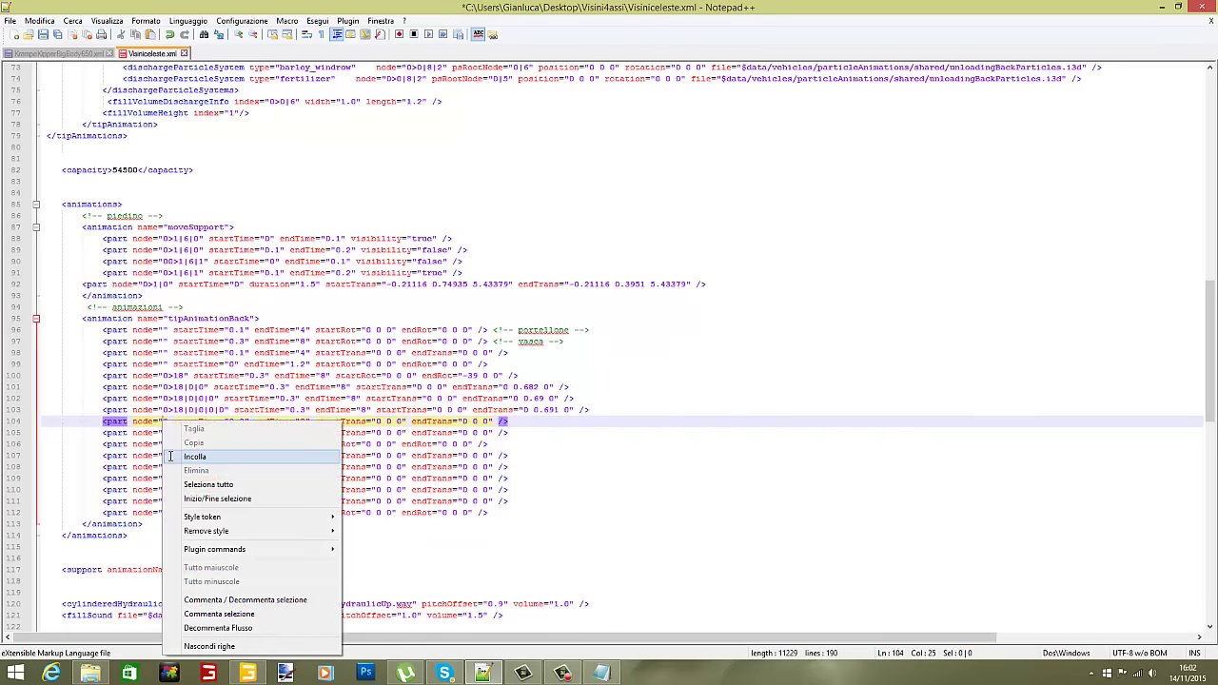
{"action": "left_click", "coordinate": [185, 457]}
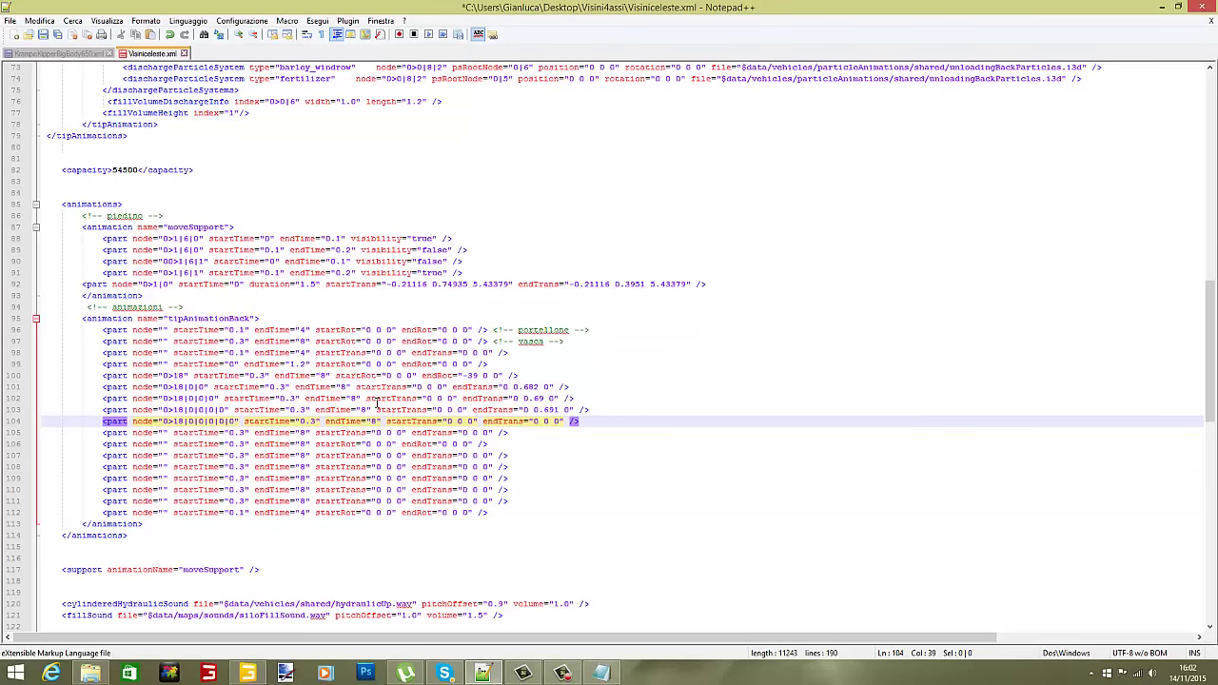
Look up Cylinder06's Translate Y in GIANTS Editor and set endTrans to "0 0.694 0" on line 104 in Notepad++.
{"action": "left_click", "coordinate": [247, 673]}
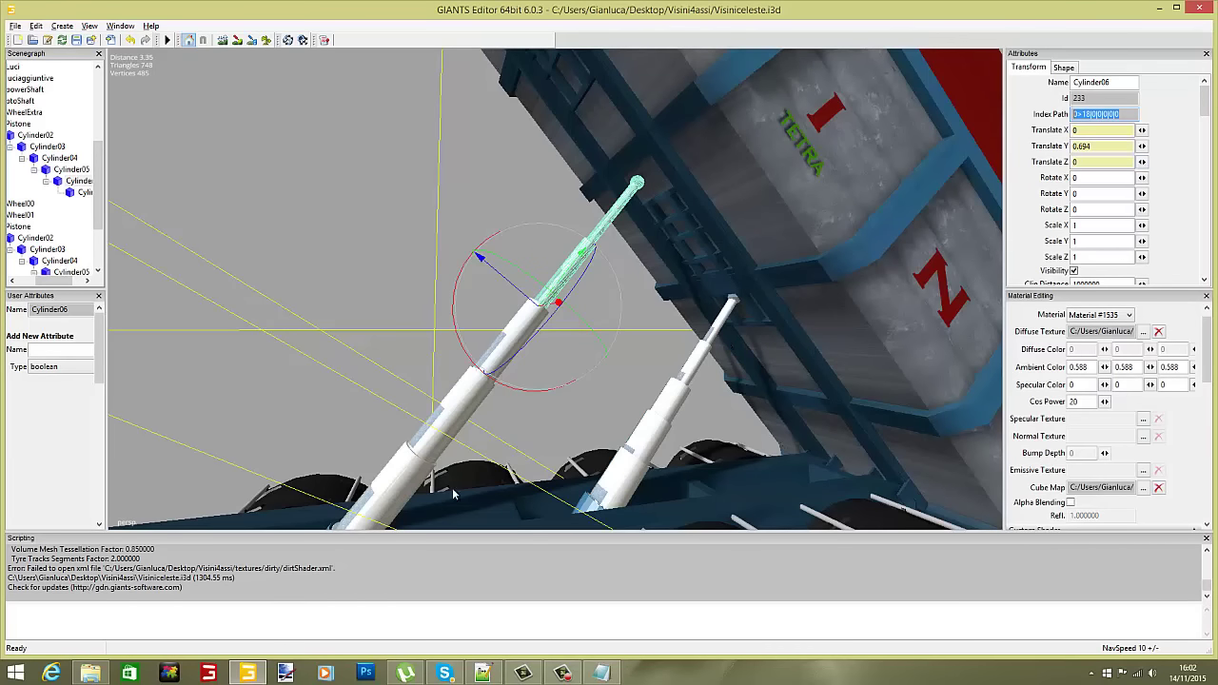
{"action": "left_click", "coordinate": [243, 675]}
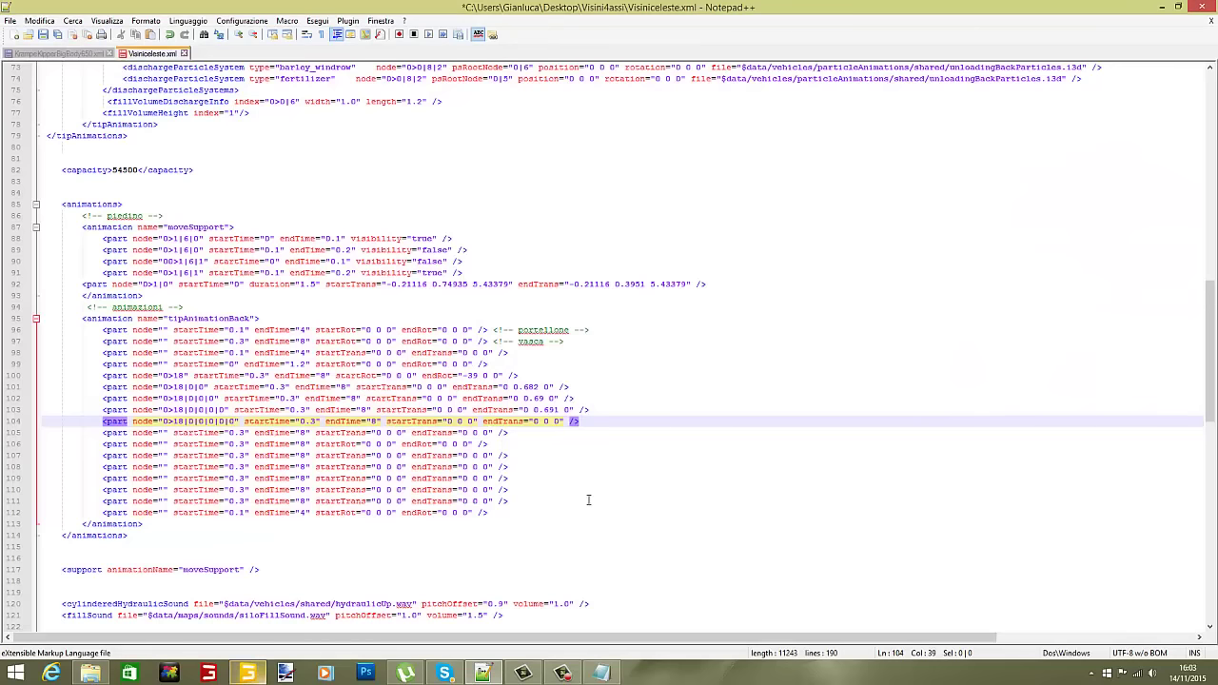
{"action": "left_click", "coordinate": [558, 422]}
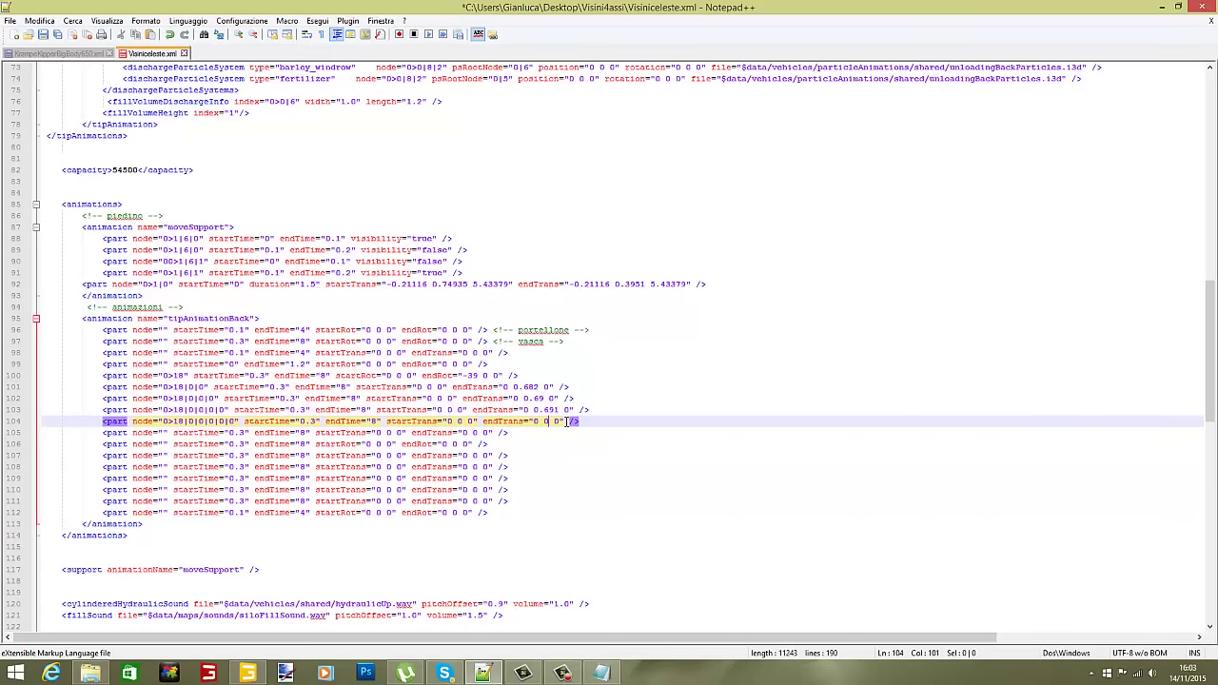
{"action": "type", "text": ".694"}
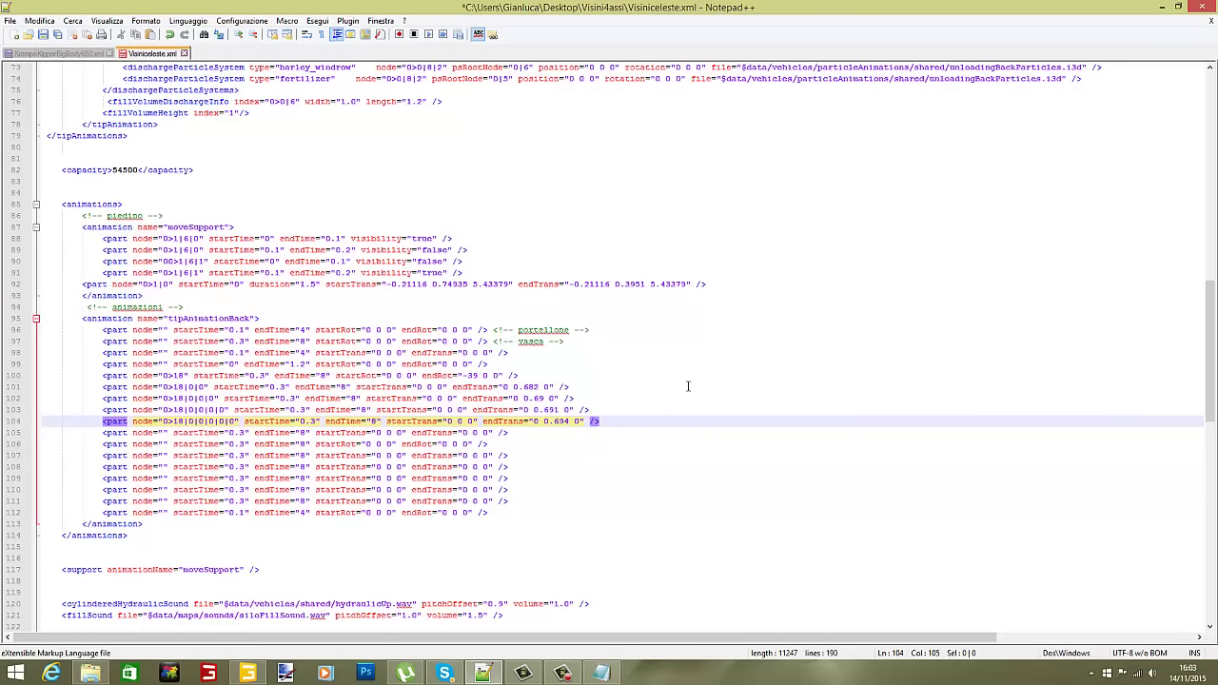
{"action": "left_click", "coordinate": [688, 386]}
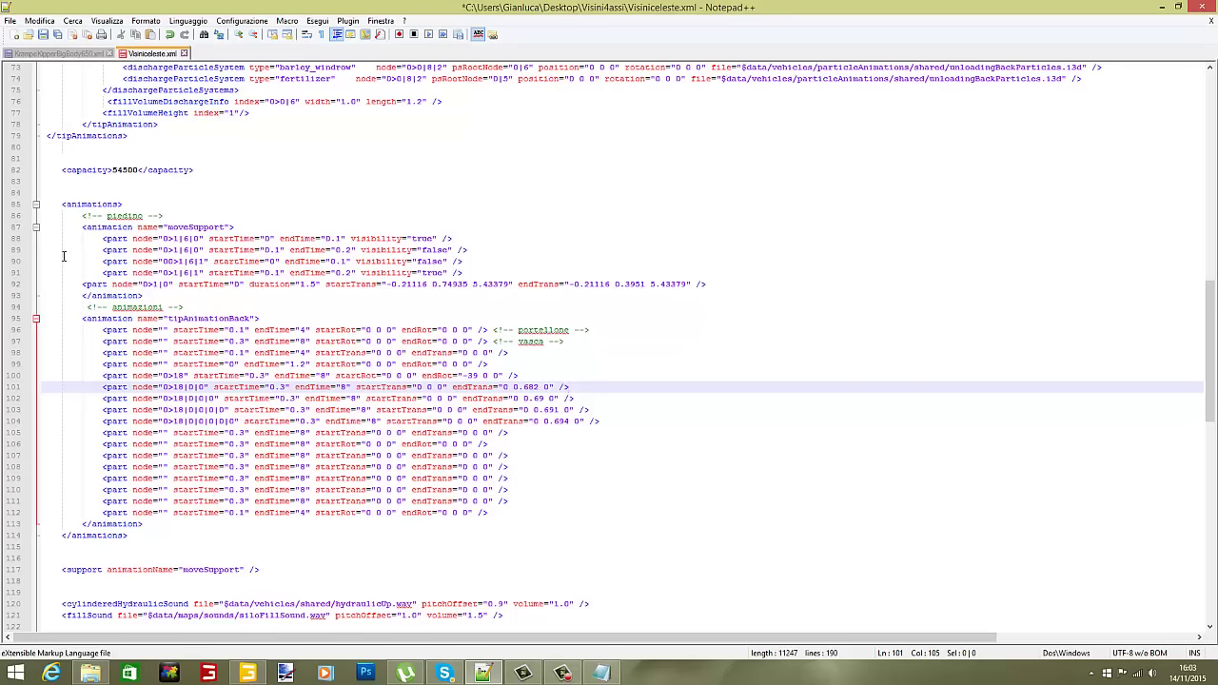
{"action": "left_click_drag", "start_coordinate": [54, 202], "coordinate": [666, 535]}
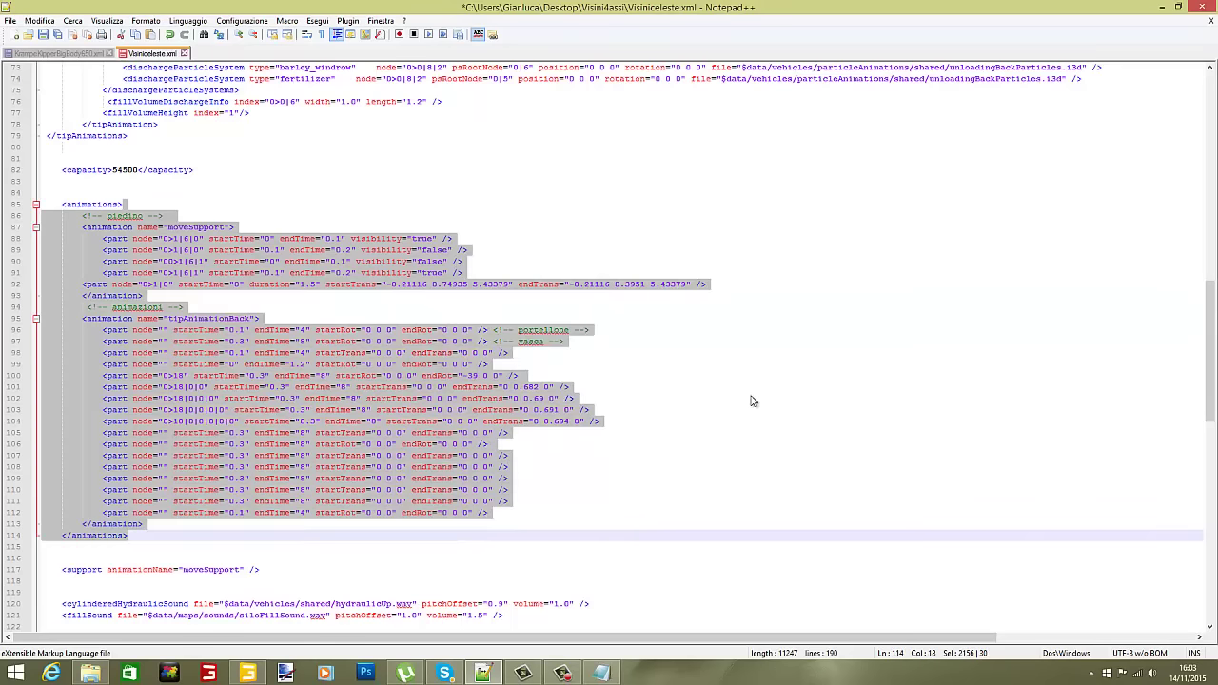
{"action": "left_click", "coordinate": [662, 388]}
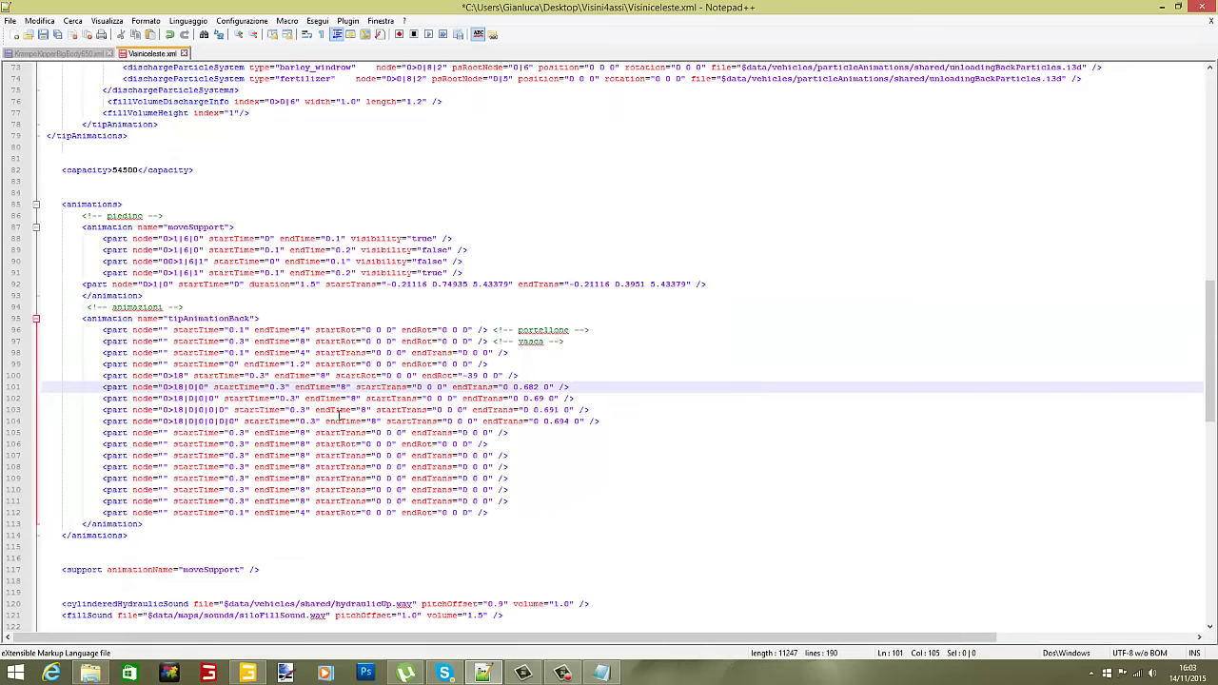
{"action": "left_click", "coordinate": [458, 422]}
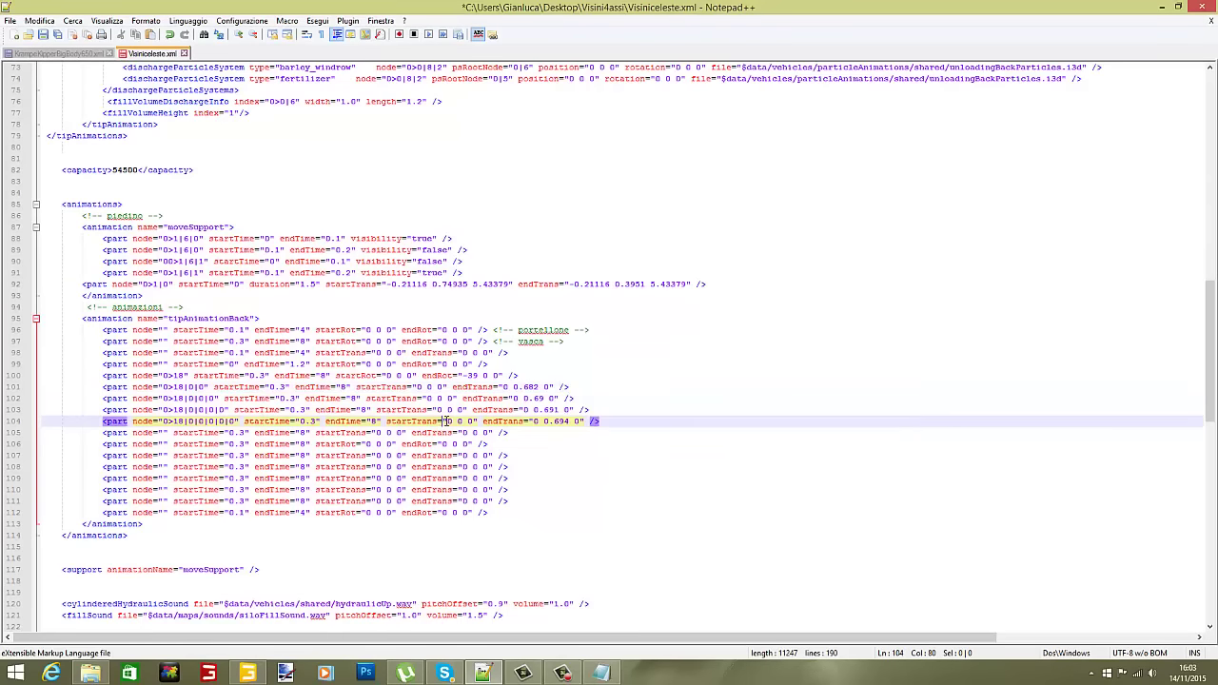
{"action": "left_click", "coordinate": [470, 420]}
{"action": "left_click", "coordinate": [597, 455]}
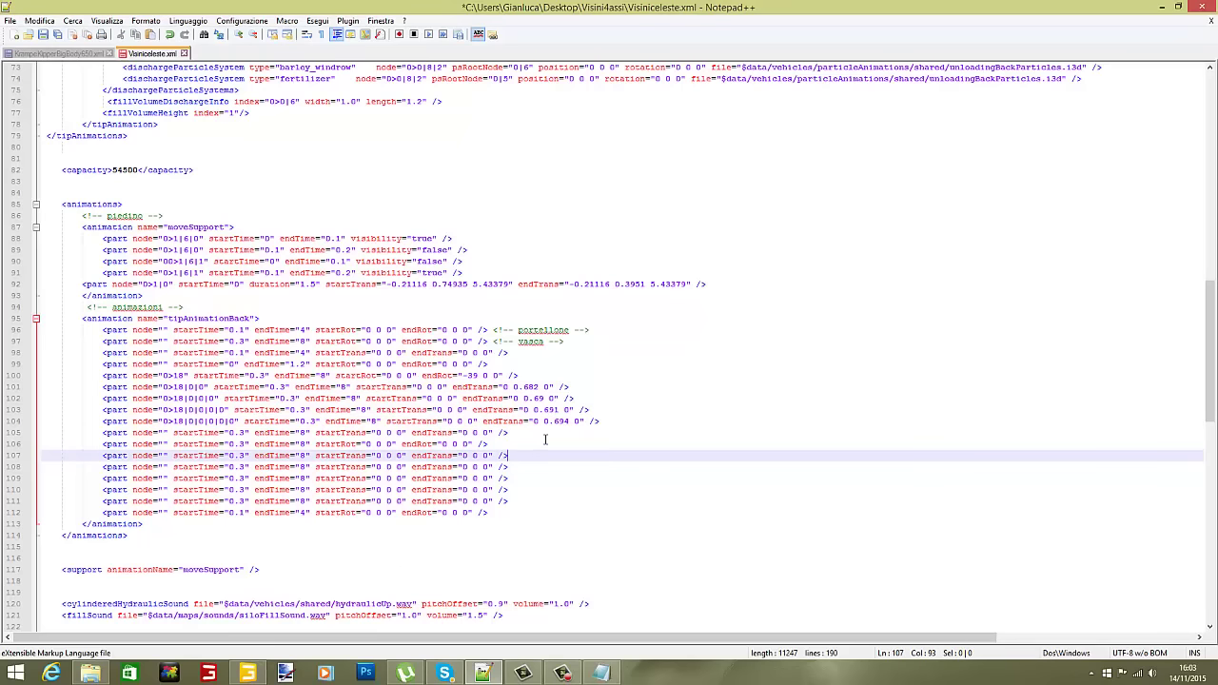
Copy Cylinder07's index path 0>18|0|0|0|0|0|0 from GIANTS Editor and paste it as the node value on line 105 in Notepad++.
{"action": "left_click", "coordinate": [248, 673]}
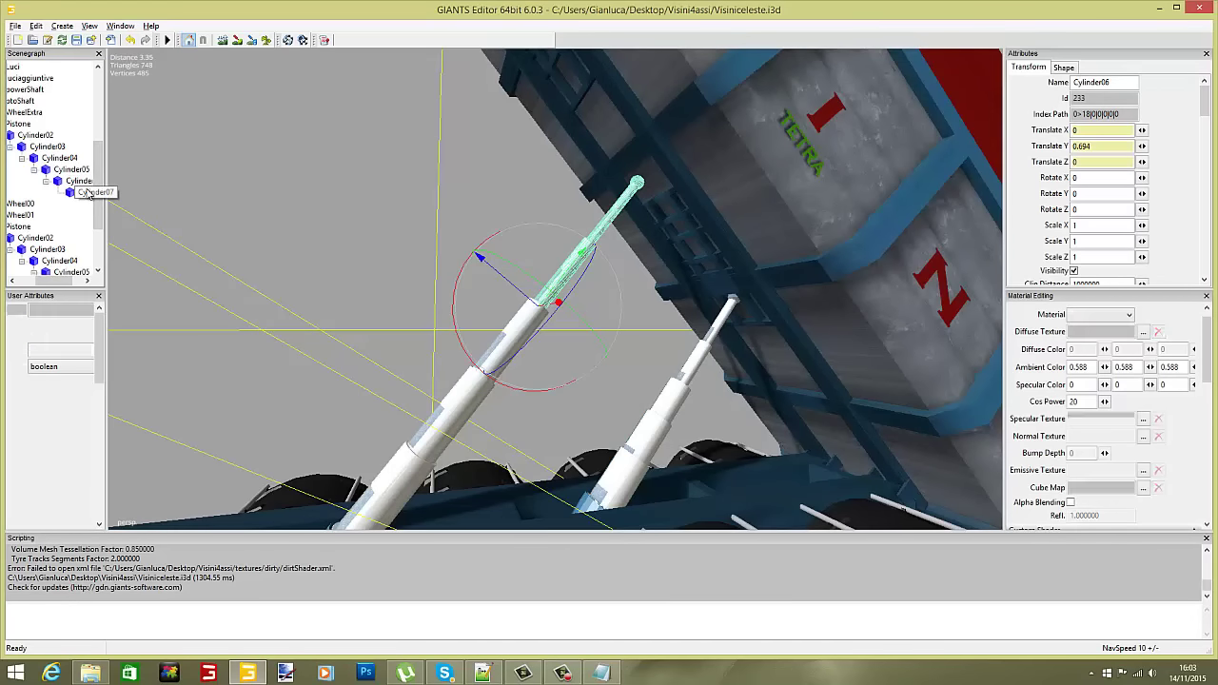
{"action": "left_click", "coordinate": [85, 192]}
{"action": "left_click_drag", "start_coordinate": [62, 281], "coordinate": [74, 283]}
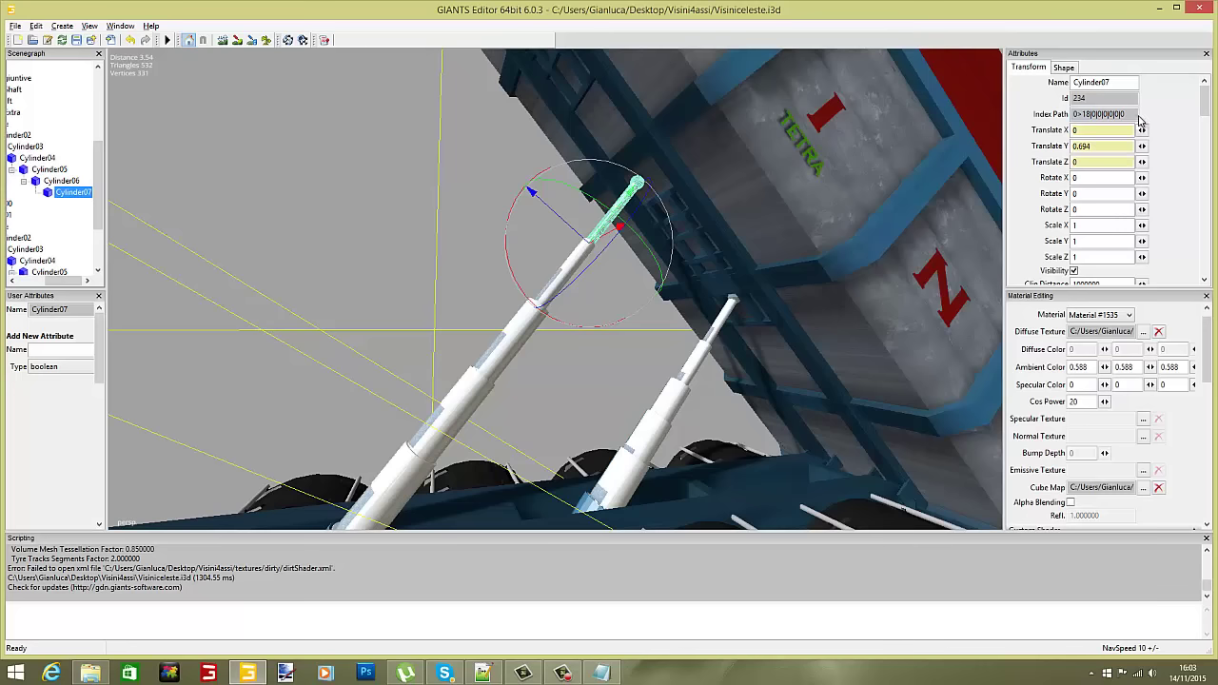
{"action": "double_click", "coordinate": [1135, 115]}
{"action": "right_click", "coordinate": [1098, 118]}
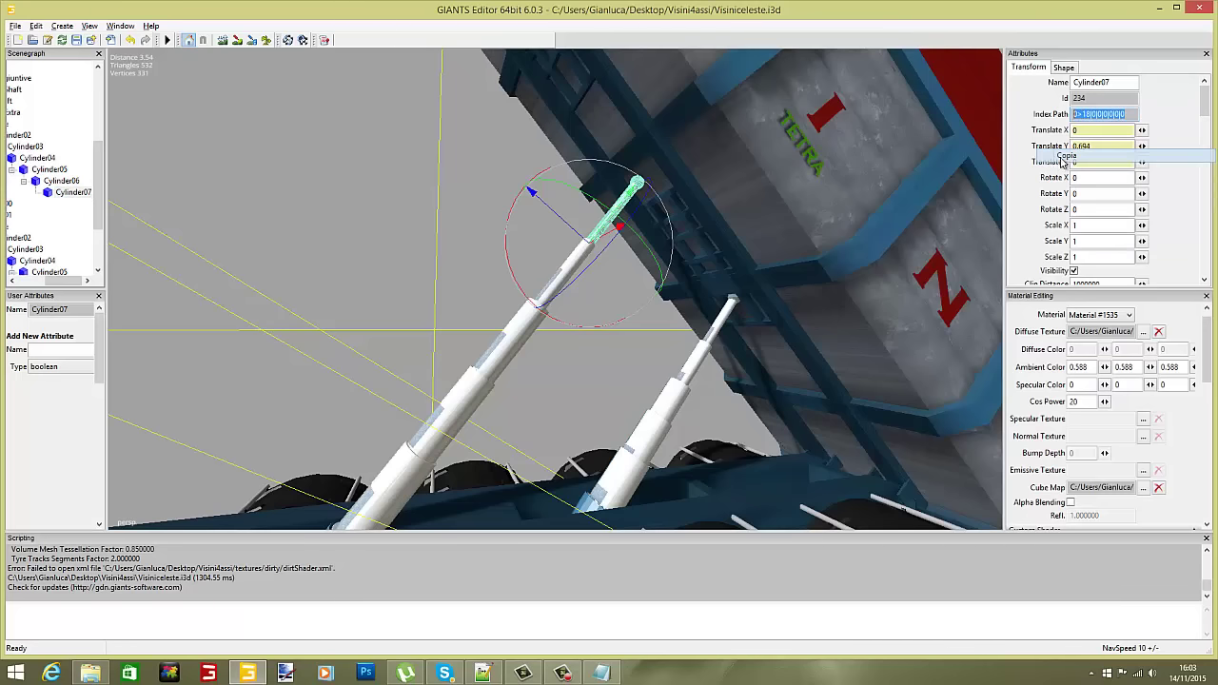
{"action": "left_click", "coordinate": [1065, 156]}
{"action": "left_click", "coordinate": [484, 673]}
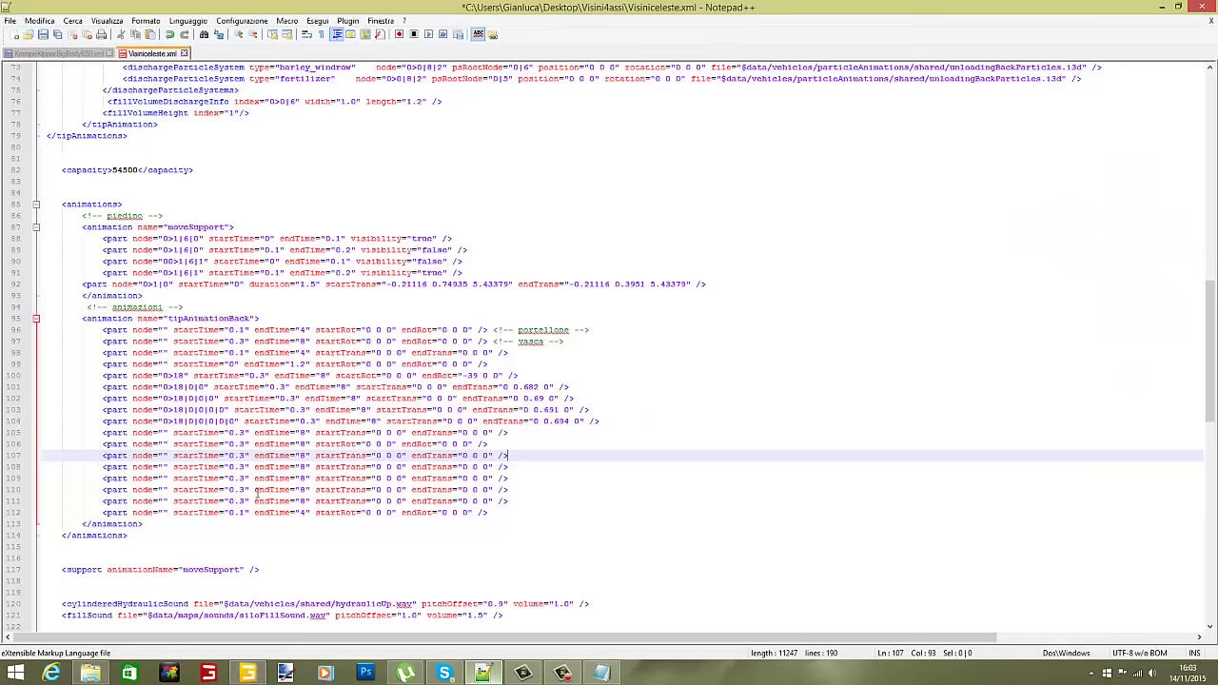
{"action": "left_click", "coordinate": [162, 432]}
{"action": "right_click", "coordinate": [162, 432]}
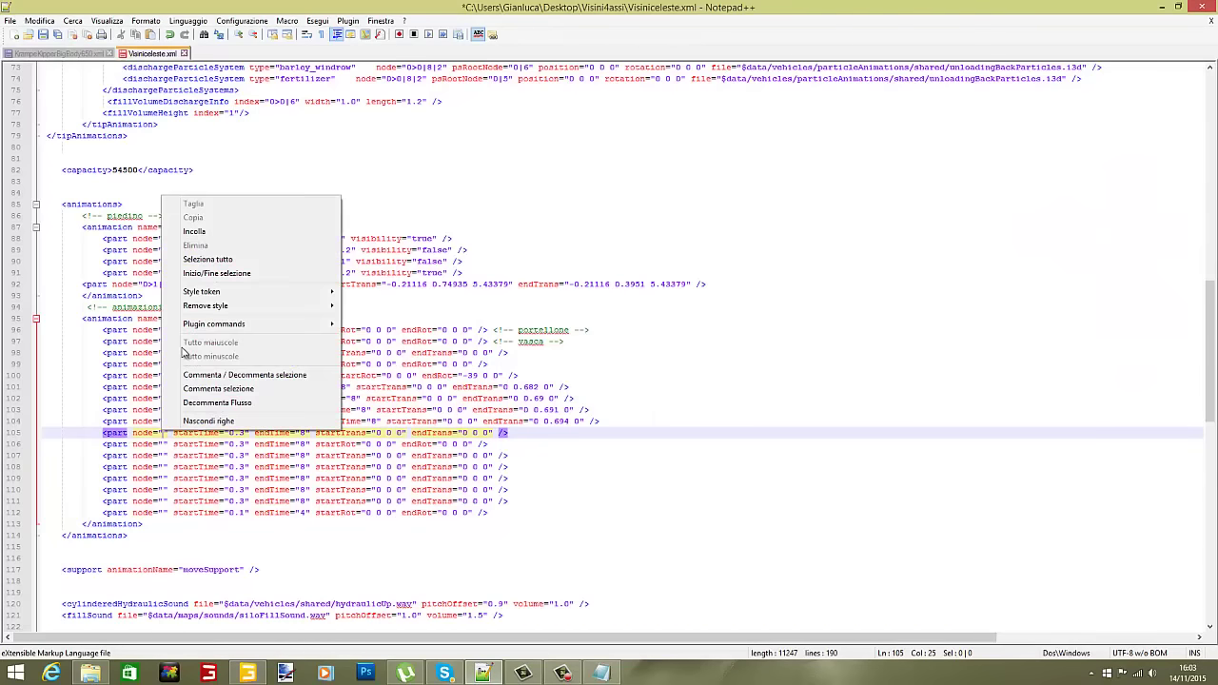
{"action": "left_click", "coordinate": [195, 232]}
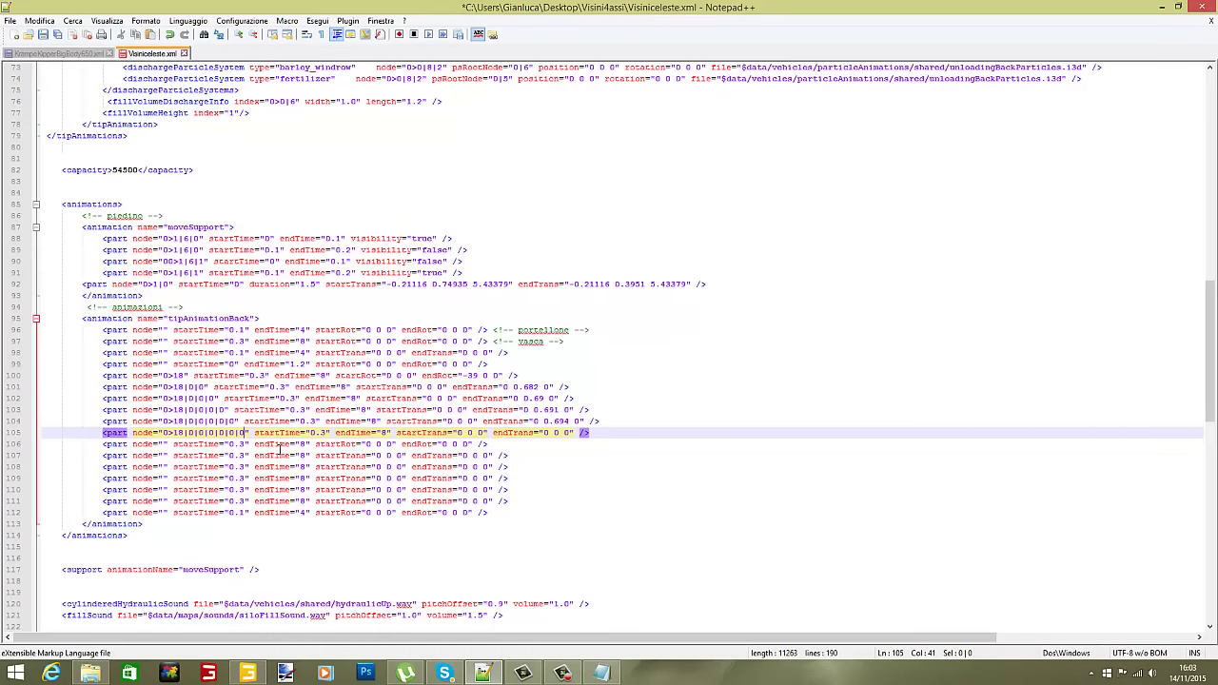
Set endTrans to "0 0.694 0" for Cylinder07 on line 105.
{"action": "left_click", "coordinate": [555, 434]}
{"action": "type", "text": ".694"}
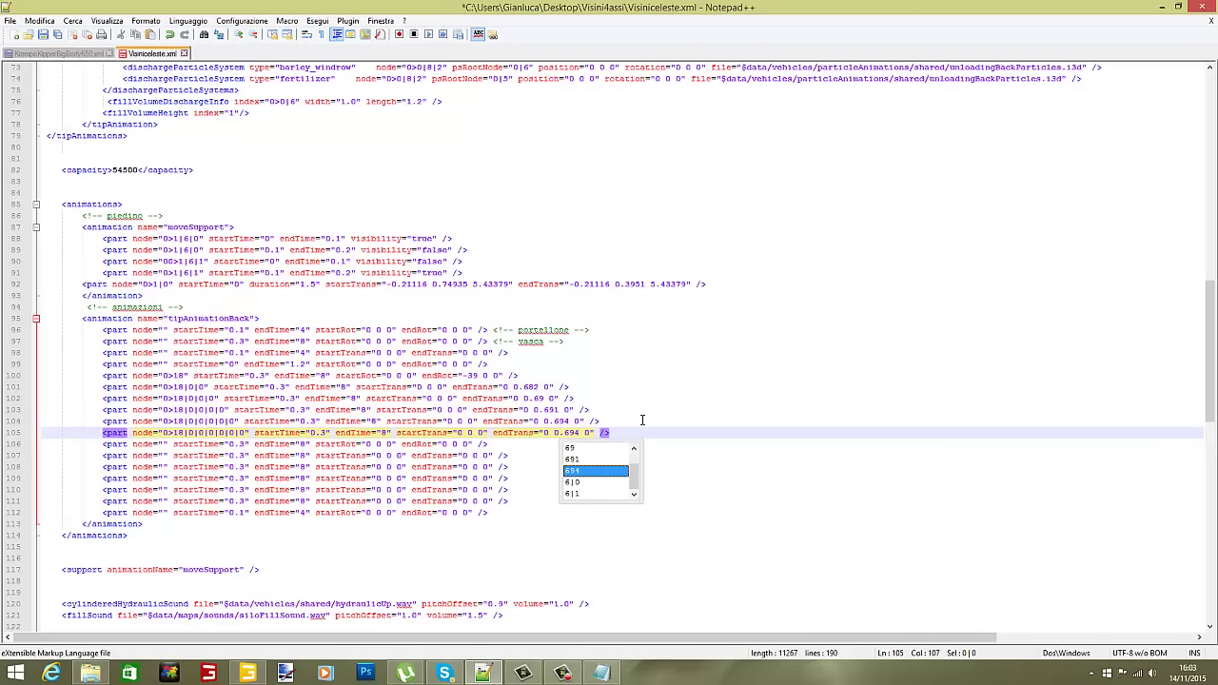
{"action": "left_click", "coordinate": [729, 386]}
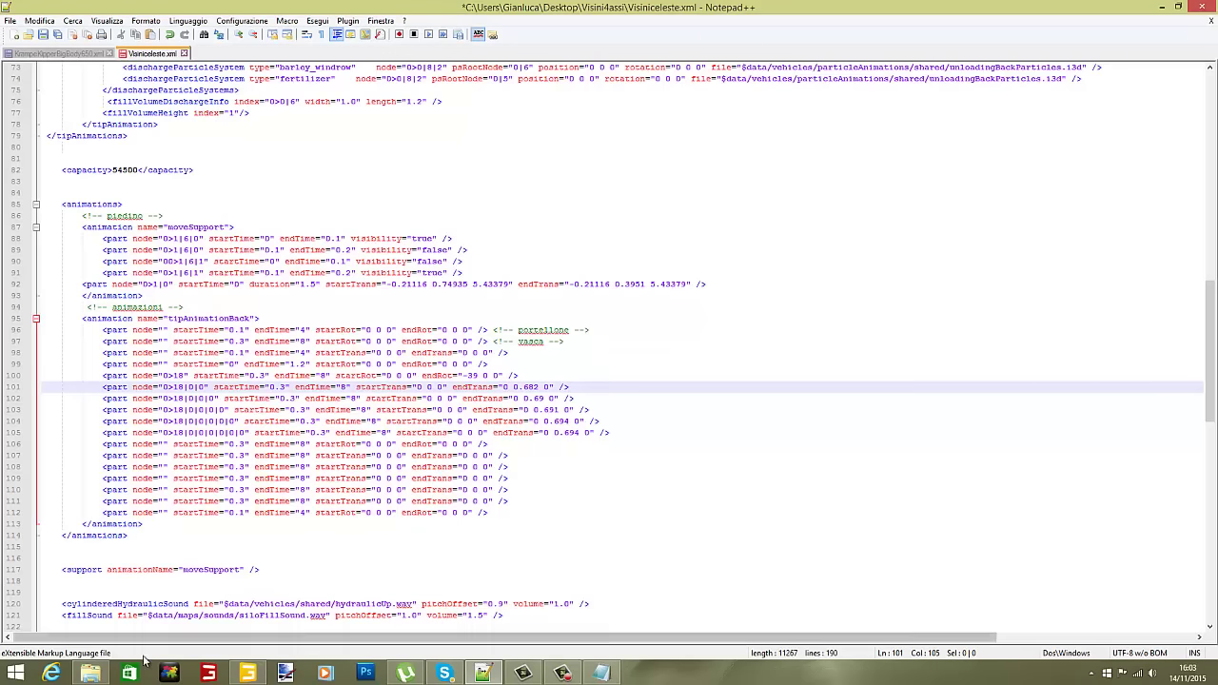
Switch to GIANTS Editor and select the second Pistone in the scenegraph.
{"action": "left_click", "coordinate": [246, 672]}
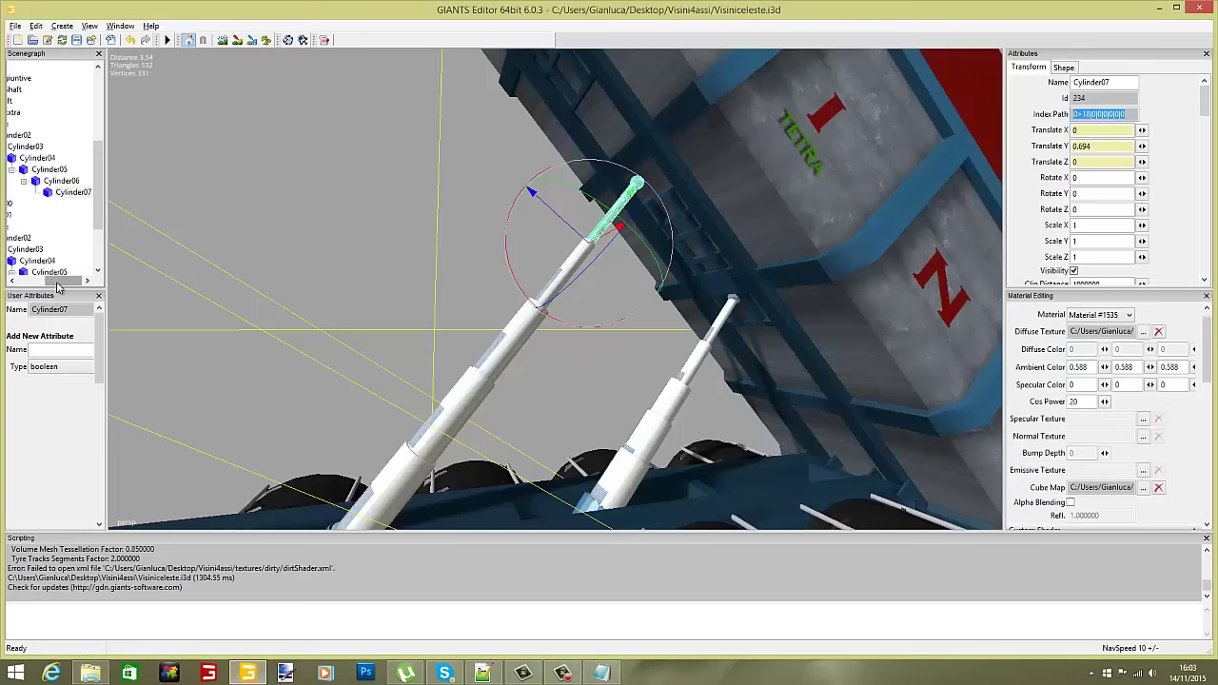
{"action": "left_click_drag", "start_coordinate": [56, 282], "coordinate": [34, 281]}
{"action": "left_click", "coordinate": [46, 226]}
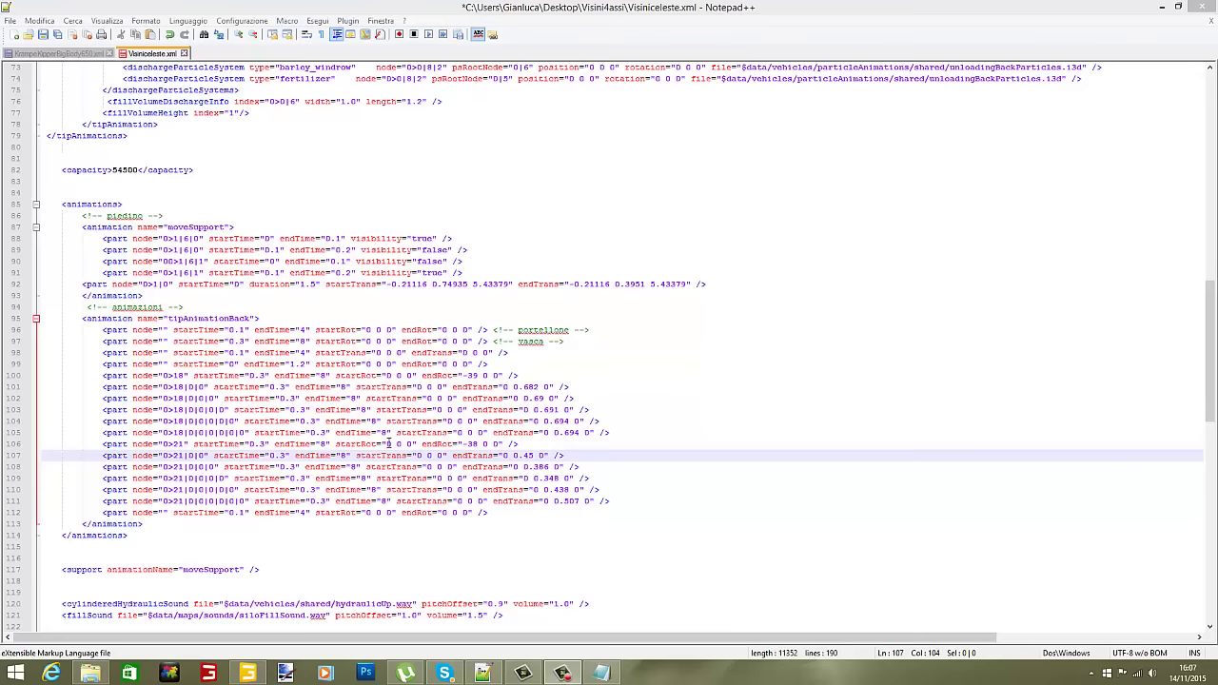
{"action": "left_click_drag", "start_coordinate": [102, 376], "coordinate": [640, 501]}
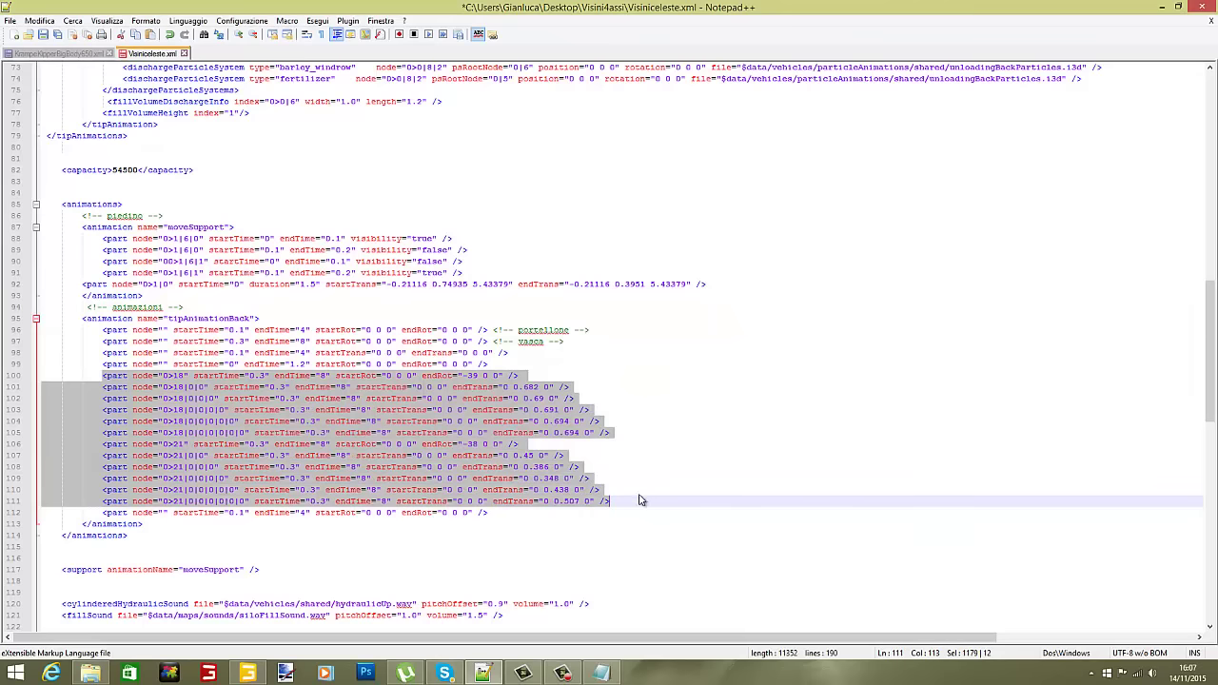
{"action": "left_click", "coordinate": [689, 435]}
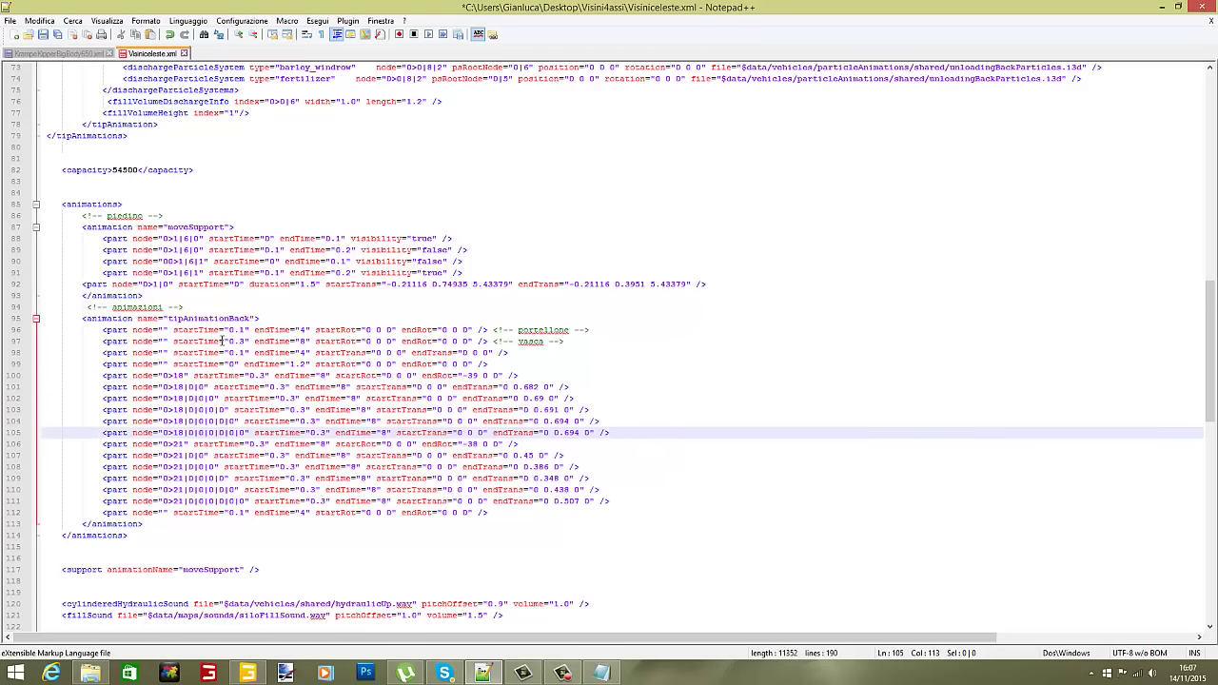
{"action": "left_click_drag", "start_coordinate": [96, 514], "coordinate": [510, 518]}
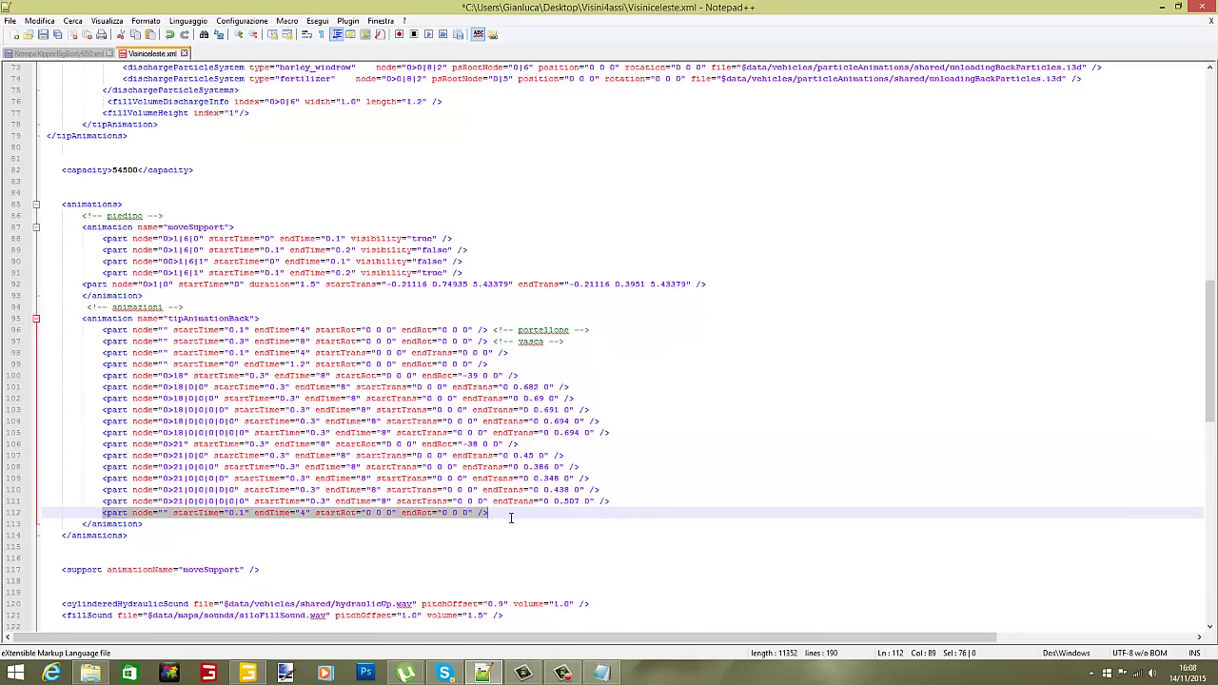
{"action": "left_click", "coordinate": [489, 596]}
Switch to GIANTS Editor and set Rotate X to 0 for the second Pistone (index path 0>21).
{"action": "left_click", "coordinate": [246, 672]}
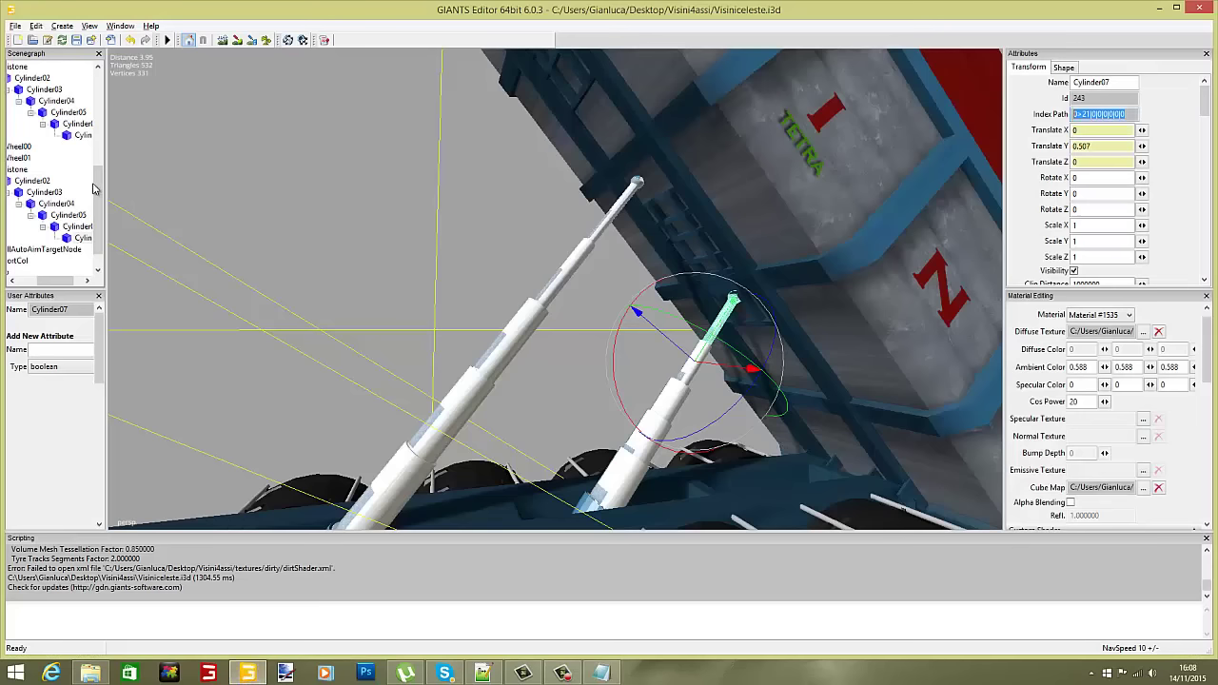
{"action": "scroll", "coordinate": [95, 186], "scroll_direction": "up", "scroll_amount": 2}
{"action": "left_click_drag", "start_coordinate": [55, 282], "coordinate": [42, 281]}
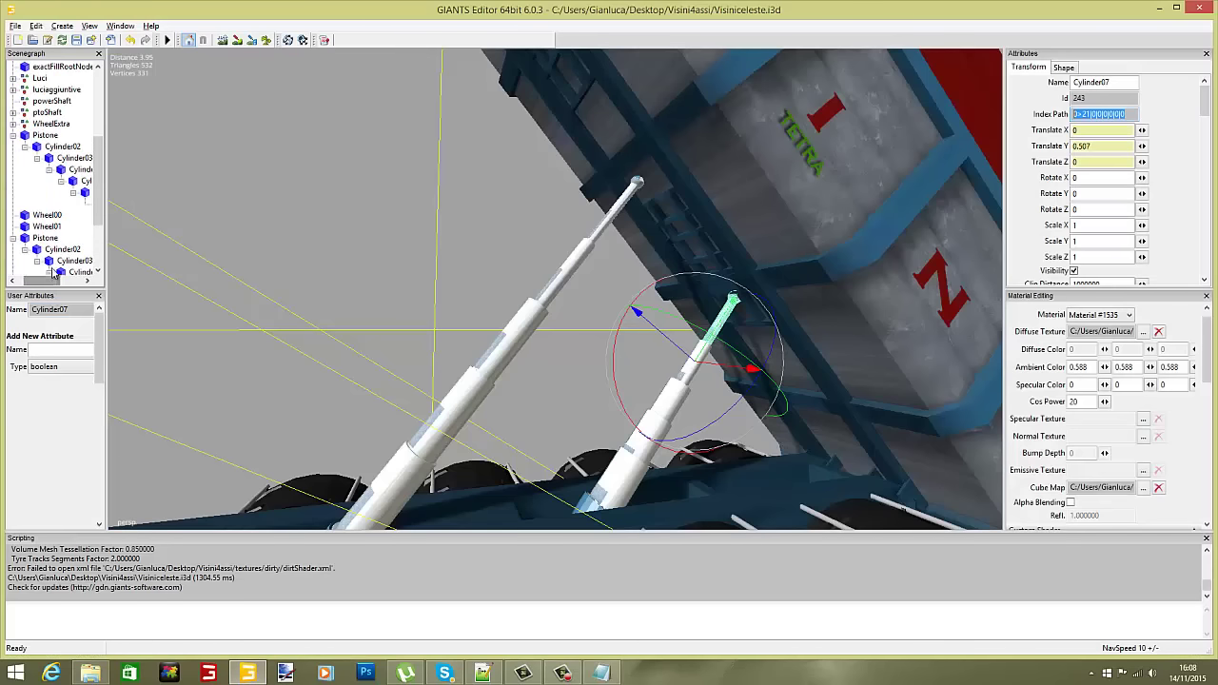
{"action": "left_click", "coordinate": [63, 249]}
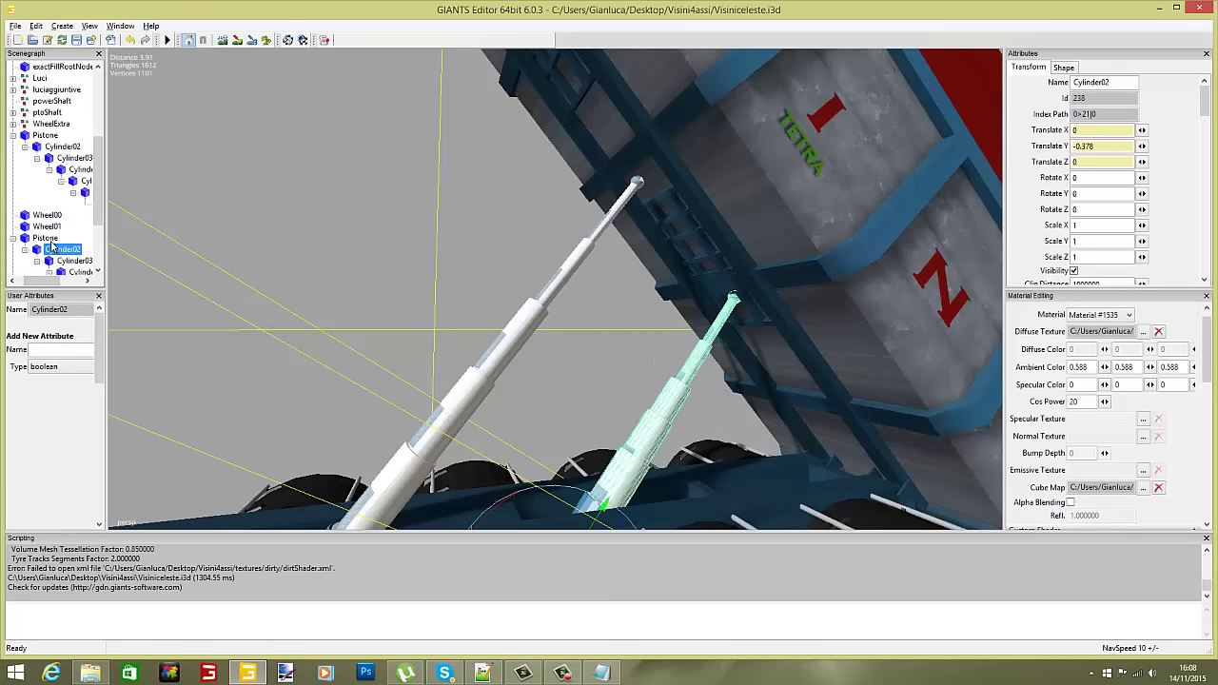
{"action": "left_click", "coordinate": [45, 238]}
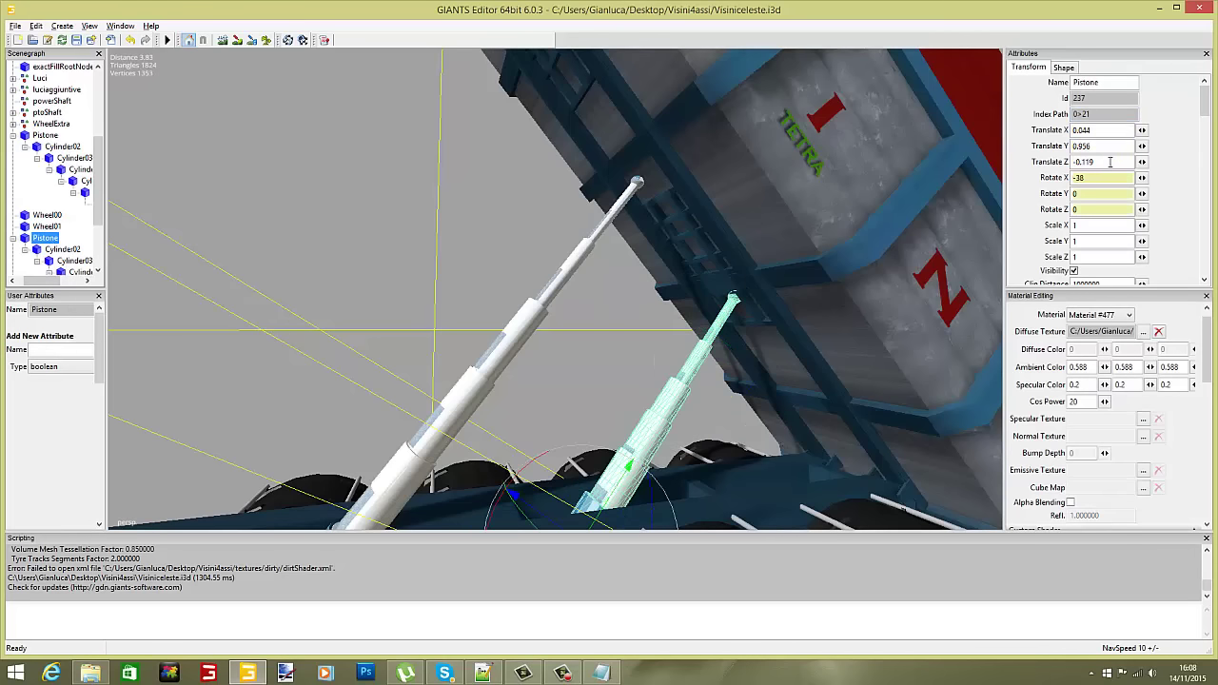
{"action": "double_click", "coordinate": [1099, 179]}
{"action": "type", "text": "0"}
{"action": "key", "text": "Return"}
Set Translate Y to 0 for Cylinder03 and Cylinder04 under the second Pistone.
{"action": "left_click", "coordinate": [75, 261]}
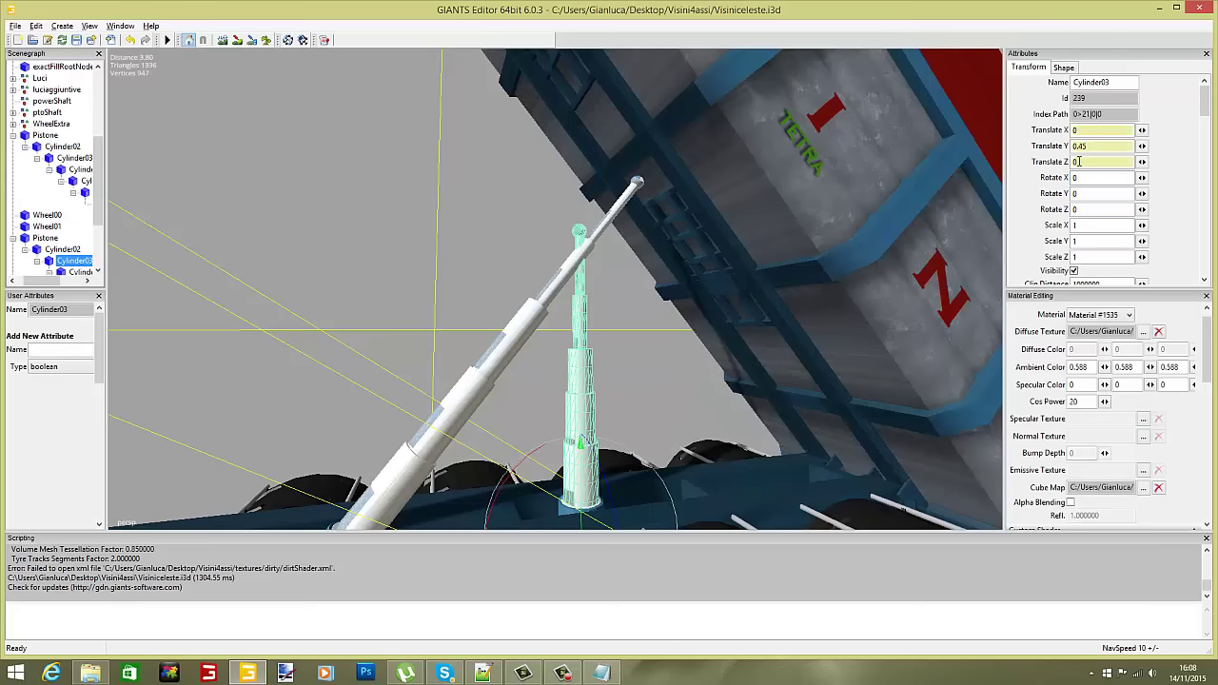
{"action": "double_click", "coordinate": [1102, 147]}
{"action": "type", "text": "0"}
{"action": "key", "text": "Return"}
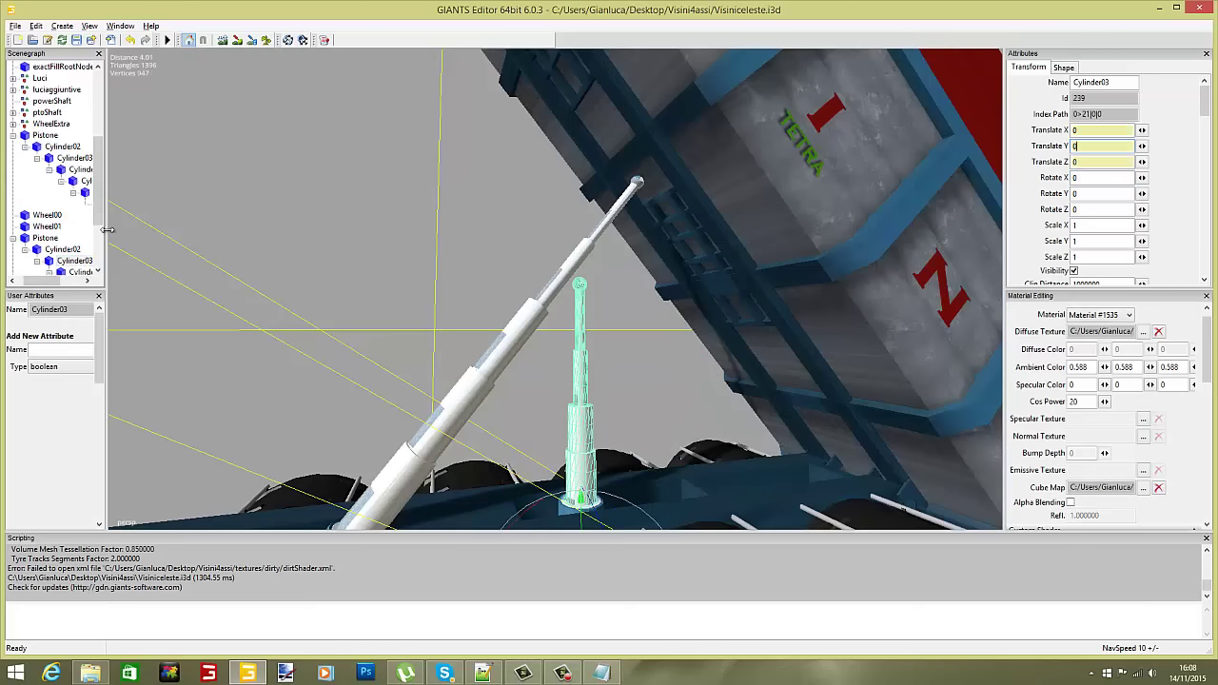
{"action": "scroll", "coordinate": [105, 217], "scroll_direction": "down", "scroll_amount": 1}
{"action": "left_click_drag", "start_coordinate": [66, 281], "coordinate": [85, 280]}
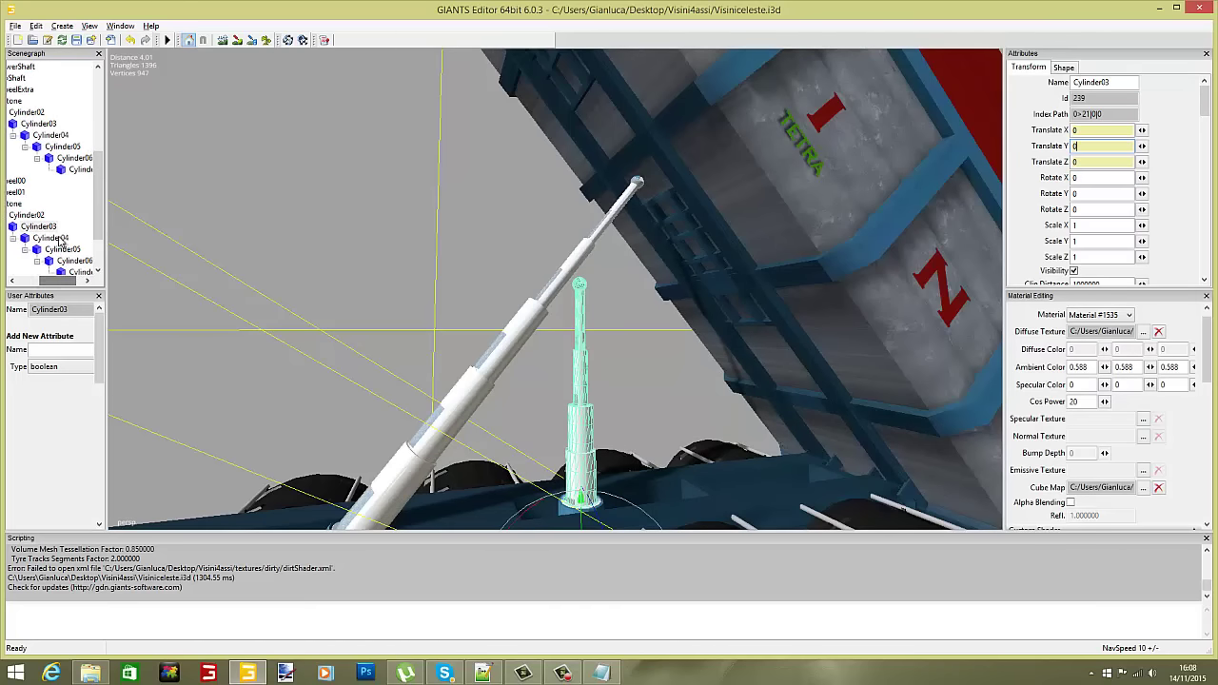
{"action": "left_click", "coordinate": [59, 238]}
{"action": "double_click", "coordinate": [1085, 147]}
{"action": "type", "text": "0"}
{"action": "key", "text": "Return"}
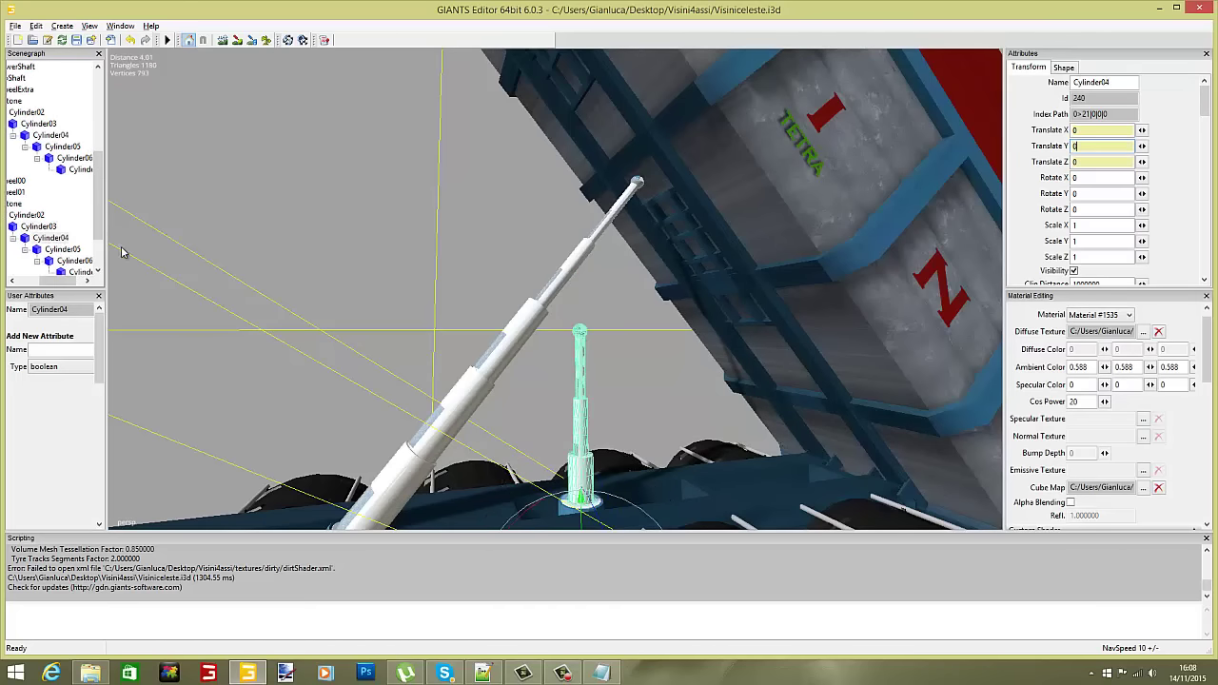
Set Translate Y to 0 for Cylinder05, Cylinder06 and Cylinder07 under the second Pistone.
{"action": "left_click", "coordinate": [62, 249]}
{"action": "key", "text": "Down"}
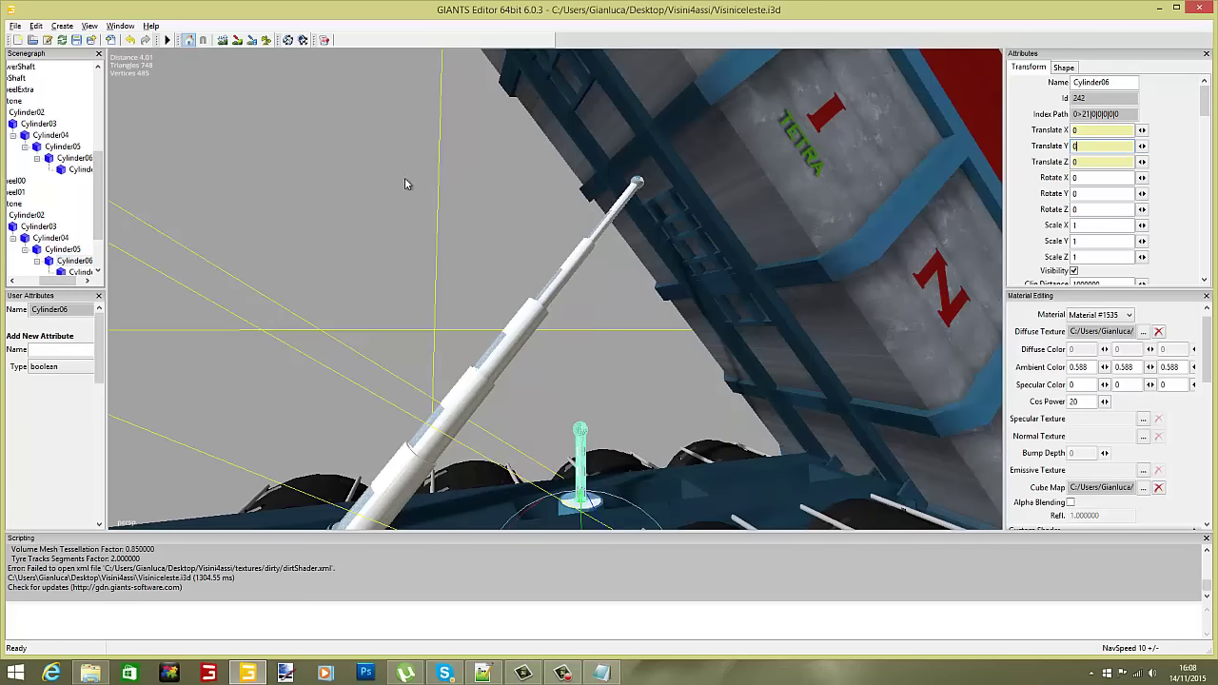
{"action": "left_click", "coordinate": [81, 271]}
{"action": "double_click", "coordinate": [1094, 146]}
{"action": "type", "text": "07"}
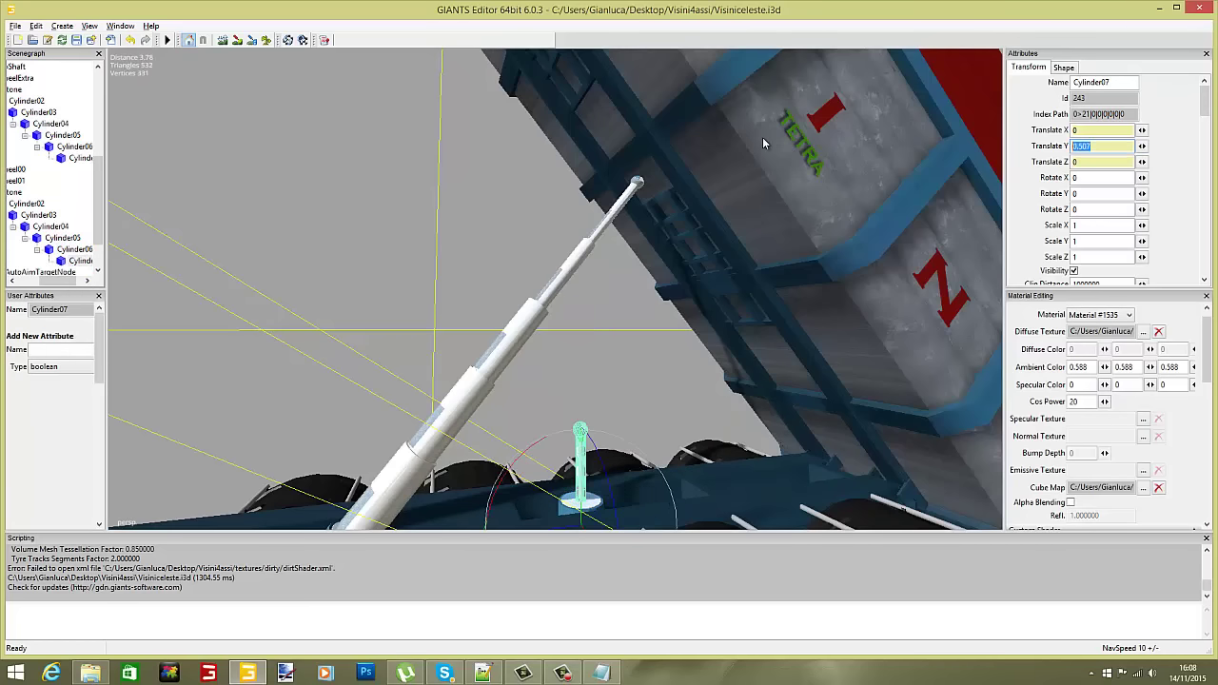
{"action": "key", "text": "Return"}
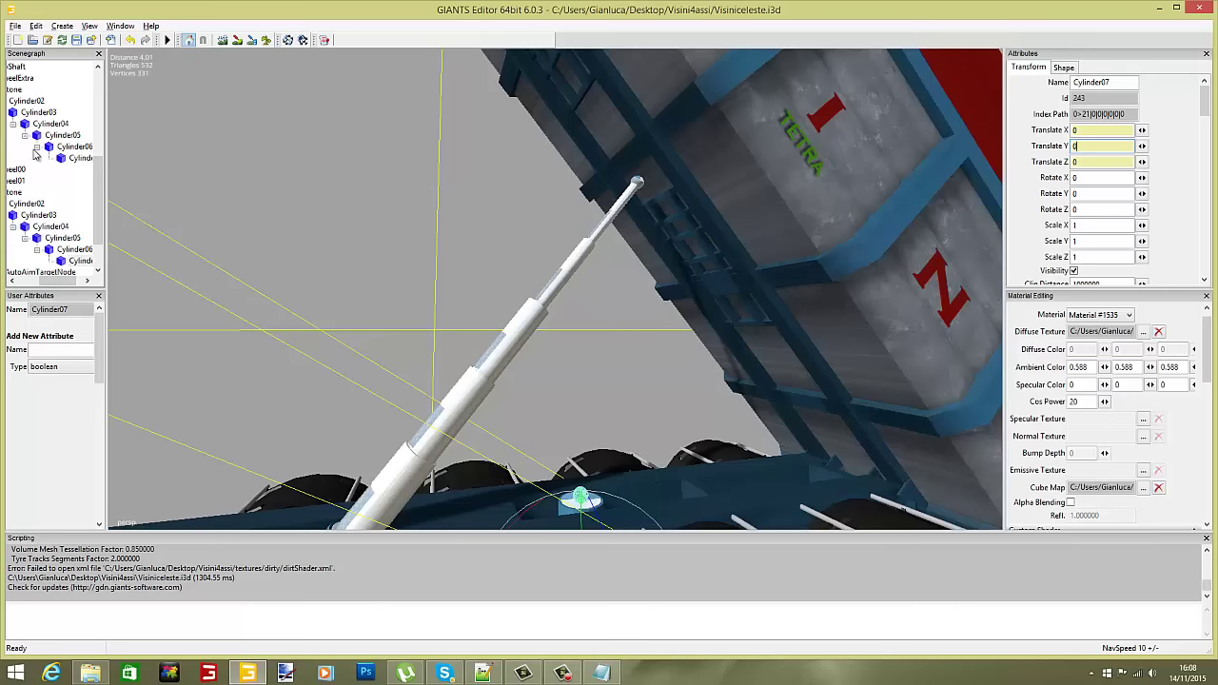
Set Rotate X to 0 for the first Pistone (index path 0>18).
{"action": "left_click", "coordinate": [15, 89]}
{"action": "double_click", "coordinate": [1086, 178]}
{"action": "type", "text": "0"}
{"action": "key", "text": "Return"}
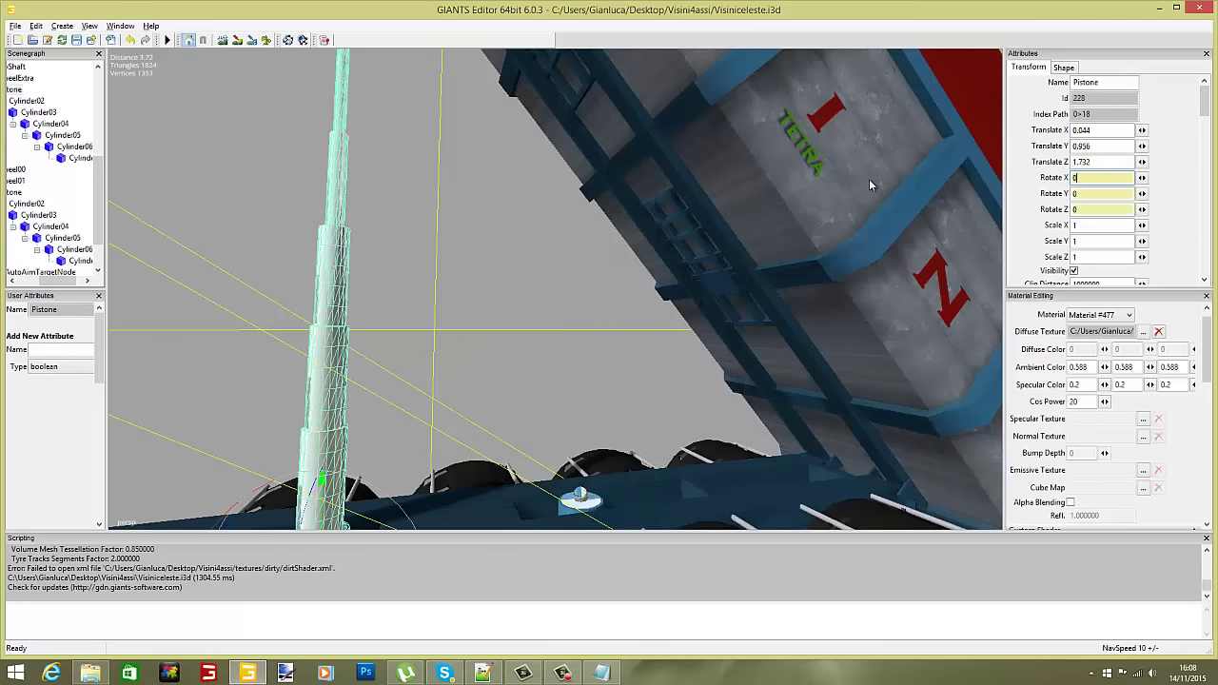
Set Translate Y to 0 for Cylinder03 and Cylinder04 under the first Pistone.
{"action": "left_click", "coordinate": [38, 113]}
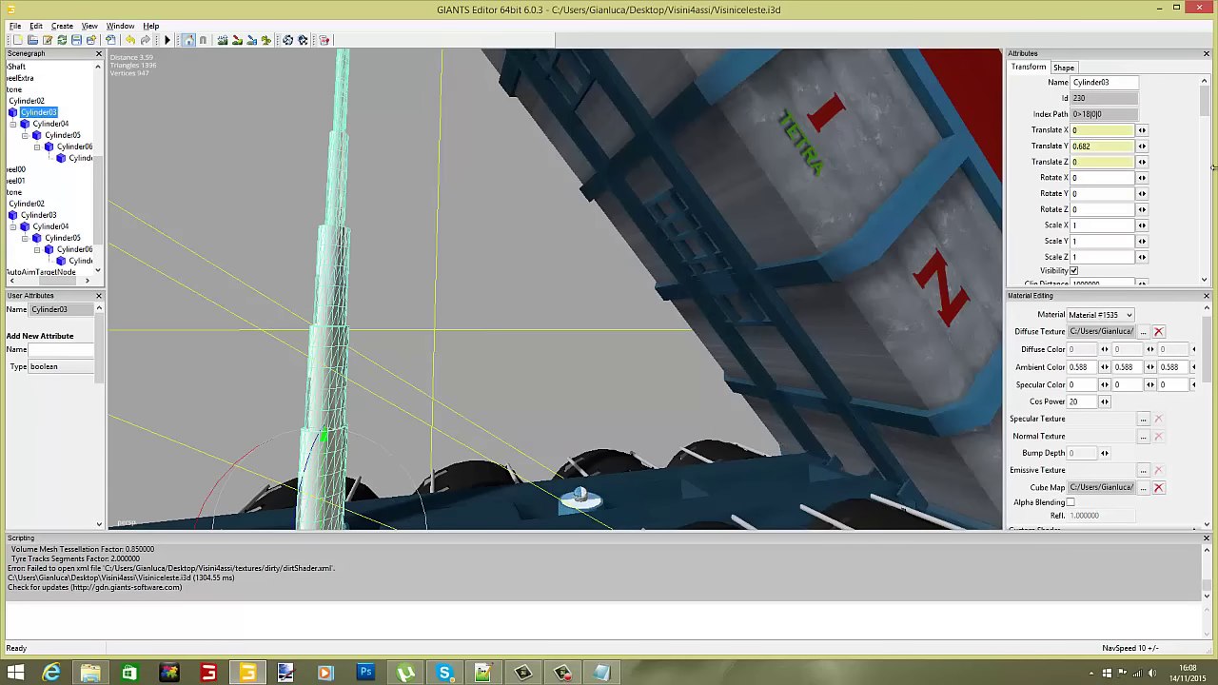
{"action": "double_click", "coordinate": [1130, 146]}
{"action": "type", "text": "0"}
{"action": "key", "text": "Return"}
{"action": "left_click", "coordinate": [59, 125]}
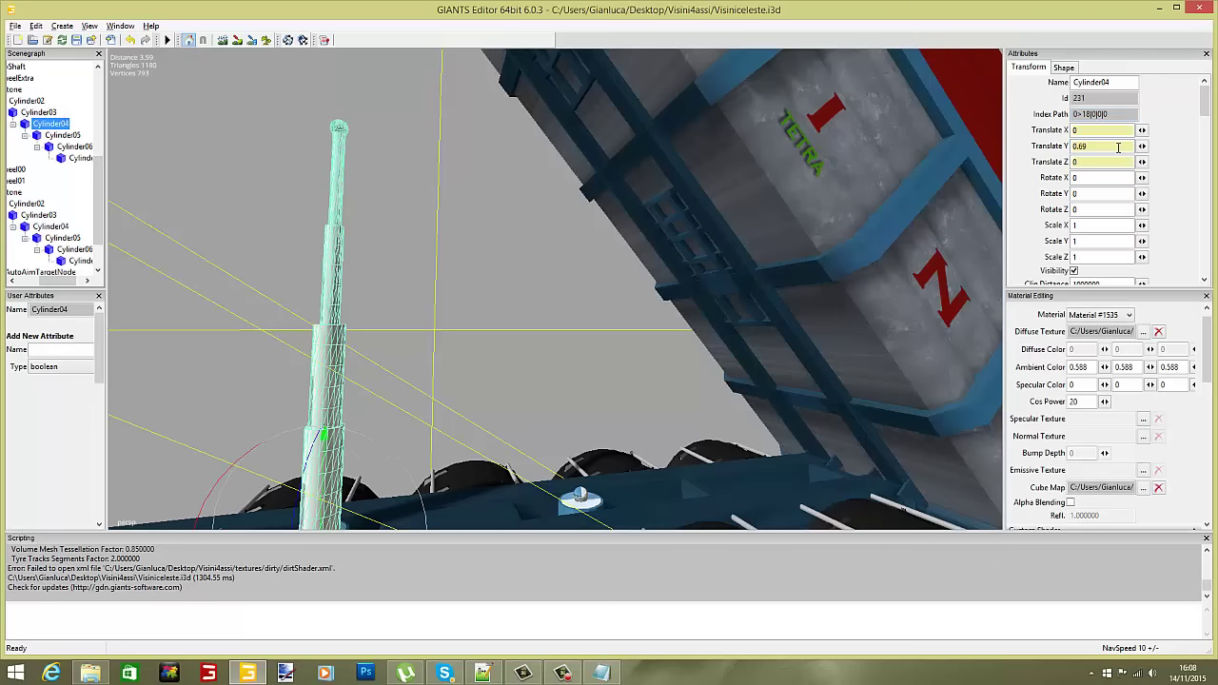
{"action": "double_click", "coordinate": [1118, 147]}
{"action": "type", "text": "0"}
{"action": "key", "text": "Return"}
Set Translate Y to 0 for Cylinder05, Cylinder06 and Cylinder07 under the first Pistone.
{"action": "left_click", "coordinate": [62, 135]}
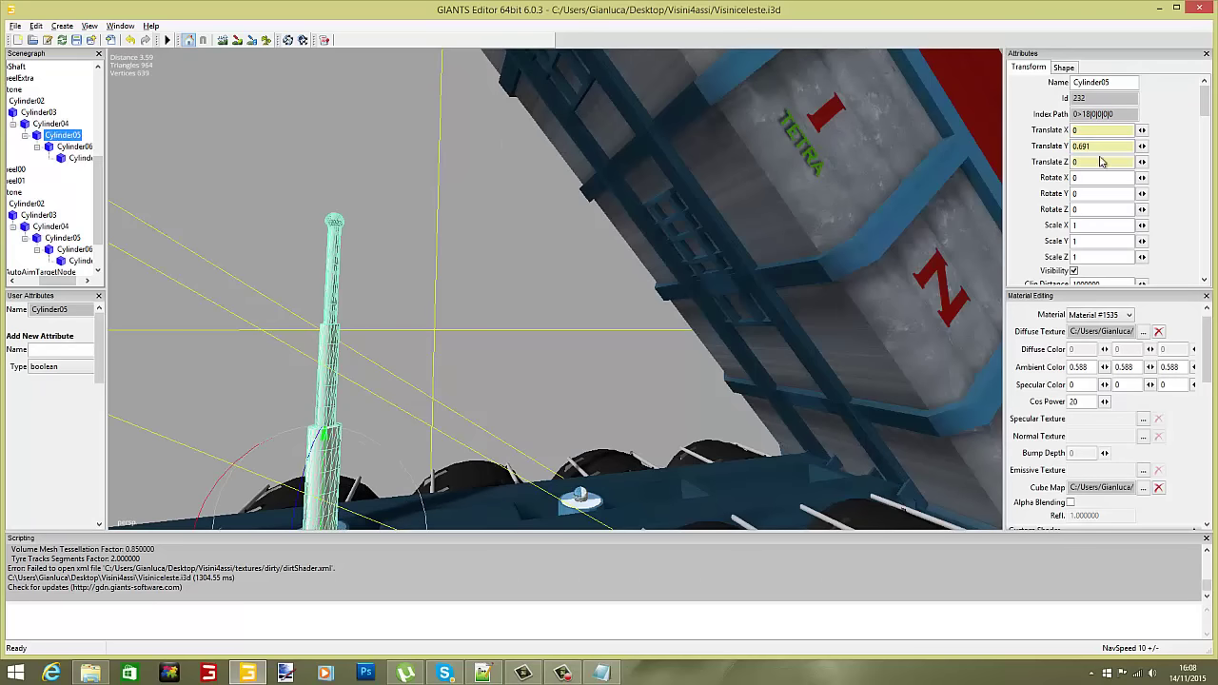
{"action": "double_click", "coordinate": [1104, 145]}
{"action": "type", "text": "0"}
{"action": "key", "text": "Return"}
{"action": "left_click", "coordinate": [76, 147]}
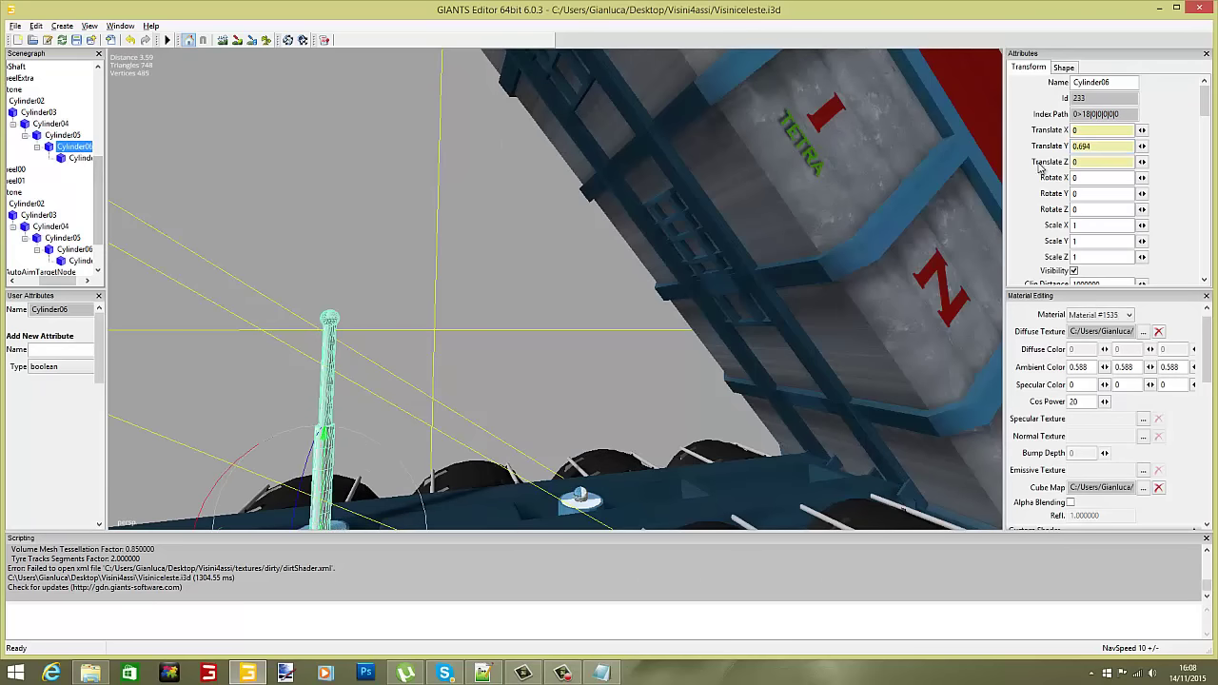
{"action": "double_click", "coordinate": [1104, 146]}
{"action": "type", "text": "0"}
{"action": "key", "text": "Return"}
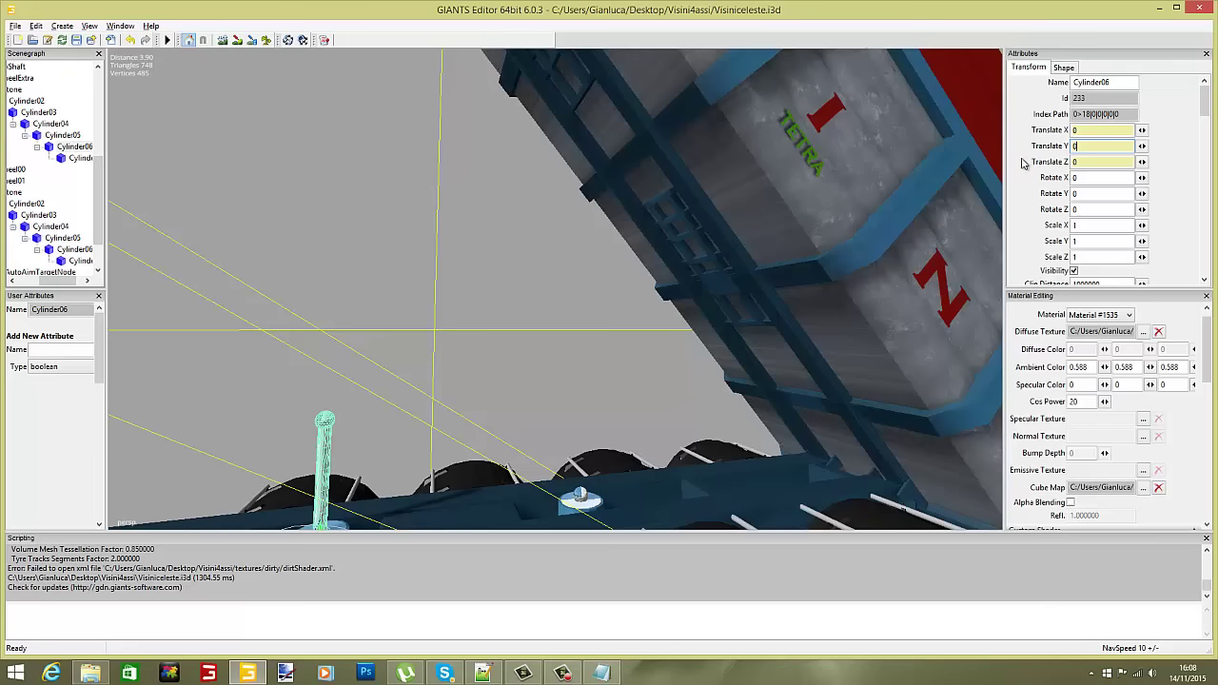
{"action": "left_click", "coordinate": [82, 158]}
{"action": "double_click", "coordinate": [1094, 146]}
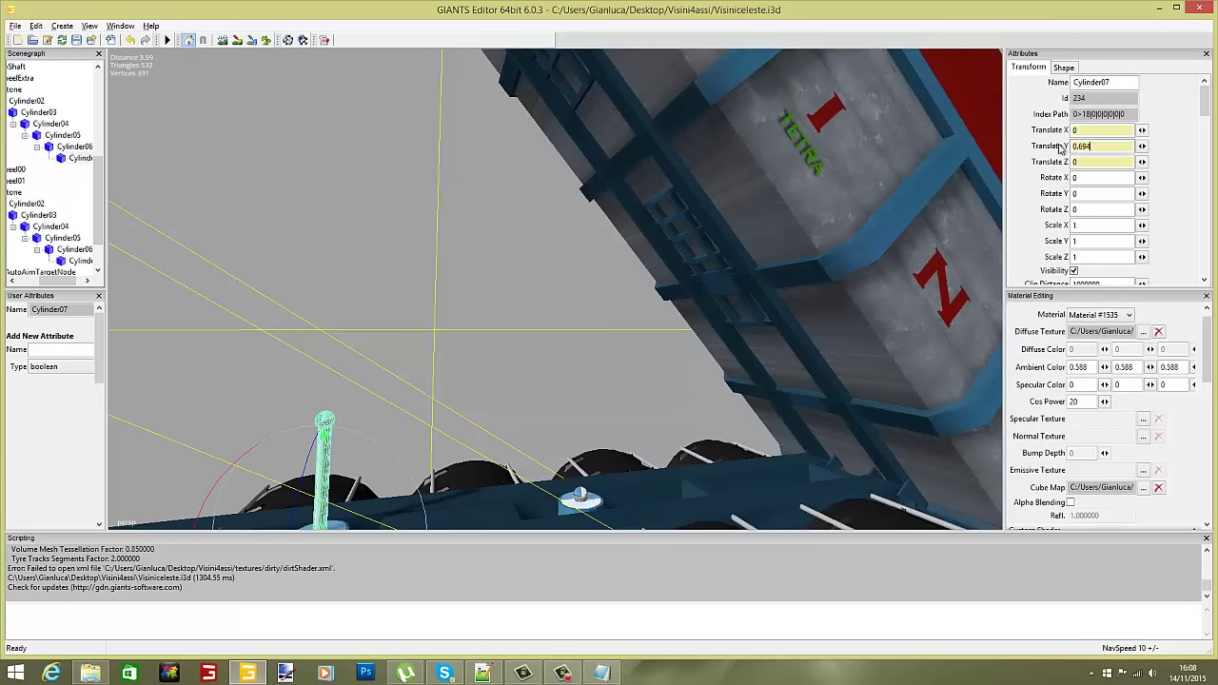
{"action": "type", "text": "0"}
{"action": "key", "text": "Return"}
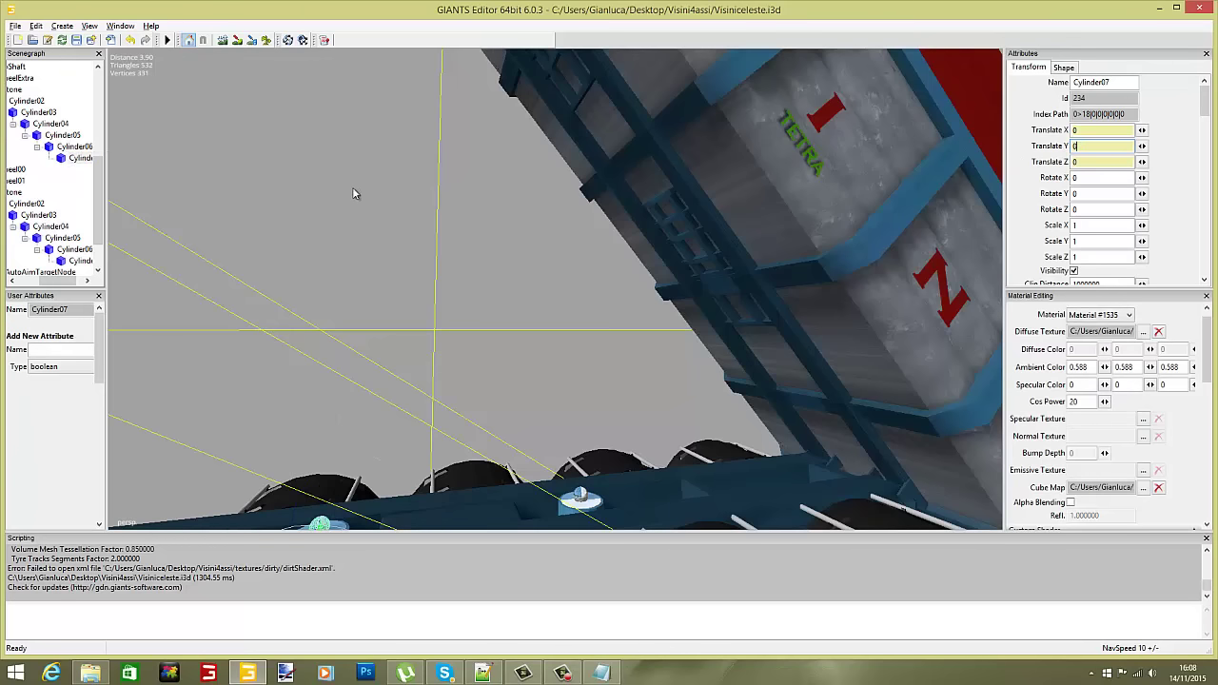
Collapse both Pistone groups in the scenegraph and return to the start of the node list.
{"action": "scroll", "coordinate": [170, 303], "scroll_direction": "down", "scroll_amount": 1}
{"action": "left_click_drag", "start_coordinate": [54, 283], "coordinate": [30, 283]}
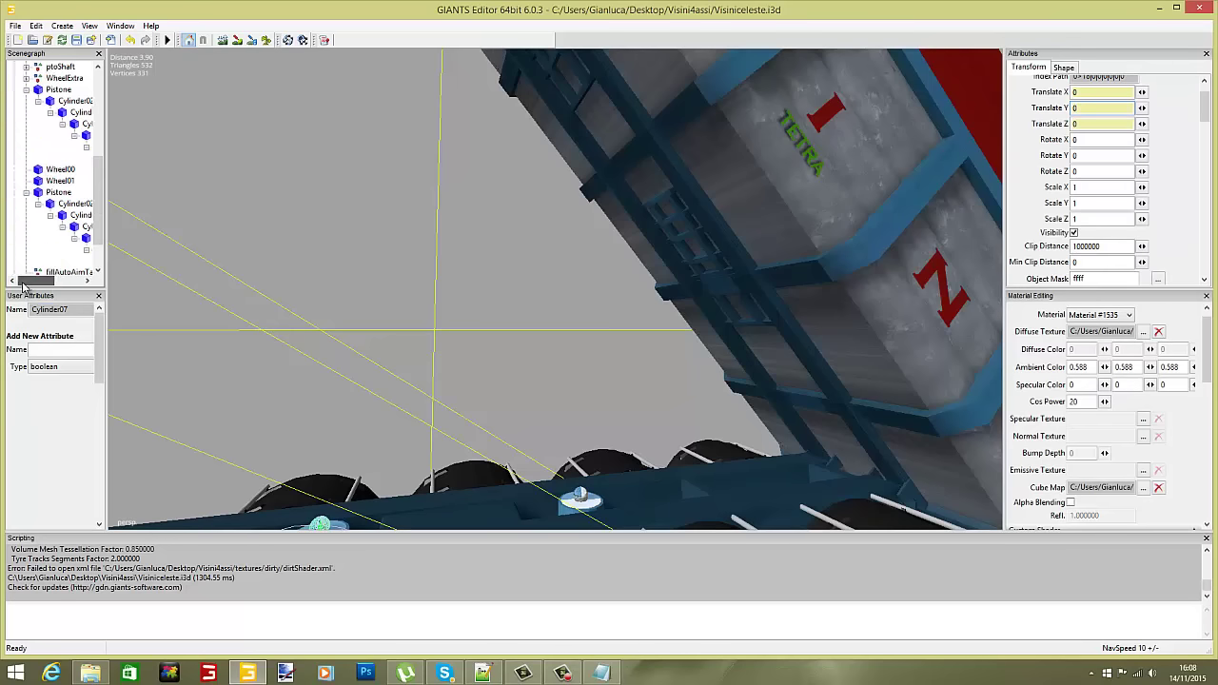
{"action": "left_click", "coordinate": [27, 192]}
{"action": "left_click", "coordinate": [25, 112]}
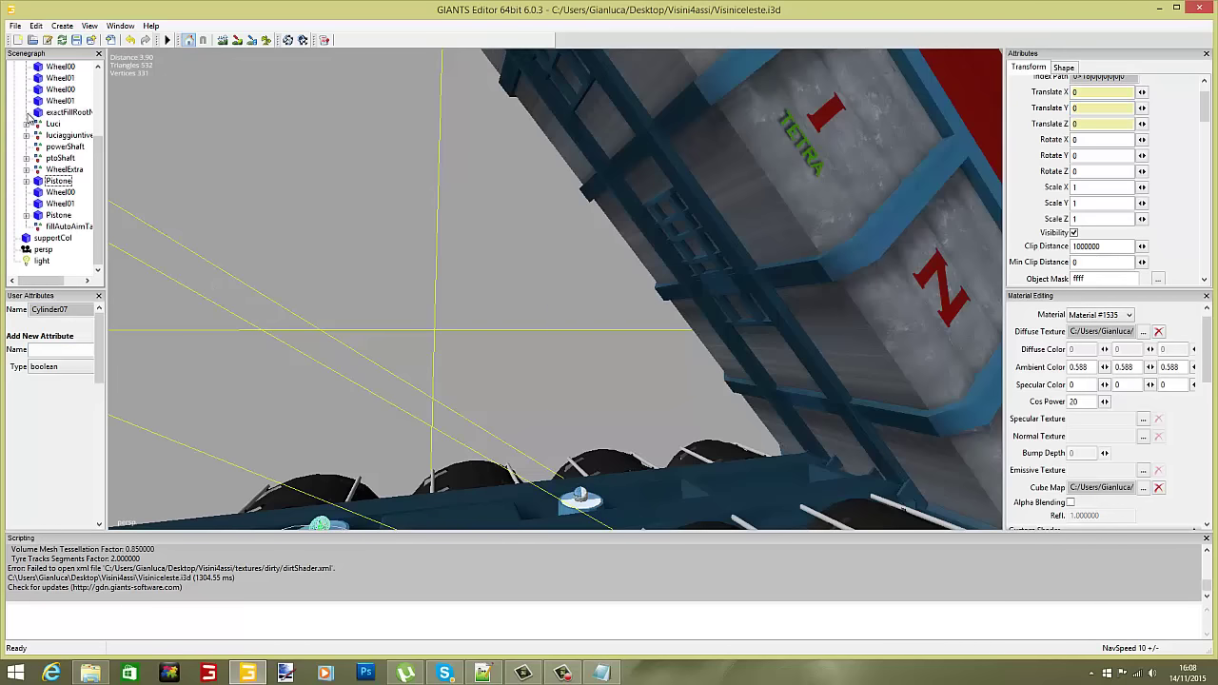
{"action": "left_click_drag", "start_coordinate": [99, 181], "coordinate": [99, 86]}
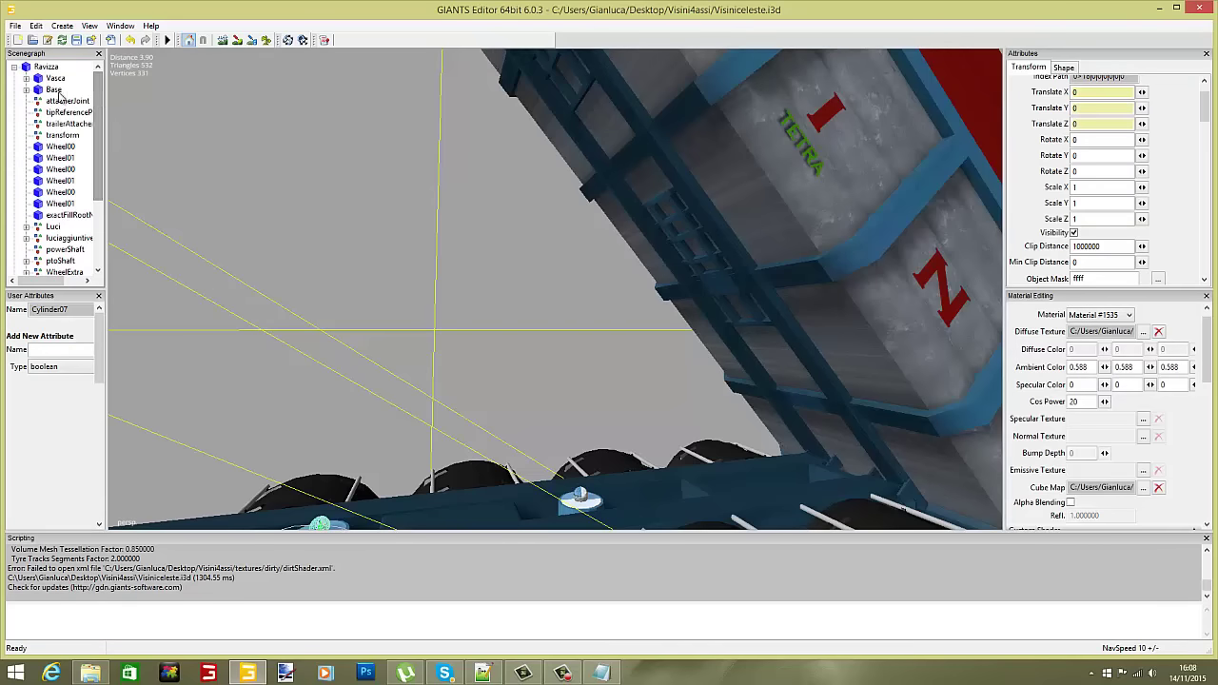
Preview Vasca lowered by setting its Rotate X to 0, and restore the rotation to -50.
{"action": "left_click", "coordinate": [57, 78]}
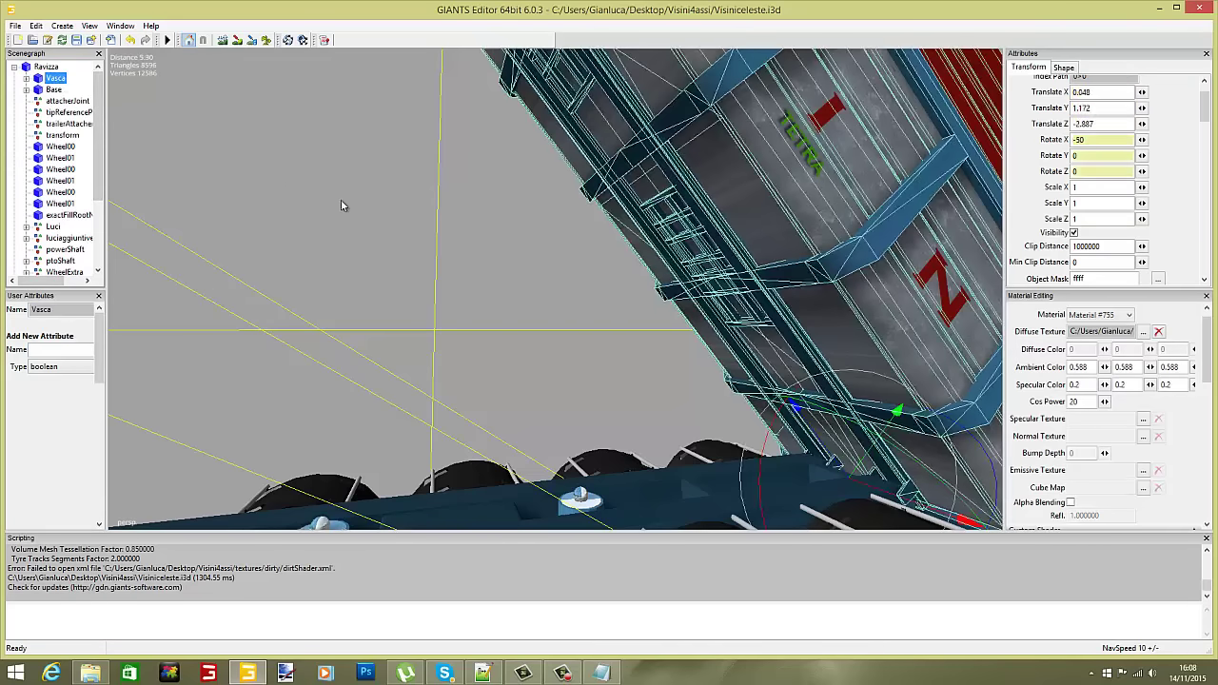
{"action": "key", "text": "f"}
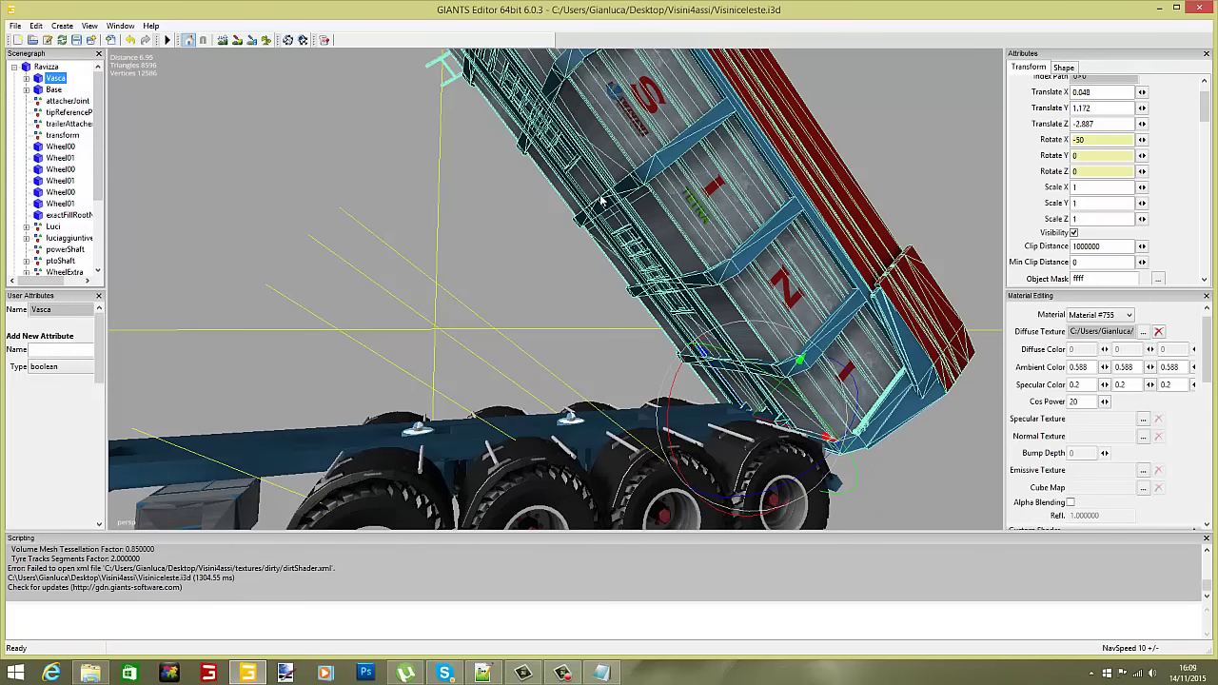
{"action": "double_click", "coordinate": [1079, 140]}
{"action": "type", "text": "0"}
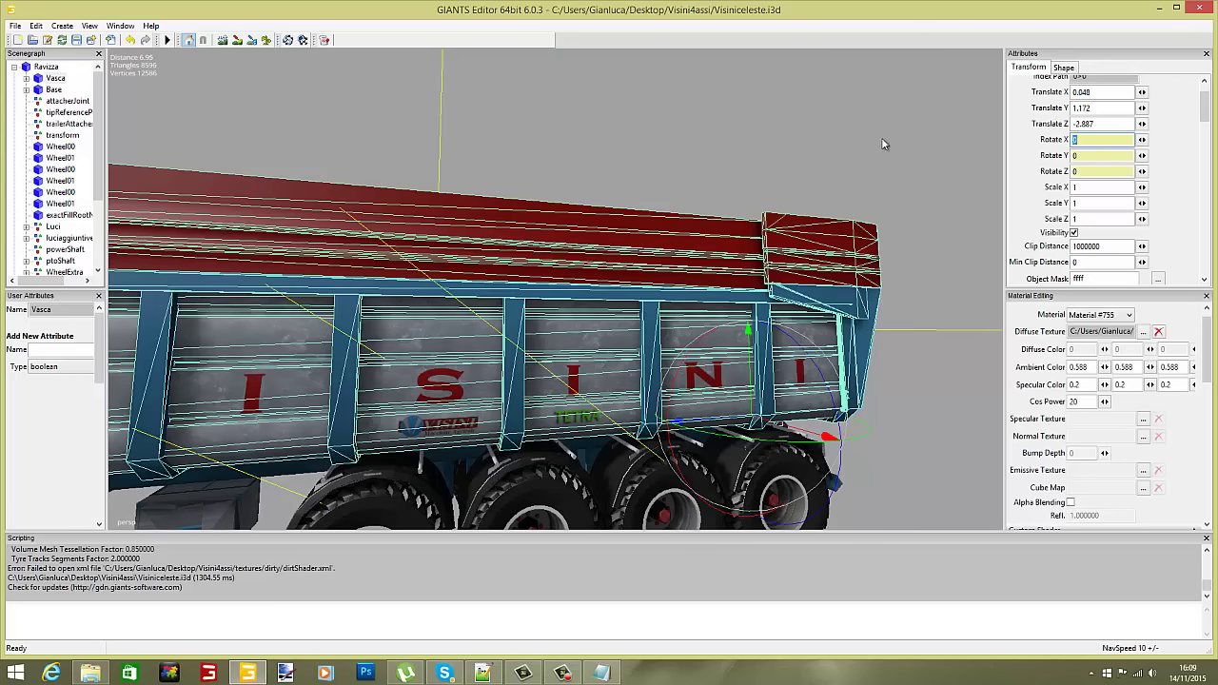
{"action": "type", "text": "-50"}
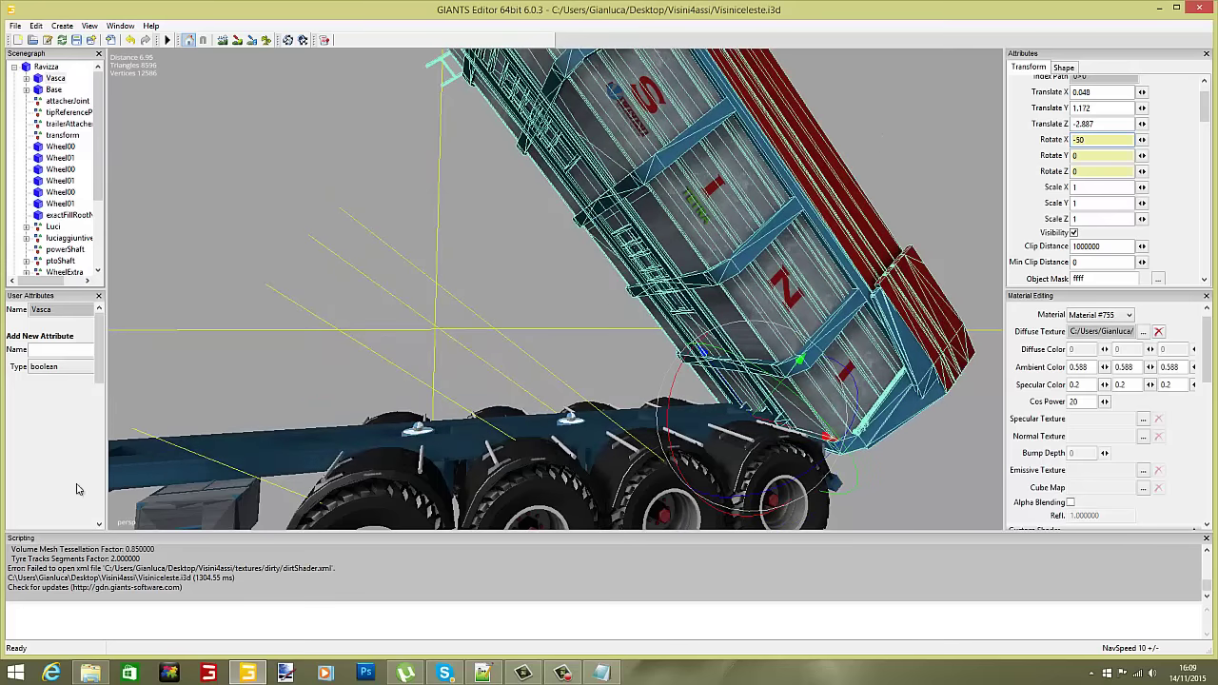
Copy Vasca's index path 0>0 from GIANTS Editor and paste it as the node value on line 97 in Notepad++.
{"action": "left_click", "coordinate": [482, 673]}
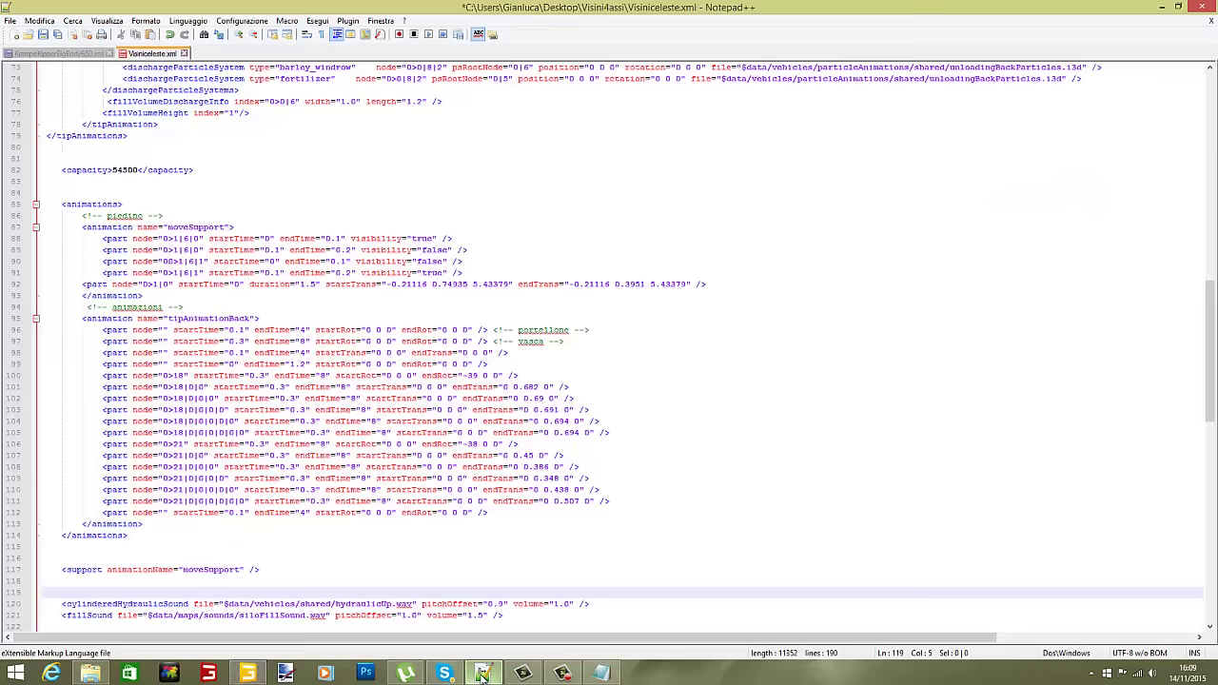
{"action": "left_click", "coordinate": [483, 673]}
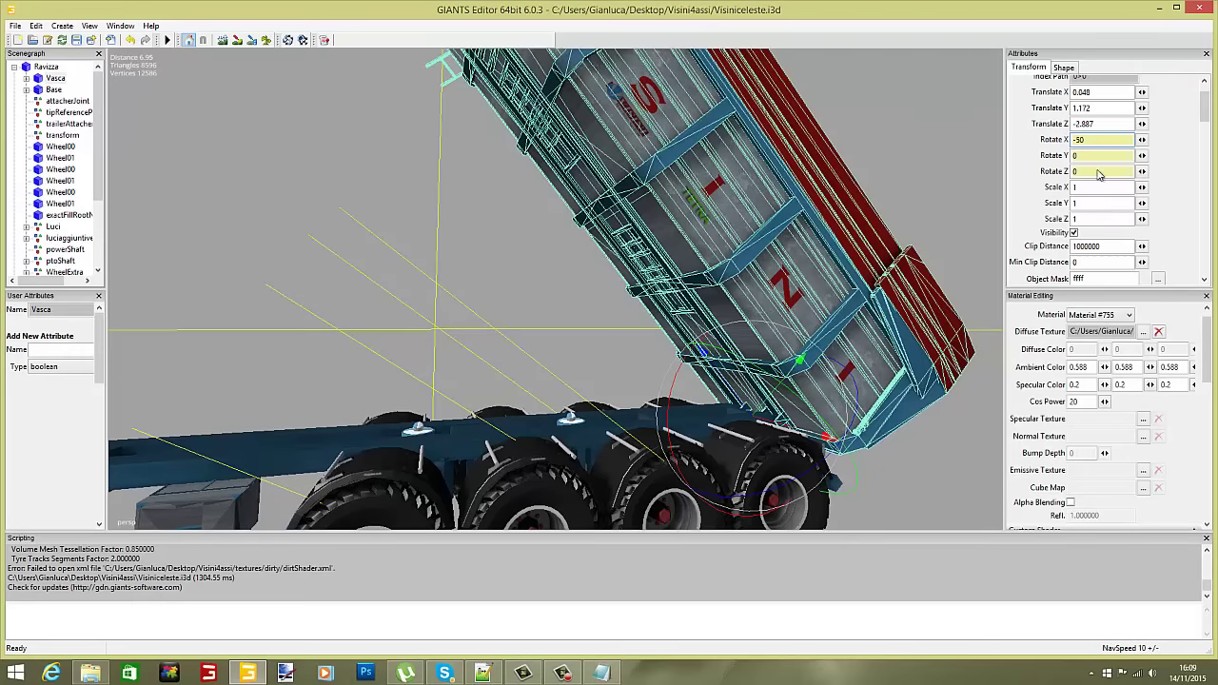
{"action": "left_click_drag", "start_coordinate": [1206, 110], "coordinate": [1206, 98]}
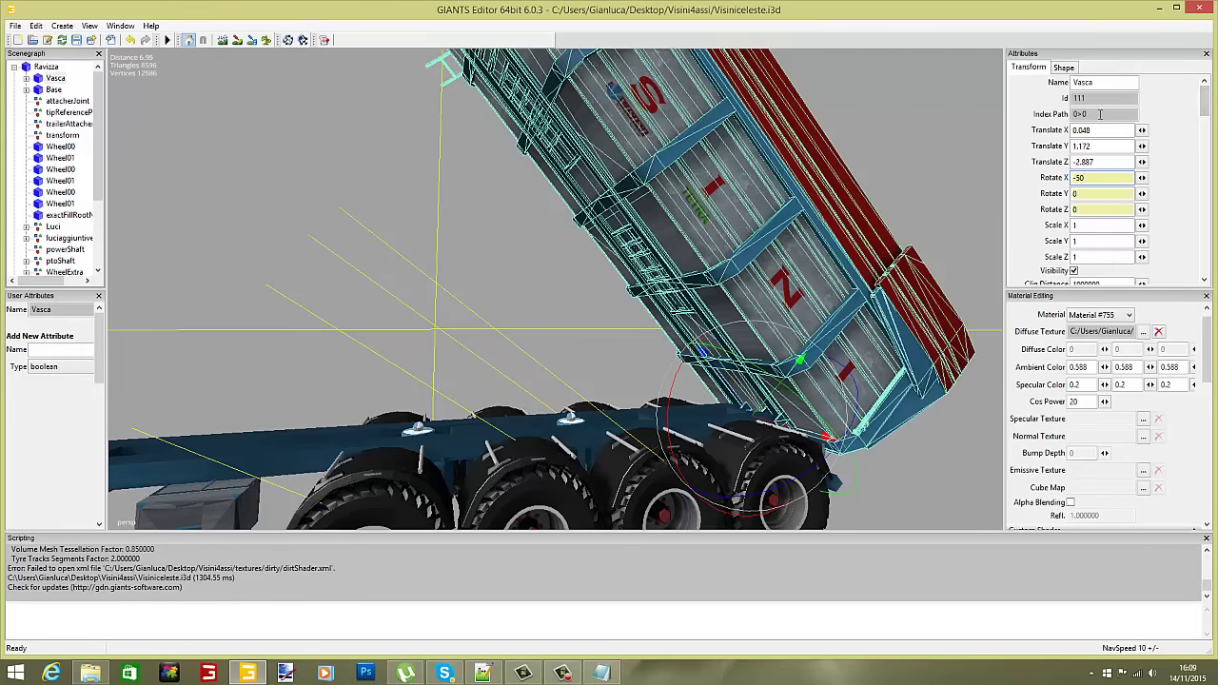
{"action": "double_click", "coordinate": [1100, 114]}
{"action": "right_click", "coordinate": [1100, 114]}
{"action": "left_click", "coordinate": [1067, 152]}
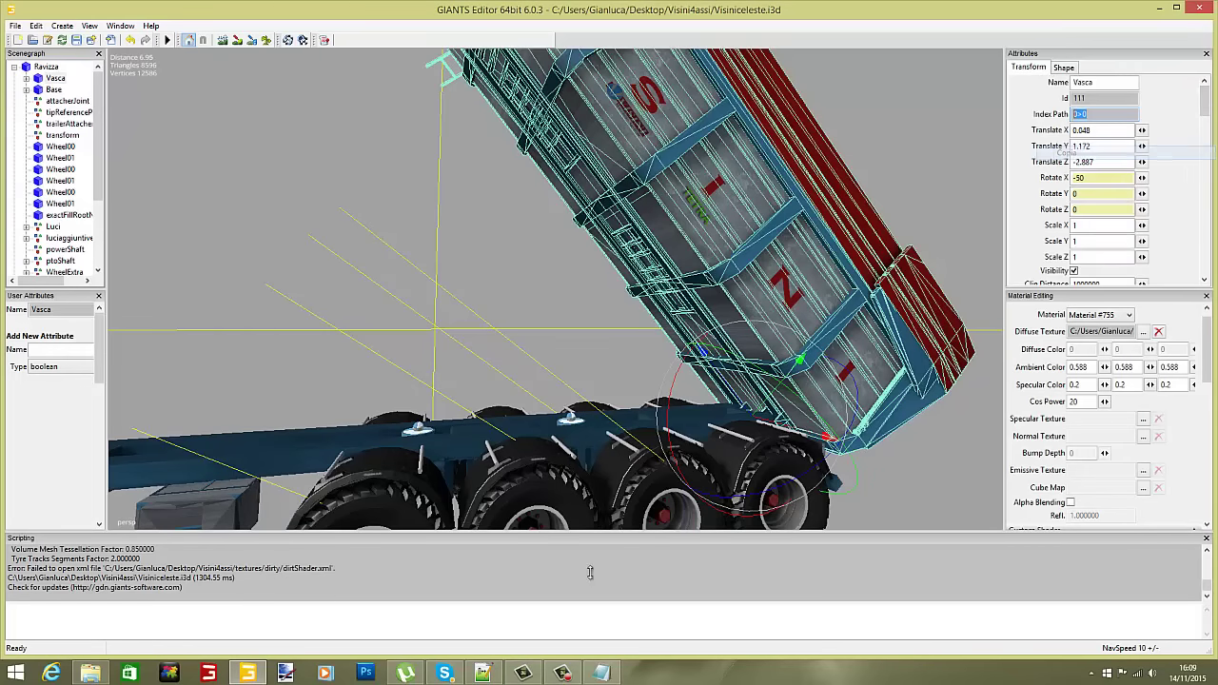
{"action": "left_click", "coordinate": [482, 673]}
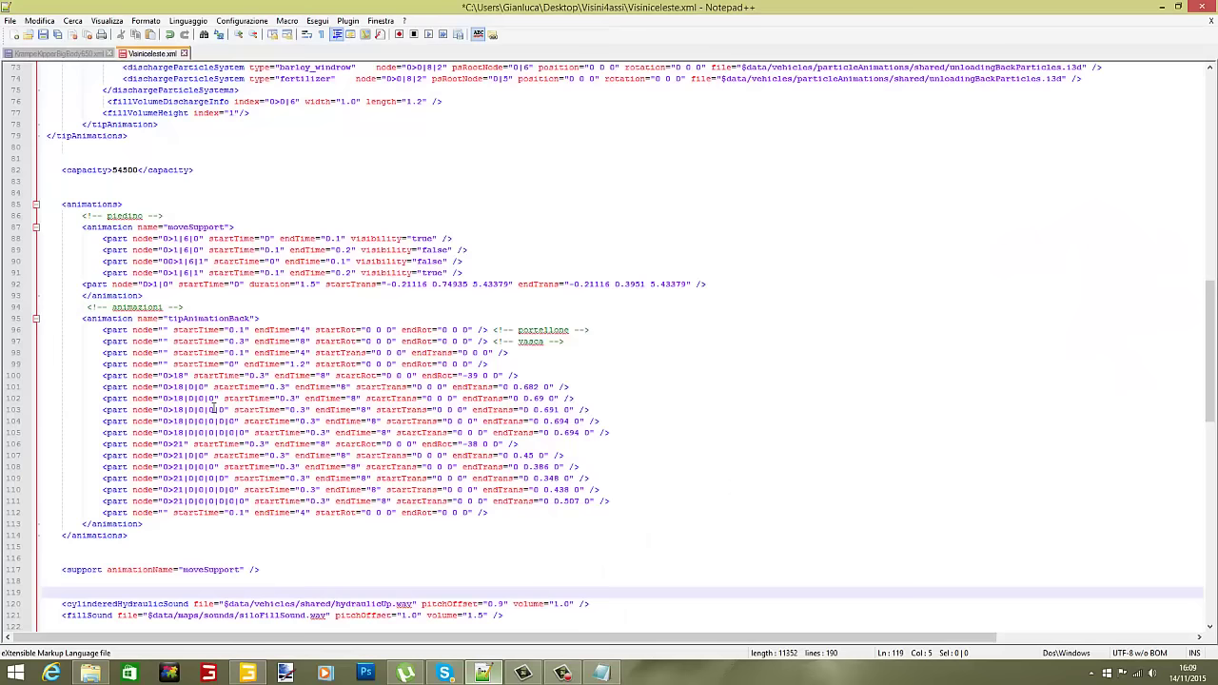
{"action": "left_click", "coordinate": [161, 341]}
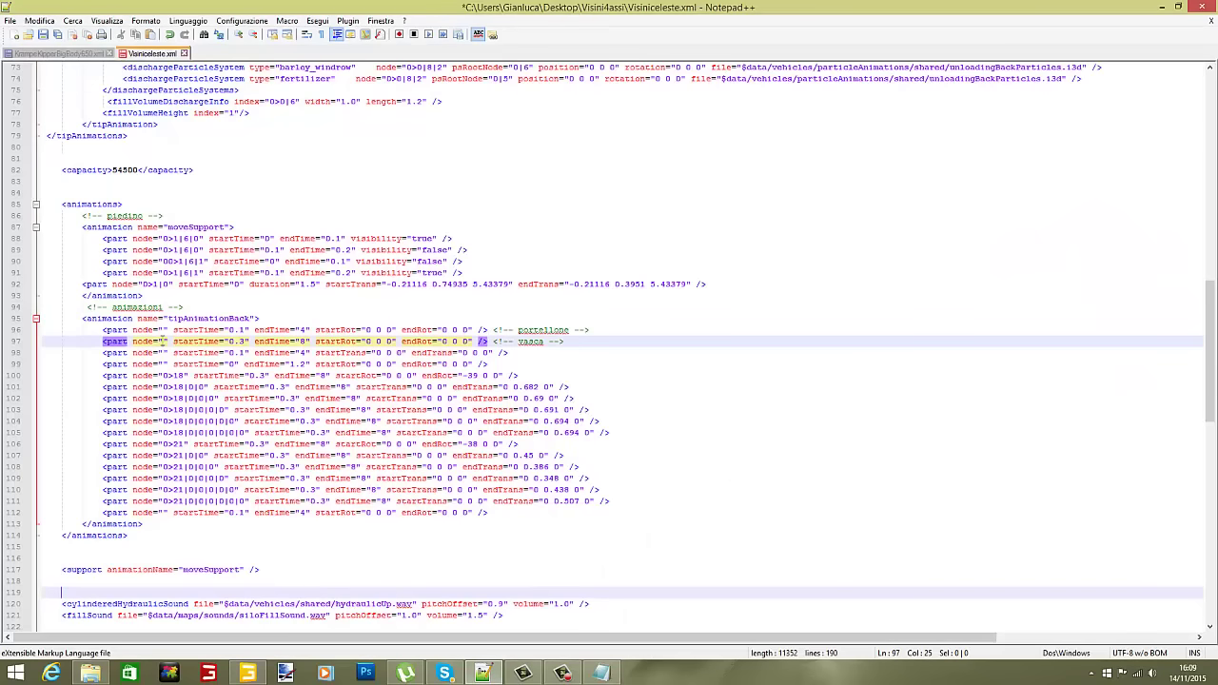
{"action": "right_click", "coordinate": [160, 339]}
{"action": "left_click", "coordinate": [177, 376]}
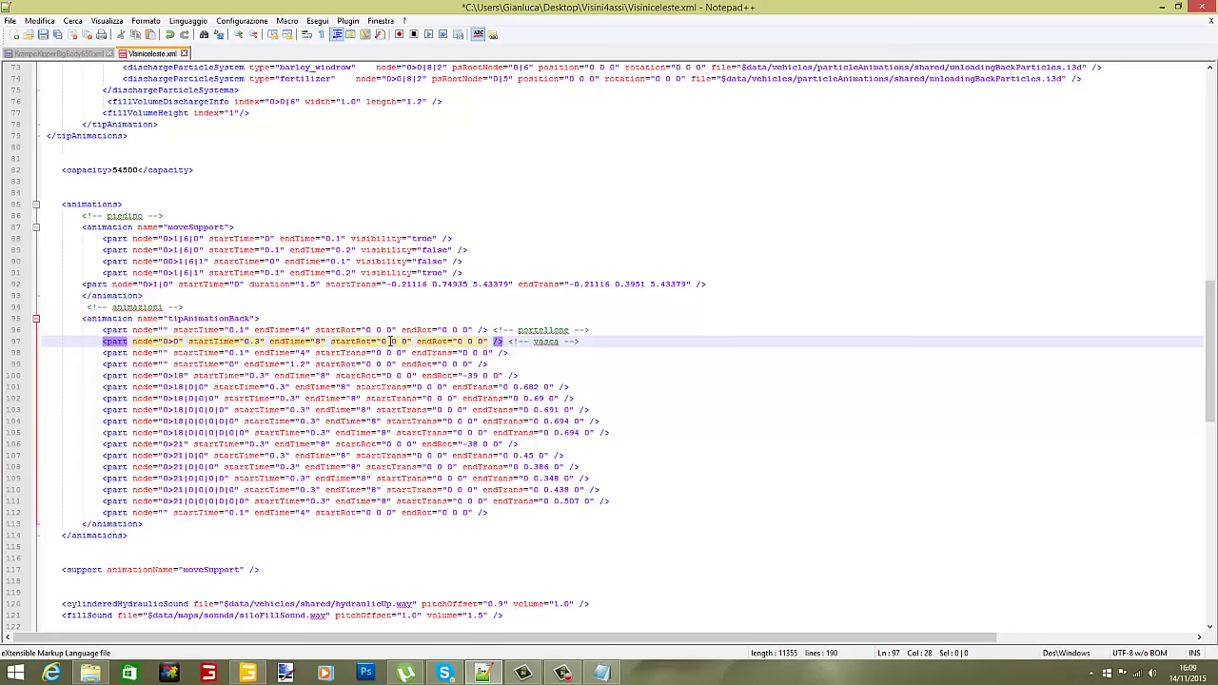
Check Vasca's rotation in GIANTS Editor and set endRot to -50 0 0 on line 97 in Notepad++.
{"action": "left_click", "coordinate": [255, 674]}
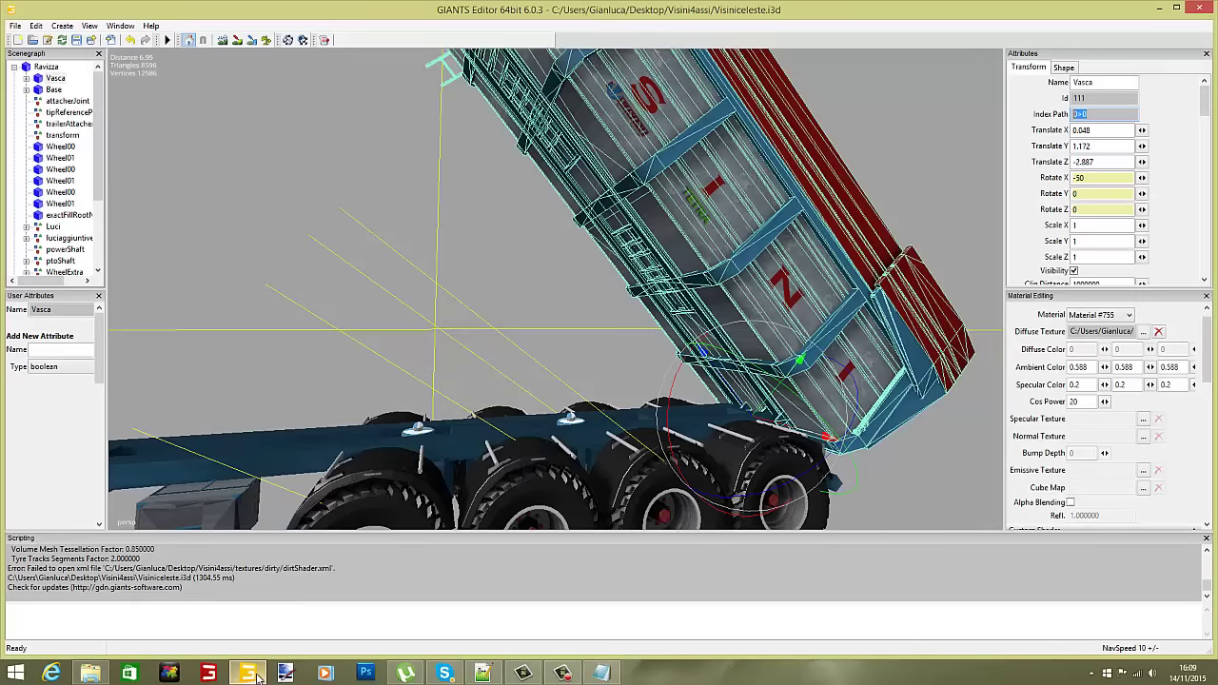
{"action": "left_click", "coordinate": [255, 675]}
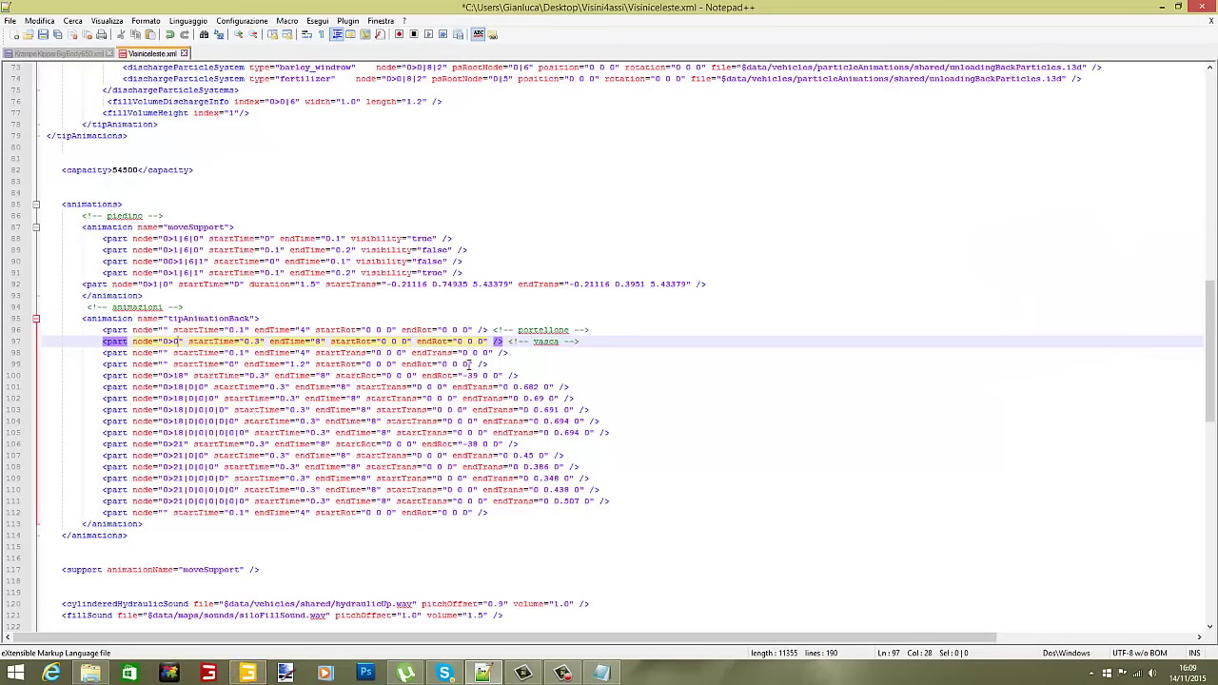
{"action": "type", "text": "-5"}
{"action": "left_click", "coordinate": [921, 296]}
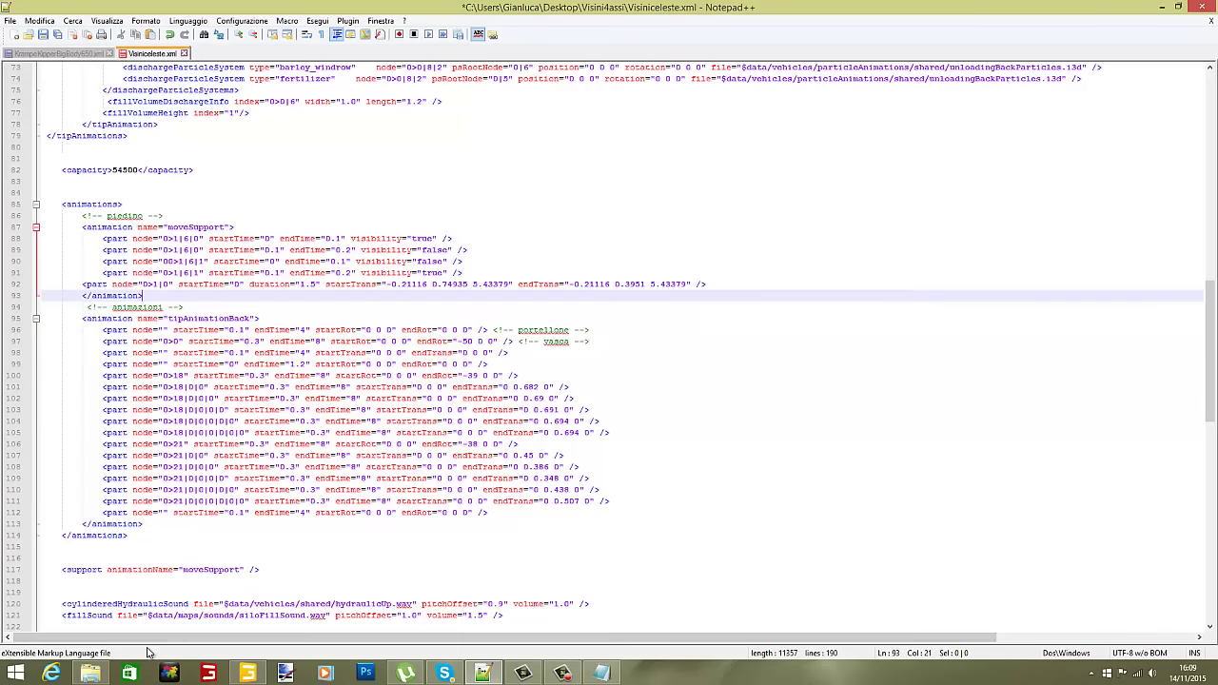
Copy the index path 0>0|8 of Vasca's particles node from GIANTS Editor and paste it as the node value on line 112 in Notepad++.
{"action": "left_click", "coordinate": [246, 673]}
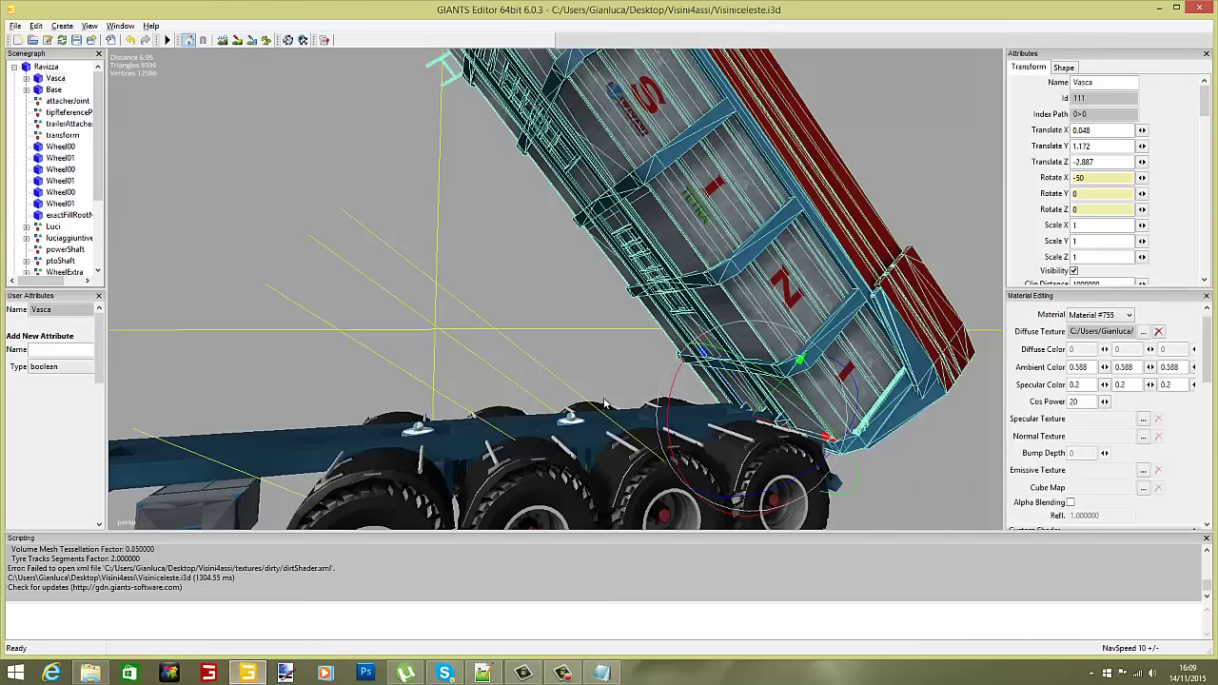
{"action": "left_click_drag", "start_coordinate": [604, 403], "coordinate": [622, 365], "text": "alt"}
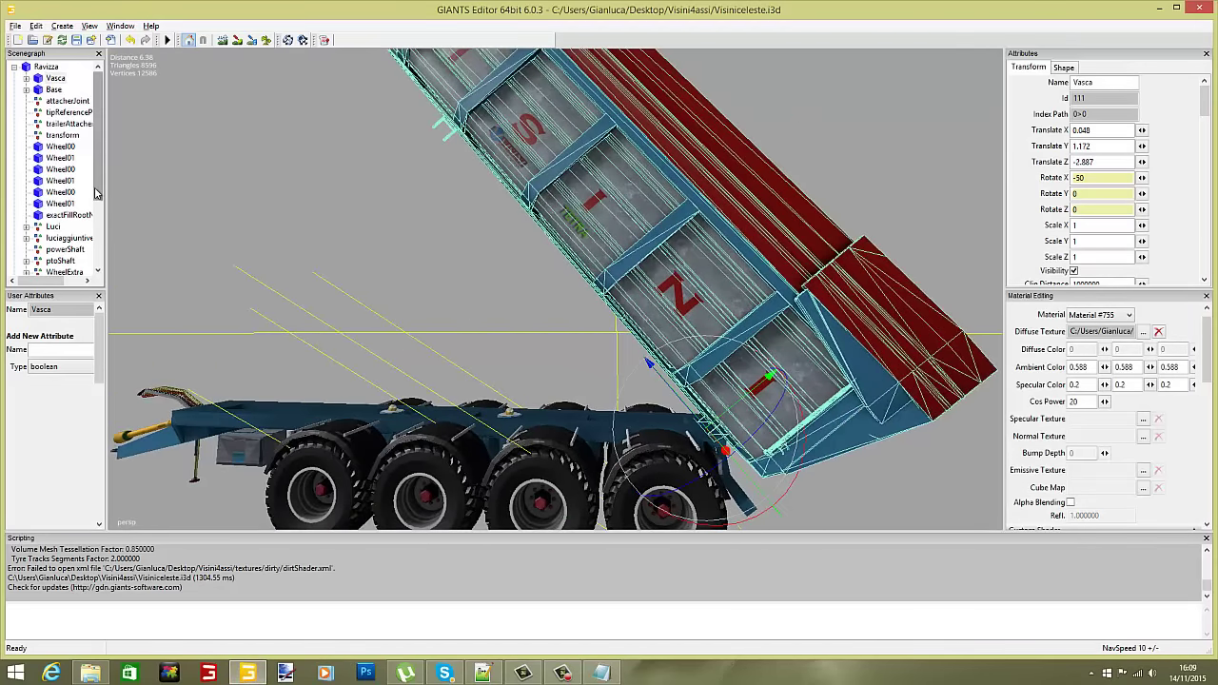
{"action": "scroll", "coordinate": [89, 219], "scroll_direction": "down", "scroll_amount": 3}
{"action": "scroll", "coordinate": [89, 238], "scroll_direction": "up", "scroll_amount": 5}
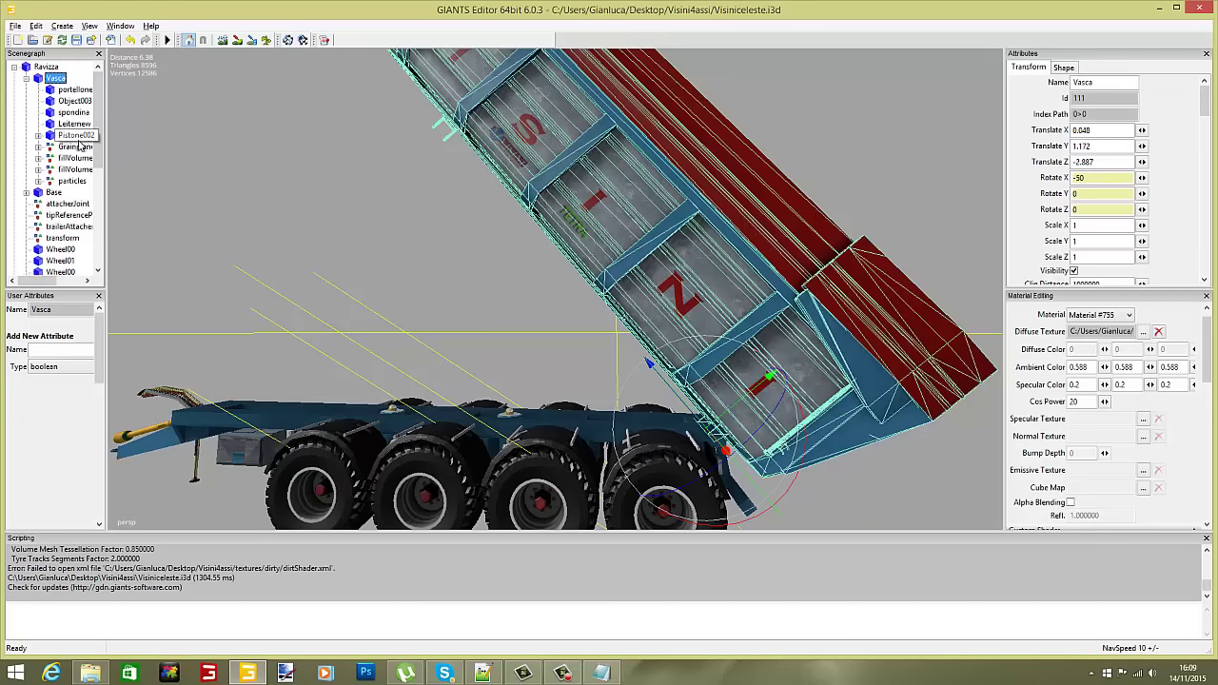
{"action": "double_click", "coordinate": [71, 181]}
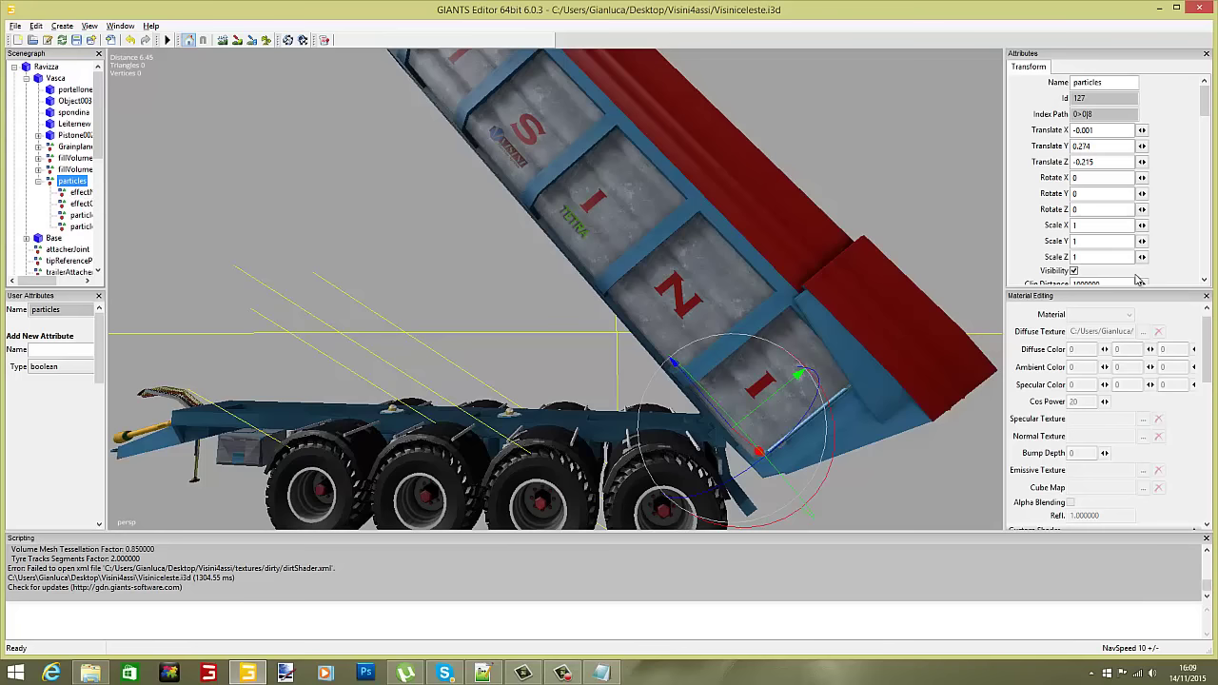
{"action": "left_click_drag", "start_coordinate": [1122, 114], "coordinate": [1035, 109]}
{"action": "right_click", "coordinate": [1083, 114]}
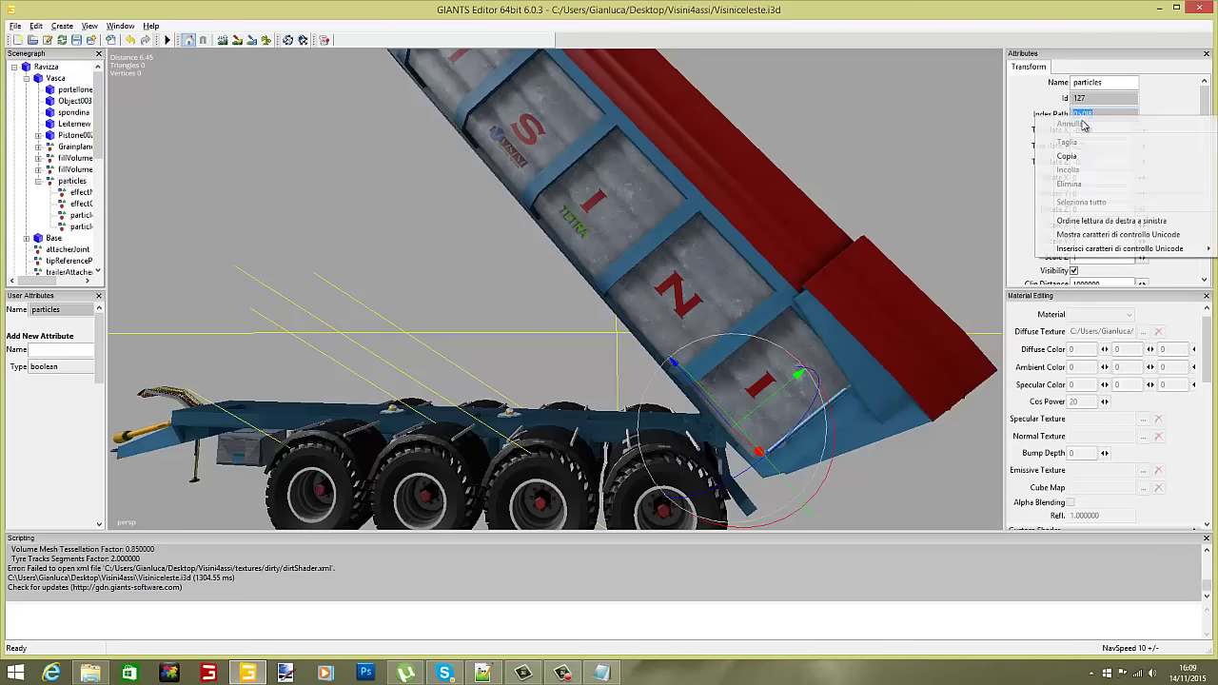
{"action": "left_click", "coordinate": [1075, 154]}
{"action": "left_click", "coordinate": [484, 672]}
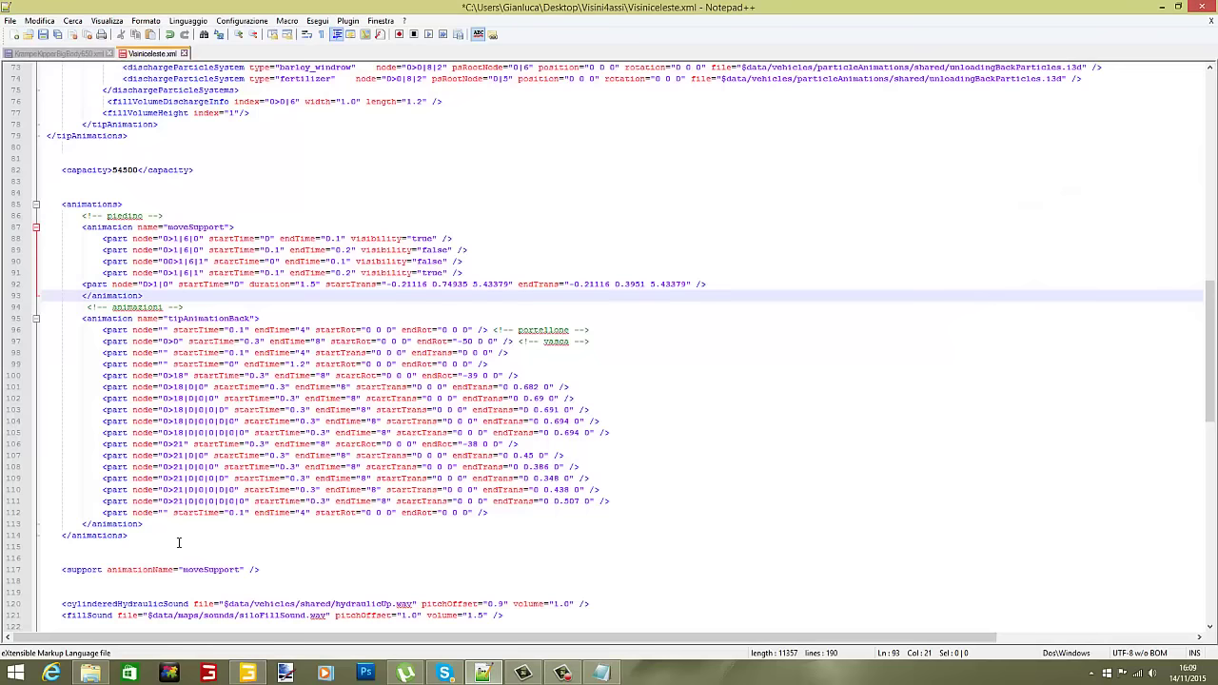
{"action": "left_click", "coordinate": [163, 513]}
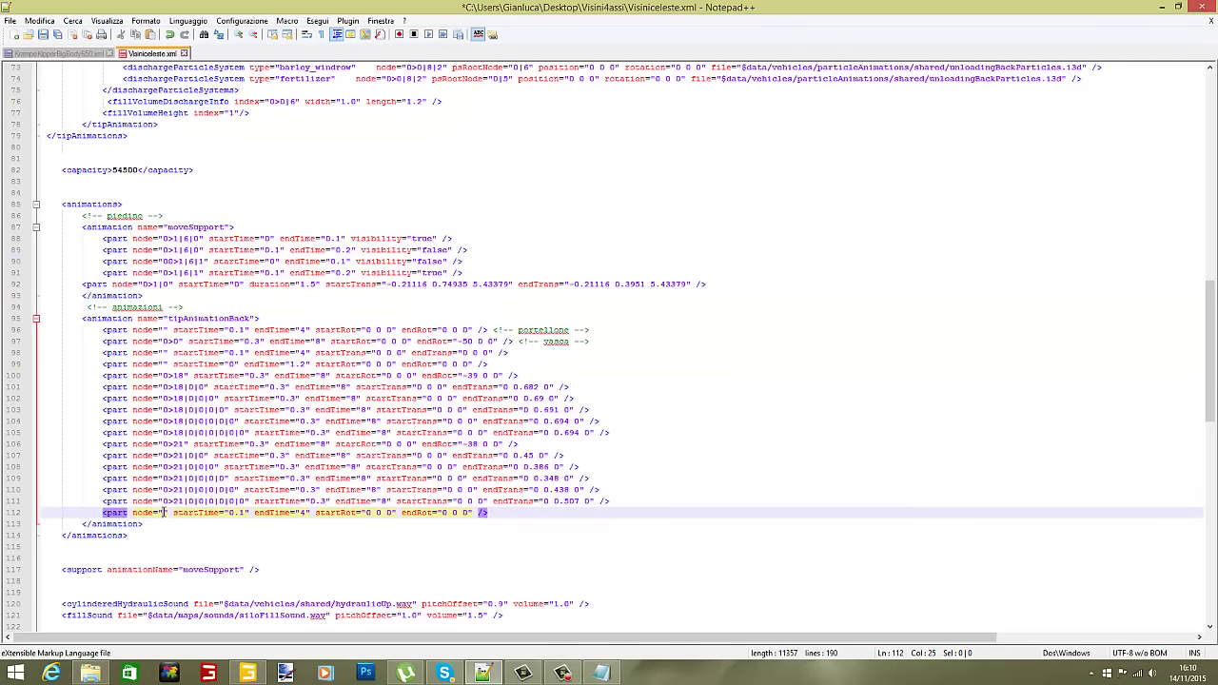
{"action": "right_click", "coordinate": [163, 513]}
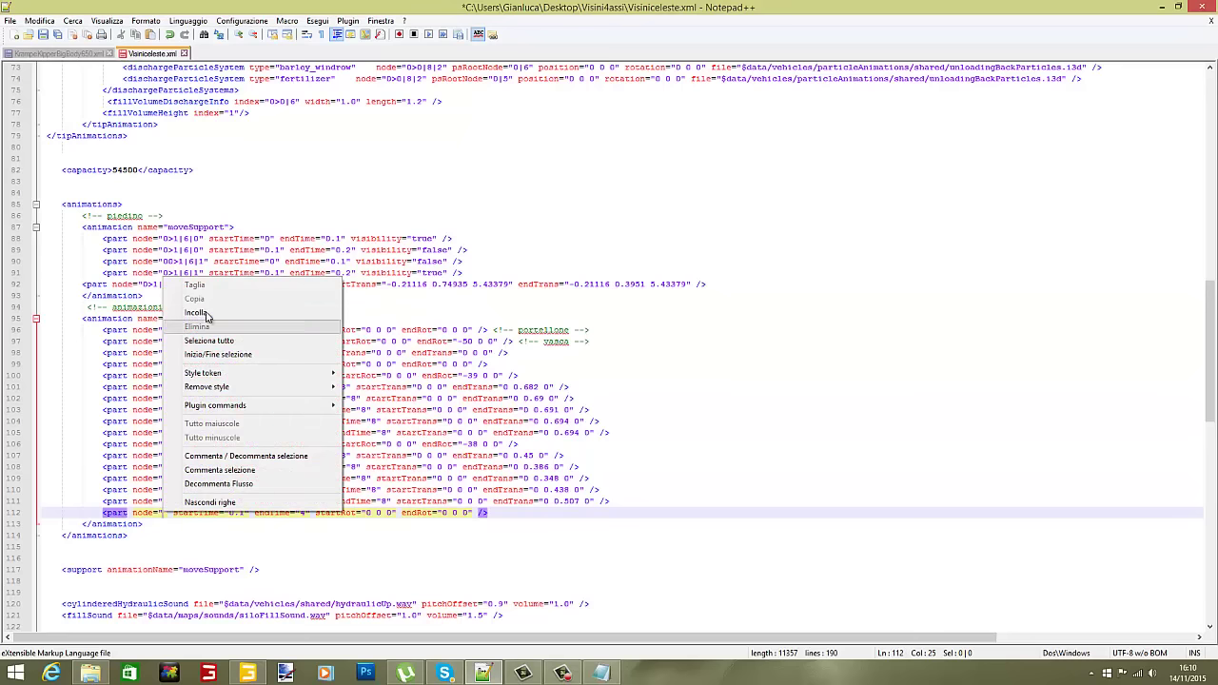
{"action": "left_click", "coordinate": [195, 315]}
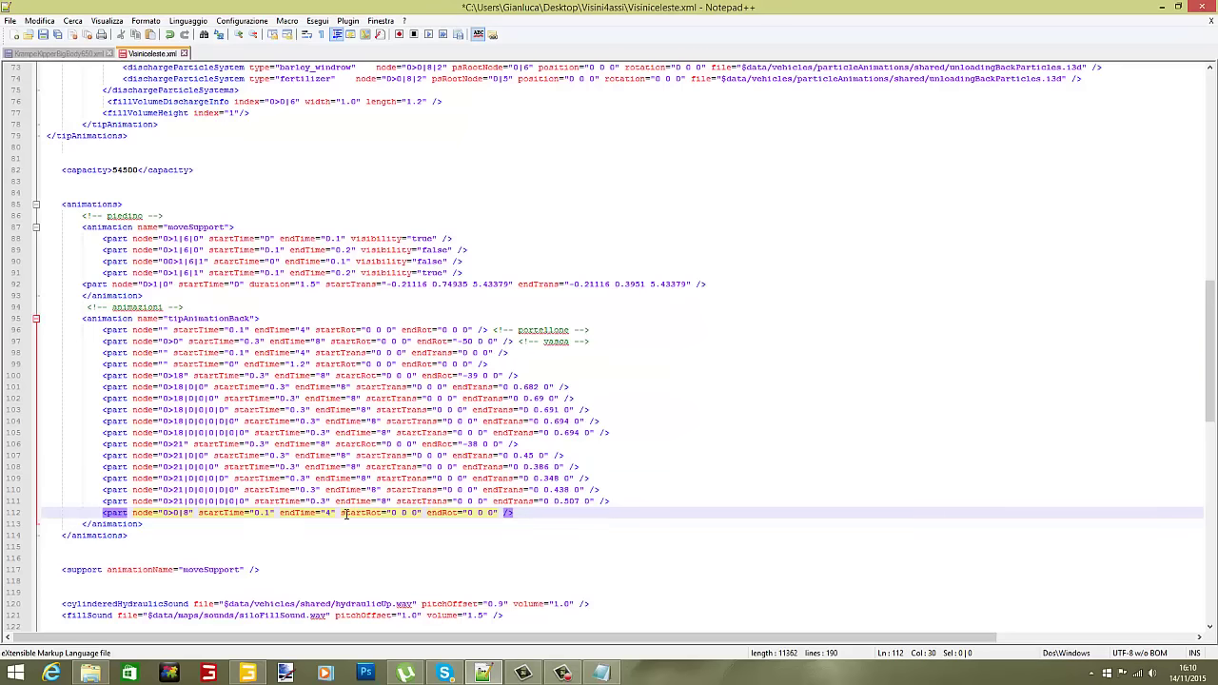
In GIANTS Editor, rotate the particles node around X to about 38.6 degrees and trim its Rotate X to 38.
{"action": "left_click", "coordinate": [248, 673]}
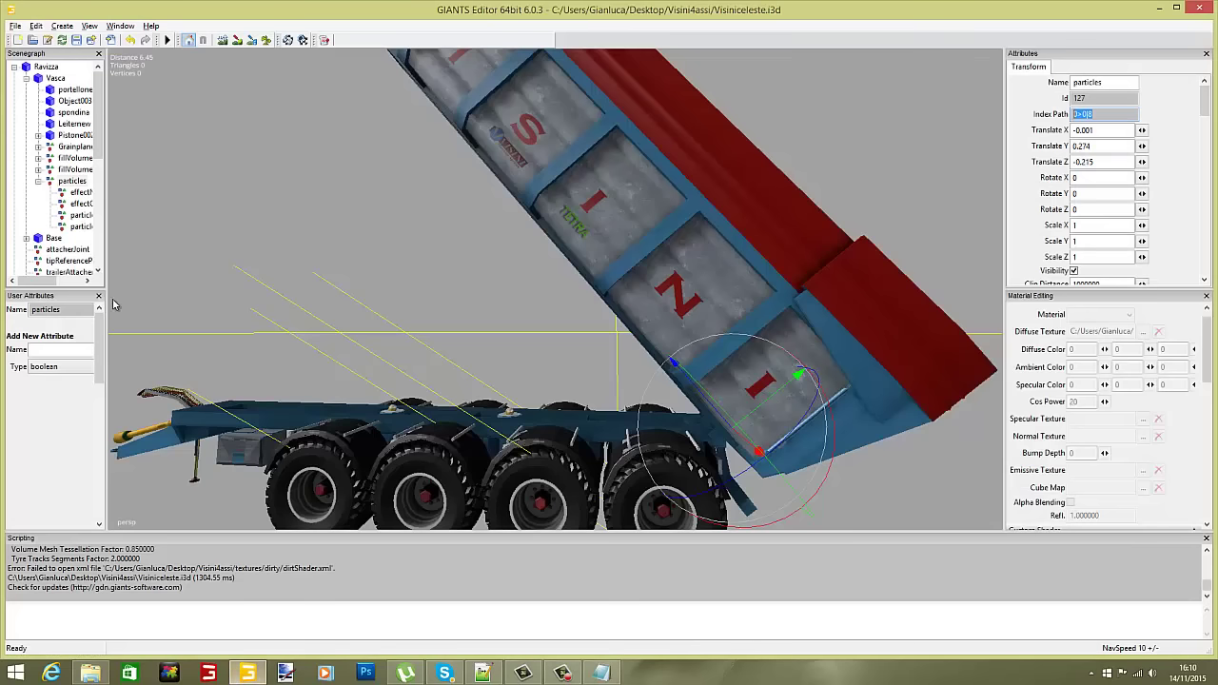
{"action": "left_click", "coordinate": [76, 180]}
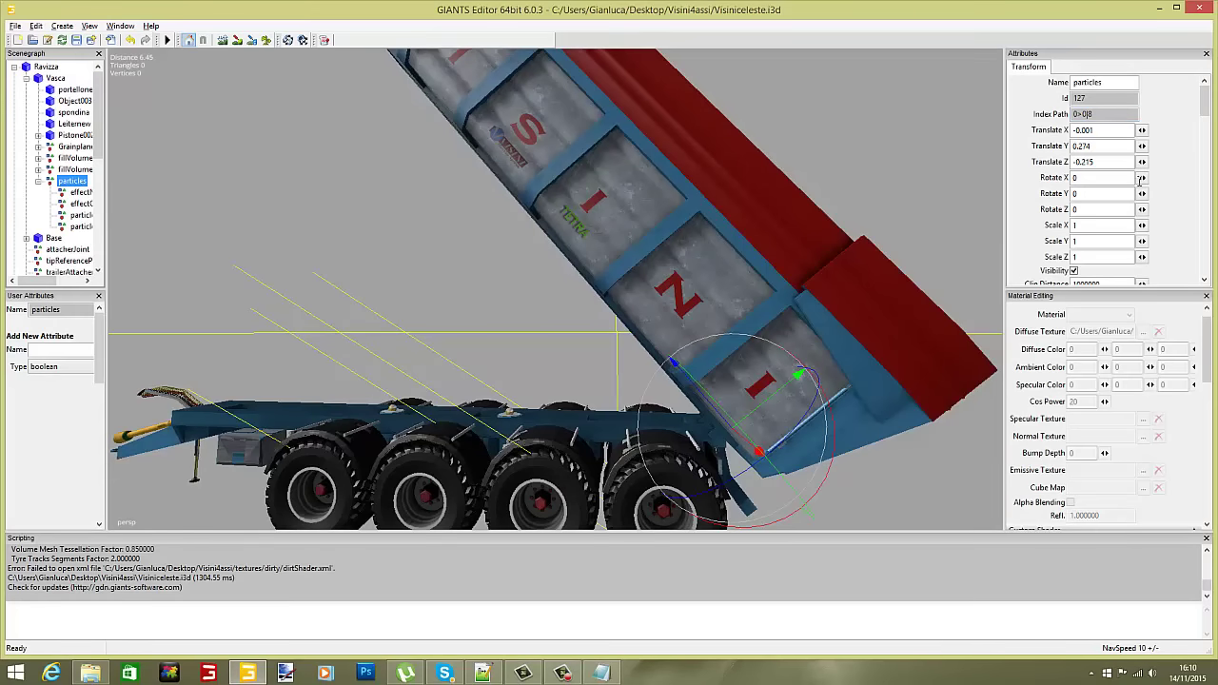
{"action": "left_click_drag", "start_coordinate": [747, 313], "coordinate": [701, 307], "text": "alt"}
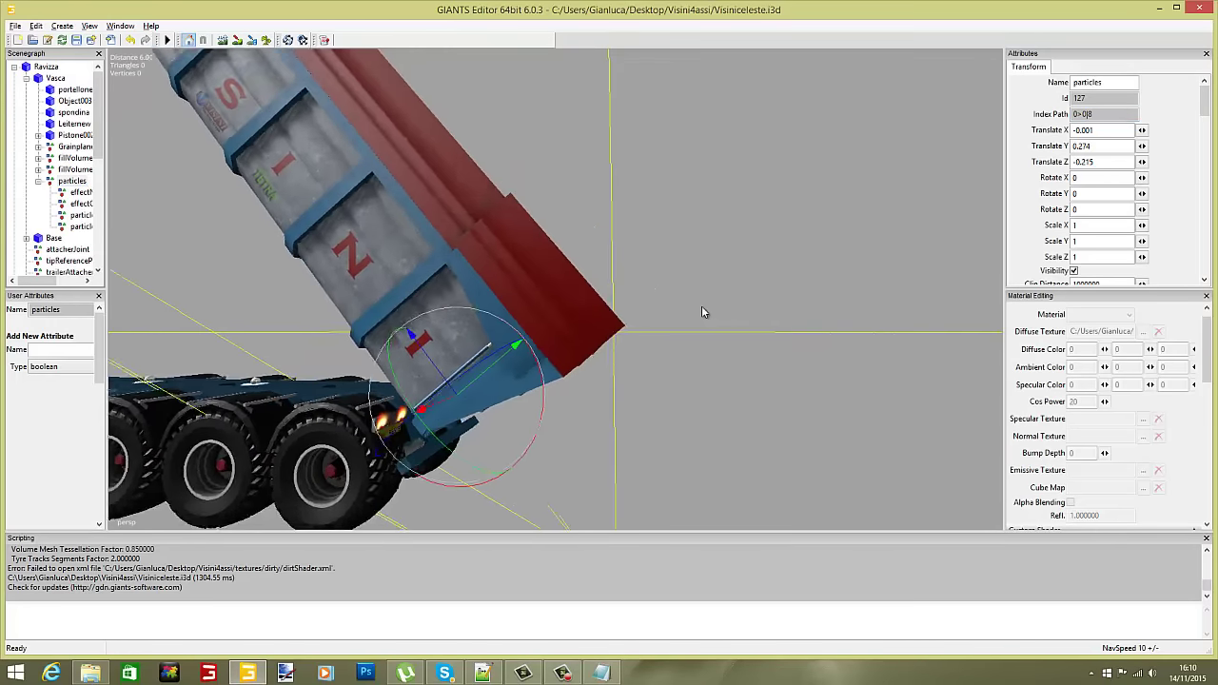
{"action": "scroll", "coordinate": [701, 307], "scroll_direction": "up", "scroll_amount": 3}
{"action": "middle_click_drag", "start_coordinate": [657, 303], "coordinate": [629, 303], "text": "alt"}
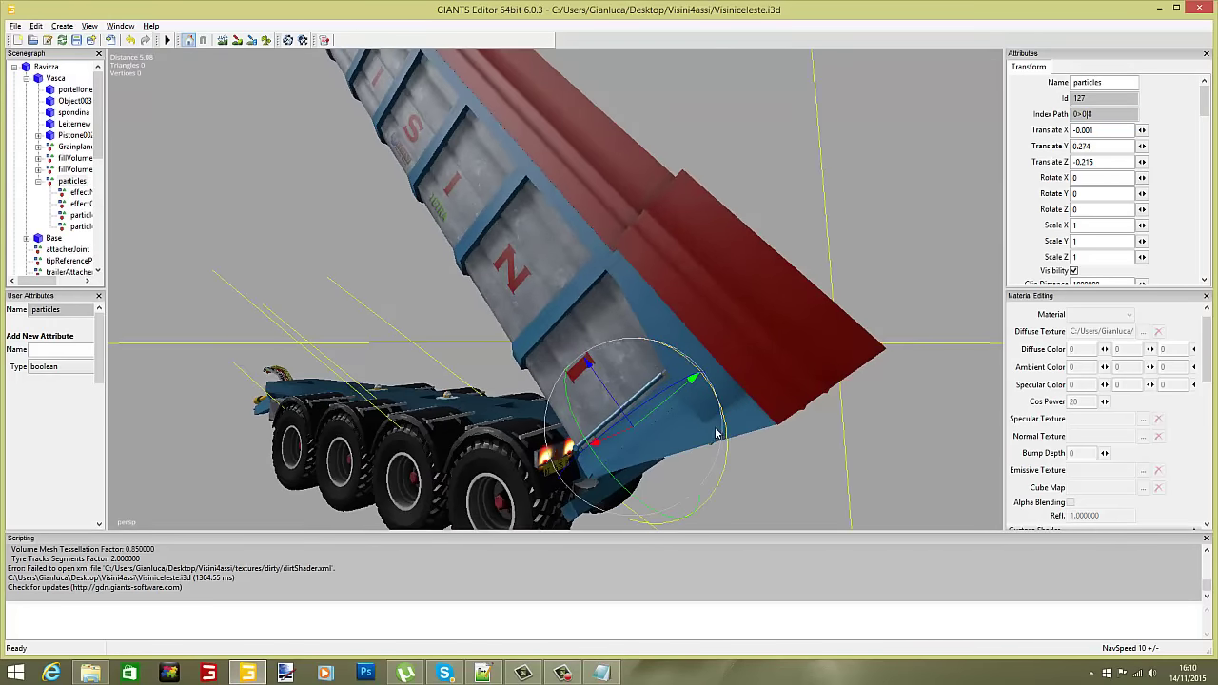
{"action": "left_click_drag", "start_coordinate": [728, 434], "coordinate": [709, 367]}
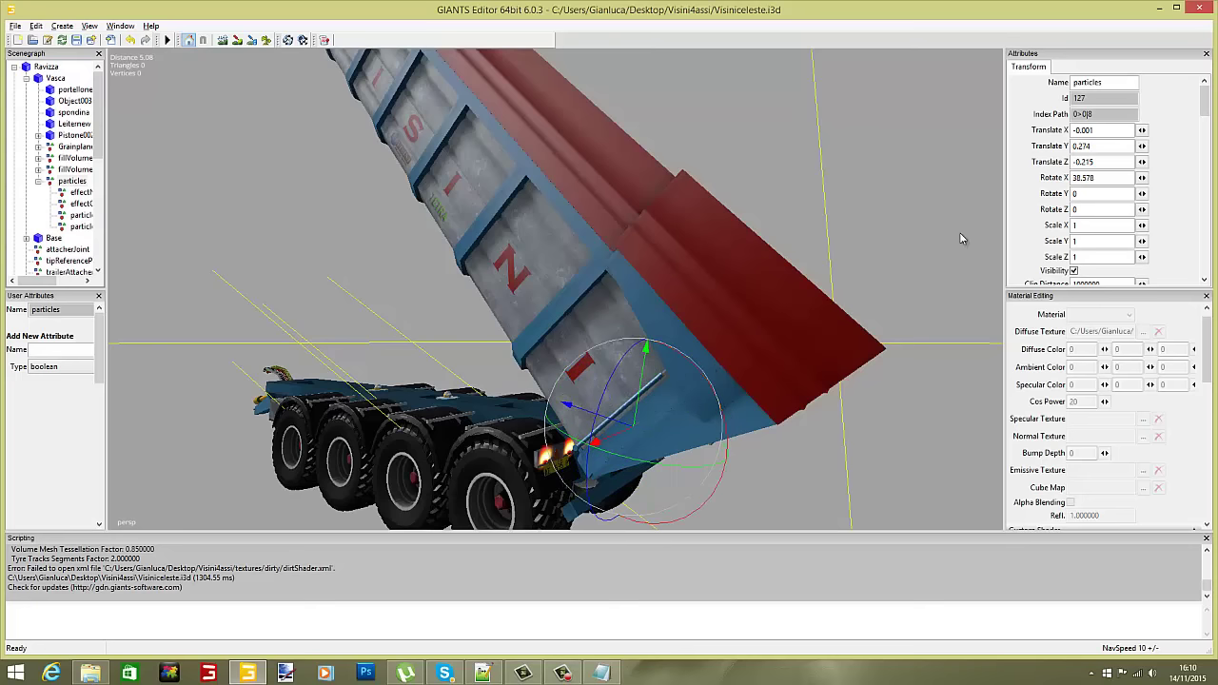
{"action": "left_click", "coordinate": [1104, 177]}
{"action": "key", "text": "BackSpace"}
{"action": "key", "text": "BackSpace"}
{"action": "key", "text": "BackSpace"}
{"action": "key", "text": "BackSpace"}
Switch to Notepad++ and set endRot to 38 0 0 for the particles part on line 112.
{"action": "left_click", "coordinate": [248, 673]}
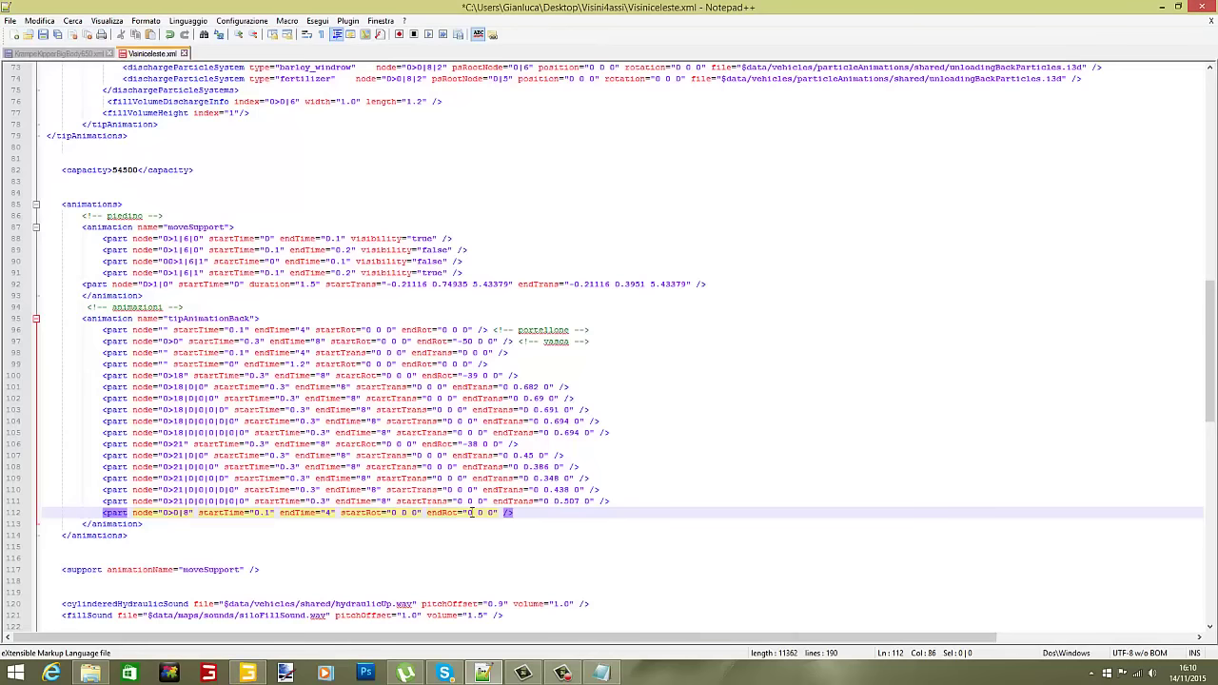
{"action": "key", "text": "BackSpace"}
{"action": "type", "text": "38"}
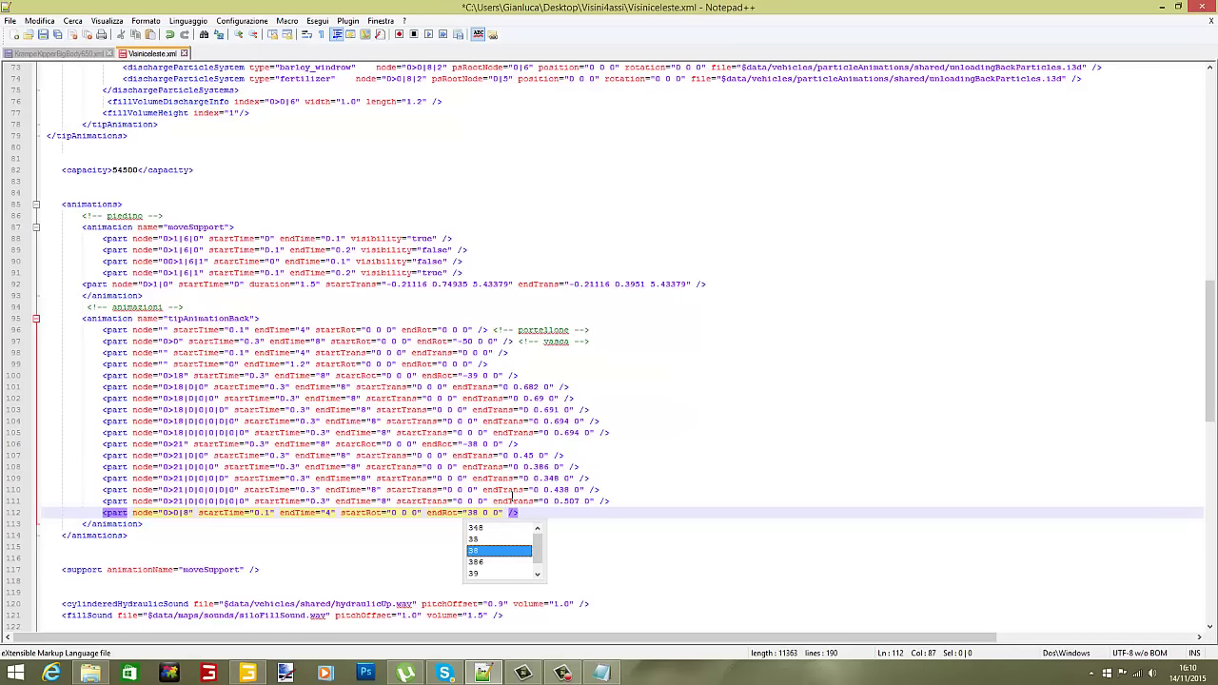
{"action": "left_click", "coordinate": [615, 478]}
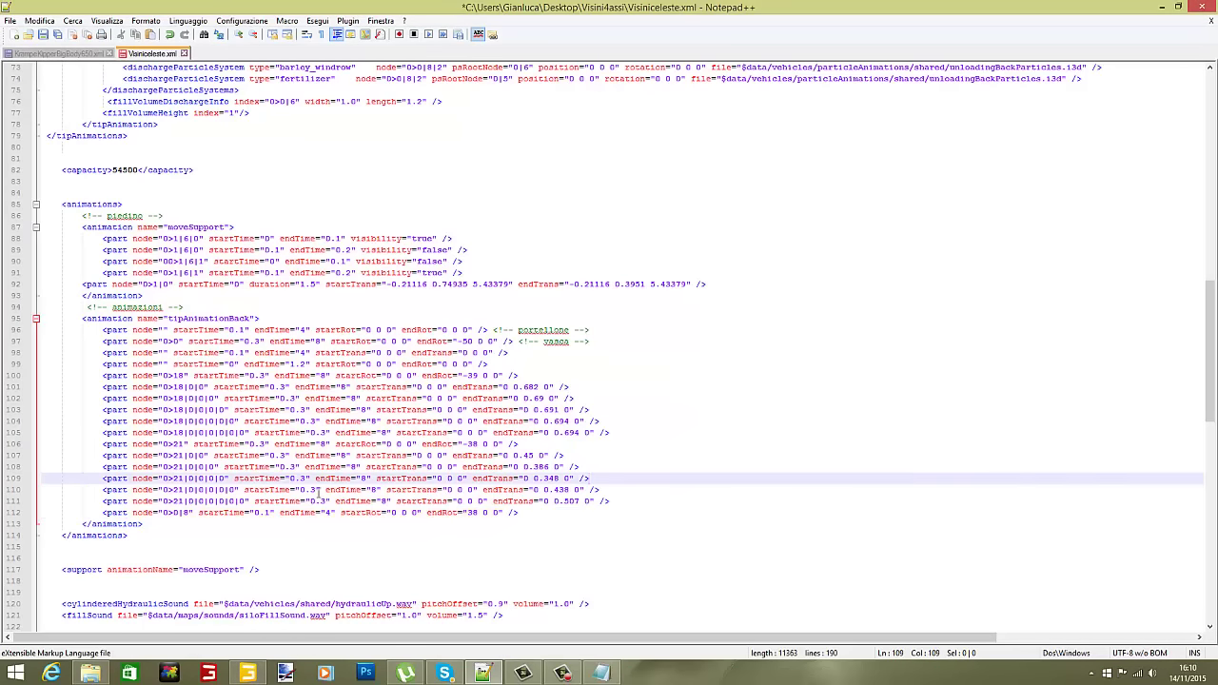
Collapse particles in GIANTS Editor, test-rotate portellone around X to about 89 degrees, and swing it back to about 18 degrees.
{"action": "left_click", "coordinate": [247, 673]}
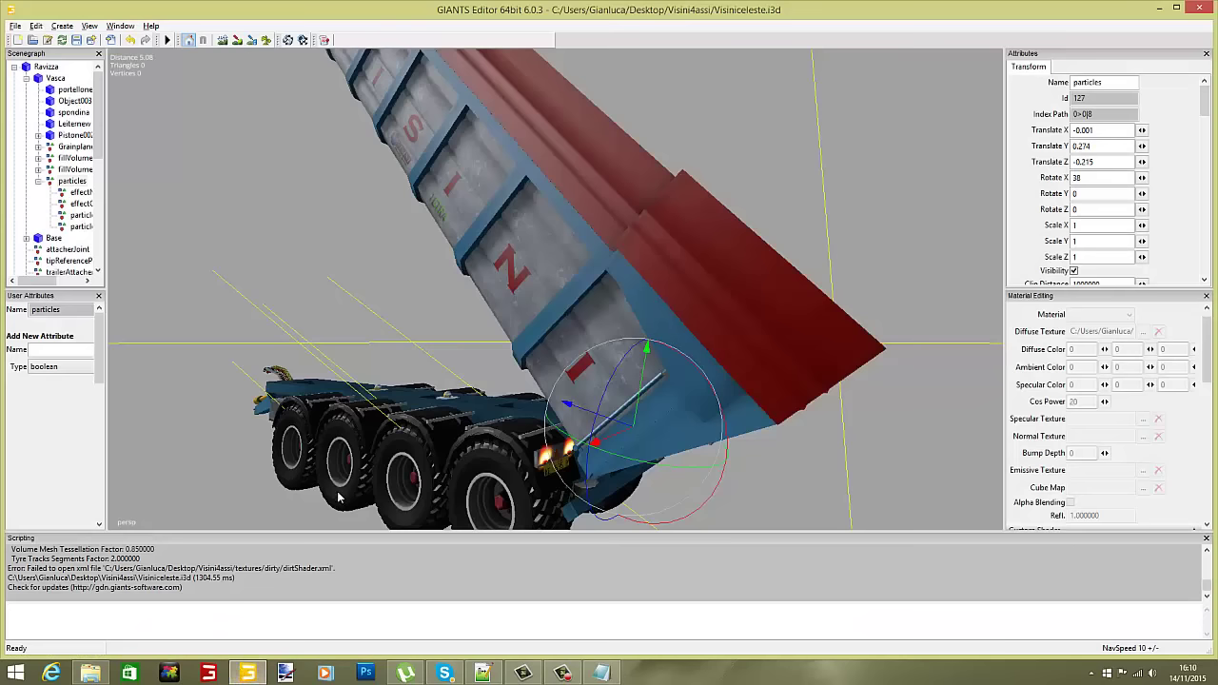
{"action": "left_click", "coordinate": [38, 181]}
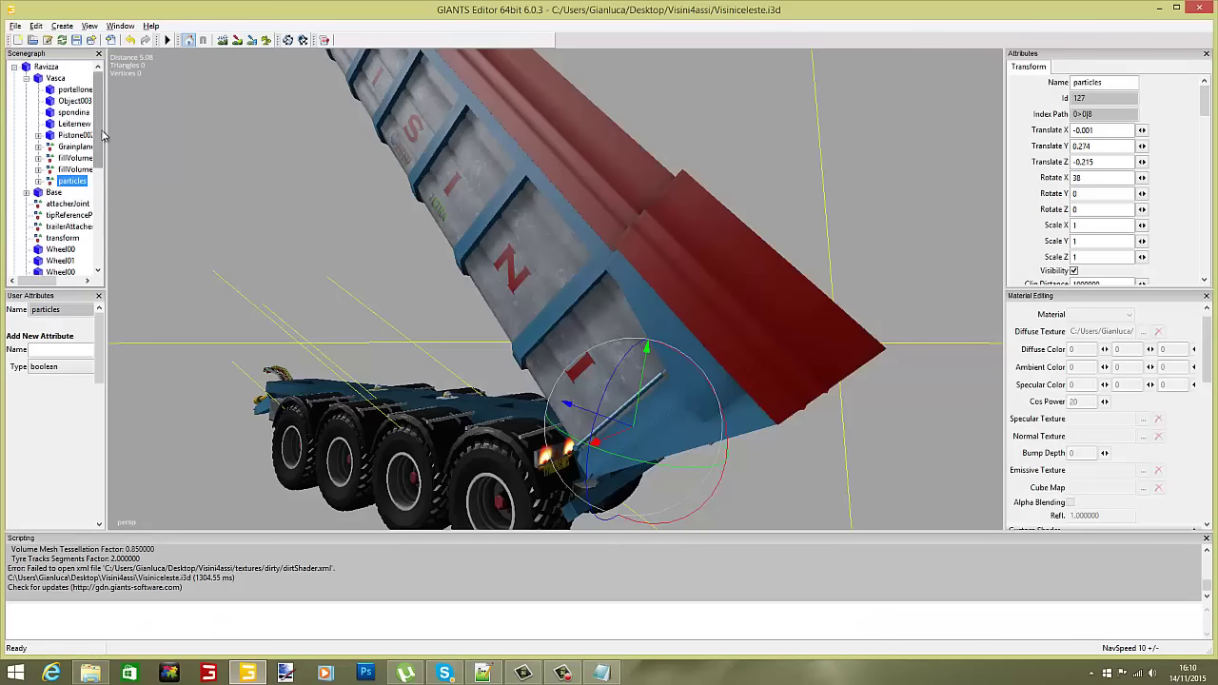
{"action": "left_click", "coordinate": [73, 89]}
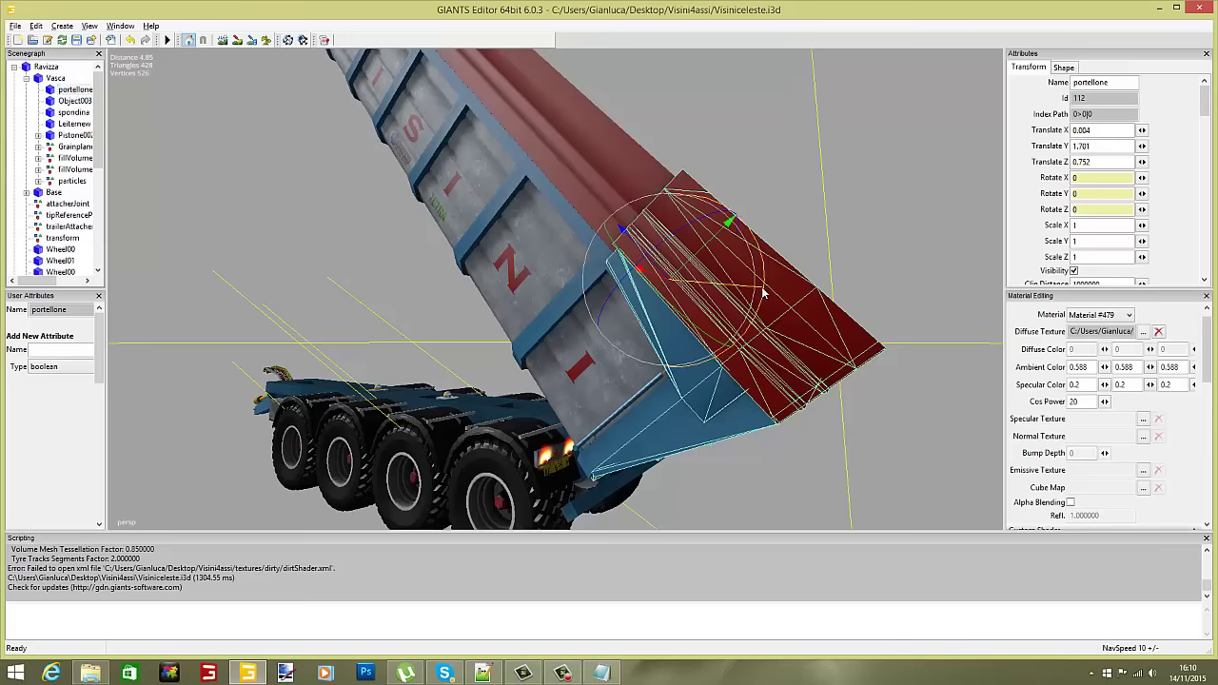
{"action": "left_click_drag", "start_coordinate": [762, 293], "coordinate": [694, 134]}
{"action": "mouse_move", "coordinate": [777, 194]}
{"action": "left_mouse_down", "text": "alt"}
{"action": "mouse_move", "coordinate": [745, 182]}
{"action": "mouse_move", "coordinate": [764, 185]}
{"action": "left_mouse_up", "text": "alt"}
{"action": "scroll", "coordinate": [745, 181], "scroll_direction": "up", "scroll_amount": 4}
{"action": "middle_click_drag", "start_coordinate": [764, 188], "coordinate": [765, 189], "text": "alt"}
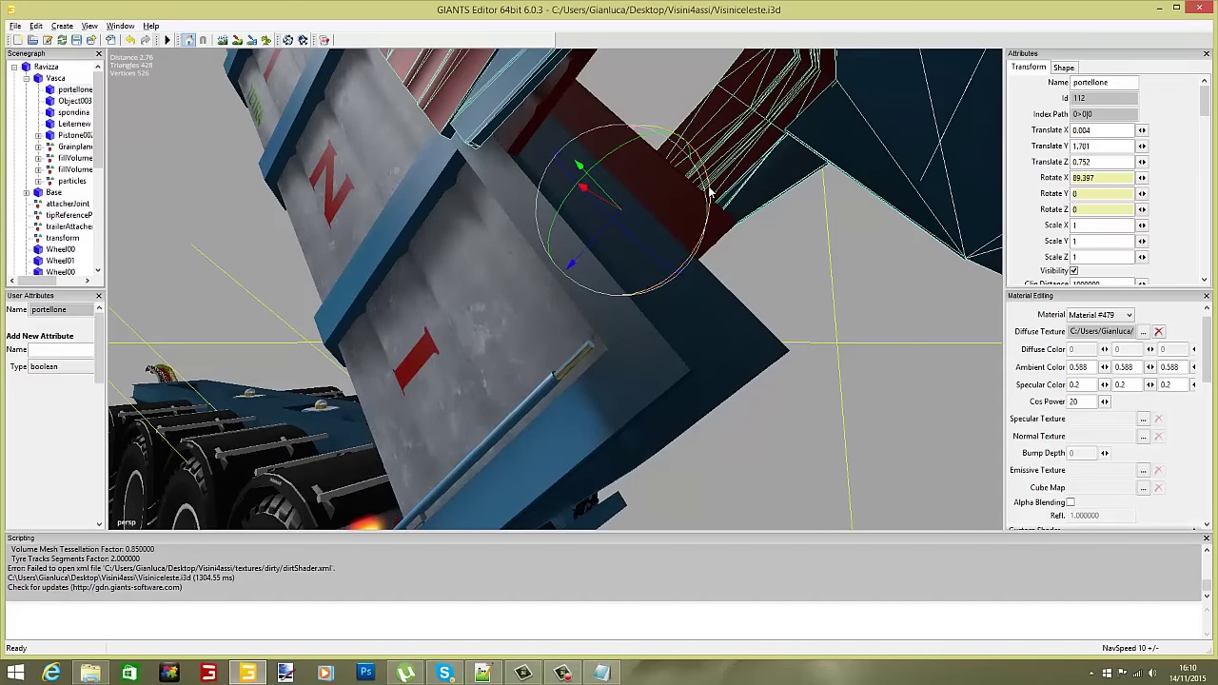
{"action": "left_click_drag", "start_coordinate": [708, 196], "coordinate": [677, 289]}
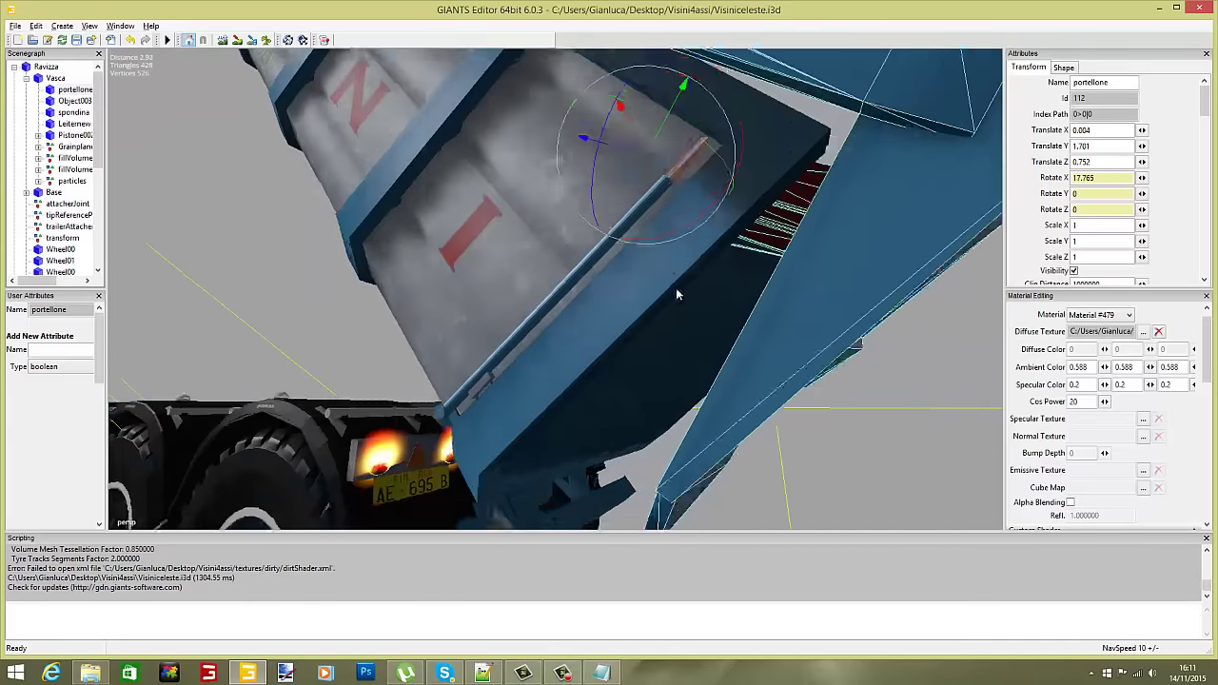
{"action": "scroll", "coordinate": [678, 289], "scroll_direction": "up", "scroll_amount": 3}
{"action": "scroll", "coordinate": [686, 286], "scroll_direction": "down", "scroll_amount": 5}
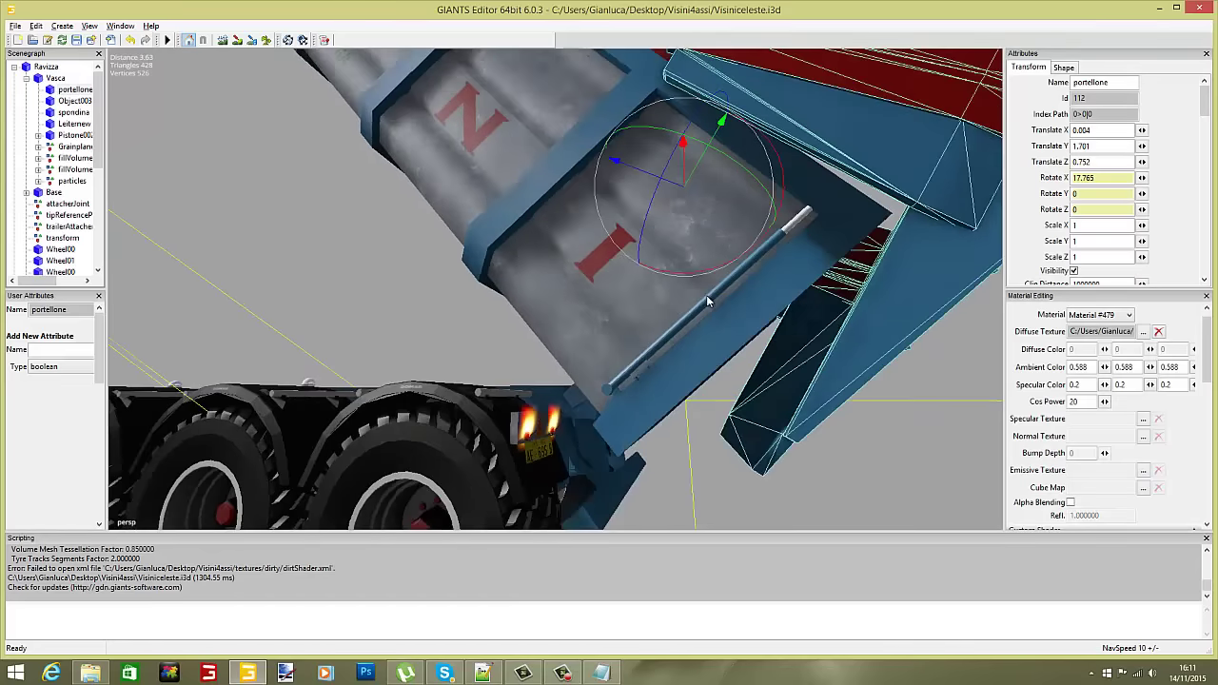
{"action": "left_click_drag", "start_coordinate": [707, 301], "coordinate": [678, 298], "text": "alt"}
Locate Pistone002 among Vasca's child nodes, test-rotate it about 35 degrees around X, and restore its Rotate X to 0.
{"action": "left_click", "coordinate": [74, 101]}
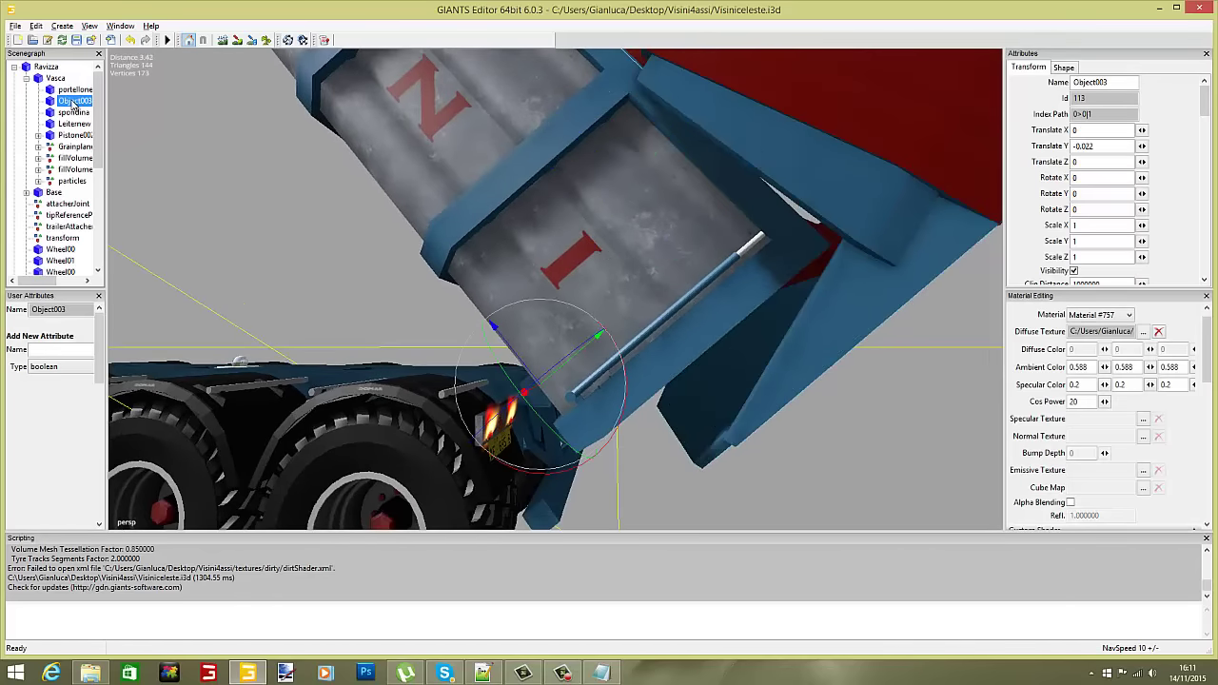
{"action": "left_click", "coordinate": [75, 112]}
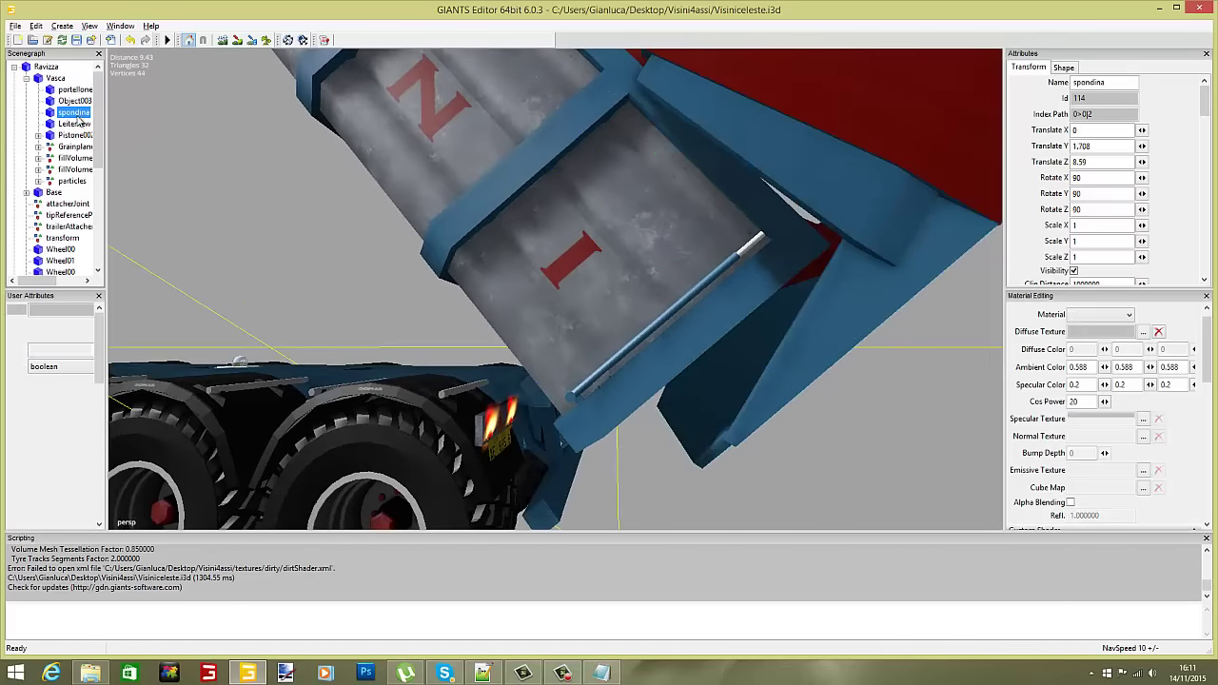
{"action": "left_click", "coordinate": [75, 127]}
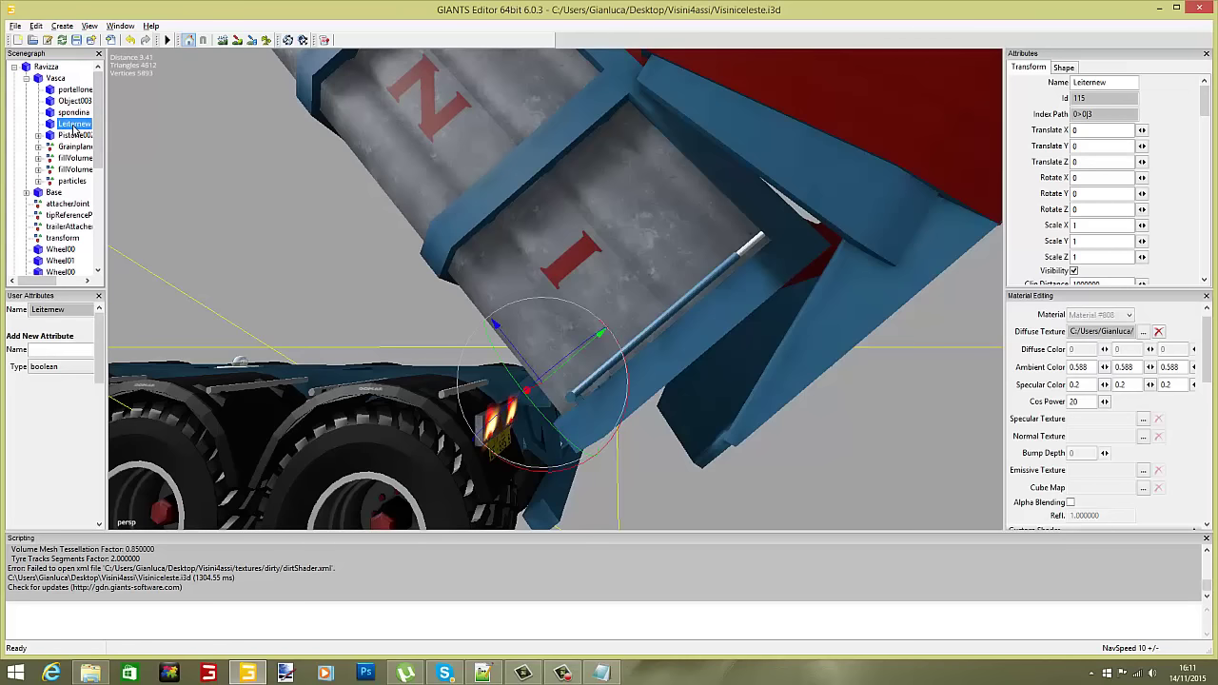
{"action": "left_click", "coordinate": [80, 138]}
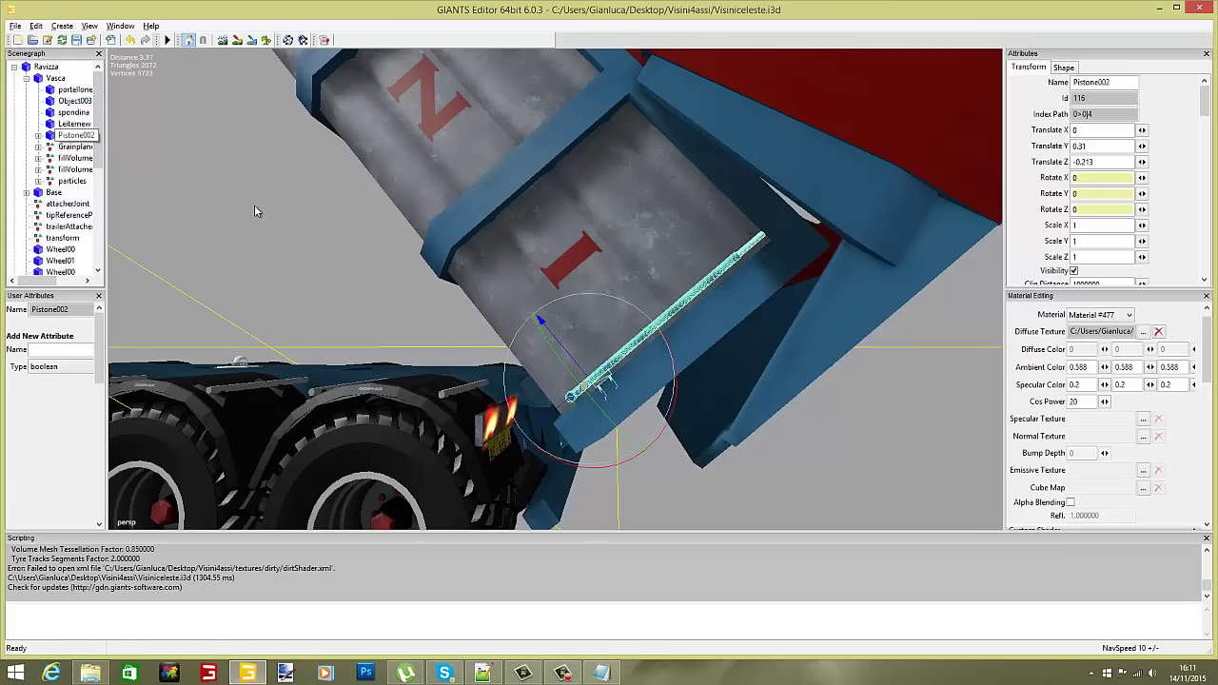
{"action": "scroll", "coordinate": [641, 392], "scroll_direction": "up", "scroll_amount": 1}
{"action": "scroll", "coordinate": [642, 393], "scroll_direction": "down", "scroll_amount": 1}
{"action": "left_click_drag", "start_coordinate": [675, 391], "coordinate": [647, 341]}
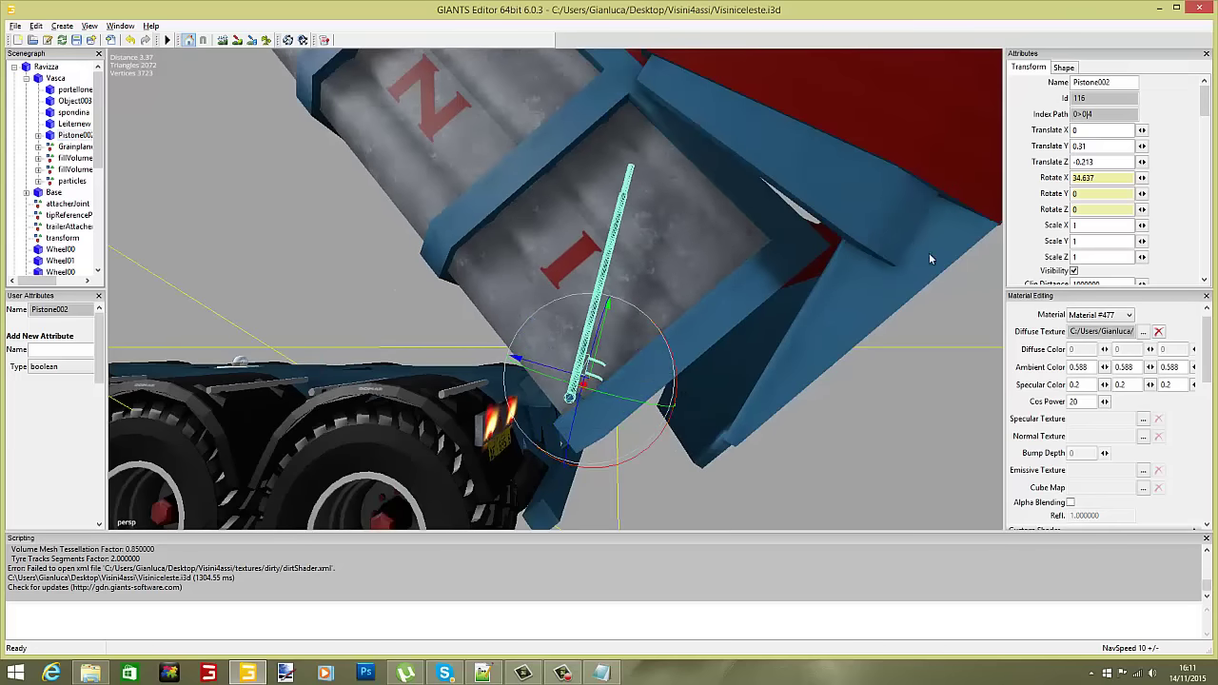
{"action": "double_click", "coordinate": [1125, 178]}
{"action": "type", "text": "0"}
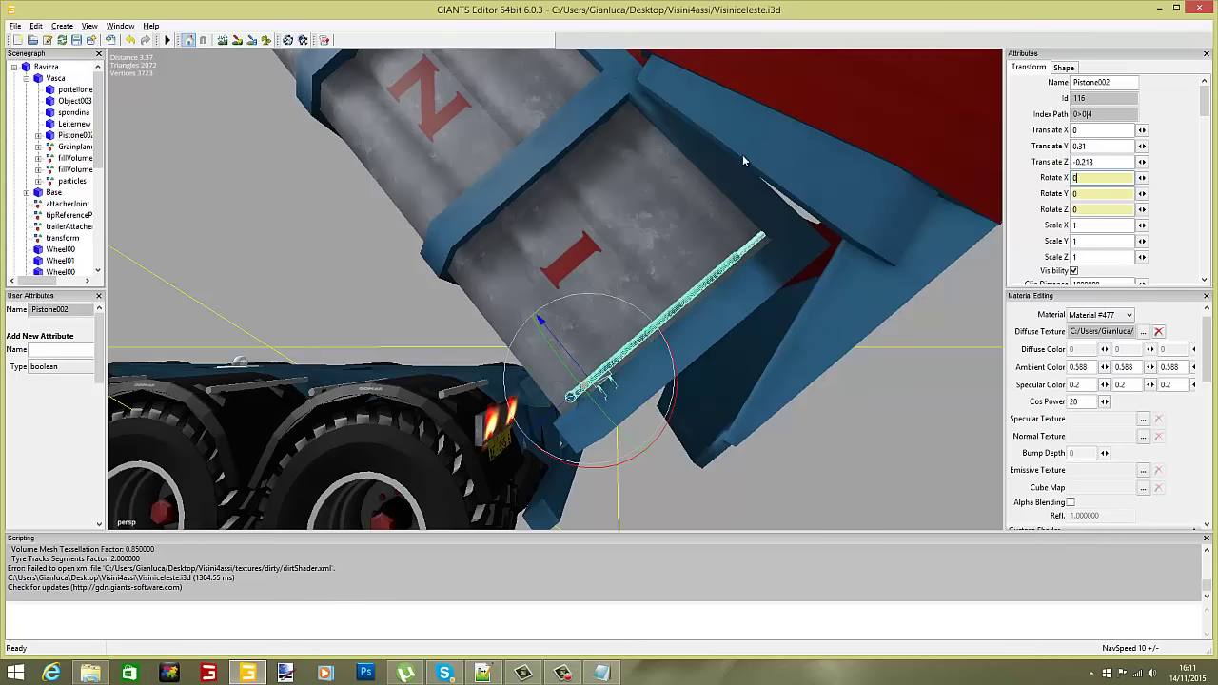
Swing portellone open around X and set its Rotate X to 90.
{"action": "left_click", "coordinate": [70, 90]}
{"action": "left_click_drag", "start_coordinate": [600, 183], "coordinate": [603, 202], "text": "alt"}
{"action": "middle_click_drag", "start_coordinate": [603, 202], "coordinate": [539, 230]}
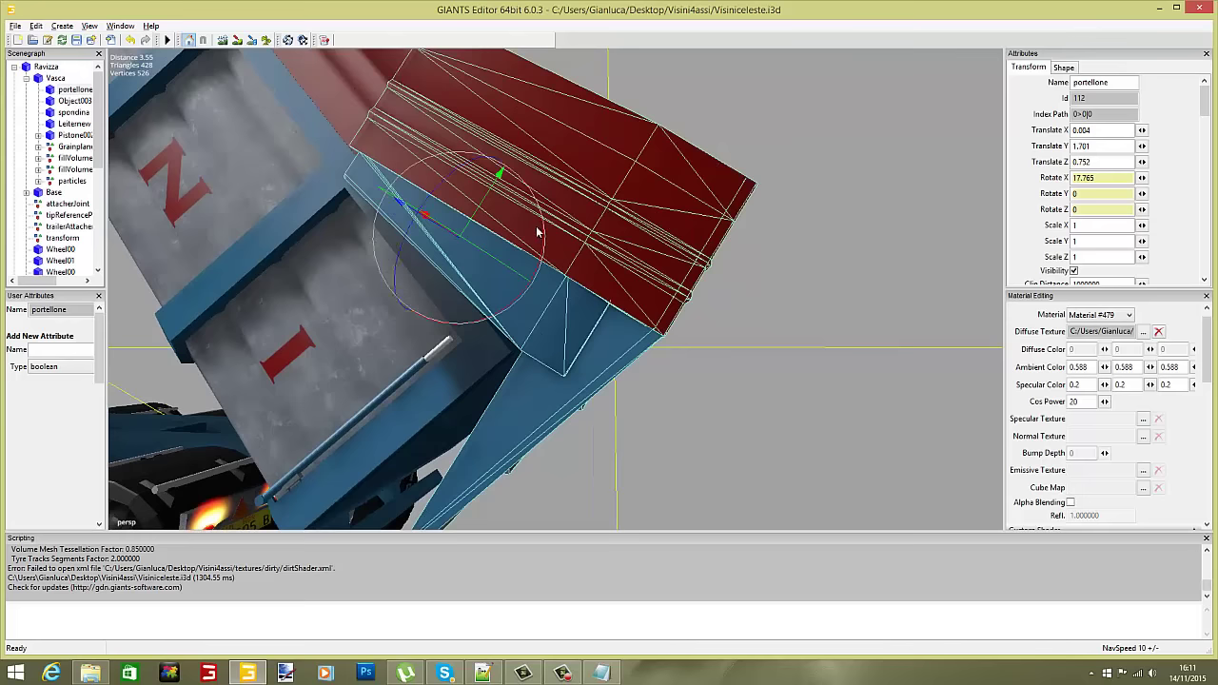
{"action": "left_click_drag", "start_coordinate": [539, 230], "coordinate": [481, 117]}
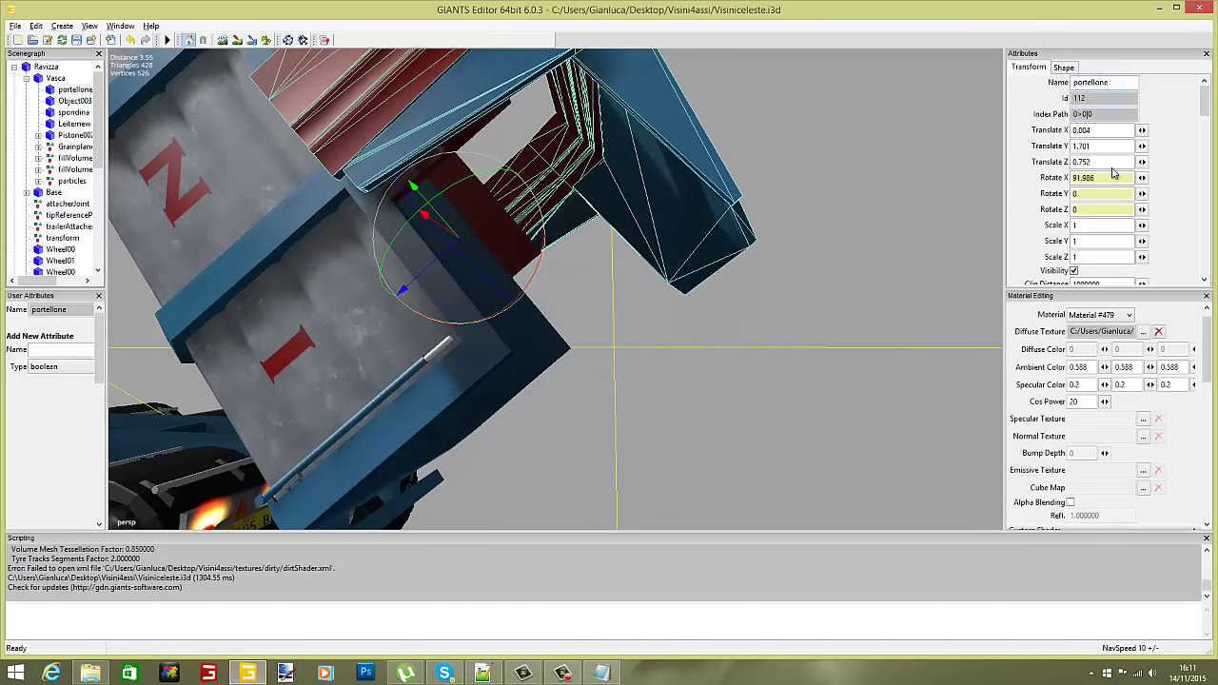
{"action": "left_click_drag", "start_coordinate": [1112, 177], "coordinate": [985, 171]}
{"action": "type", "text": "90"}
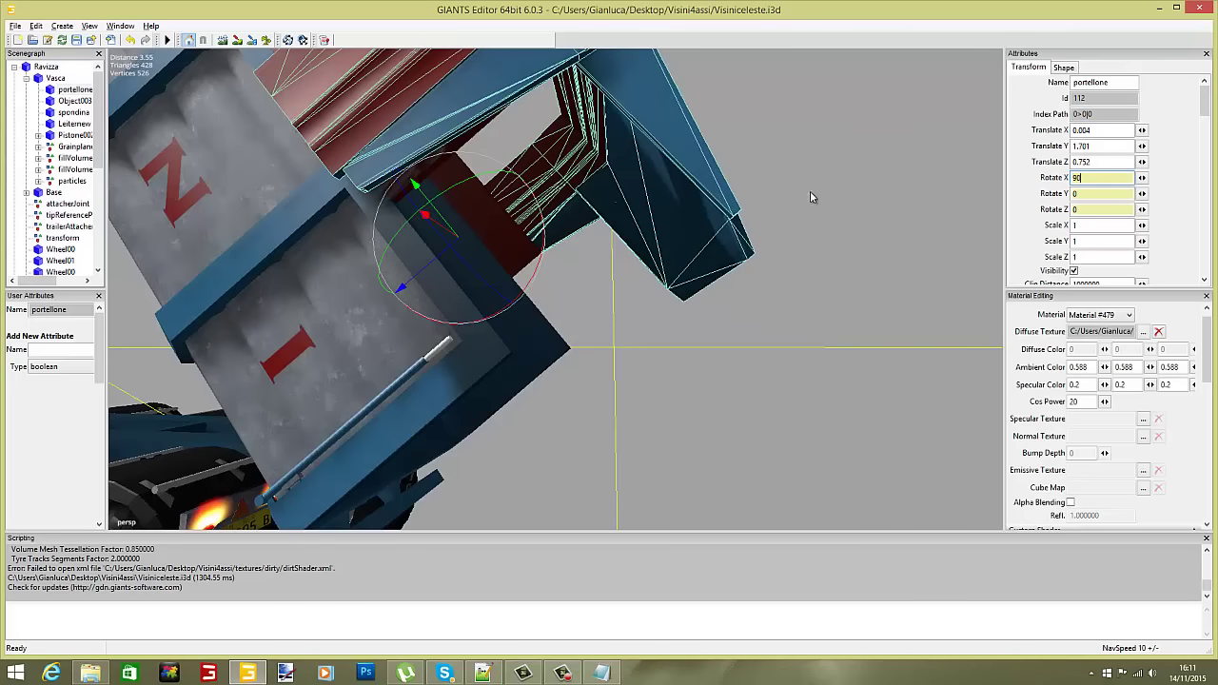
Select portellone under Vasca and copy its index path 0>0|0.
{"action": "left_click", "coordinate": [771, 321]}
{"action": "scroll", "coordinate": [771, 322], "scroll_direction": "down", "scroll_amount": 8}
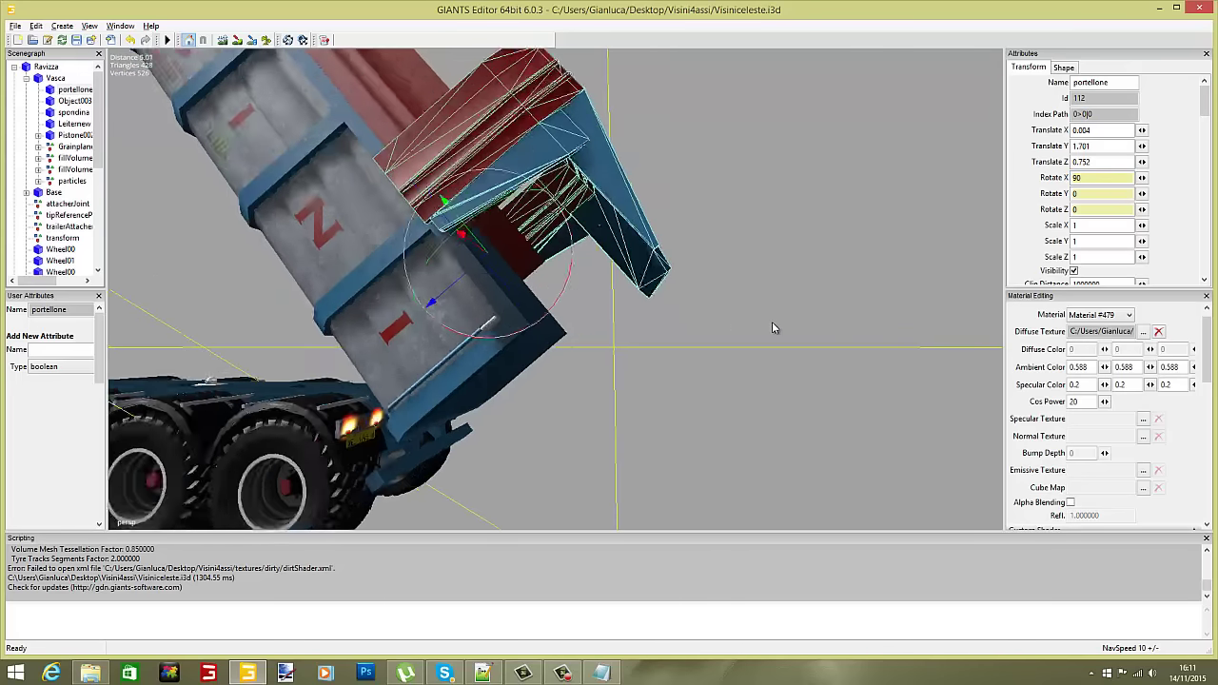
{"action": "left_click", "coordinate": [836, 172]}
{"action": "left_click_drag", "start_coordinate": [459, 346], "coordinate": [634, 261], "text": "alt"}
{"action": "mouse_move", "coordinate": [633, 266]}
{"action": "right_mouse_down"}
{"action": "mouse_move", "coordinate": [565, 269]}
{"action": "mouse_move", "coordinate": [770, 264]}
{"action": "mouse_move", "coordinate": [679, 261]}
{"action": "mouse_move", "coordinate": [642, 277]}
{"action": "right_mouse_up"}
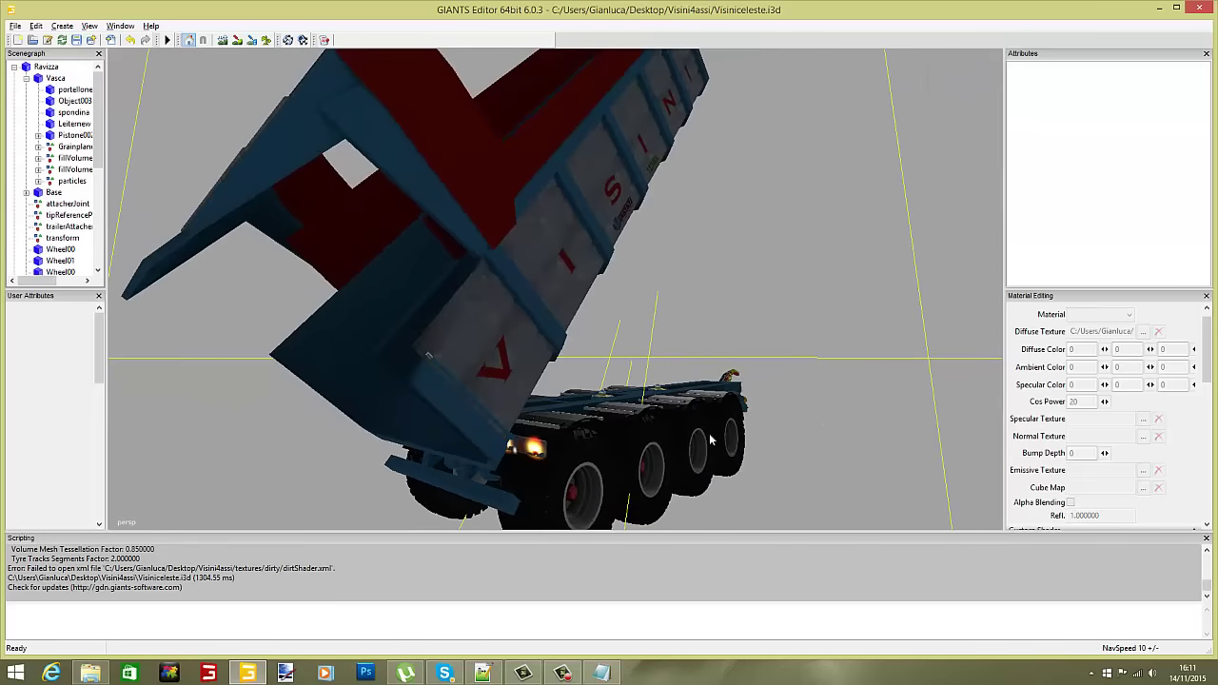
{"action": "left_click", "coordinate": [76, 90]}
{"action": "left_click_drag", "start_coordinate": [1097, 114], "coordinate": [1033, 114]}
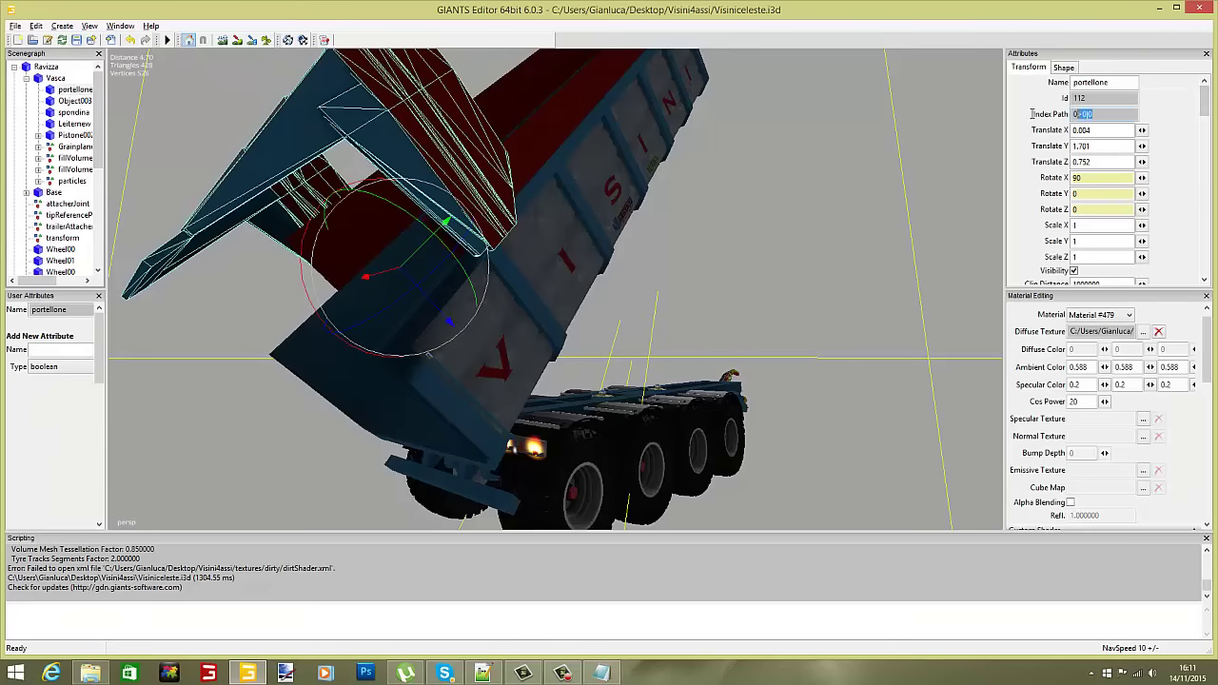
{"action": "right_click", "coordinate": [1082, 114]}
{"action": "left_click", "coordinate": [1092, 158]}
Switch to Notepad++ and paste 0>0|0 as the node of the portellone part on line 96.
{"action": "left_click", "coordinate": [484, 674]}
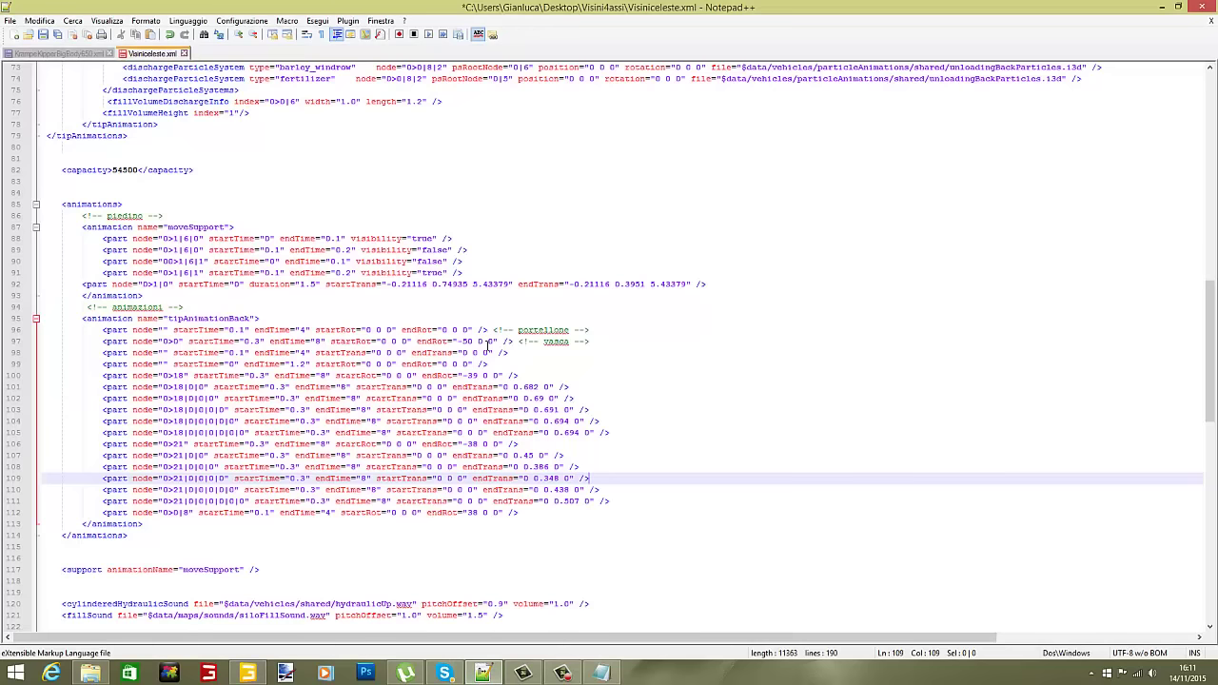
{"action": "left_click", "coordinate": [166, 331]}
{"action": "right_click", "coordinate": [162, 325]}
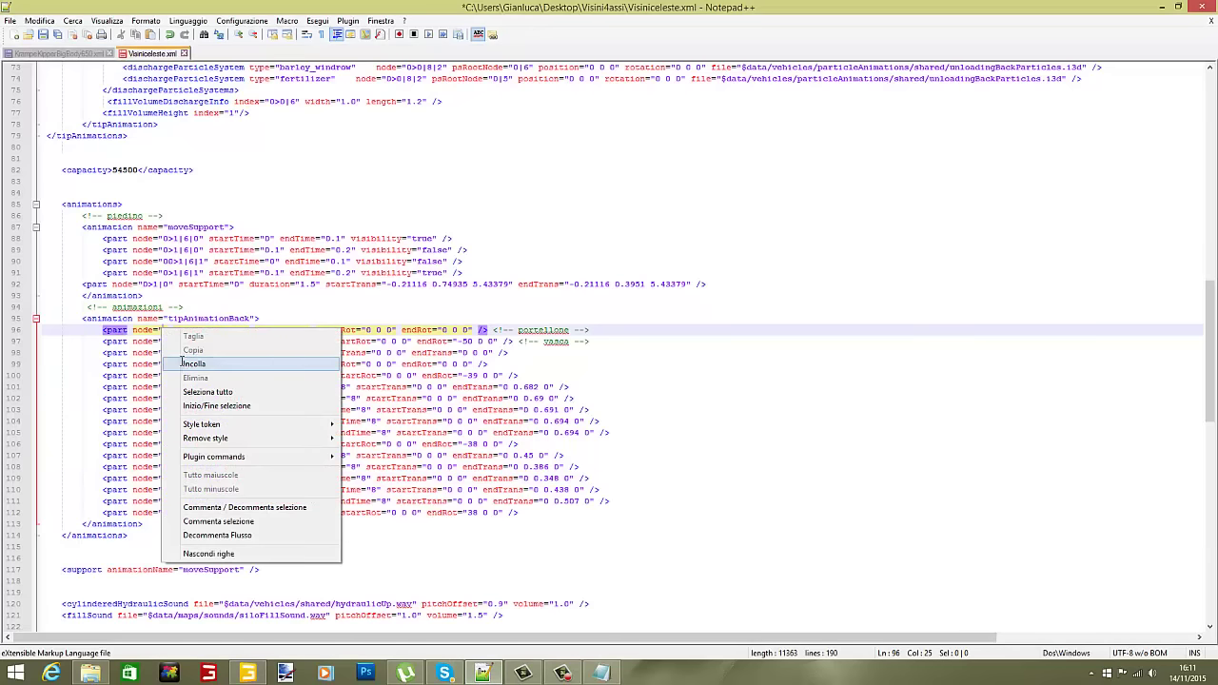
{"action": "left_click", "coordinate": [181, 361]}
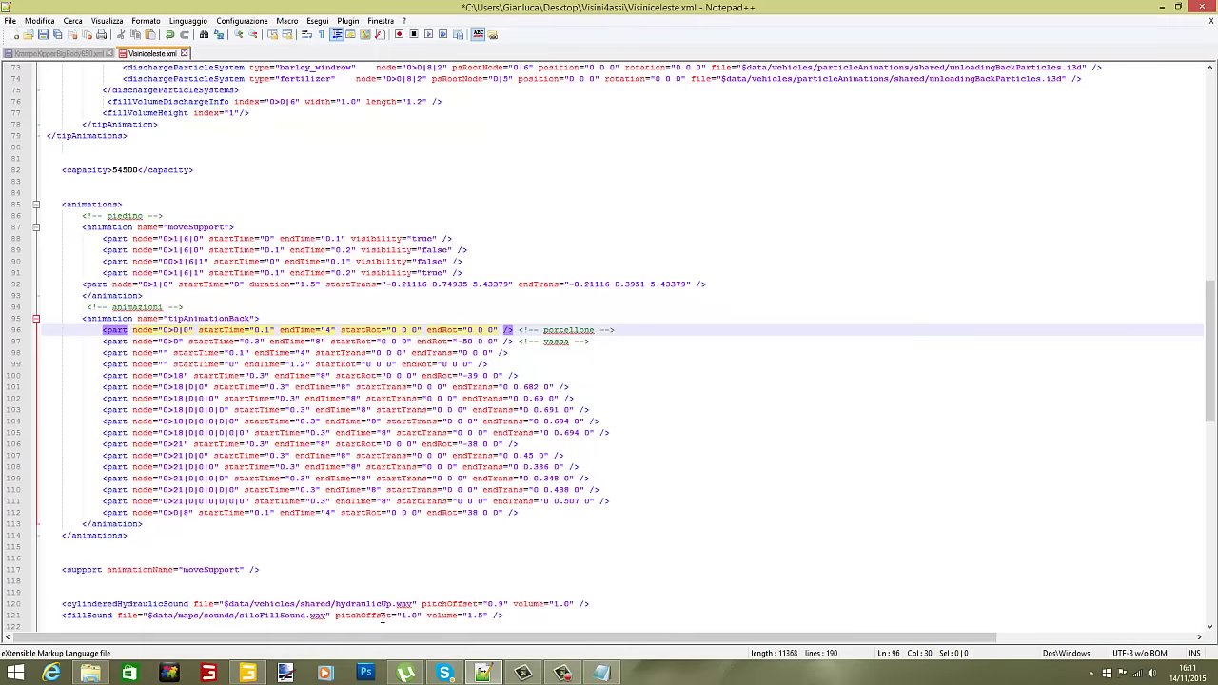
Check portellone's Rotate X in GIANTS Editor and set endRot to 90 0 0 for the portellone part on line 96.
{"action": "left_click", "coordinate": [254, 673]}
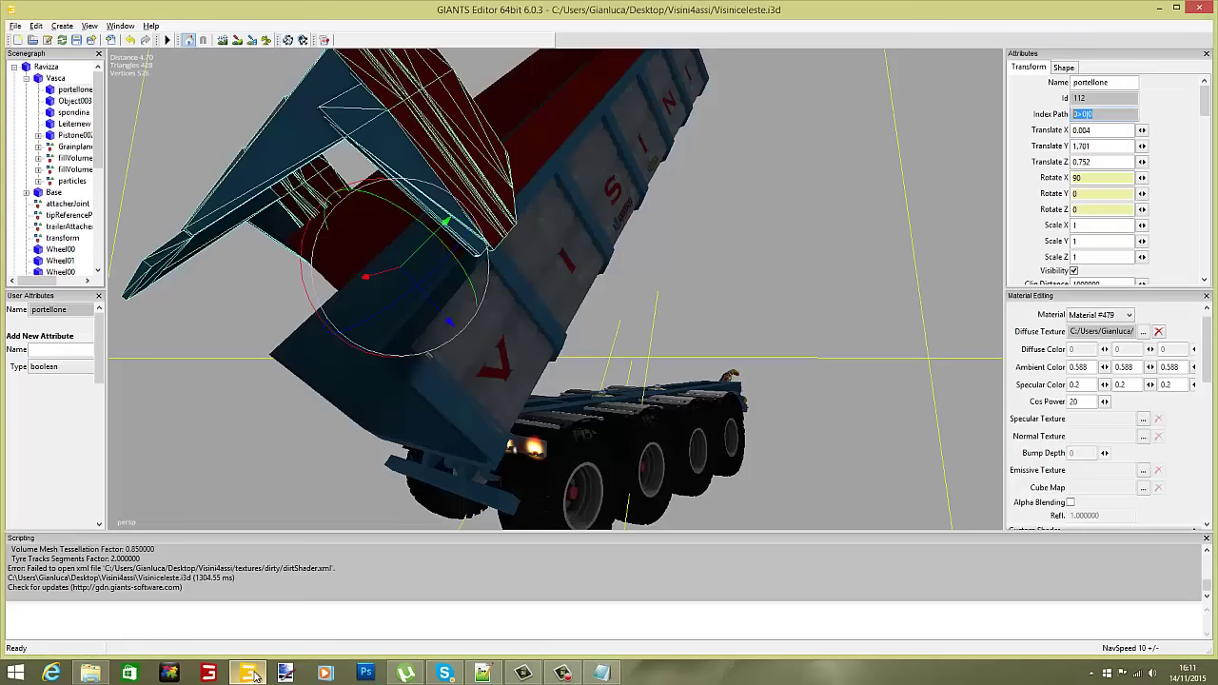
{"action": "left_click", "coordinate": [253, 674]}
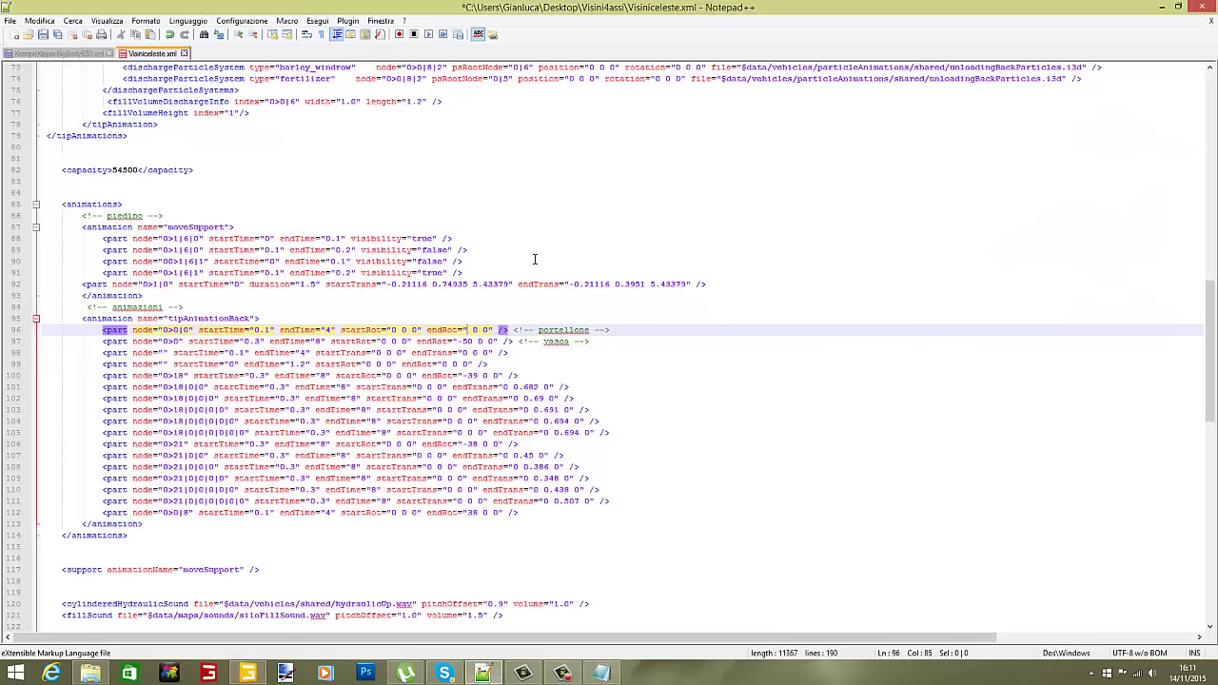
{"action": "type", "text": "9"}
{"action": "left_click", "coordinate": [892, 354]}
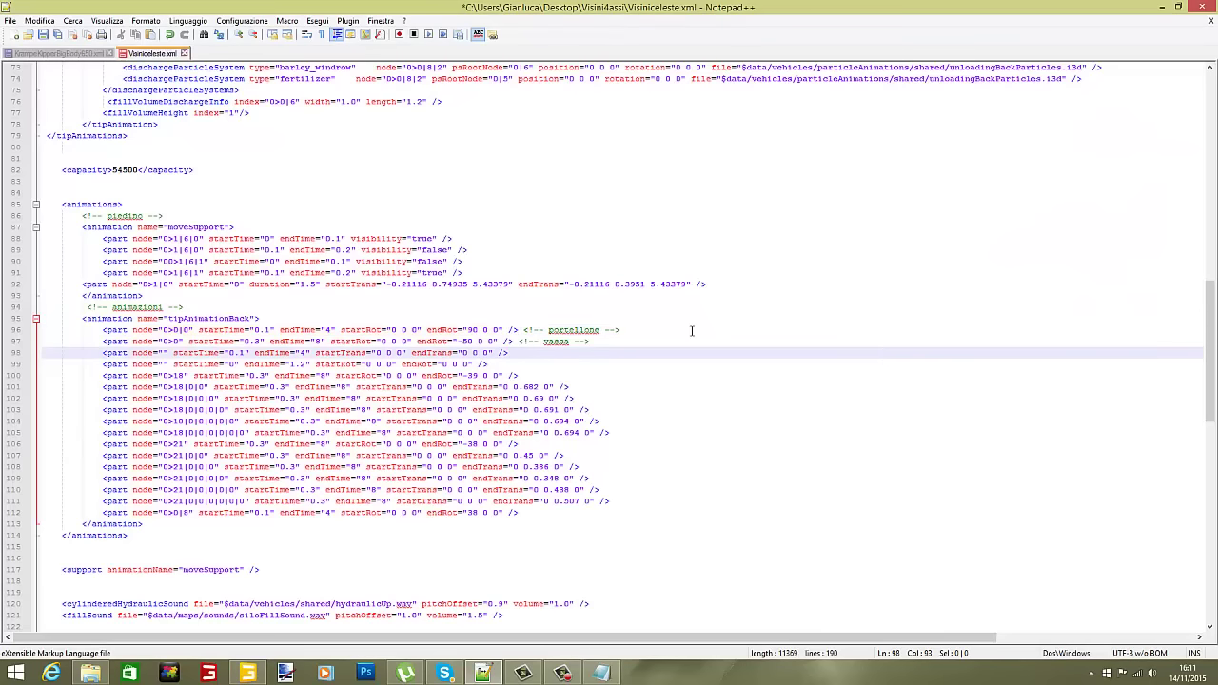
Switch to GIANTS Editor and expand Pistone002 under Vasca down to its two nested Tubo001 nodes.
{"action": "left_click", "coordinate": [249, 674]}
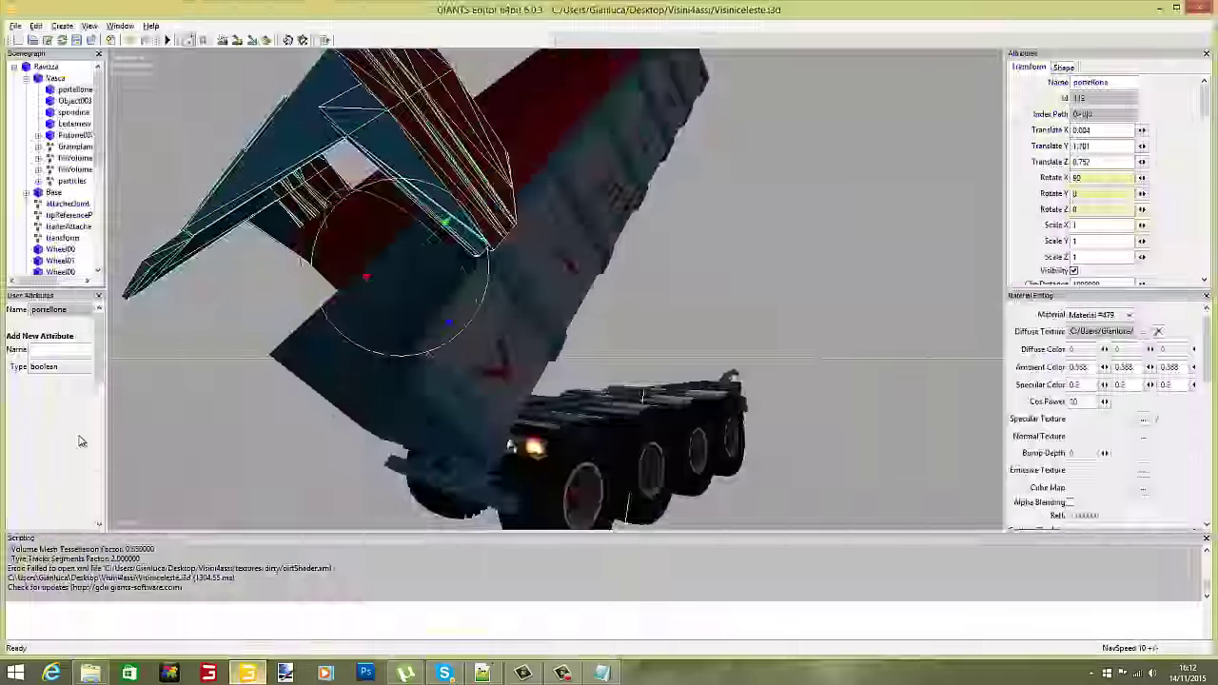
{"action": "left_click", "coordinate": [74, 135]}
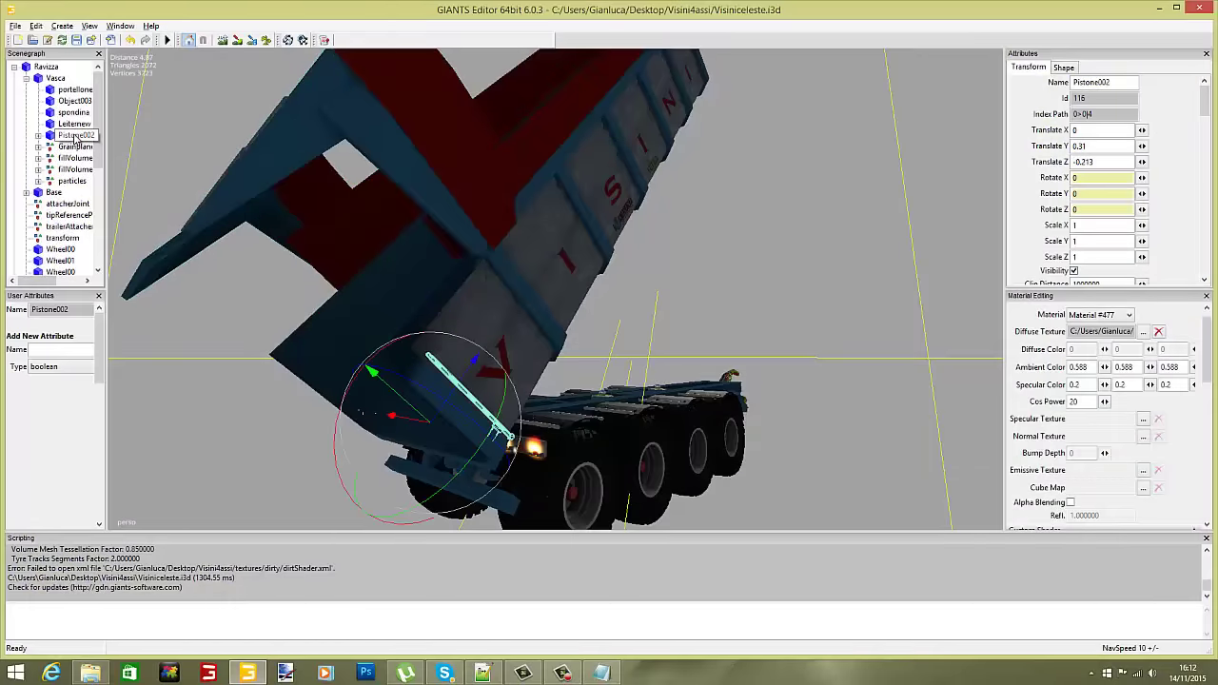
{"action": "double_click", "coordinate": [75, 136]}
{"action": "left_click", "coordinate": [81, 147]}
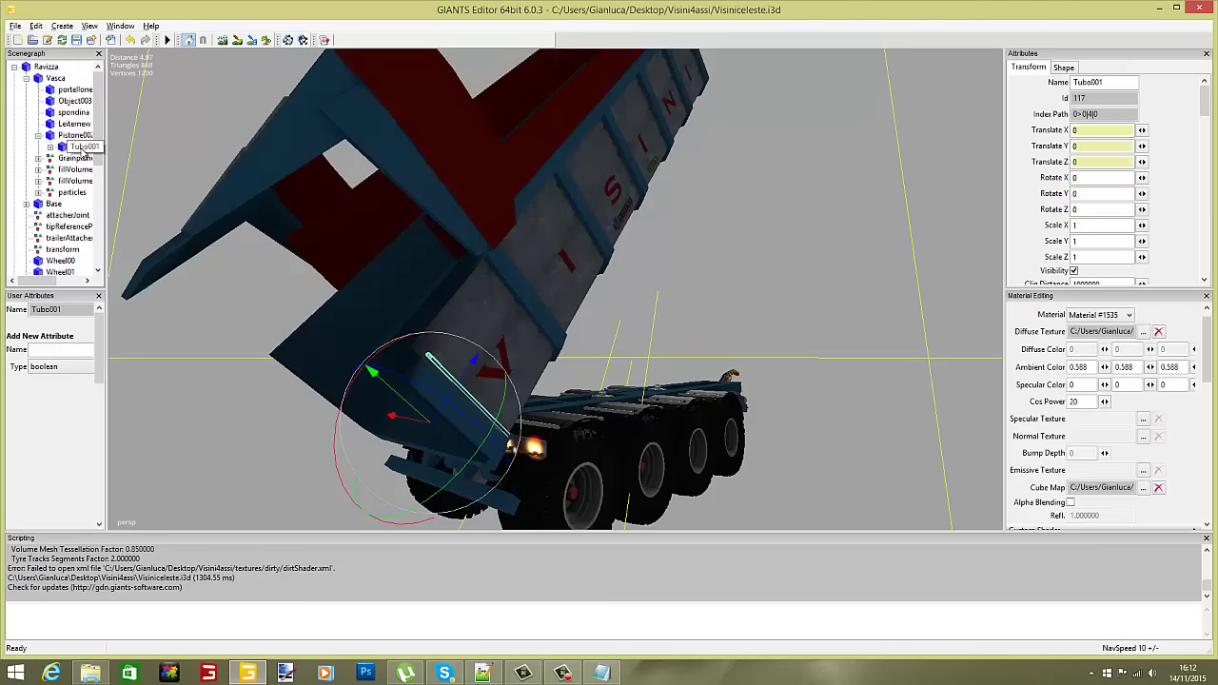
{"action": "double_click", "coordinate": [83, 147]}
{"action": "left_click", "coordinate": [87, 160]}
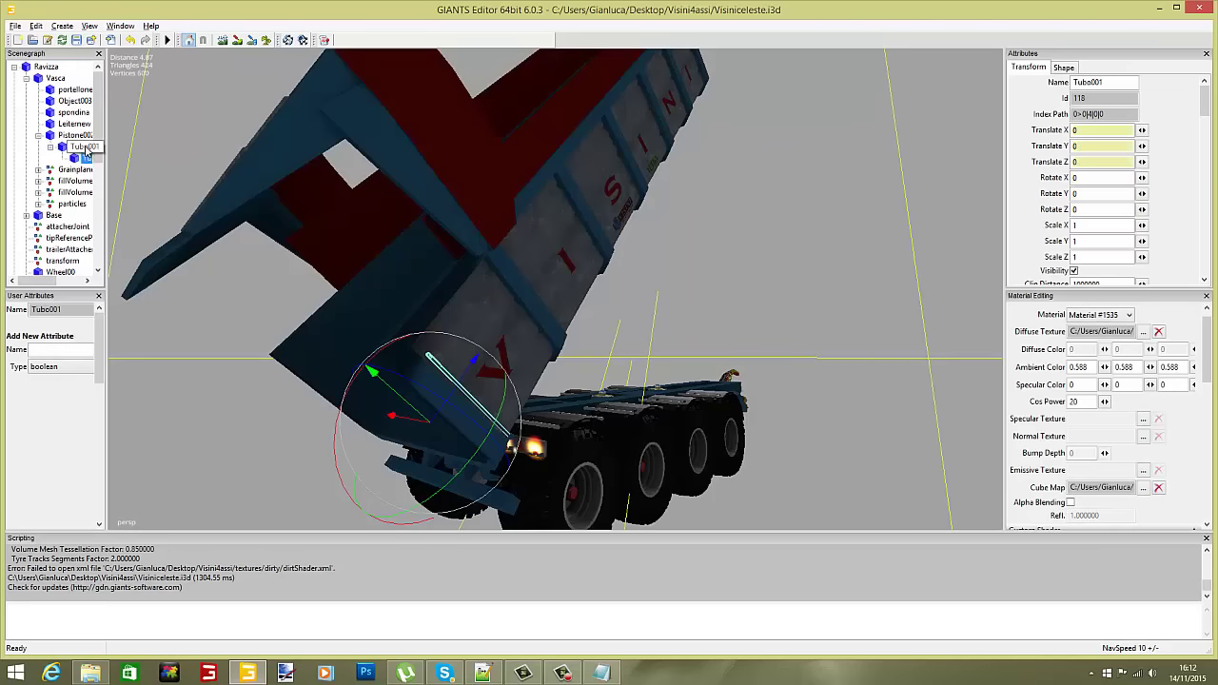
{"action": "left_click", "coordinate": [85, 148]}
{"action": "left_click", "coordinate": [85, 139]}
Slide the outer Tubo001, directly under Pistone002, along Y to a Translate Y of about 0.991.
{"action": "scroll", "coordinate": [187, 260], "scroll_direction": "up", "scroll_amount": 3}
{"action": "left_click_drag", "start_coordinate": [186, 259], "coordinate": [238, 312], "text": "alt"}
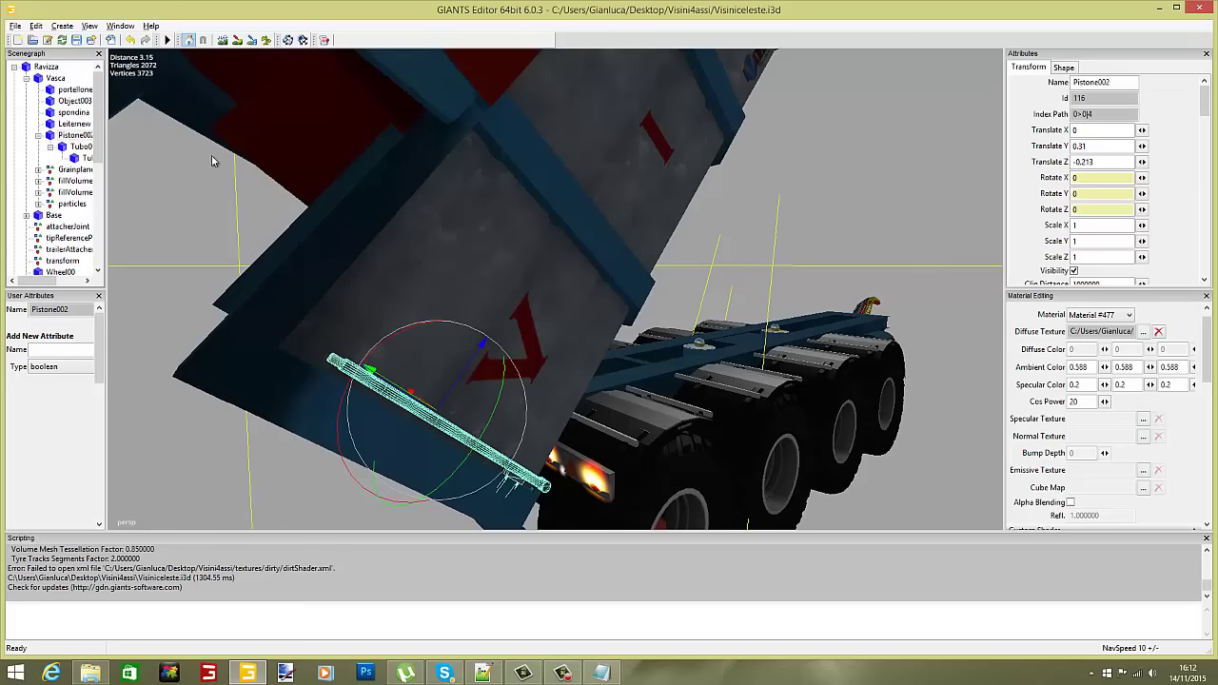
{"action": "left_click", "coordinate": [80, 147]}
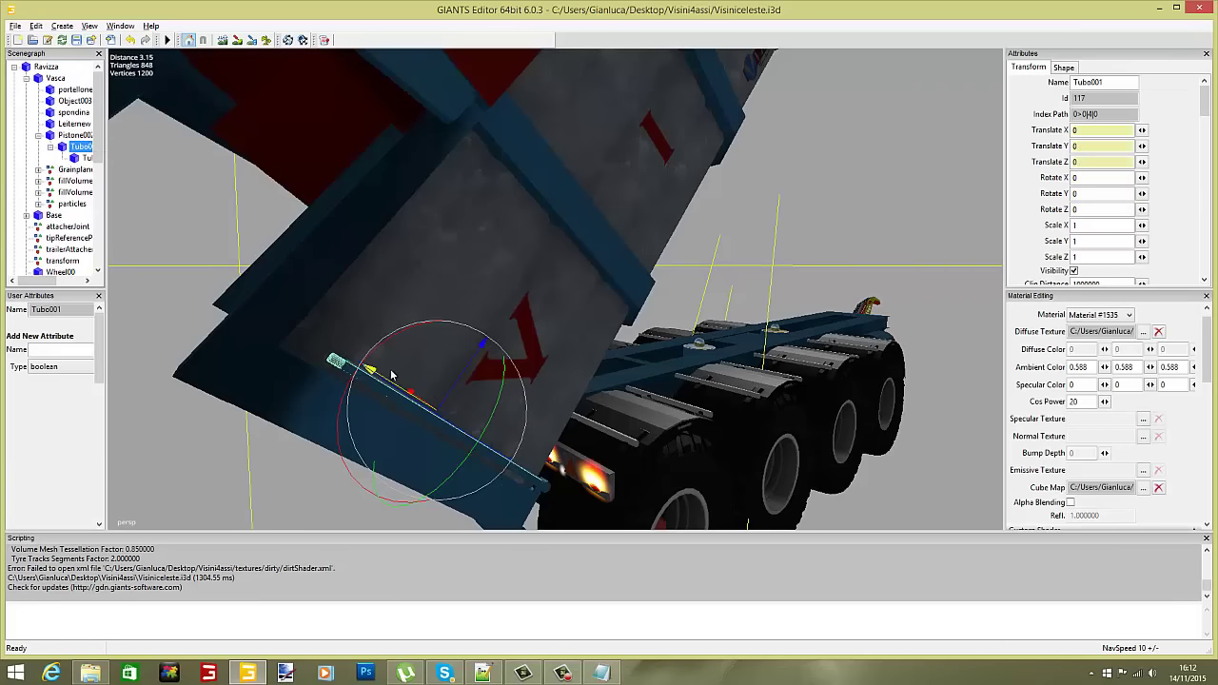
{"action": "left_click_drag", "start_coordinate": [387, 376], "coordinate": [266, 268]}
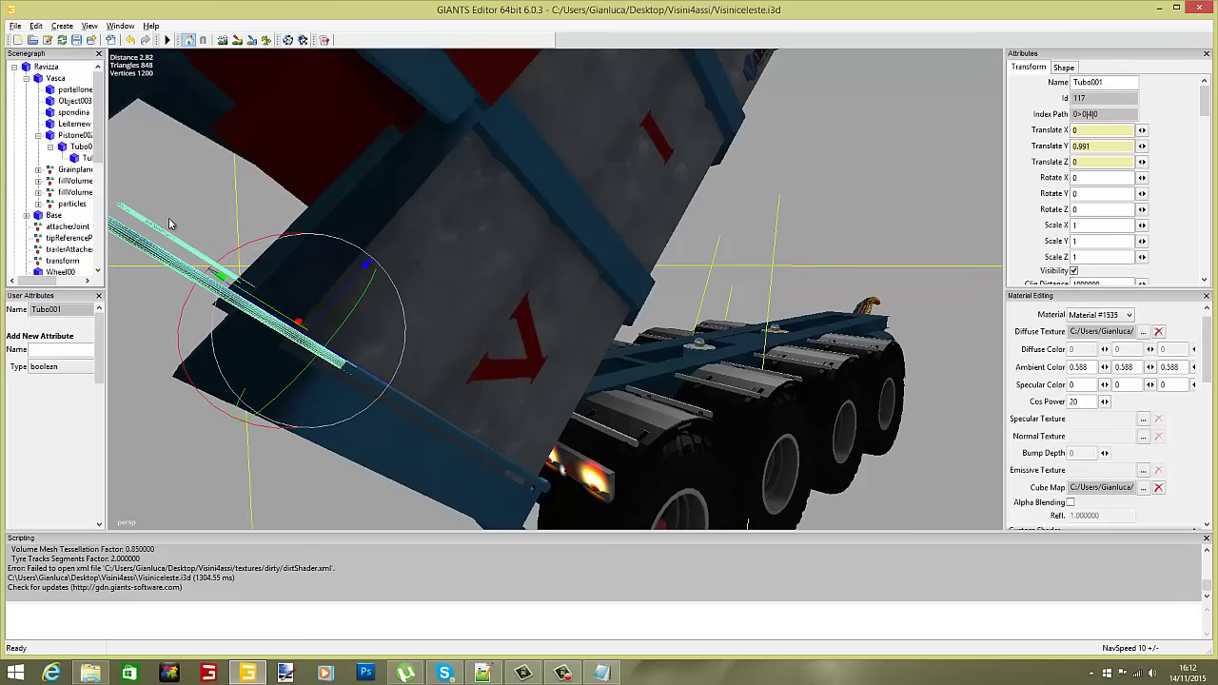
Test-slide the innermost Tubo001 along Y and restore its Translate Y to 0.
{"action": "left_click", "coordinate": [84, 157]}
{"action": "left_click_drag", "start_coordinate": [269, 307], "coordinate": [145, 237]}
{"action": "left_click_drag", "start_coordinate": [350, 261], "coordinate": [268, 216], "text": "alt"}
{"action": "left_click_drag", "start_coordinate": [413, 300], "coordinate": [535, 443]}
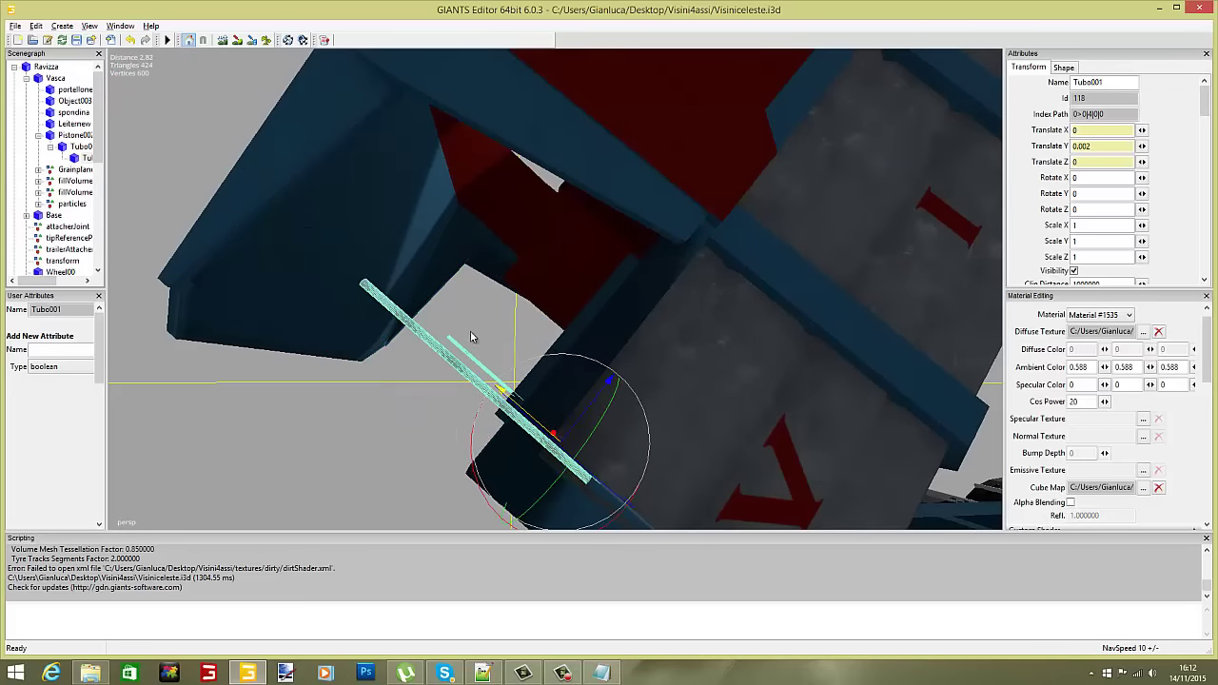
{"action": "left_click_drag", "start_coordinate": [470, 332], "coordinate": [518, 348], "text": "alt"}
{"action": "left_click_drag", "start_coordinate": [1104, 148], "coordinate": [782, 106]}
{"action": "type", "text": "0"}
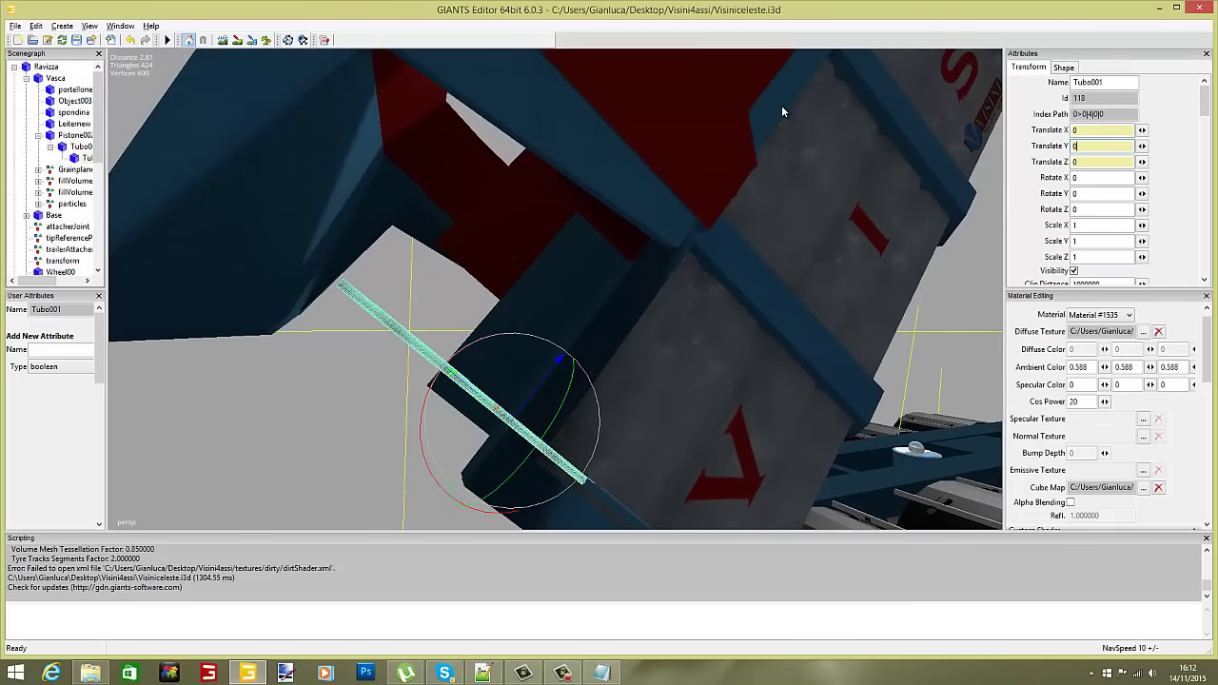
Test-rotate Pistone002 about 27.6 degrees around X and restore its original rotation.
{"action": "scroll", "coordinate": [494, 258], "scroll_direction": "down", "scroll_amount": 4}
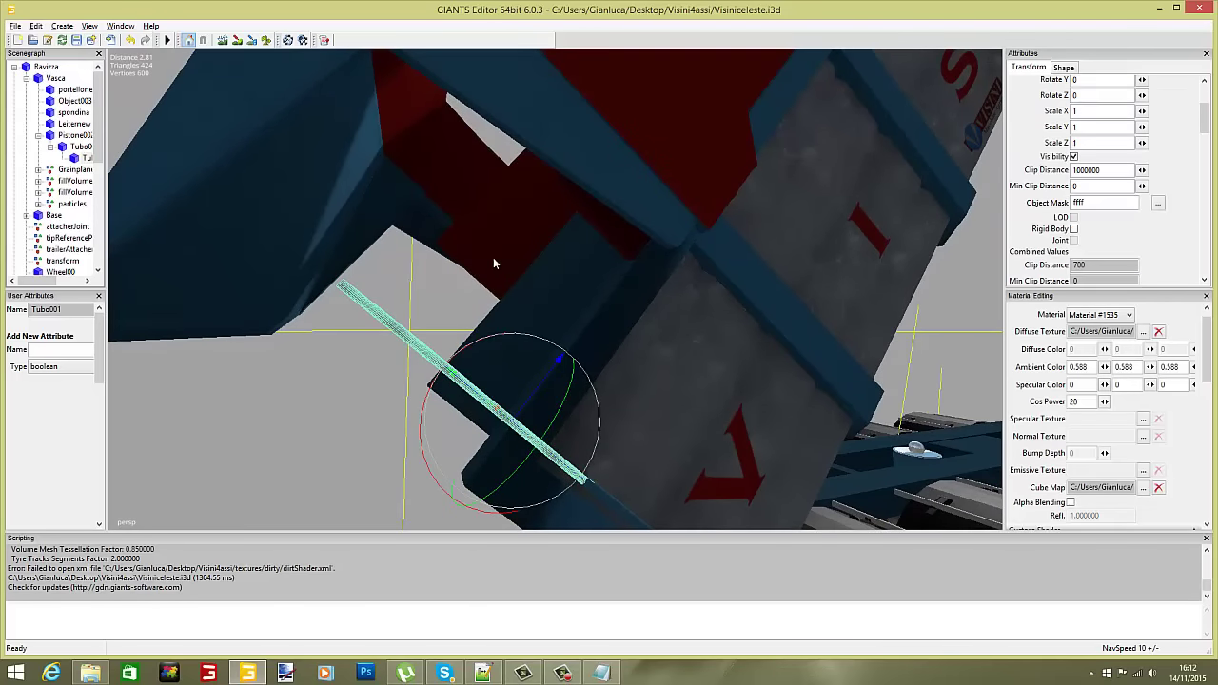
{"action": "left_click", "coordinate": [363, 408]}
{"action": "scroll", "coordinate": [363, 407], "scroll_direction": "down", "scroll_amount": 5}
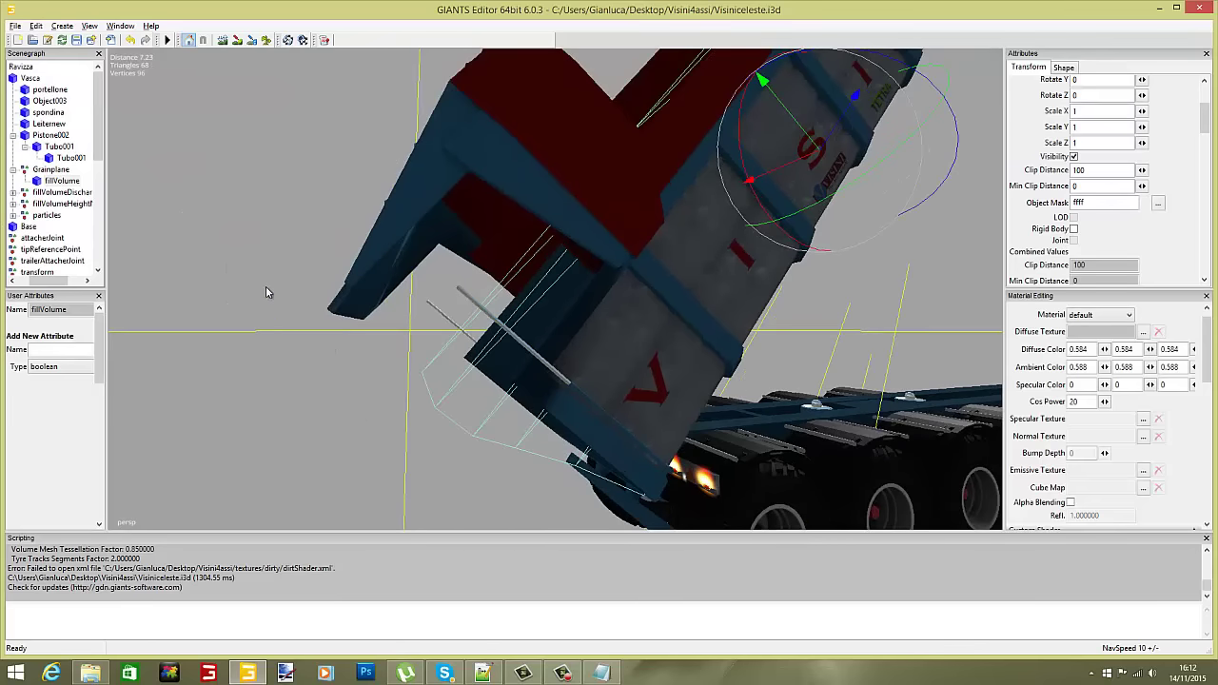
{"action": "left_click", "coordinate": [62, 138]}
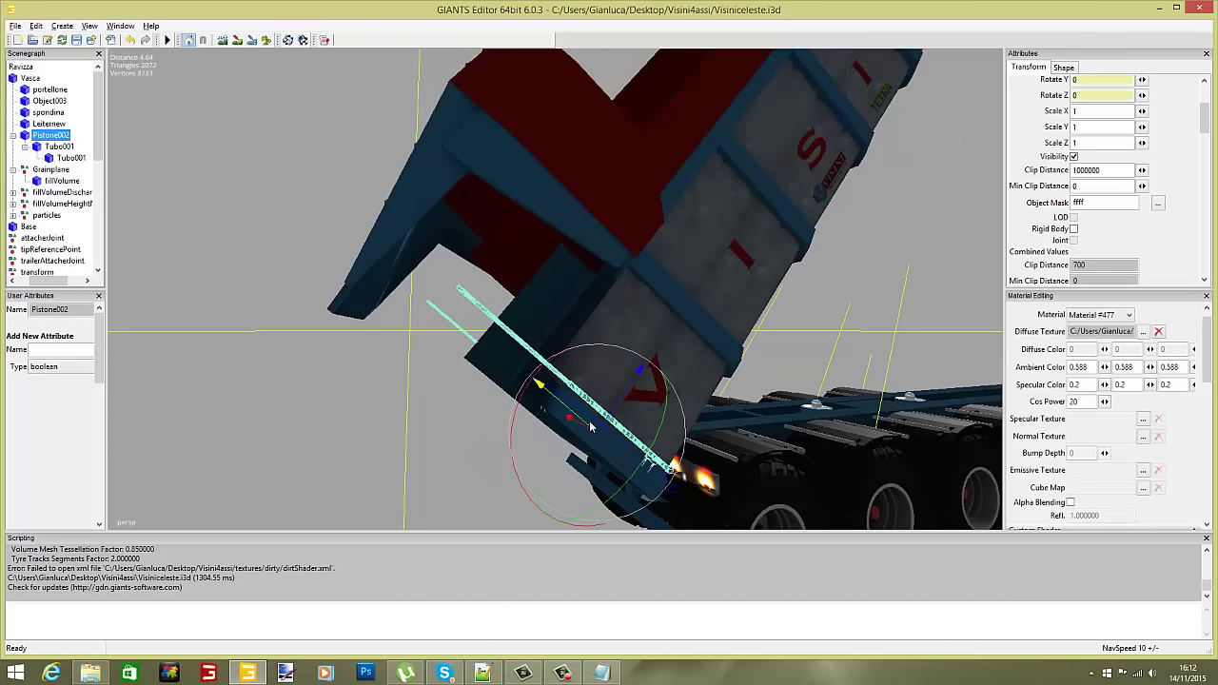
{"action": "left_click_drag", "start_coordinate": [514, 393], "coordinate": [557, 379]}
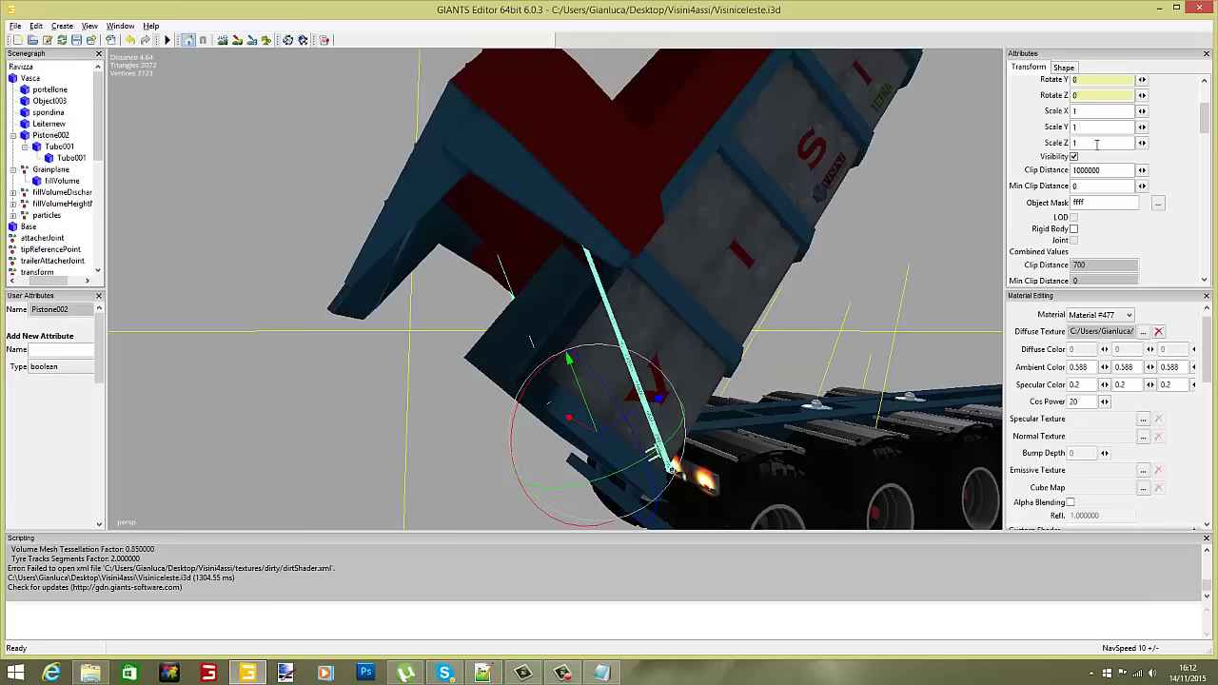
{"action": "left_click", "coordinate": [52, 135]}
{"action": "scroll", "coordinate": [1210, 135], "scroll_direction": "up", "scroll_amount": 3}
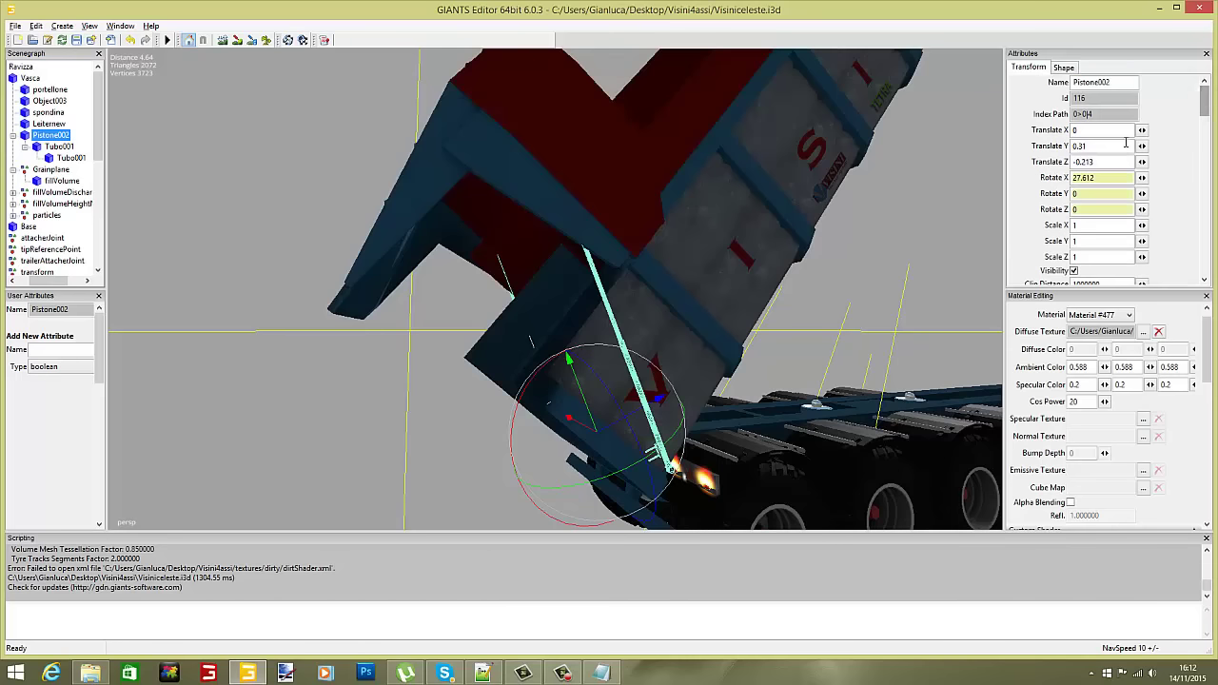
{"action": "left_click_drag", "start_coordinate": [1111, 178], "coordinate": [878, 177]}
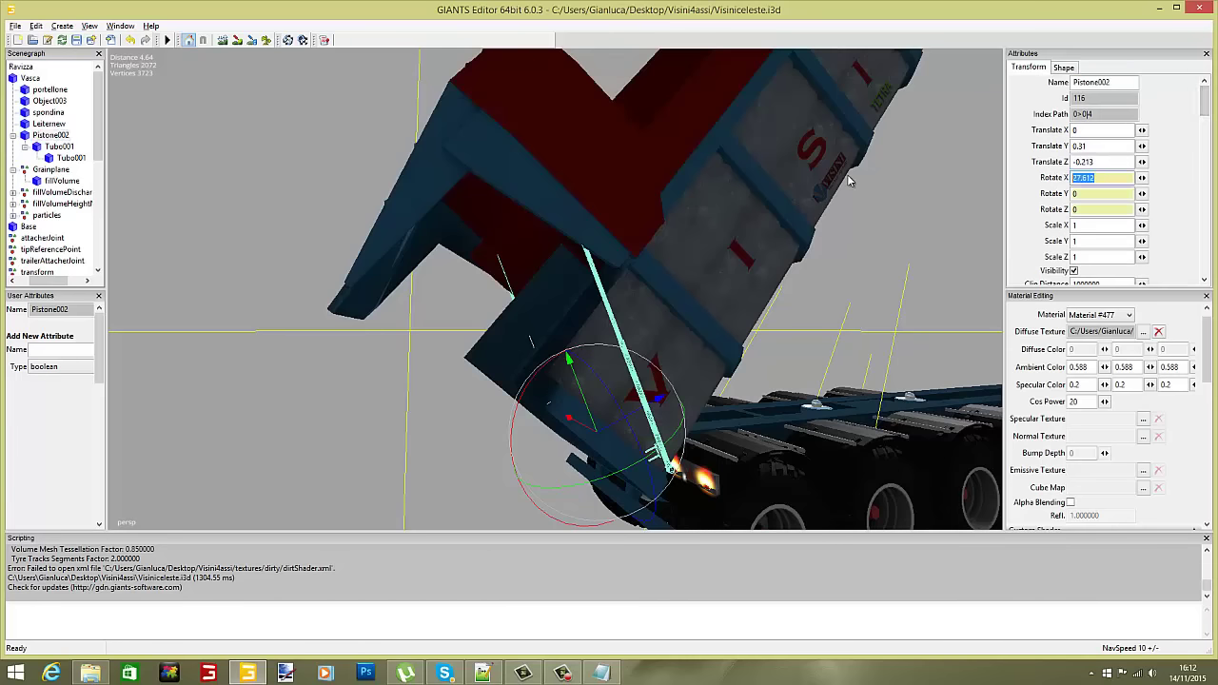
Close portellone by setting its Rotate X to 0, and reopen it with Rotate X 90.
{"action": "left_click", "coordinate": [49, 89]}
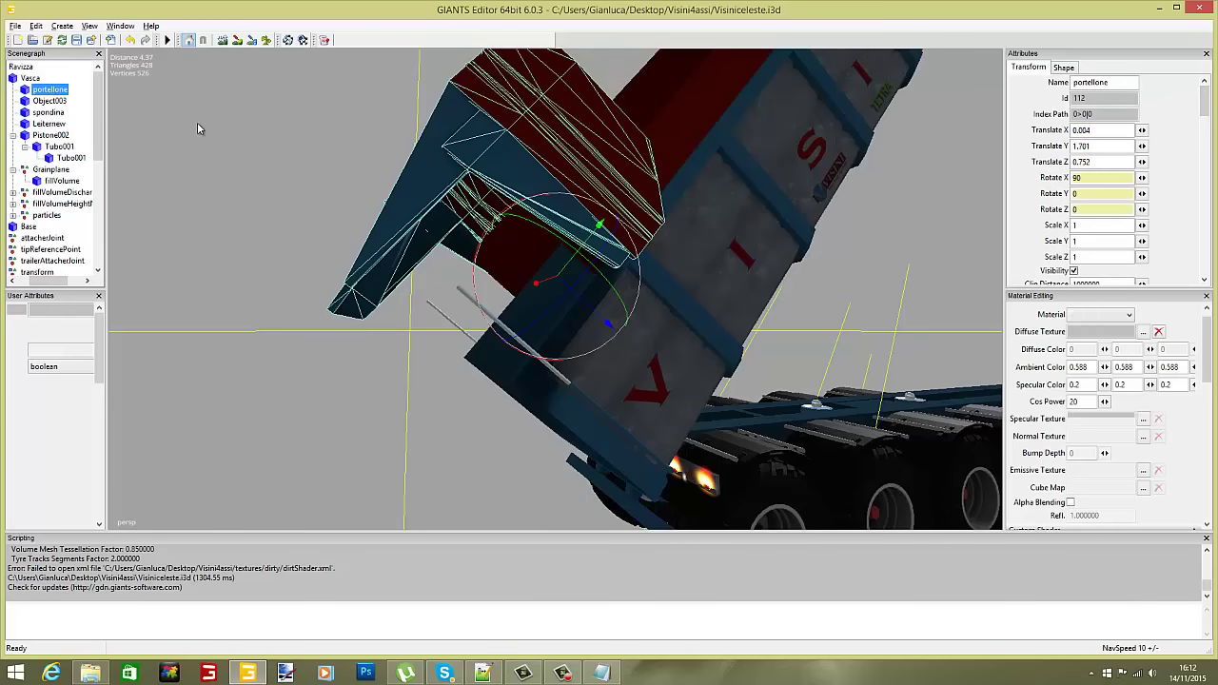
{"action": "left_click_drag", "start_coordinate": [1098, 175], "coordinate": [931, 173]}
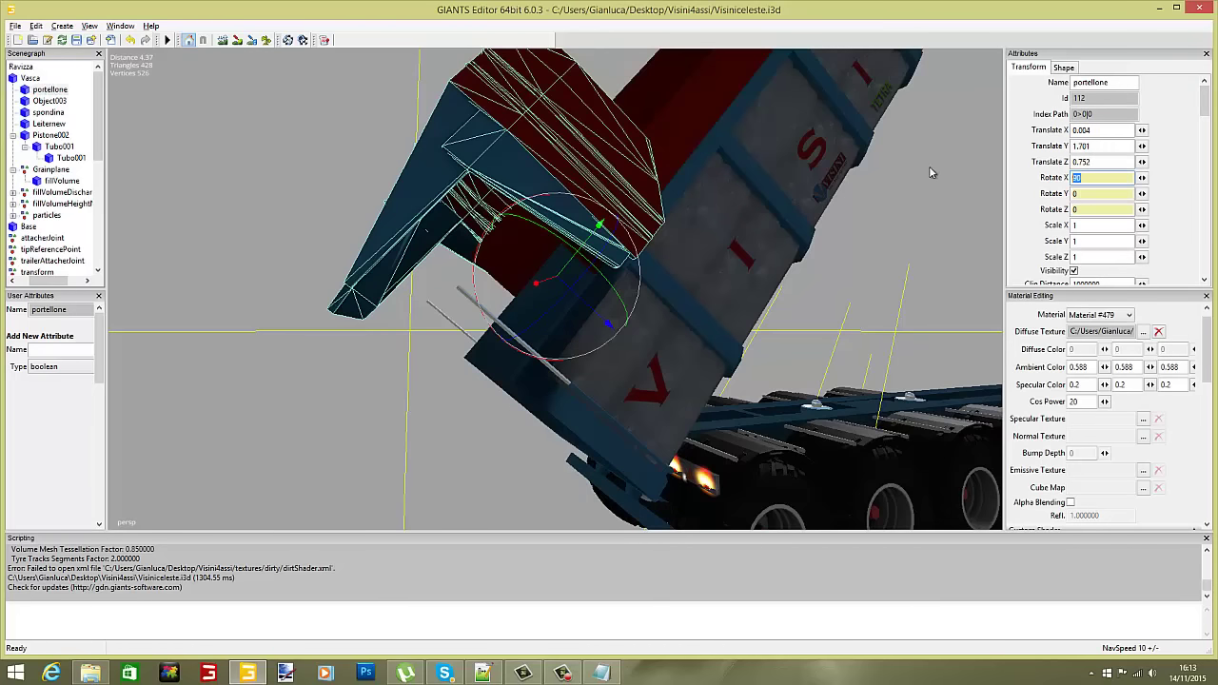
{"action": "type", "text": "0"}
{"action": "key", "text": "Return"}
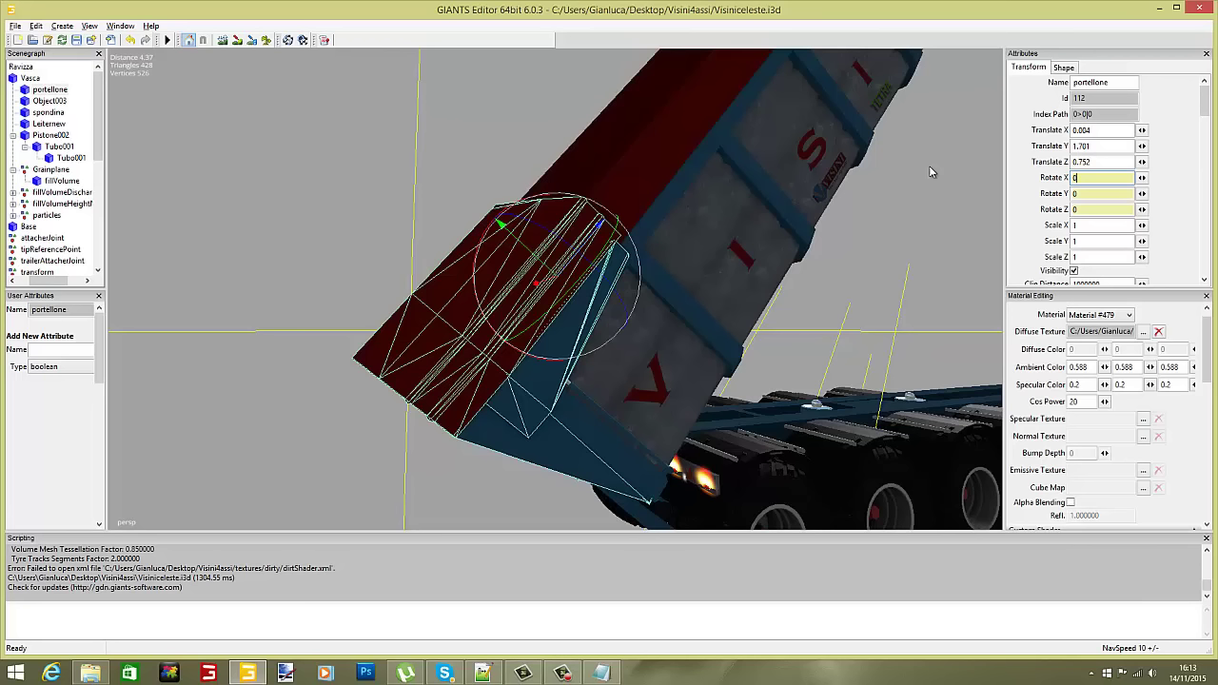
{"action": "left_click", "coordinate": [54, 90]}
{"action": "double_click", "coordinate": [1118, 177]}
{"action": "type", "text": "90"}
{"action": "key", "text": "Return"}
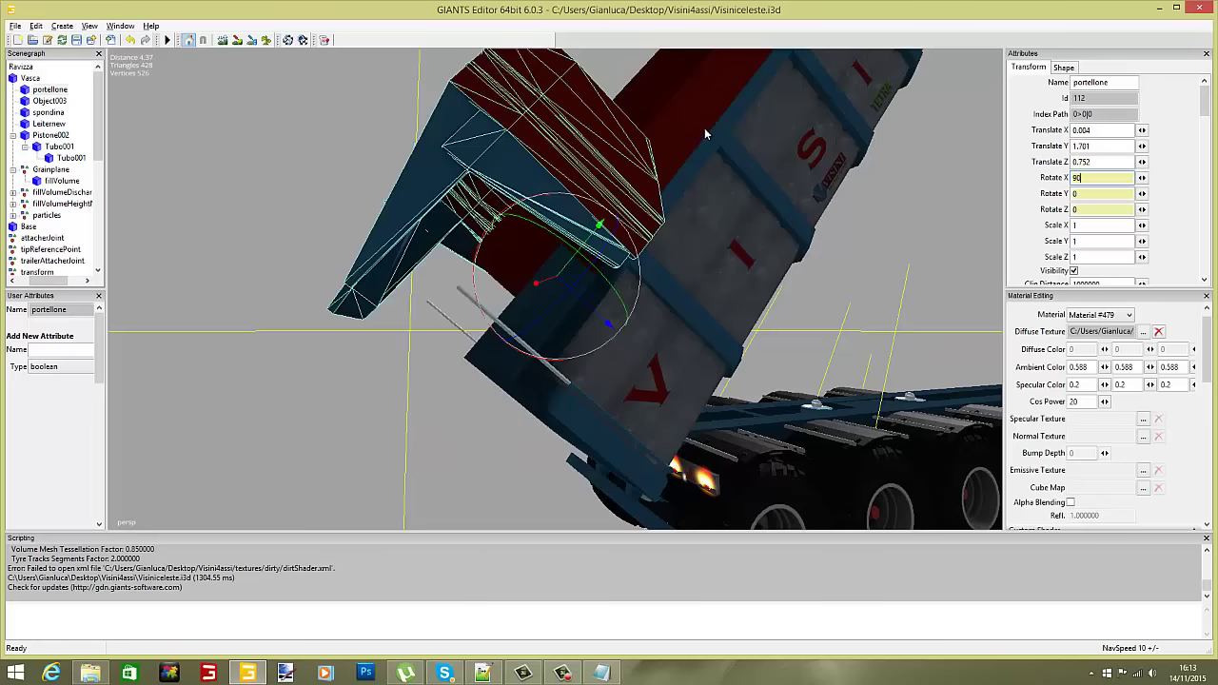
Rotate Pistone002 around X until the extended pistons point at the opened portellone, and deselect it.
{"action": "left_click", "coordinate": [55, 135]}
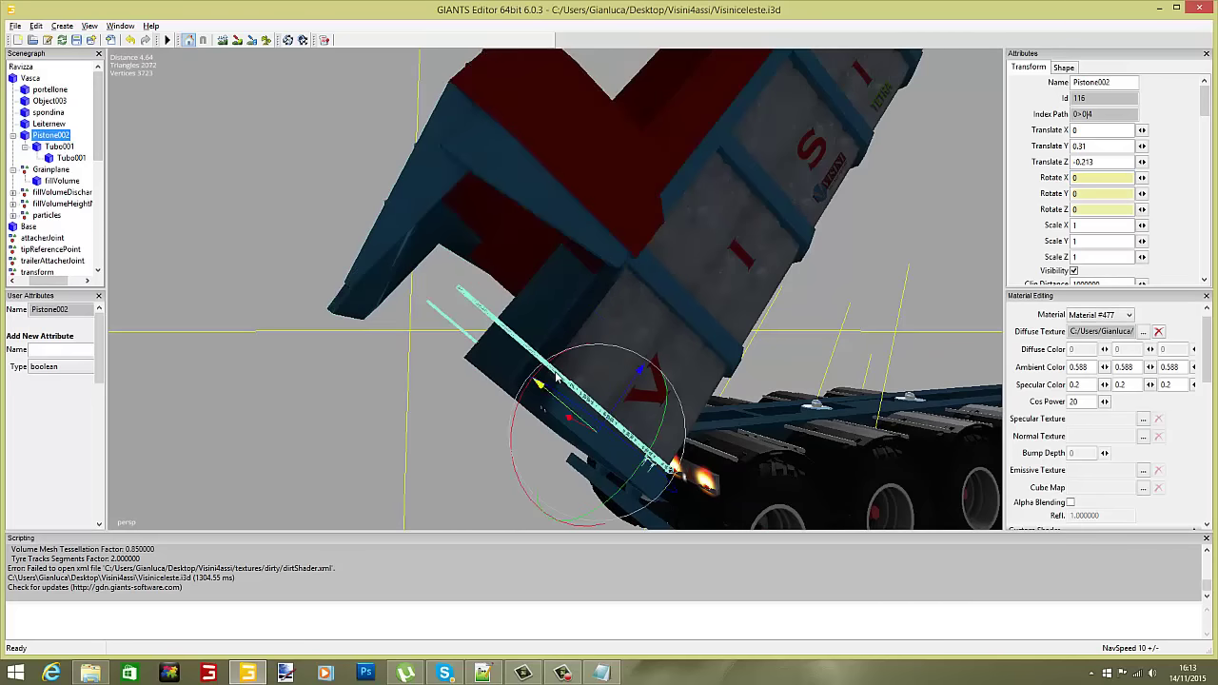
{"action": "left_click_drag", "start_coordinate": [553, 369], "coordinate": [579, 352]}
{"action": "left_click", "coordinate": [233, 405]}
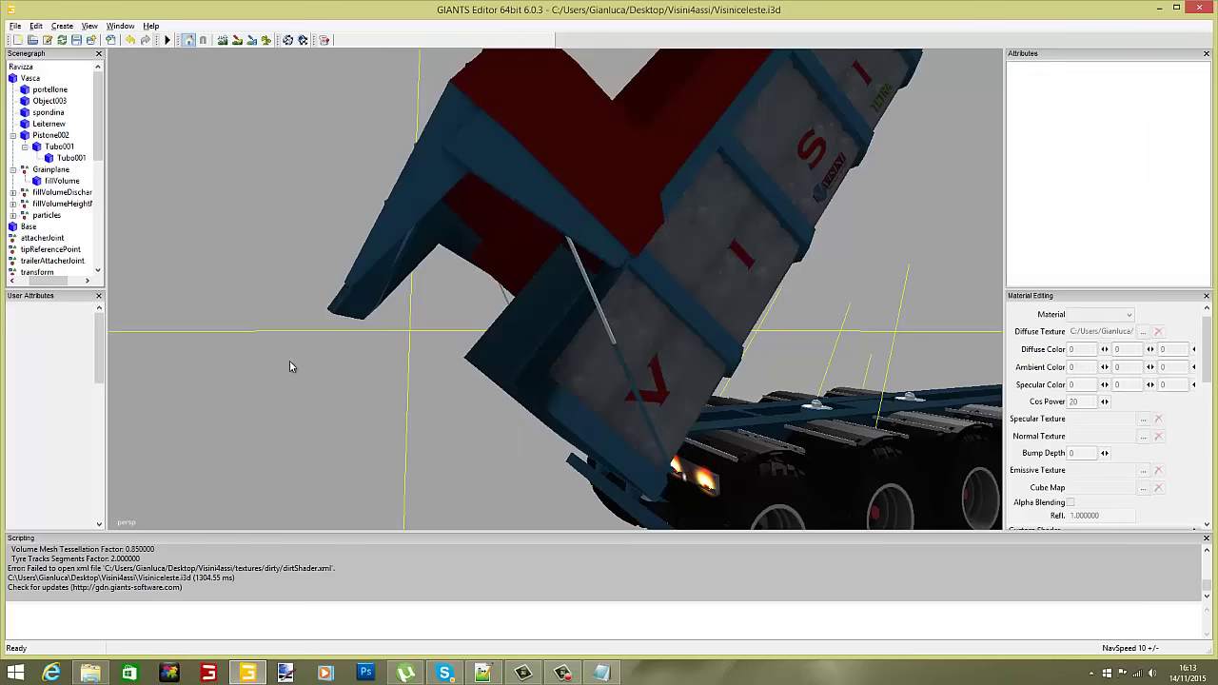
Slide the outer Tubo001 under Pistone002 back along Y to a Translate Y of about 0.883 and inspect its fit against portellone.
{"action": "middle_click_drag", "start_coordinate": [290, 367], "coordinate": [495, 337]}
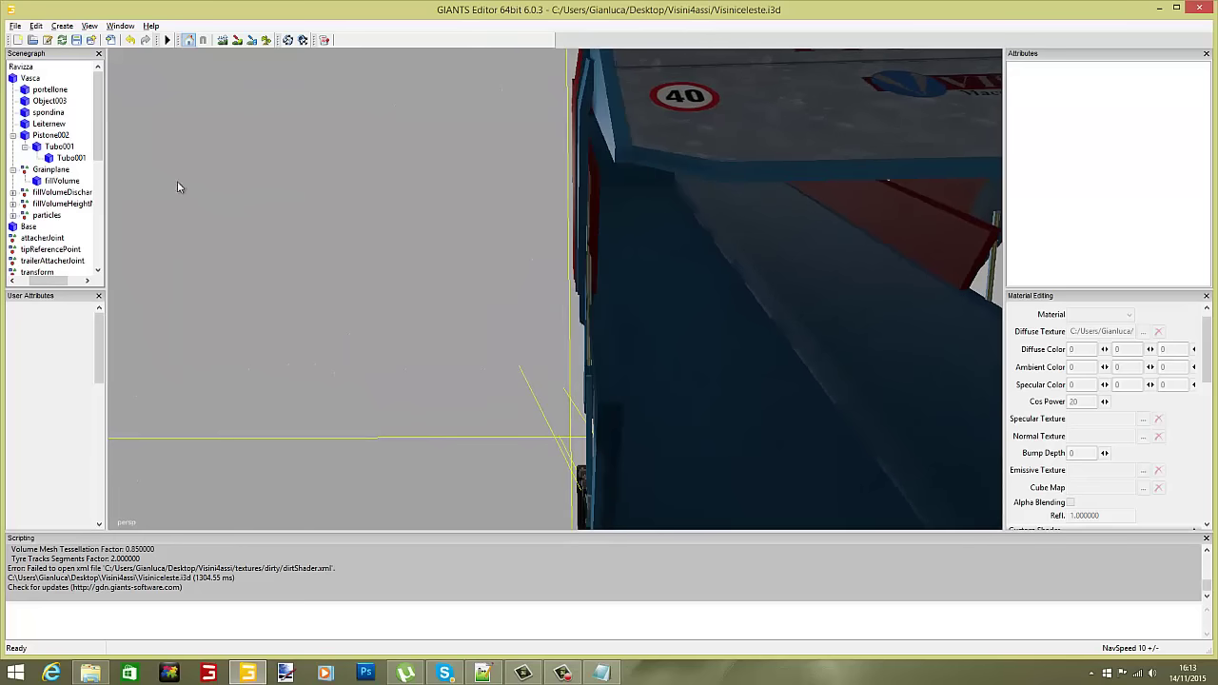
{"action": "left_click", "coordinate": [59, 146]}
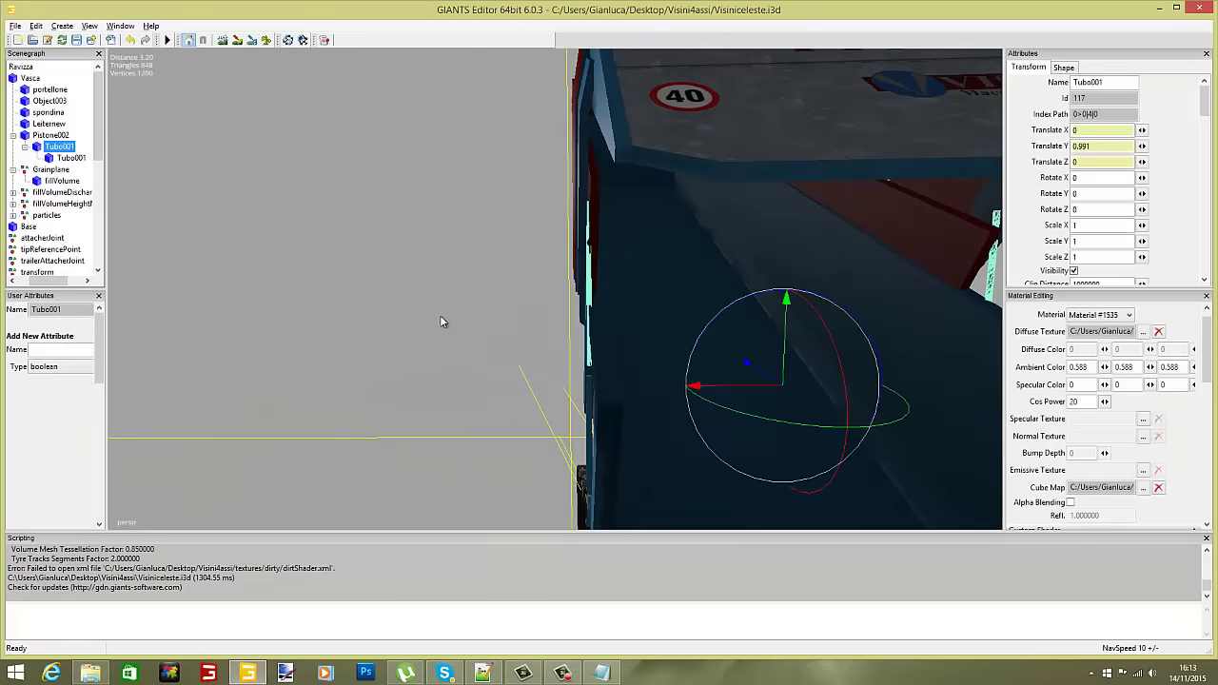
{"action": "middle_click_drag", "start_coordinate": [441, 322], "coordinate": [361, 324]}
{"action": "left_click_drag", "start_coordinate": [362, 379], "coordinate": [362, 385]}
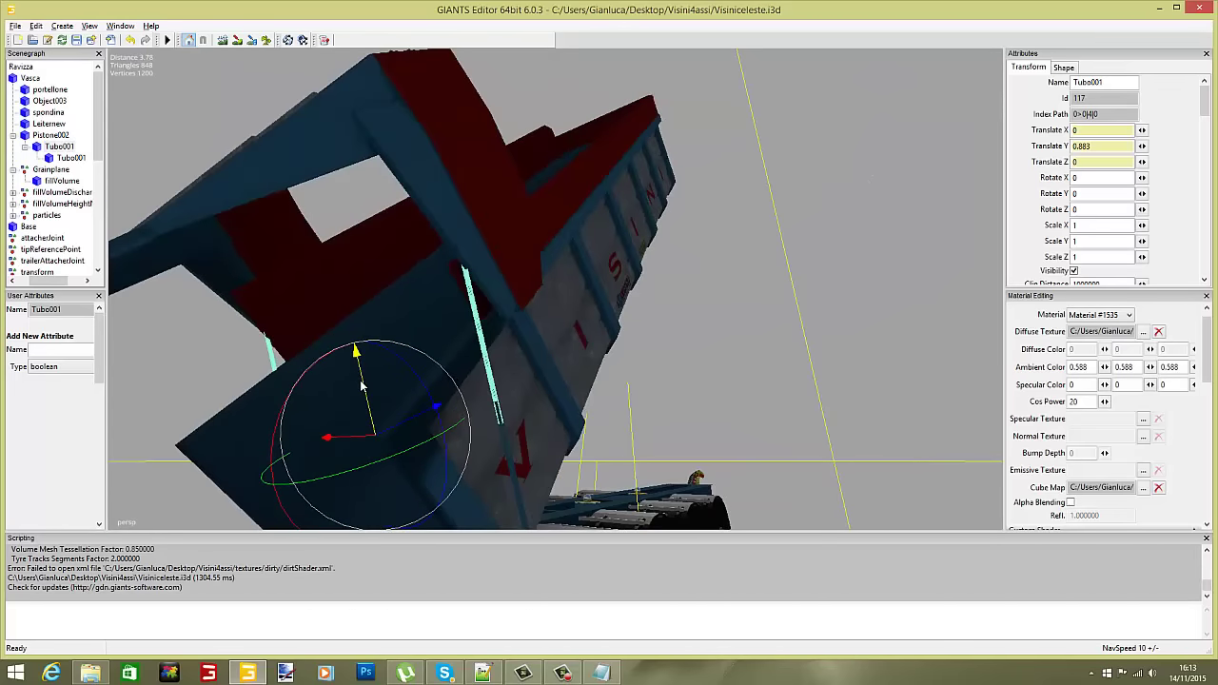
{"action": "middle_click_drag", "start_coordinate": [362, 386], "coordinate": [671, 308]}
{"action": "left_click_drag", "start_coordinate": [671, 309], "coordinate": [674, 312]}
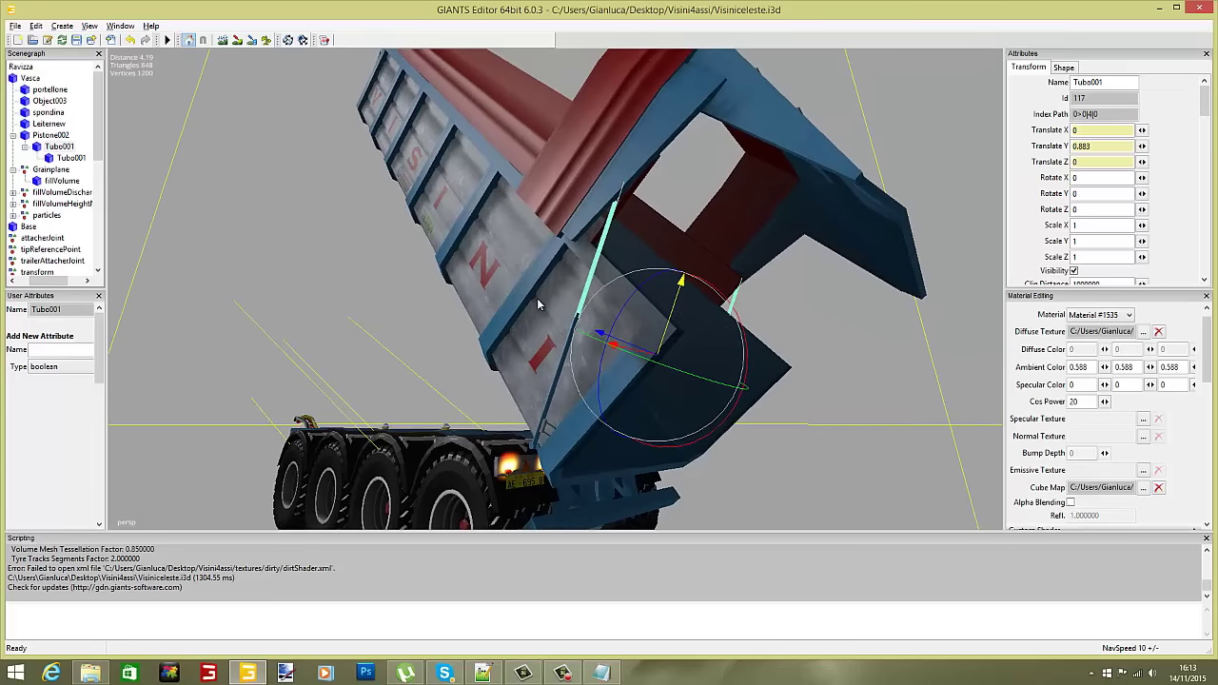
{"action": "left_click", "coordinate": [347, 282]}
{"action": "scroll", "coordinate": [345, 281], "scroll_direction": "up", "scroll_amount": 4}
{"action": "left_click_drag", "start_coordinate": [304, 282], "coordinate": [422, 255], "text": "alt"}
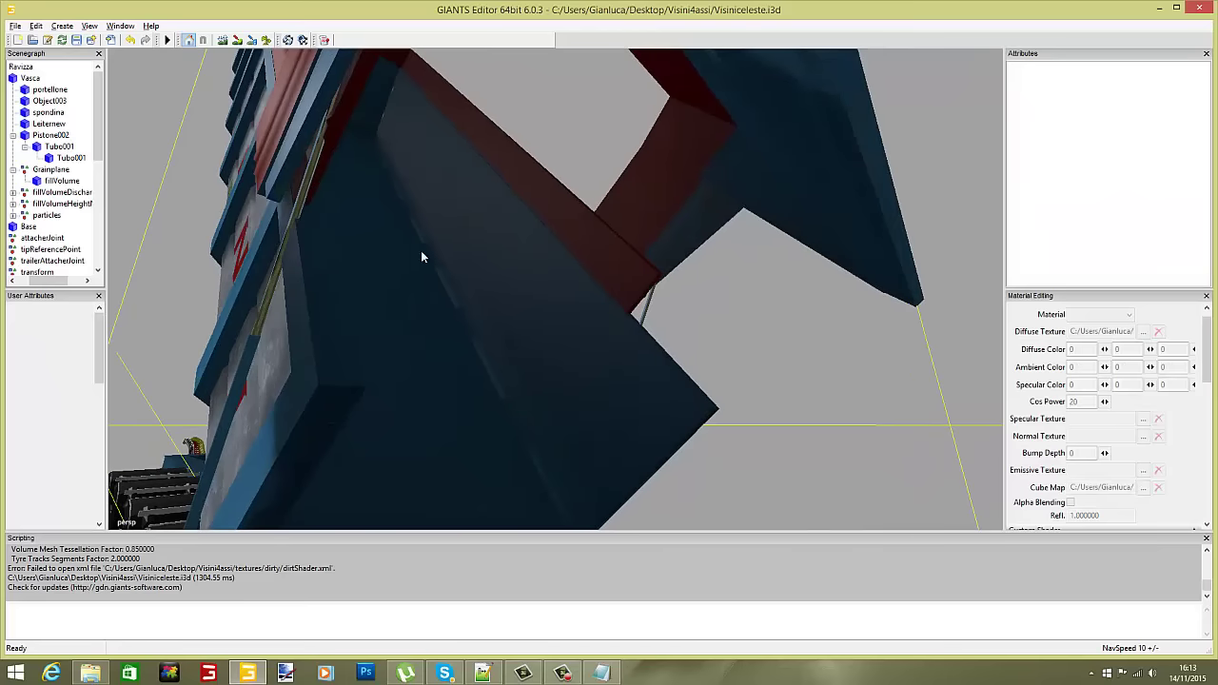
Copy Pistone002's Index Path 0>0|4 into the first empty part node of tipAnimationBack in Visiniceleste.xml in Notepad++.
{"action": "middle_click_drag", "start_coordinate": [421, 257], "coordinate": [229, 246]}
{"action": "left_click", "coordinate": [55, 135]}
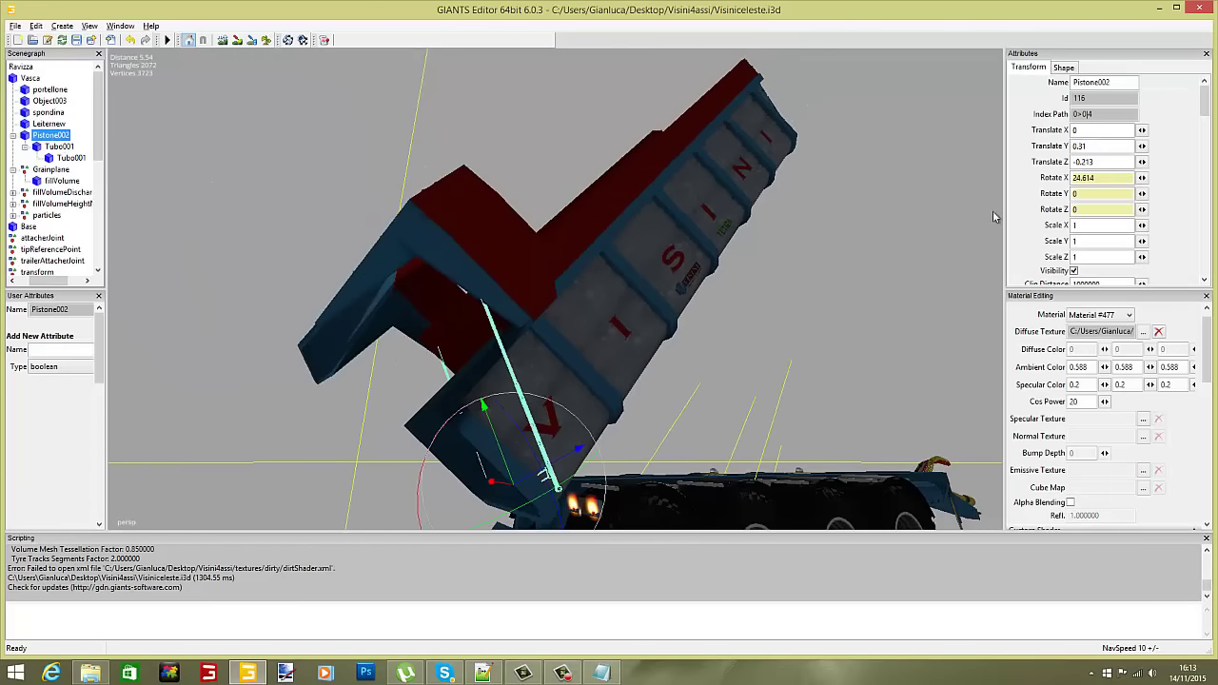
{"action": "left_click_drag", "start_coordinate": [1107, 114], "coordinate": [1047, 114]}
{"action": "right_click", "coordinate": [1092, 118]}
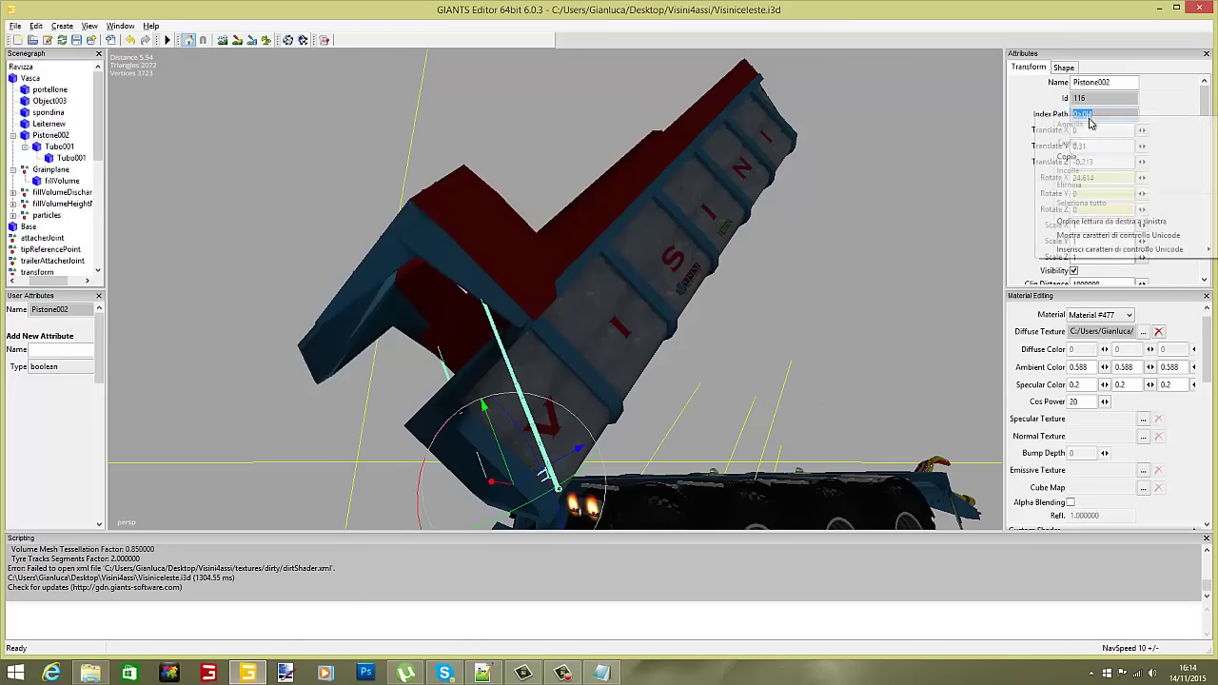
{"action": "left_click", "coordinate": [1074, 159]}
{"action": "left_click", "coordinate": [483, 672]}
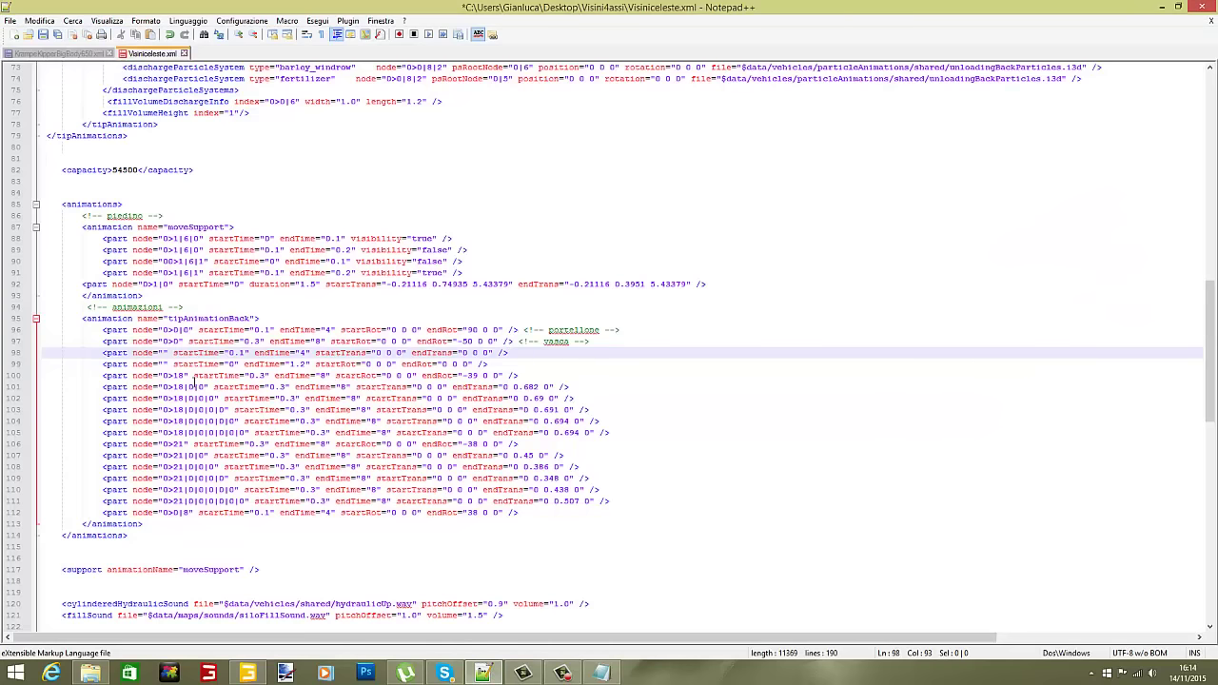
{"action": "left_click", "coordinate": [162, 352]}
{"action": "right_click", "coordinate": [162, 352]}
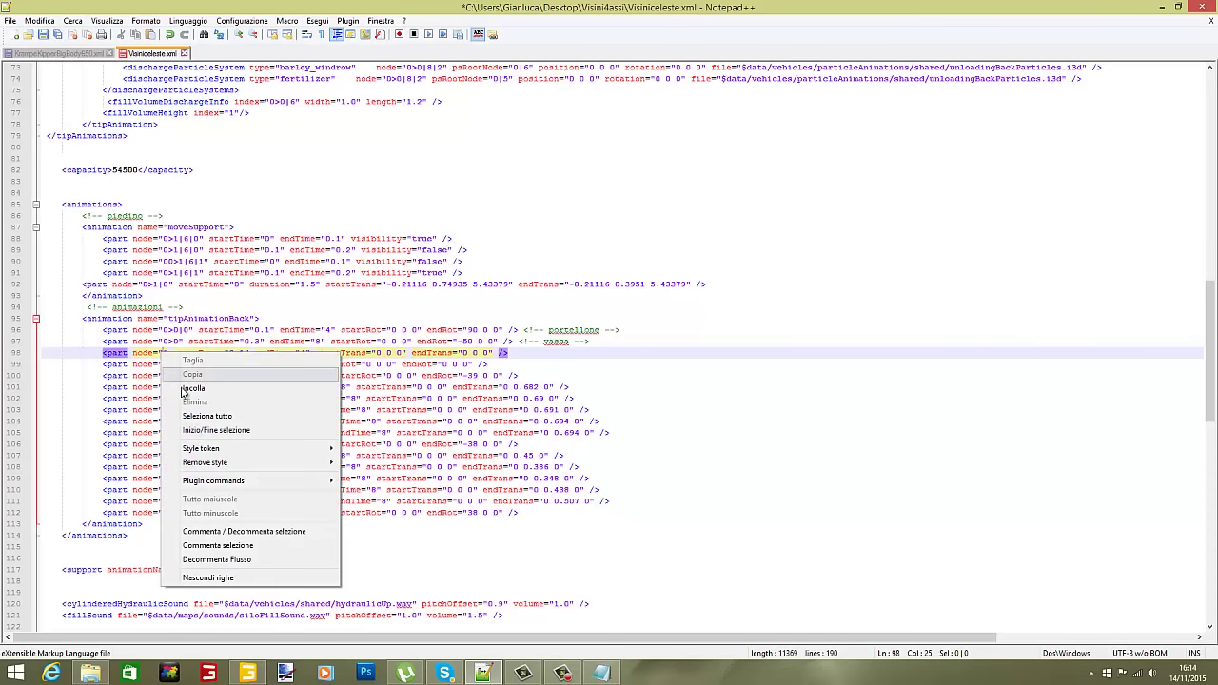
{"action": "left_click", "coordinate": [185, 389]}
Copy Pistone002's Rotate X of 24.614 from GIANTS Editor into the first endTrans value of the 0>0|4 part in Notepad++.
{"action": "left_click", "coordinate": [253, 676]}
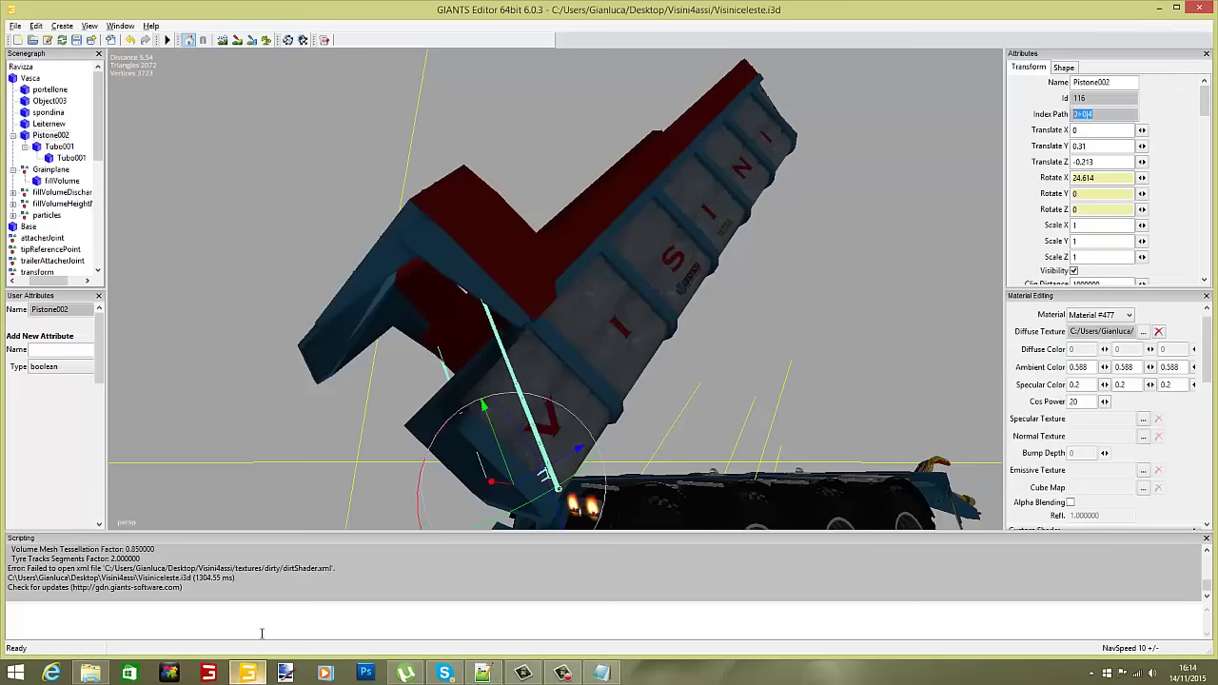
{"action": "left_click", "coordinate": [1099, 179]}
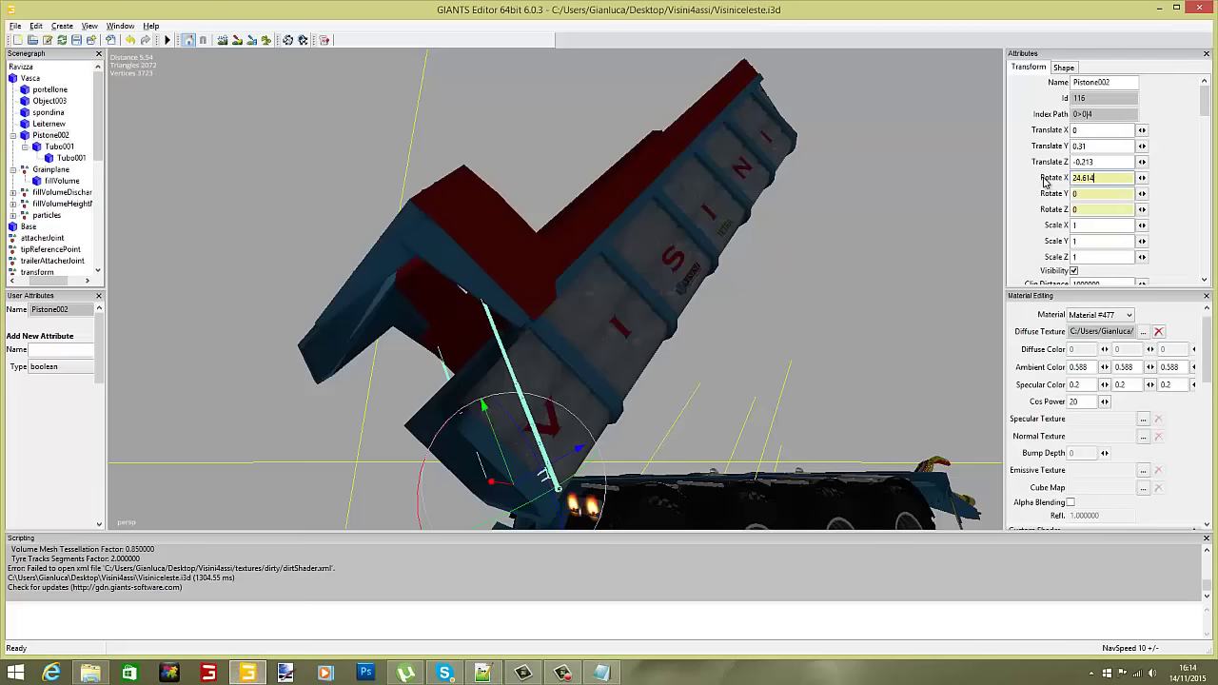
{"action": "double_click", "coordinate": [1085, 178]}
{"action": "right_click", "coordinate": [1085, 178]}
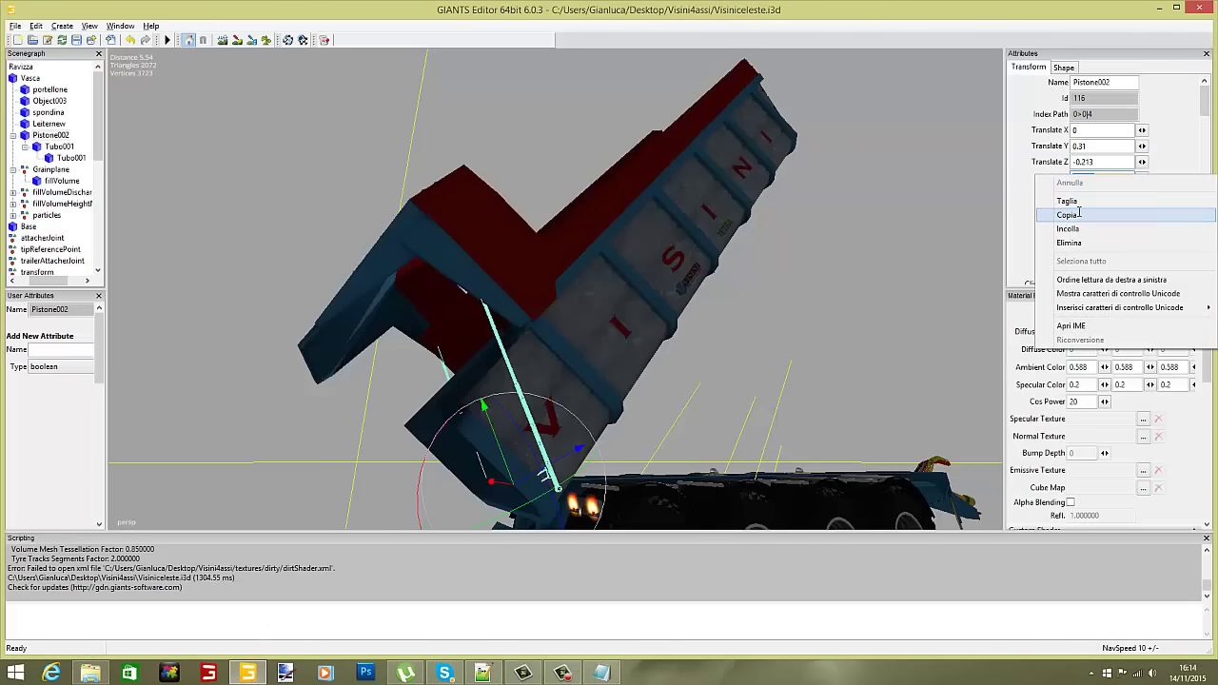
{"action": "left_click", "coordinate": [1056, 213]}
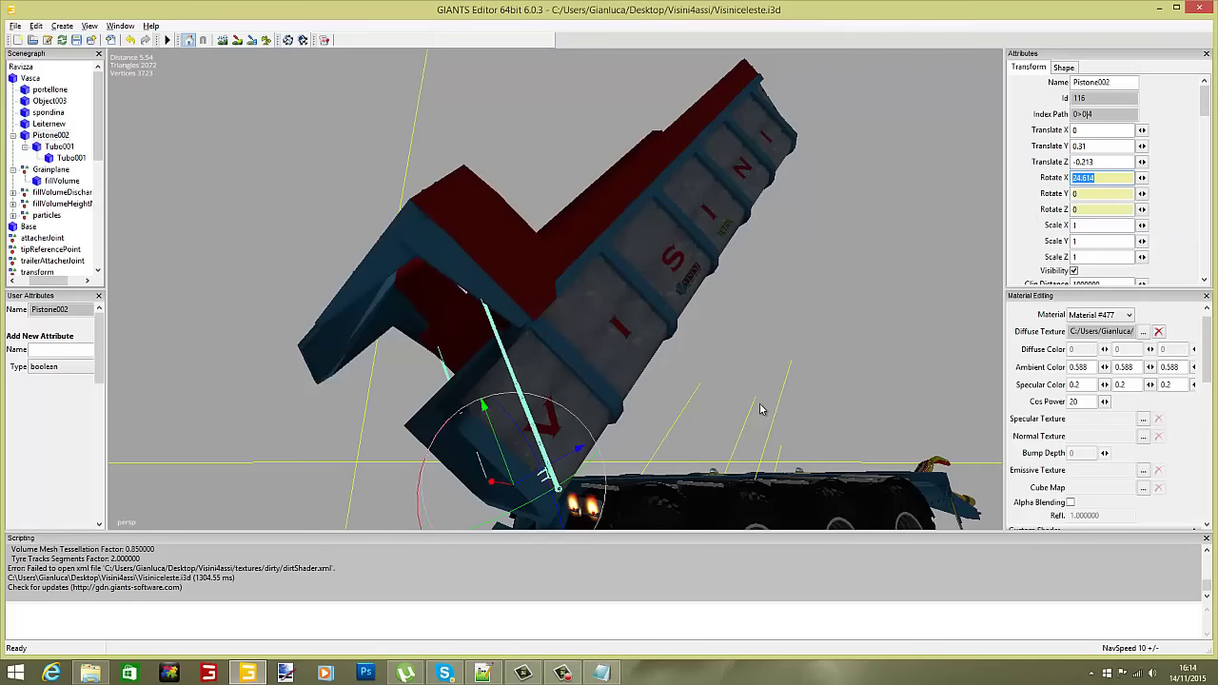
{"action": "left_click", "coordinate": [248, 677]}
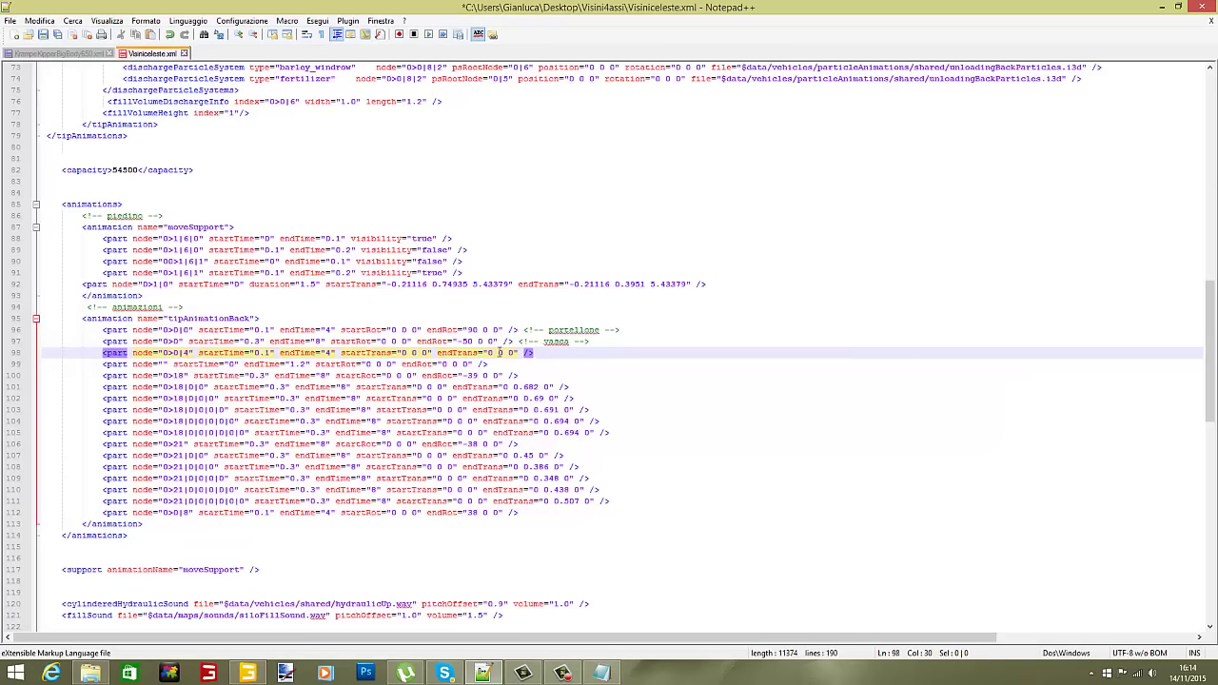
{"action": "left_click", "coordinate": [495, 353]}
{"action": "left_click", "coordinate": [259, 673]}
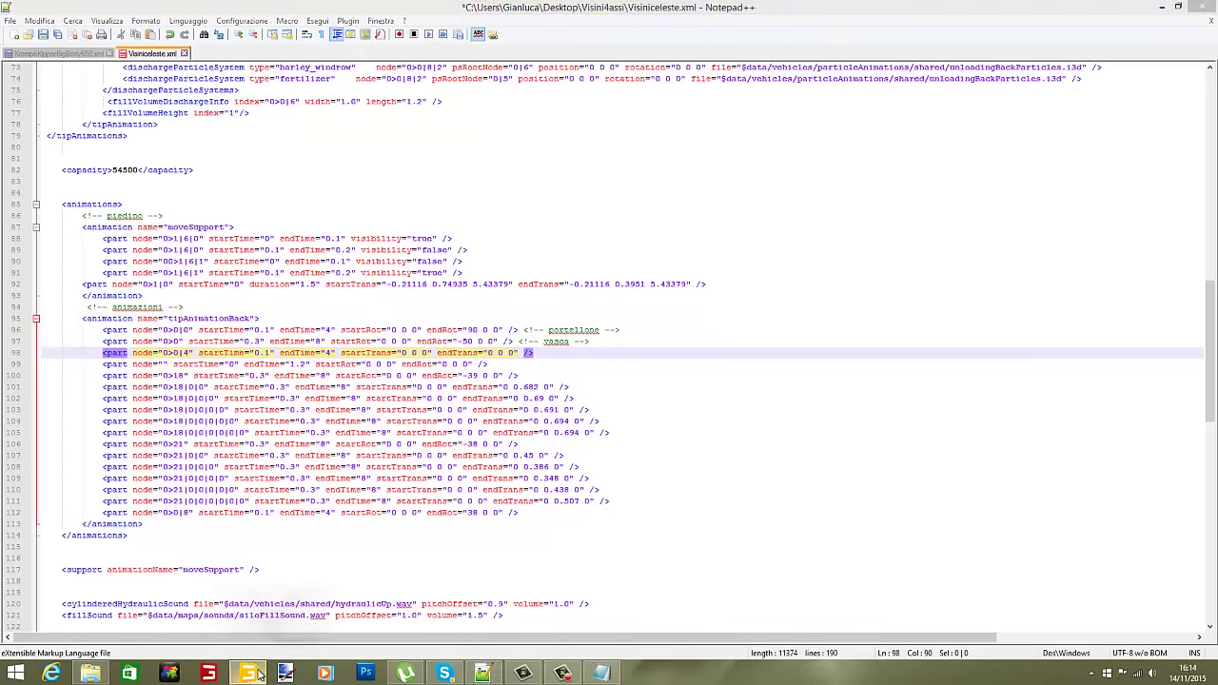
{"action": "left_click", "coordinate": [257, 673]}
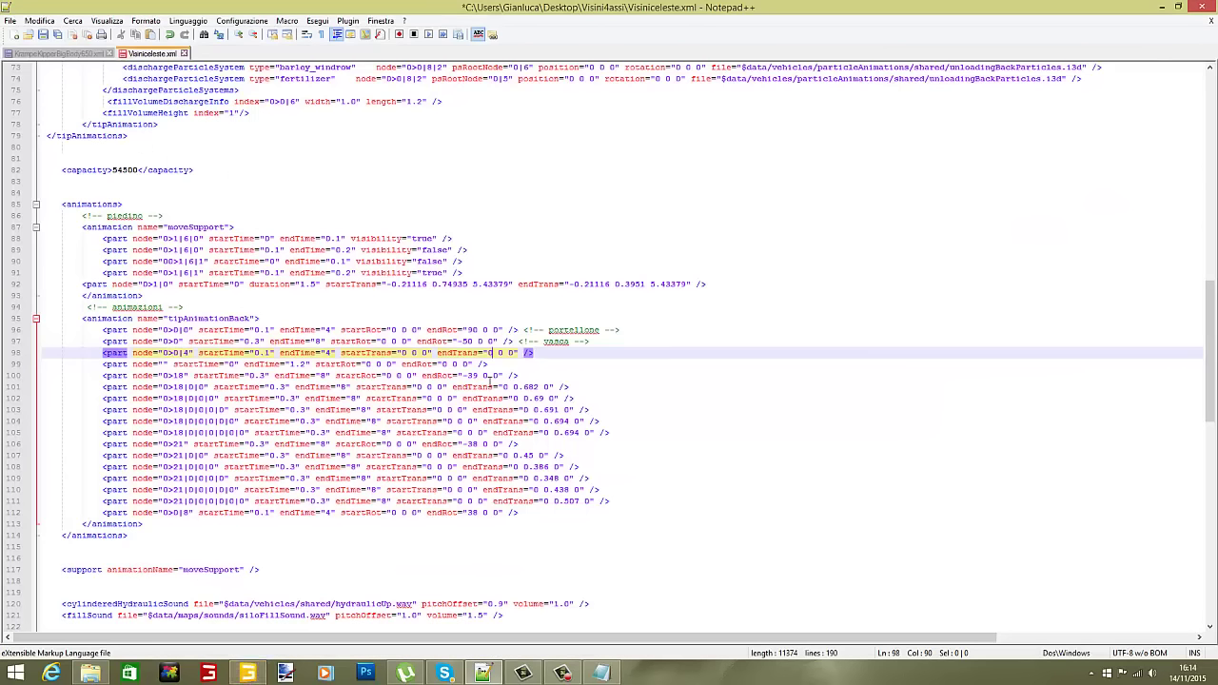
{"action": "key", "text": "BackSpace"}
{"action": "right_click", "coordinate": [489, 352]}
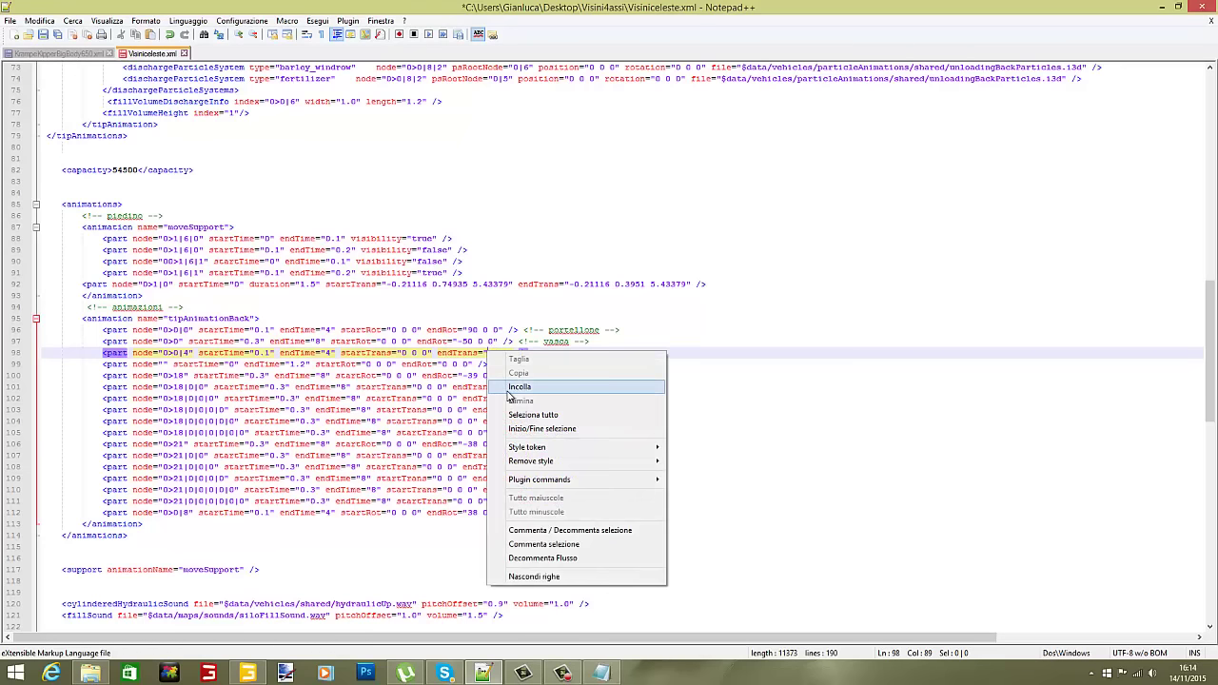
{"action": "left_click", "coordinate": [510, 392]}
{"action": "left_click", "coordinate": [571, 387]}
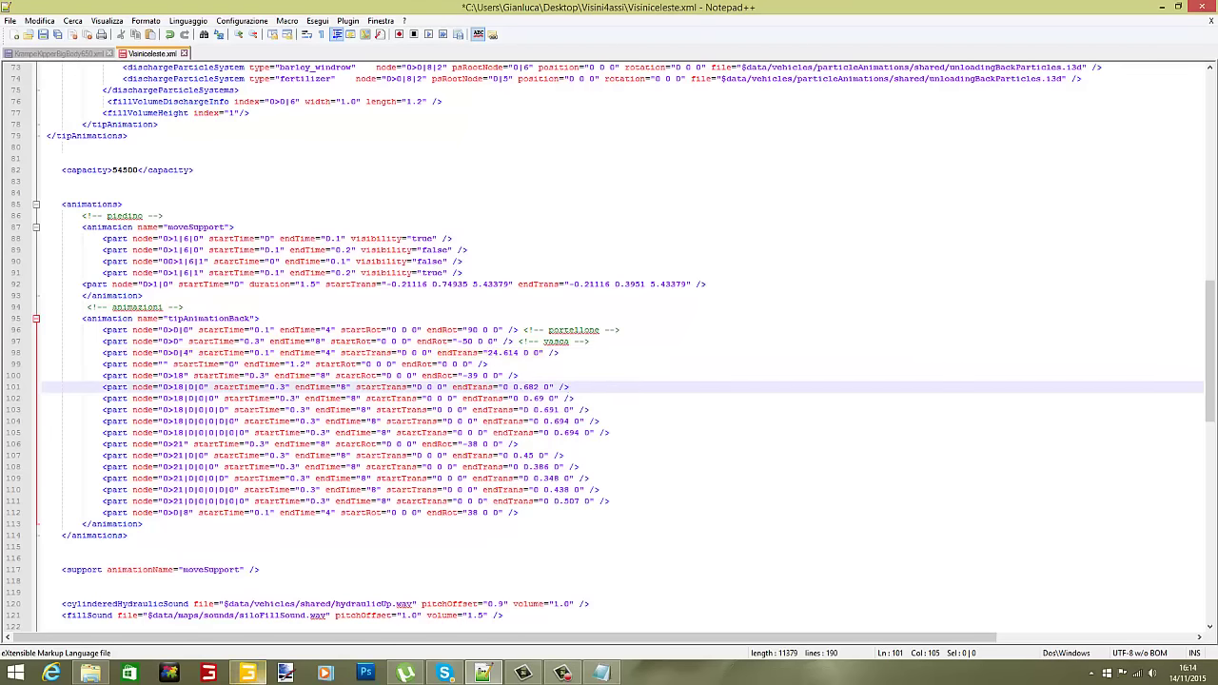
In GIANTS Editor, slide the outer Tubo001 under Pistone002 along Y to a Translate Y of 0.84 and copy that value.
{"action": "left_click", "coordinate": [247, 674]}
{"action": "left_click", "coordinate": [59, 146]}
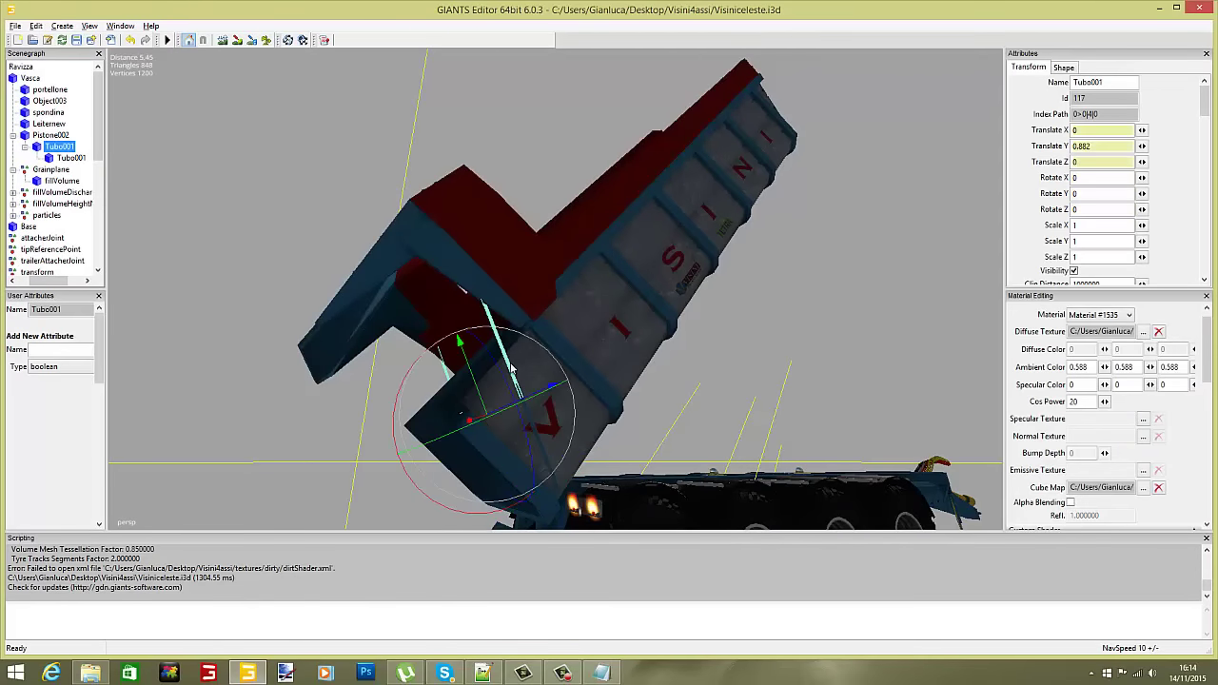
{"action": "mouse_move", "coordinate": [467, 378]}
{"action": "left_mouse_down"}
{"action": "mouse_move", "coordinate": [476, 345]}
{"action": "mouse_move", "coordinate": [471, 373]}
{"action": "left_mouse_up"}
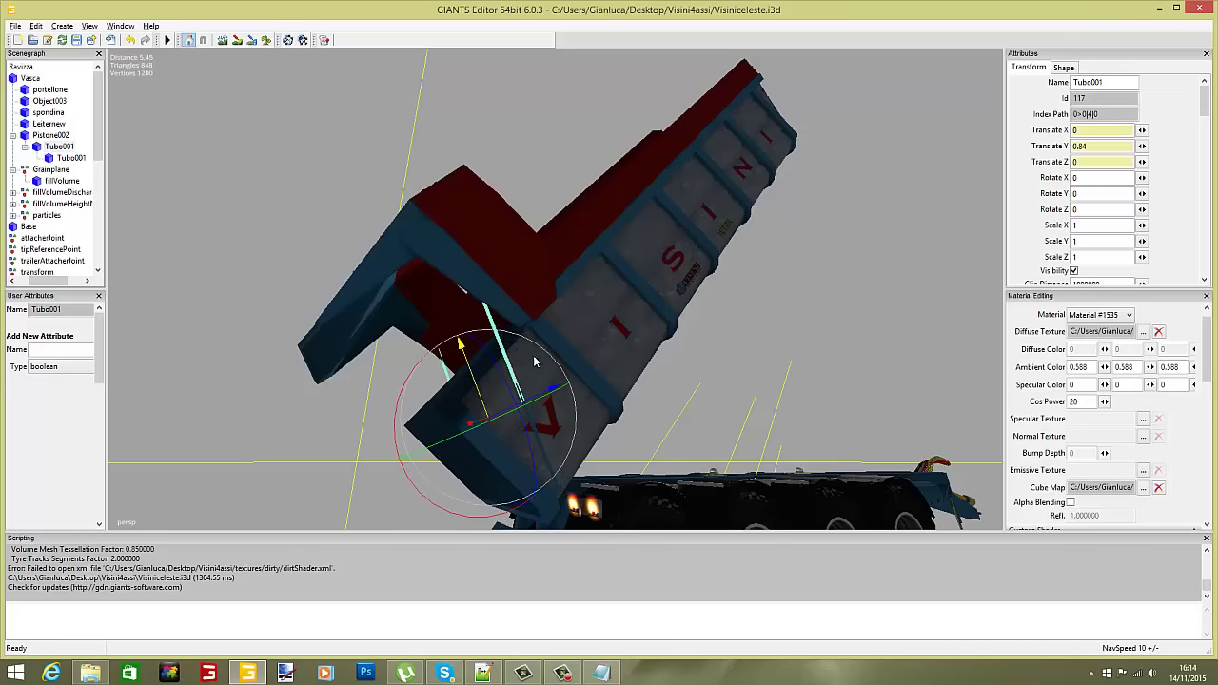
{"action": "left_click_drag", "start_coordinate": [1096, 147], "coordinate": [1034, 150]}
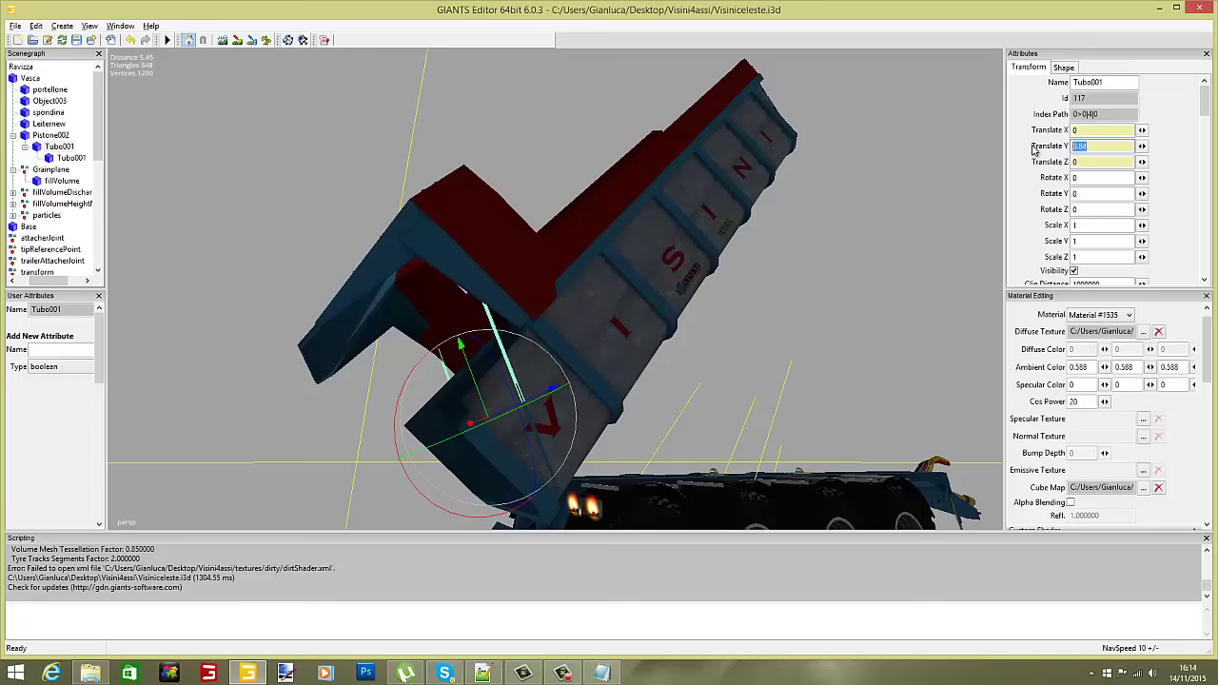
{"action": "right_click", "coordinate": [1085, 149]}
{"action": "left_click", "coordinate": [1074, 188]}
Copy the outer Tubo001's Index Path 0>0|4|0 into the remaining empty part node of tipAnimationBack in Notepad++.
{"action": "left_click_drag", "start_coordinate": [1098, 115], "coordinate": [1045, 121]}
{"action": "right_click", "coordinate": [1078, 121]}
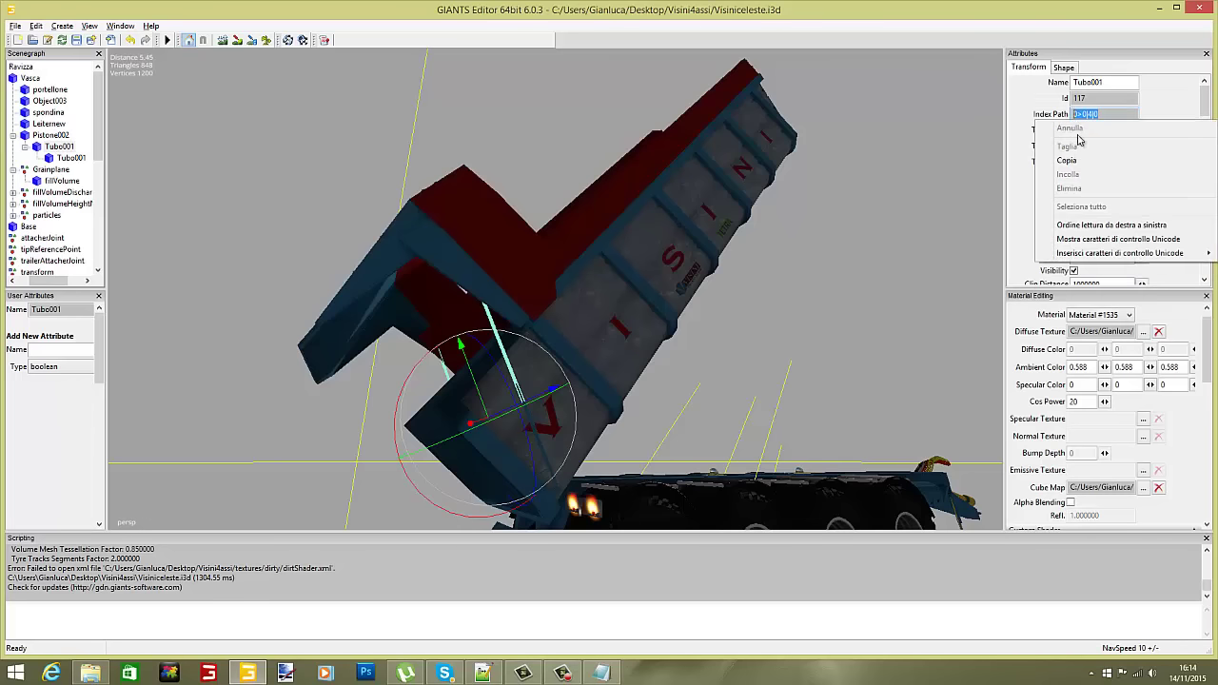
{"action": "left_click", "coordinate": [1082, 161]}
{"action": "left_click", "coordinate": [250, 674]}
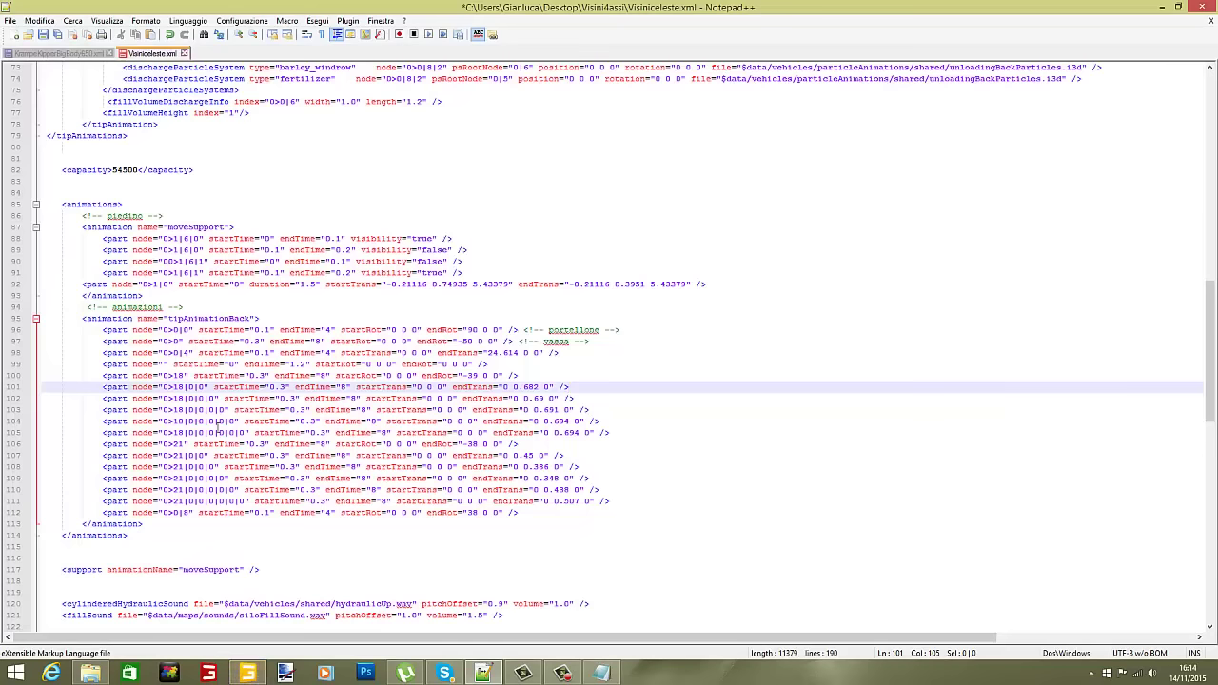
{"action": "left_click", "coordinate": [169, 363]}
{"action": "right_click", "coordinate": [169, 363]}
{"action": "left_click", "coordinate": [200, 400]}
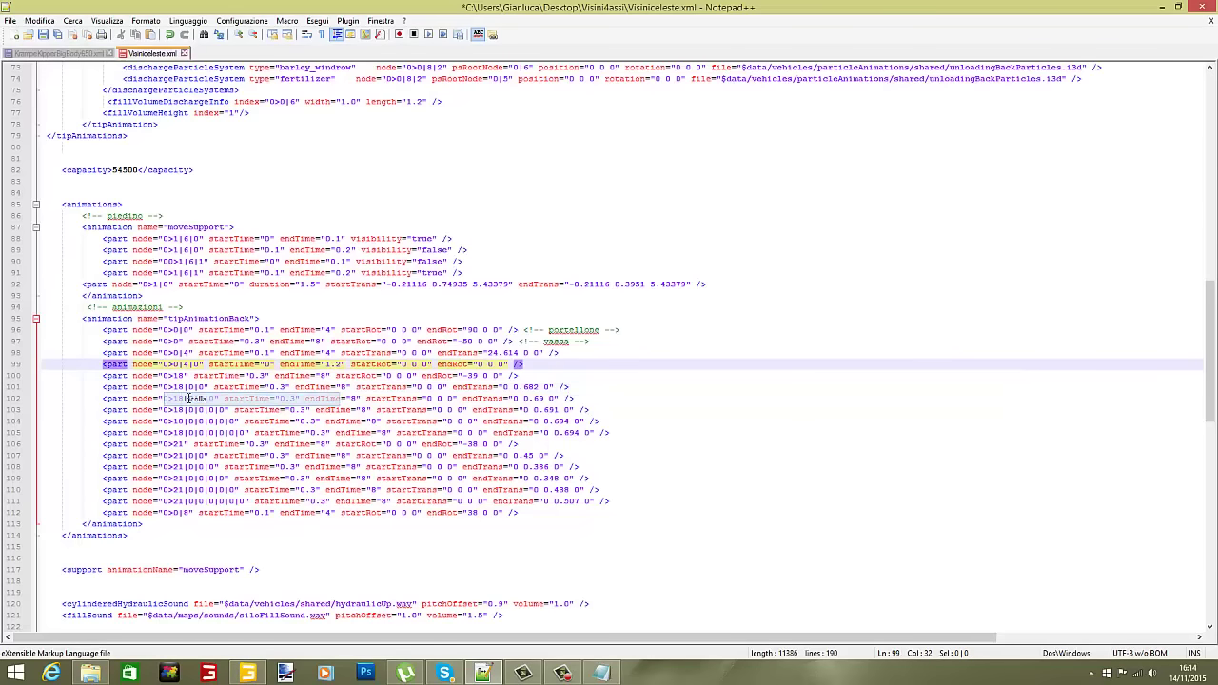
Set the second endRot value of the 0>0|4|0 part to 0.84.
{"action": "left_click", "coordinate": [249, 674]}
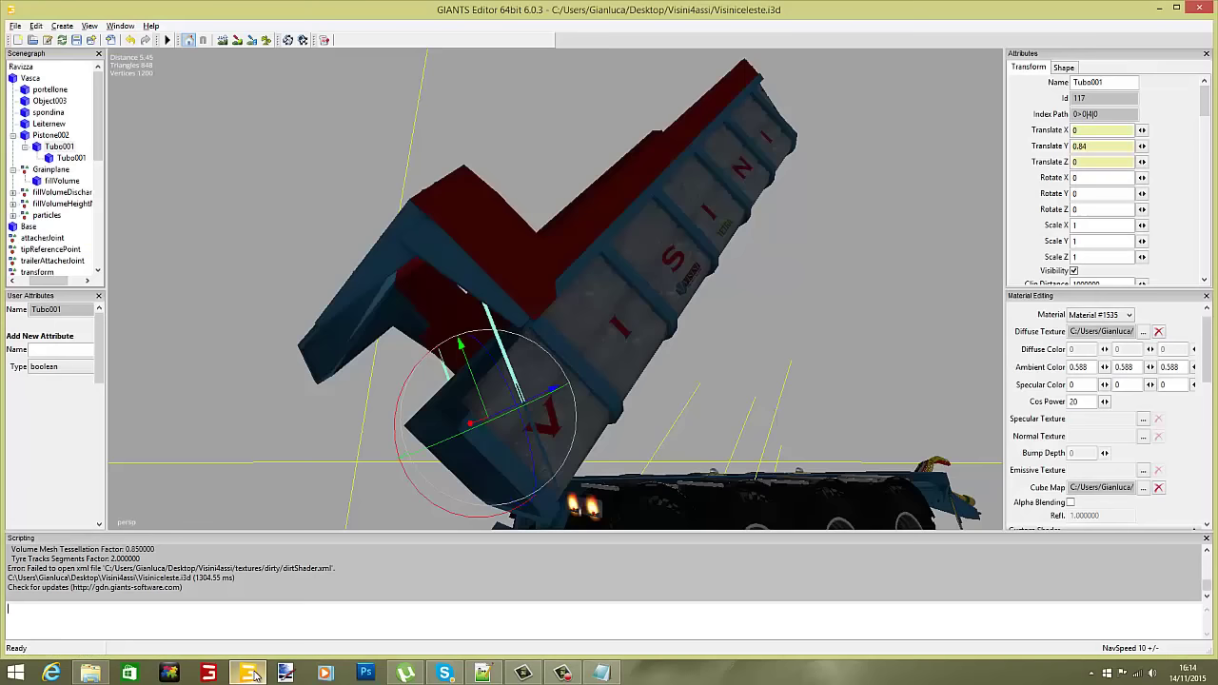
{"action": "left_click", "coordinate": [254, 674]}
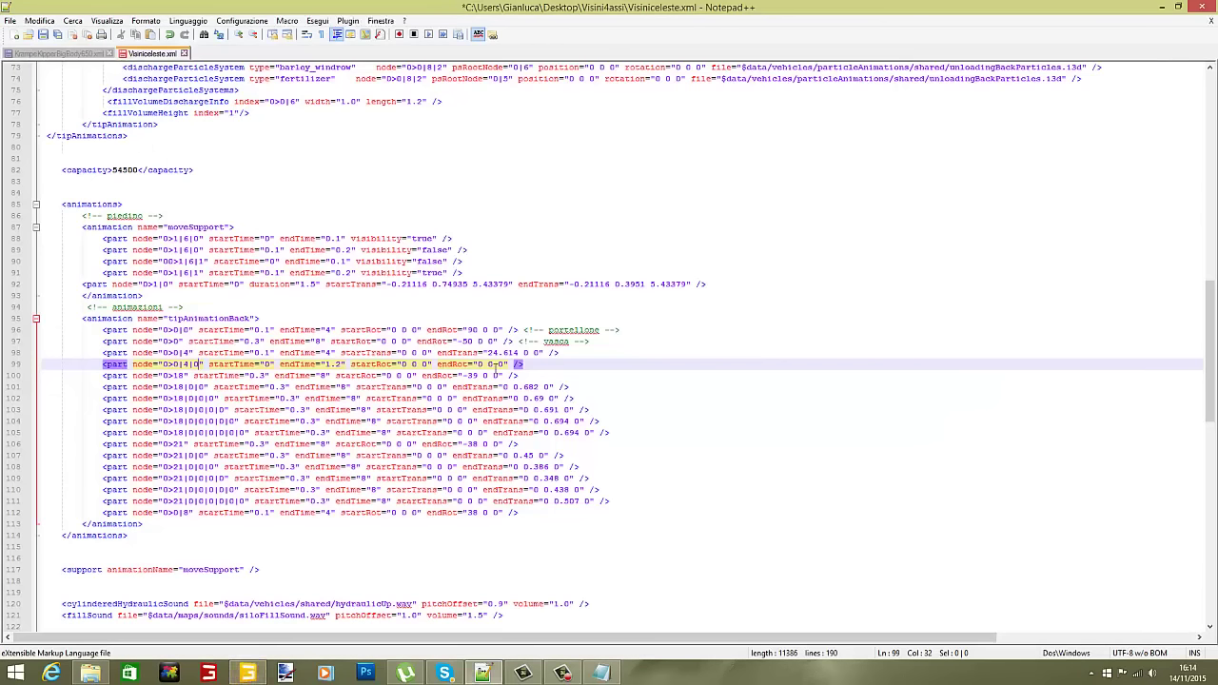
{"action": "left_click", "coordinate": [494, 365]}
{"action": "type", "text": ".84"}
In GIANTS Editor, set the outer Tubo001's Translate Y to 0 and Pistone002's Rotate X to 0.
{"action": "left_click", "coordinate": [244, 674]}
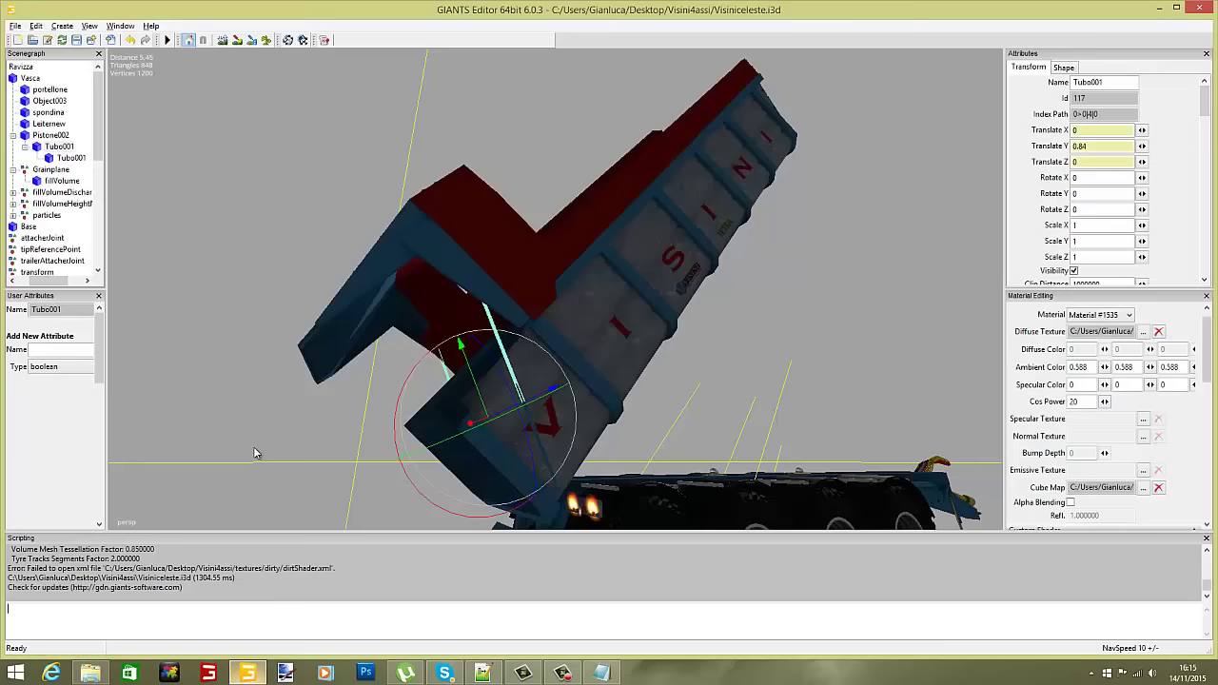
{"action": "left_click", "coordinate": [57, 146]}
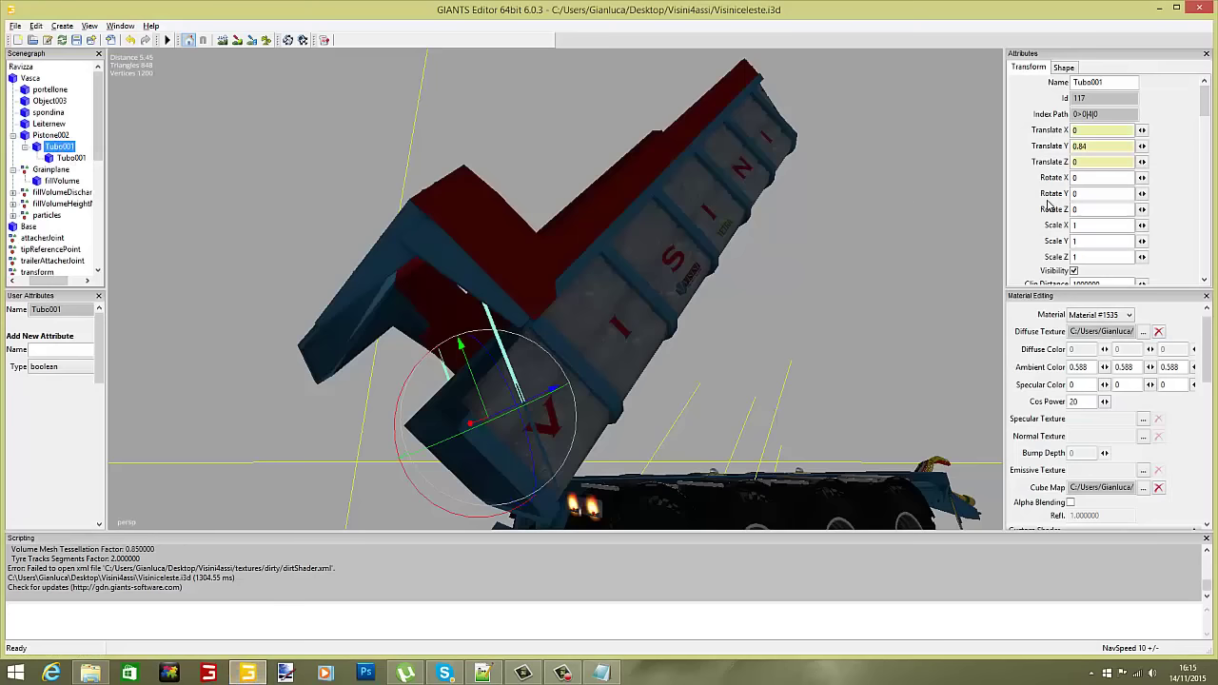
{"action": "left_click", "coordinate": [1099, 147]}
{"action": "type", "text": "0"}
{"action": "key", "text": "Return"}
{"action": "left_click", "coordinate": [52, 136]}
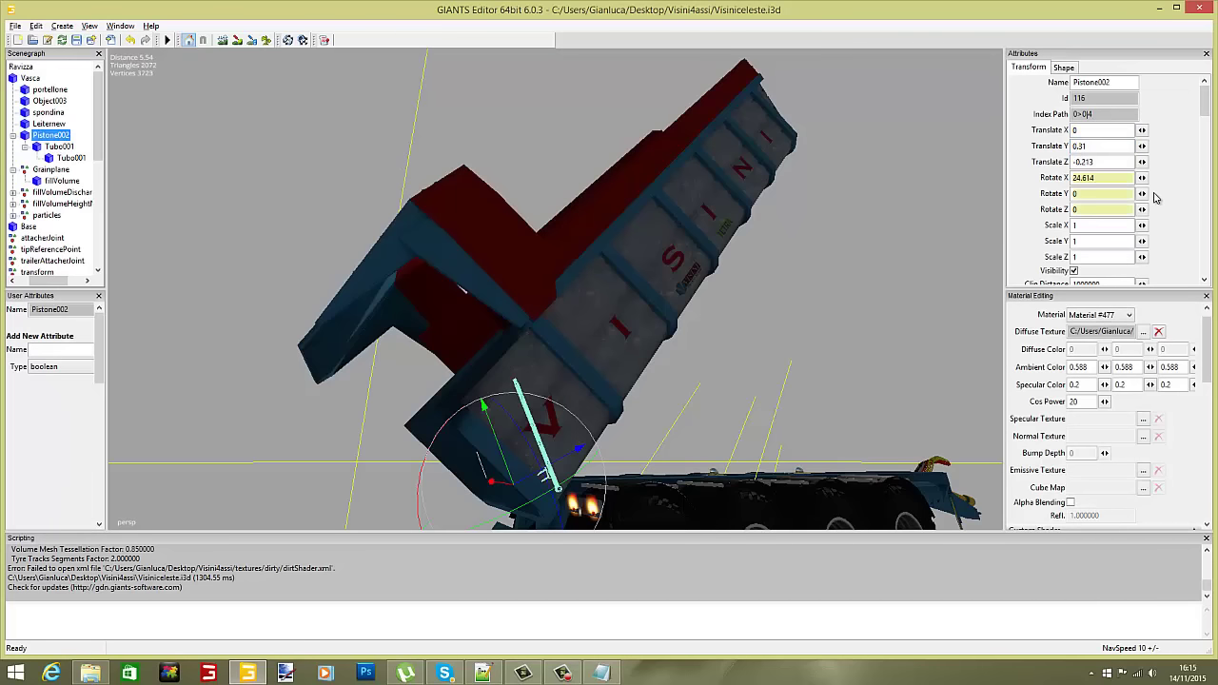
{"action": "left_click", "coordinate": [1105, 177]}
{"action": "type", "text": "0"}
{"action": "key", "text": "Return"}
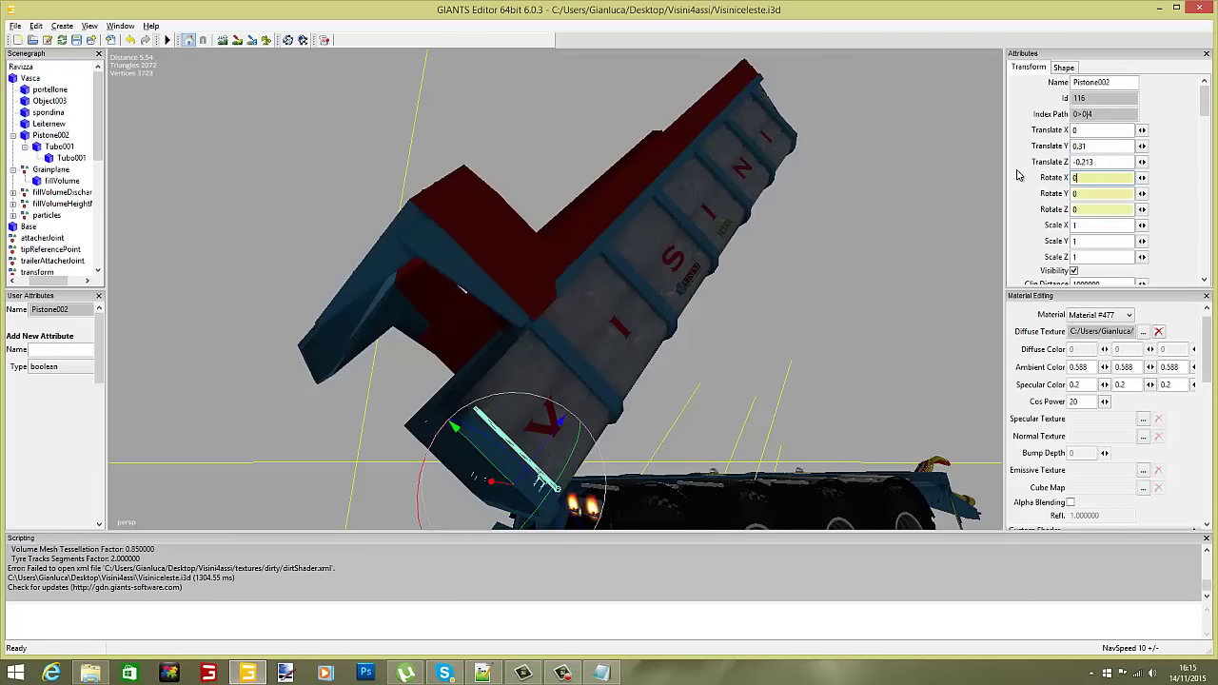
Close portellone and lower Vasca by setting the Rotate X of each to 0, and clear the selection.
{"action": "left_click", "coordinate": [49, 89]}
{"action": "left_click", "coordinate": [1096, 177]}
{"action": "type", "text": "0"}
{"action": "key", "text": "Return"}
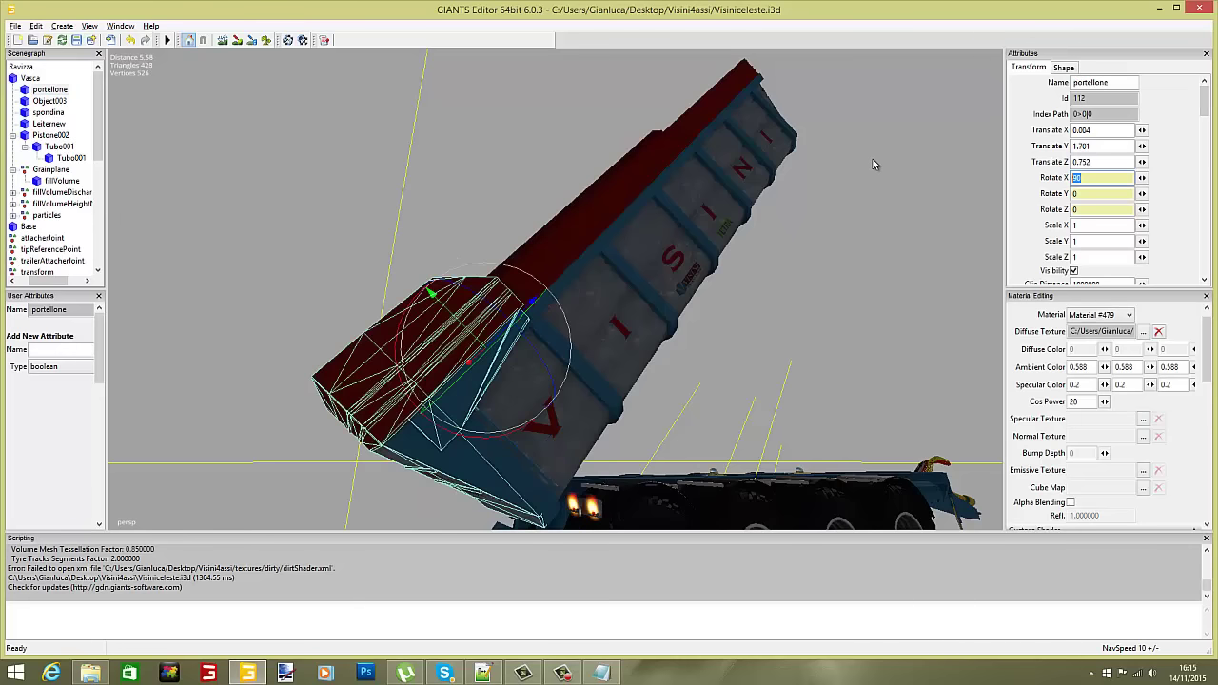
{"action": "left_click", "coordinate": [621, 335]}
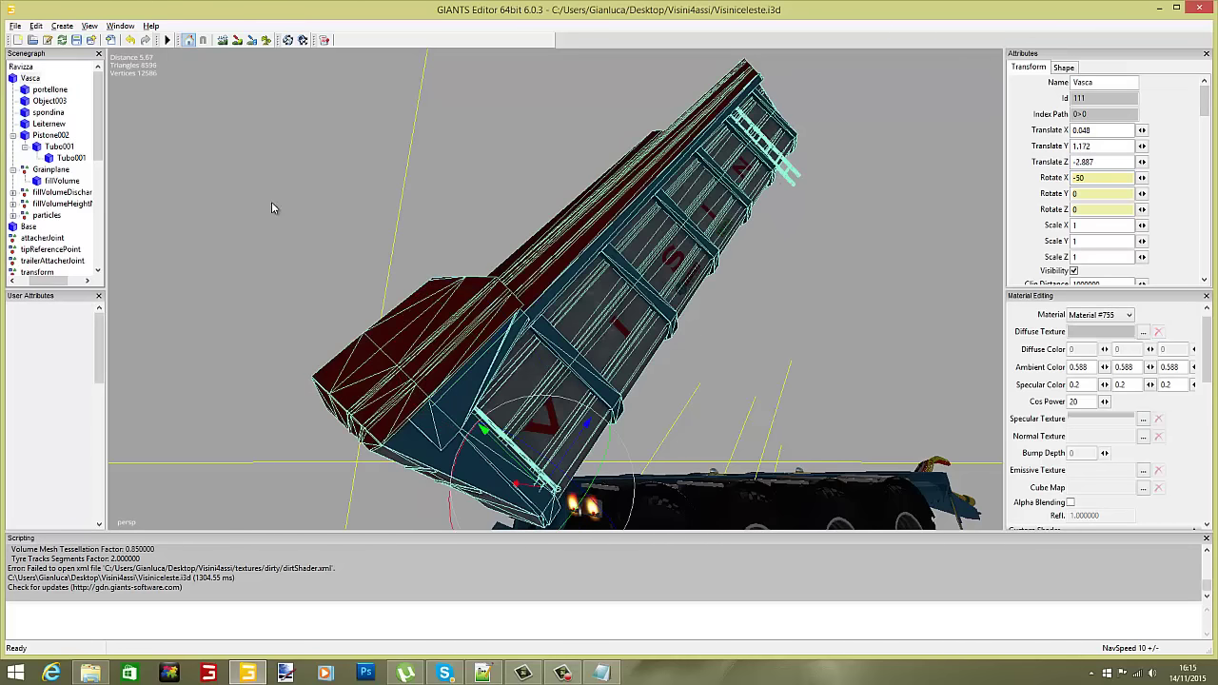
{"action": "left_click", "coordinate": [272, 206]}
{"action": "left_click", "coordinate": [30, 77]}
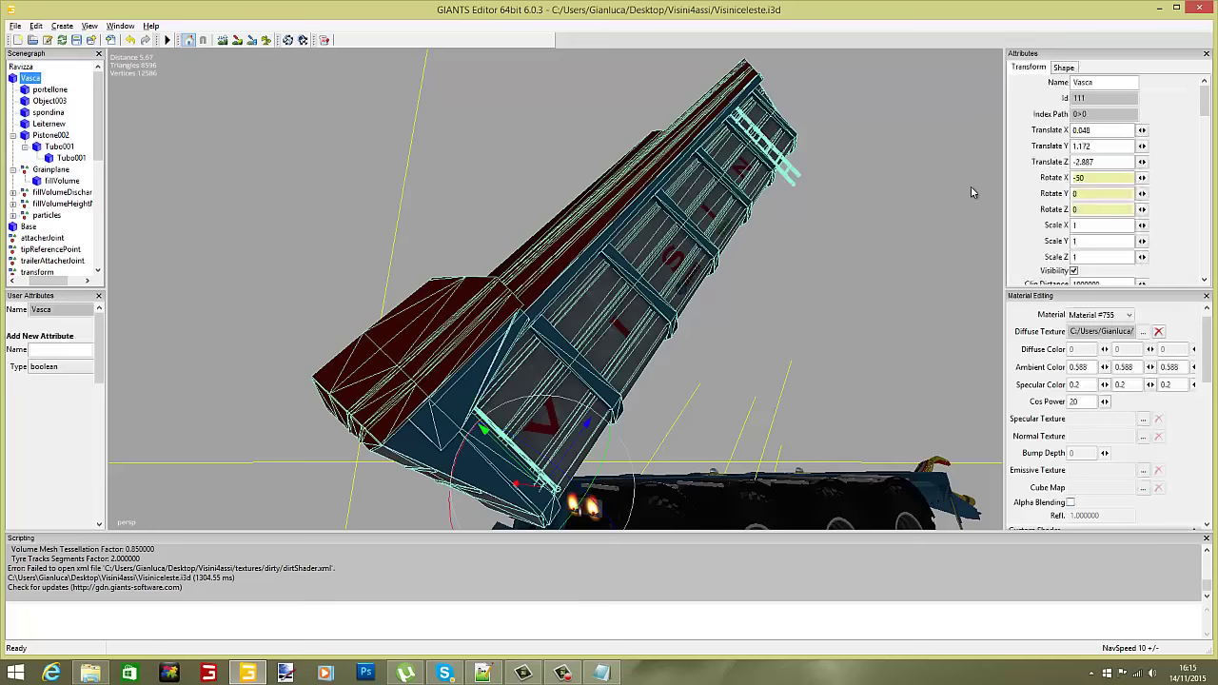
{"action": "left_click", "coordinate": [1092, 177]}
{"action": "type", "text": "0"}
{"action": "key", "text": "Return"}
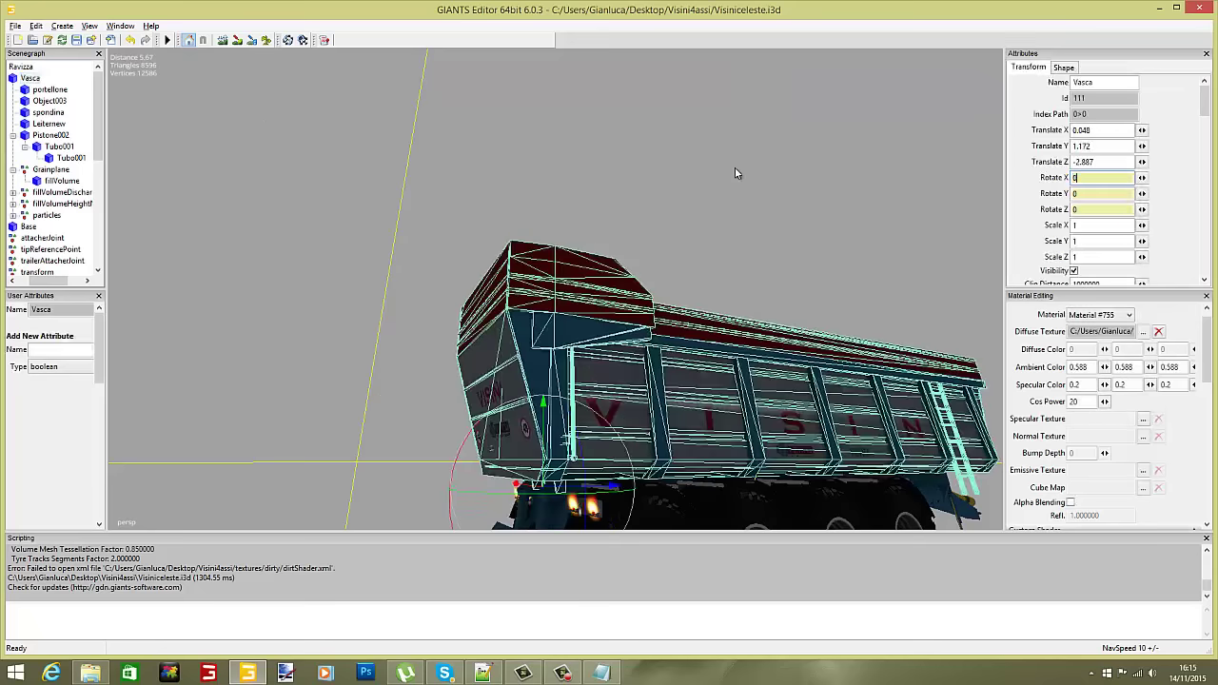
{"action": "left_click", "coordinate": [352, 192]}
Collapse the Pistone002, Vasca and Ravizza nodes in the scenegraph.
{"action": "left_click_drag", "start_coordinate": [633, 229], "coordinate": [511, 232], "text": "alt"}
{"action": "scroll", "coordinate": [651, 243], "scroll_direction": "down", "scroll_amount": 3}
{"action": "left_click_drag", "start_coordinate": [734, 207], "coordinate": [182, 204], "text": "alt"}
{"action": "scroll", "coordinate": [734, 211], "scroll_direction": "down", "scroll_amount": 3}
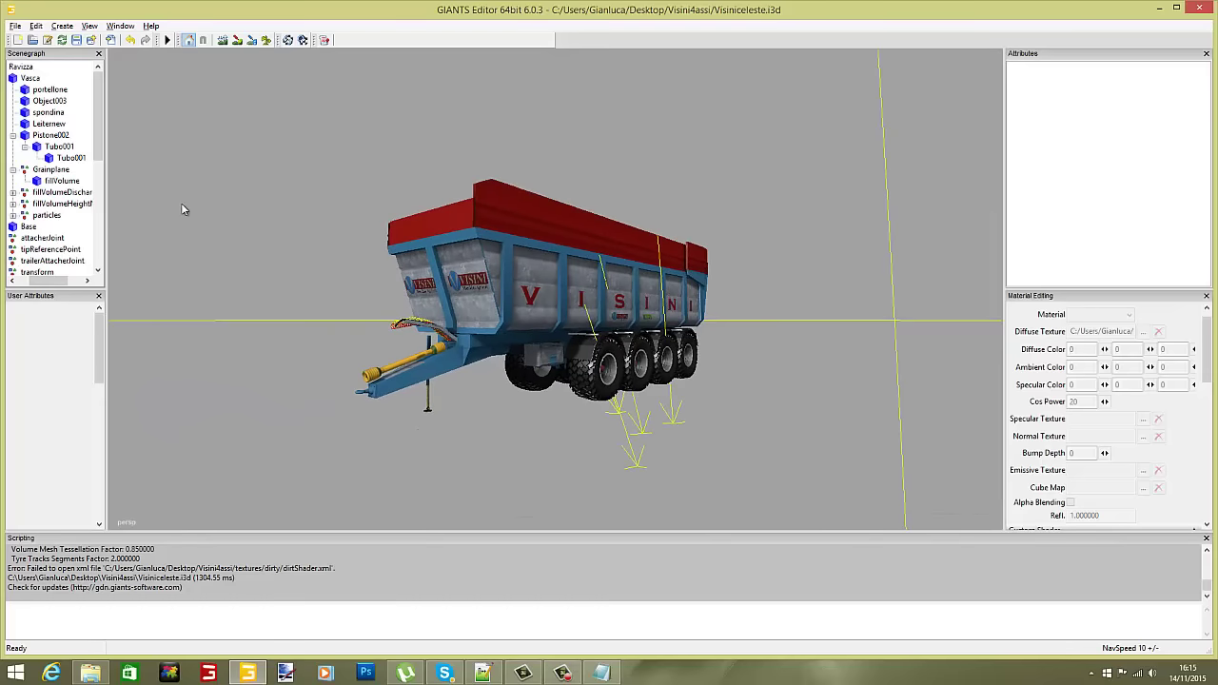
{"action": "left_click", "coordinate": [24, 147]}
{"action": "left_click", "coordinate": [12, 135]}
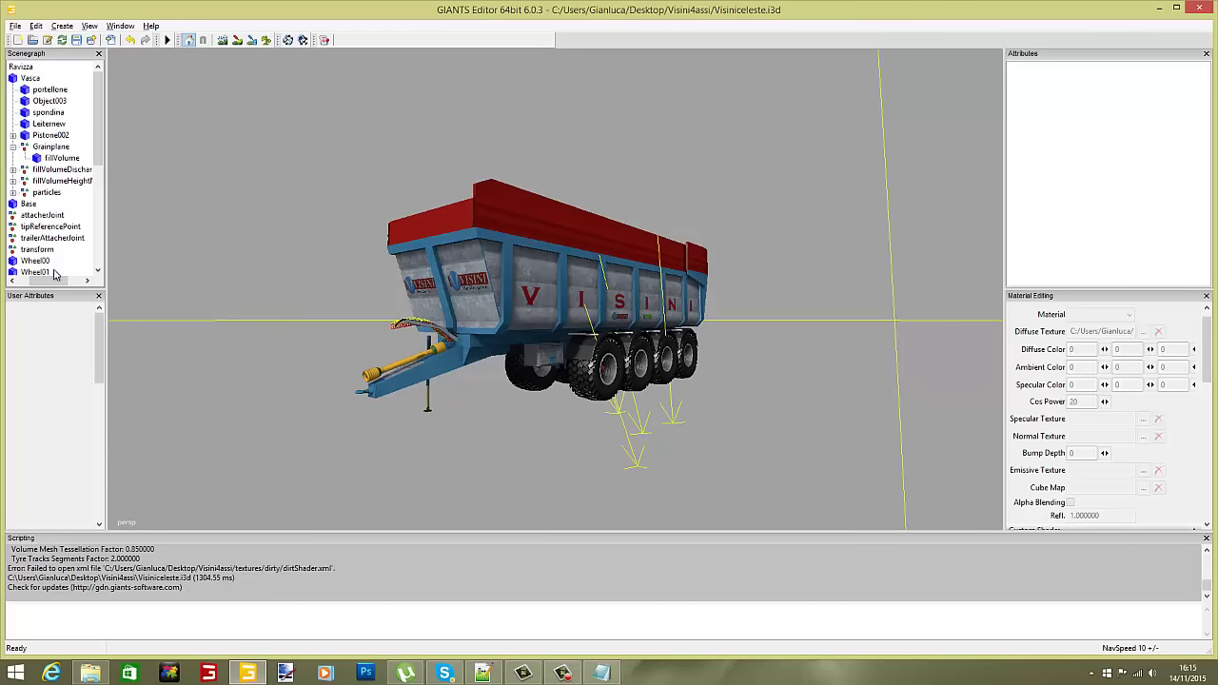
{"action": "left_click_drag", "start_coordinate": [51, 280], "coordinate": [37, 282]}
{"action": "left_click", "coordinate": [26, 78]}
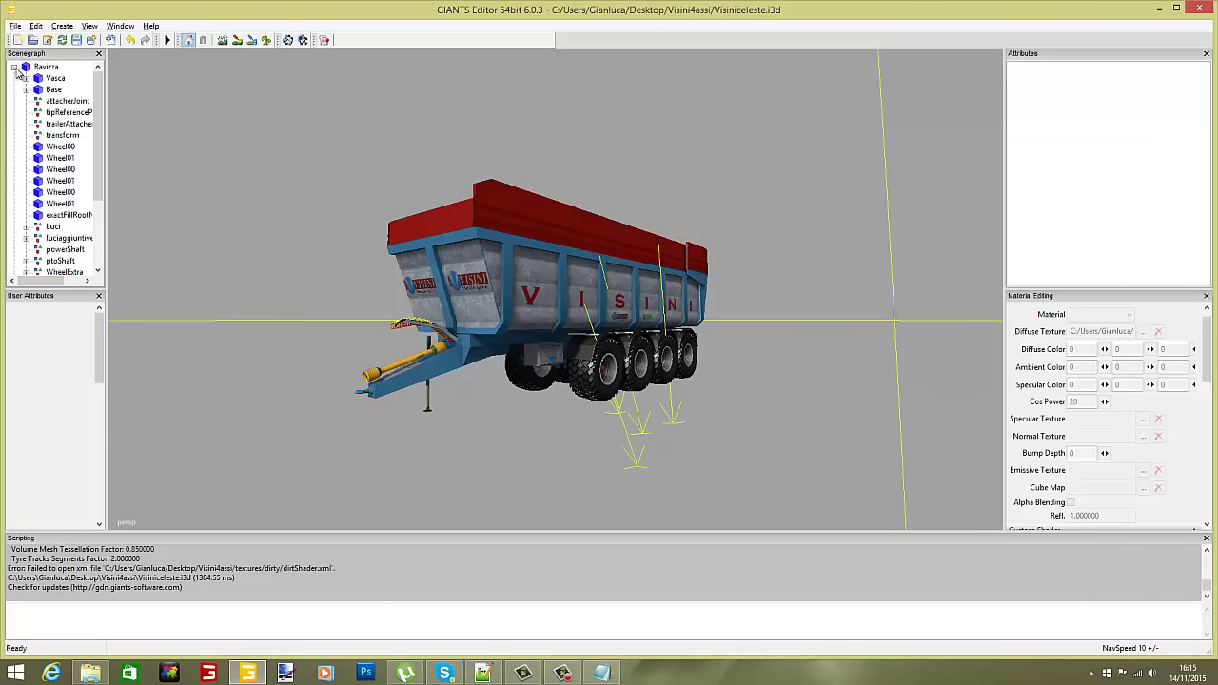
{"action": "mouse_move", "coordinate": [97, 91]}
{"action": "left_mouse_down"}
{"action": "mouse_move", "coordinate": [97, 152]}
{"action": "mouse_move", "coordinate": [97, 96]}
{"action": "left_mouse_up"}
{"action": "left_click", "coordinate": [13, 66]}
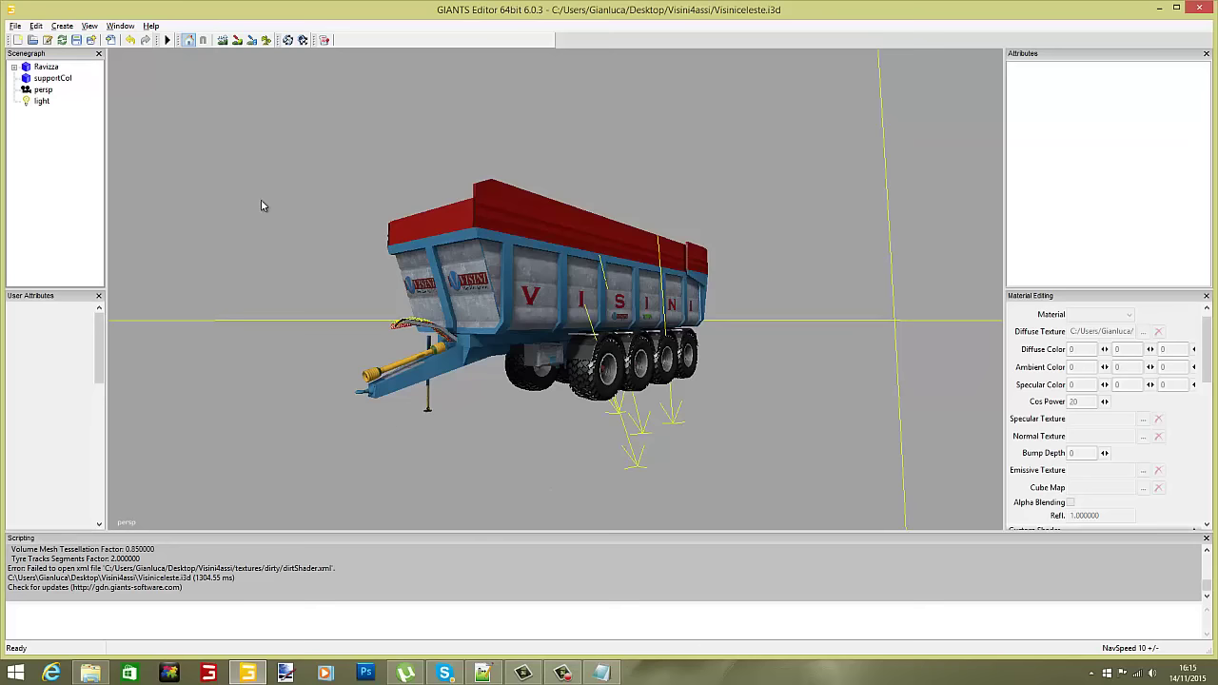
Delete the light object from the scene and save the i3d file.
{"action": "left_click", "coordinate": [42, 101]}
{"action": "key", "text": "Delete"}
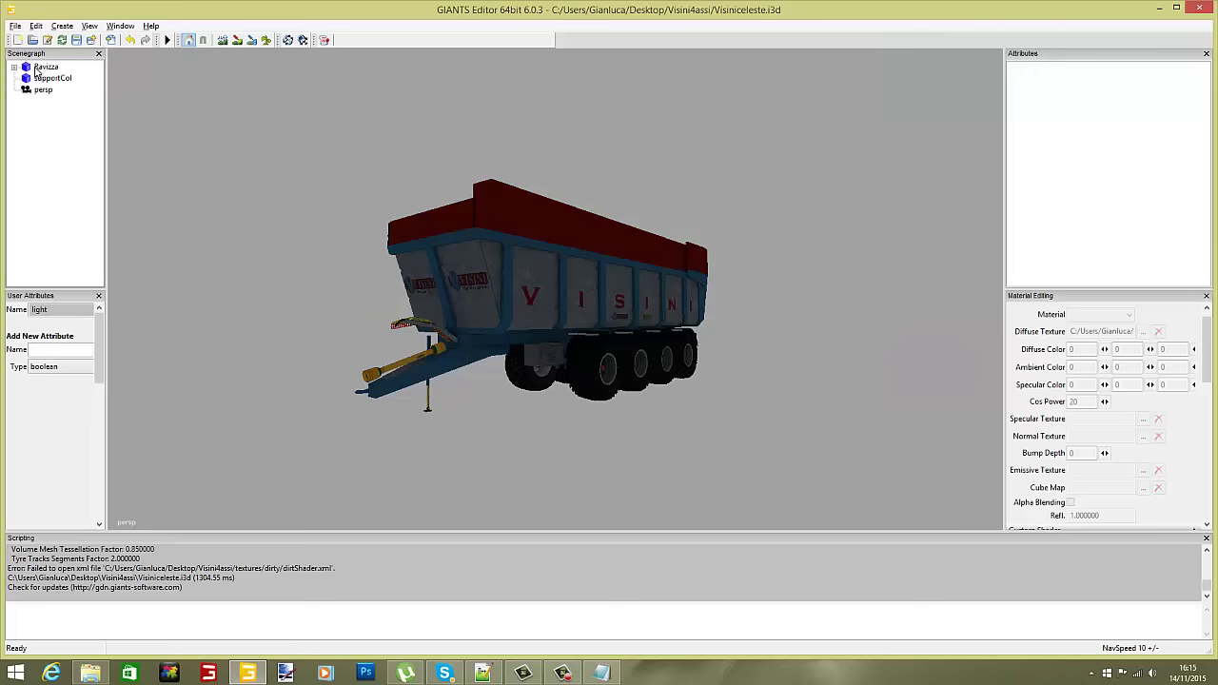
{"action": "left_click", "coordinate": [15, 26]}
{"action": "left_click", "coordinate": [29, 82]}
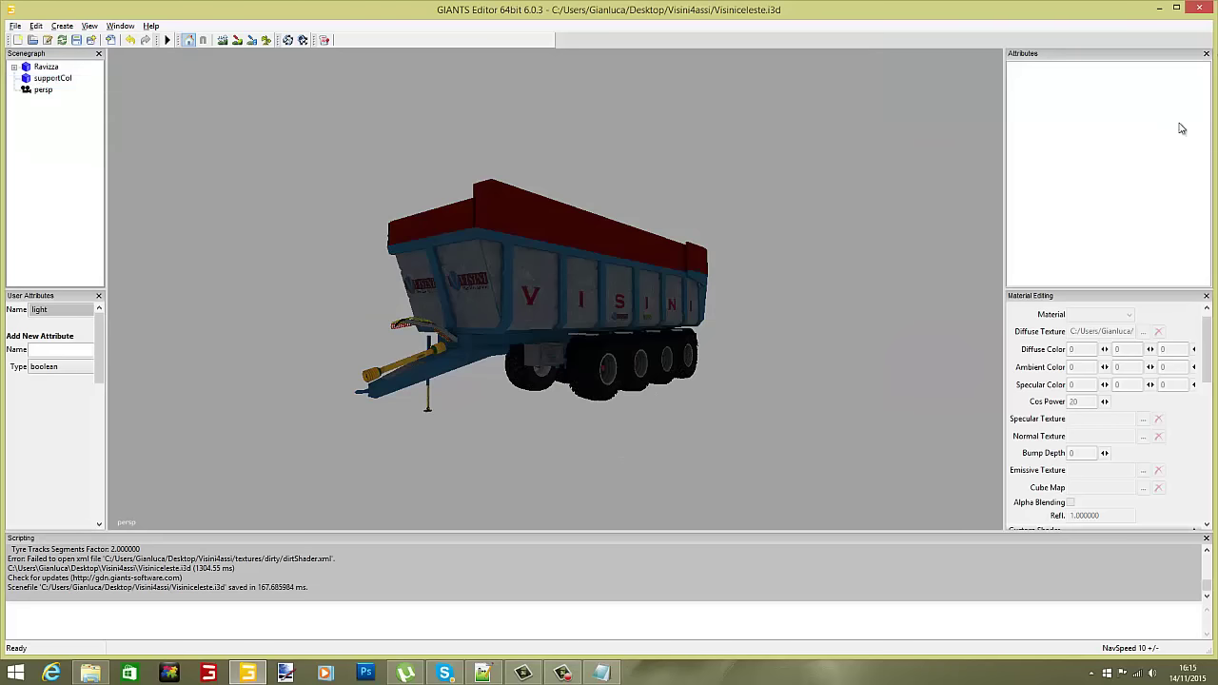
Close GIANTS Editor and review the tipAnimationBack part lines of Visiniceleste.xml in Notepad++.
{"action": "left_click", "coordinate": [1201, 10]}
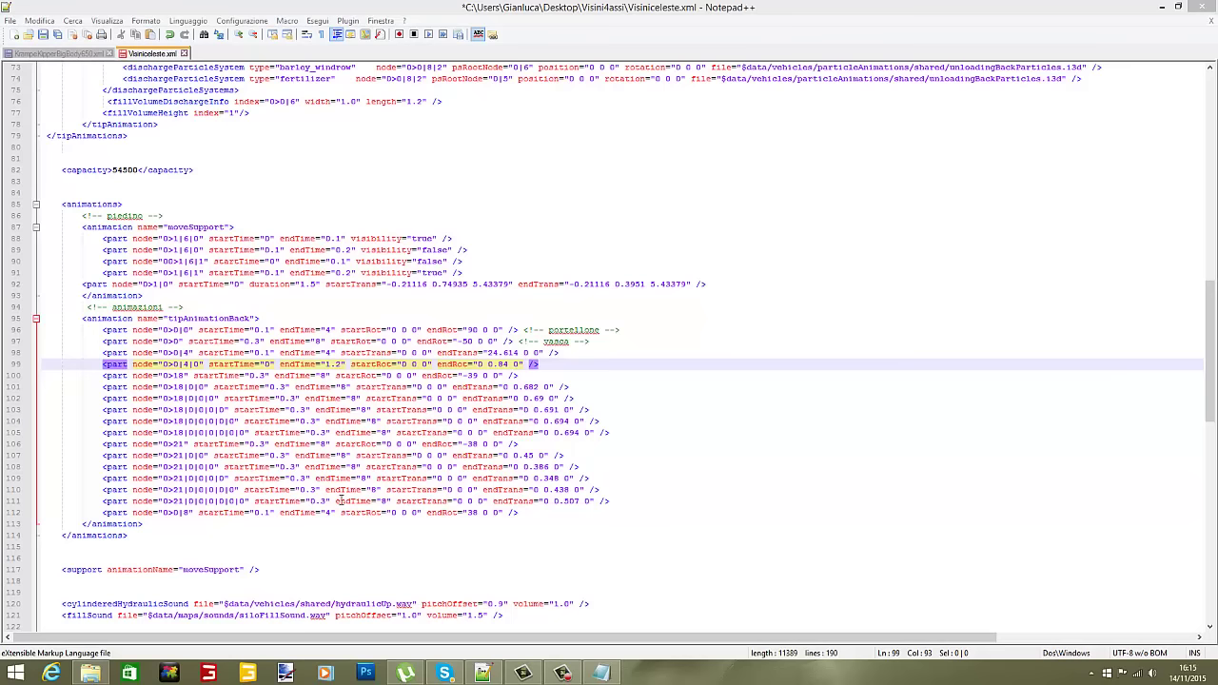
{"action": "left_click_drag", "start_coordinate": [103, 353], "coordinate": [567, 361]}
{"action": "left_click", "coordinate": [832, 382]}
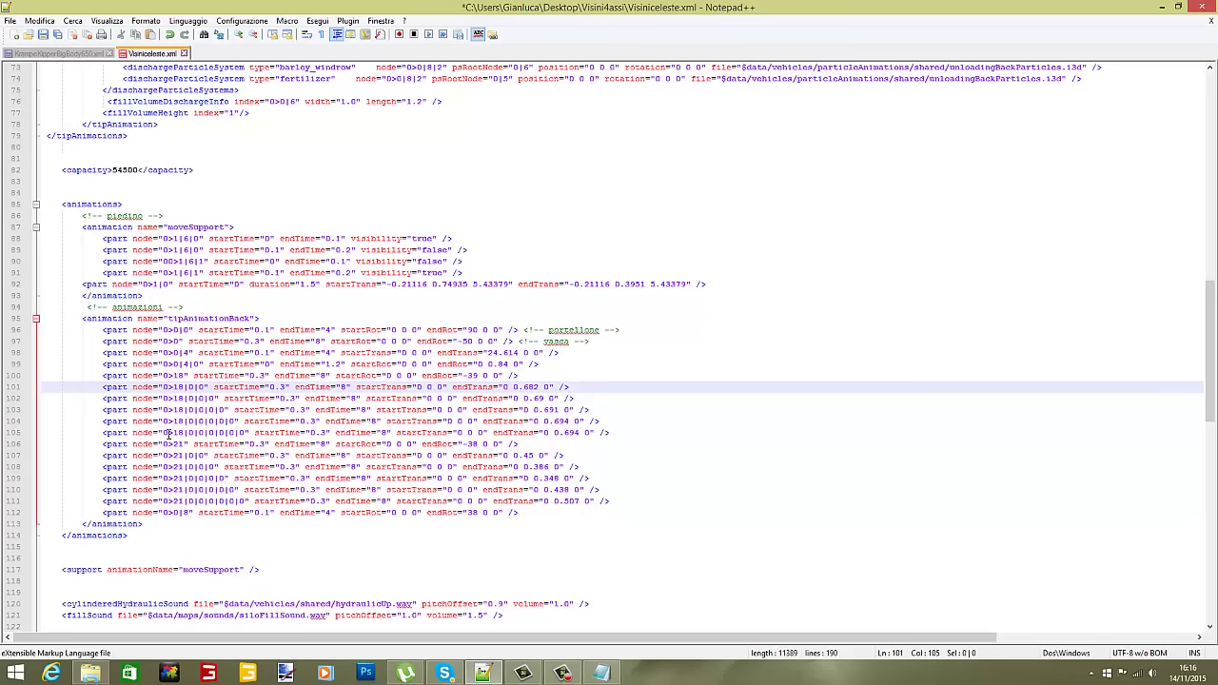
{"action": "left_click_drag", "start_coordinate": [105, 363], "coordinate": [610, 443]}
{"action": "left_click", "coordinate": [466, 444]}
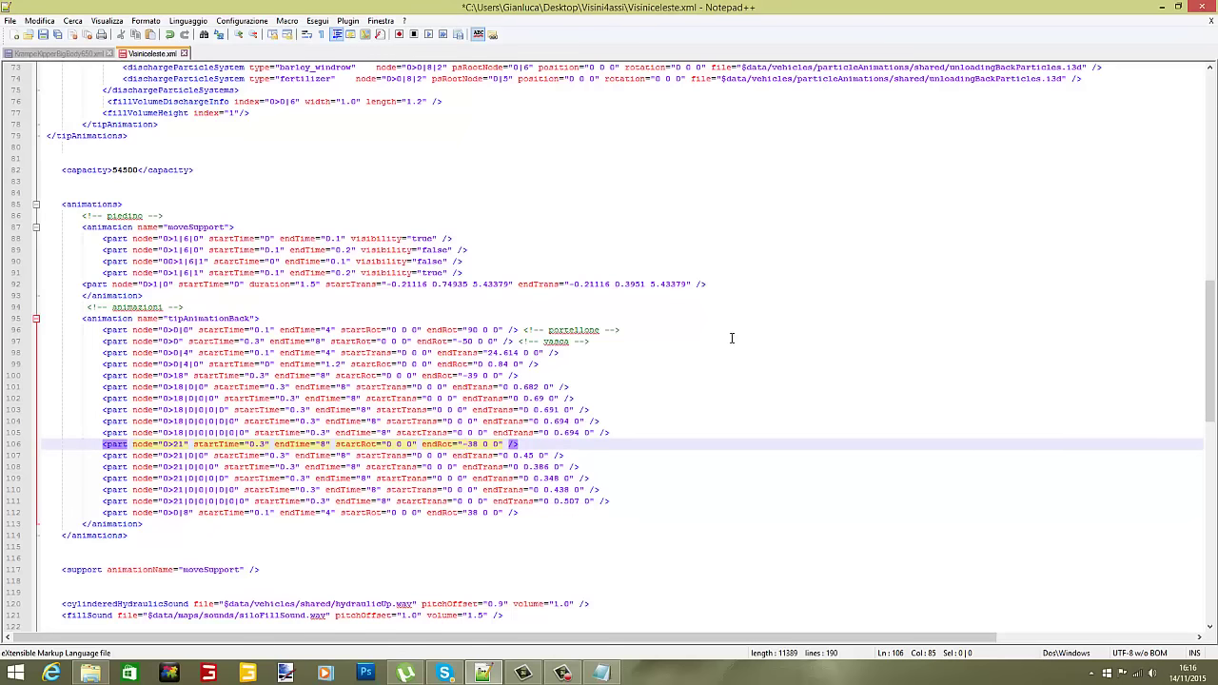
In stringhe per animazioni.txt in Notepad, correct the startTrans of the sixth tipAnimationBack part to 0 0 0.
{"action": "left_click", "coordinate": [1162, 7]}
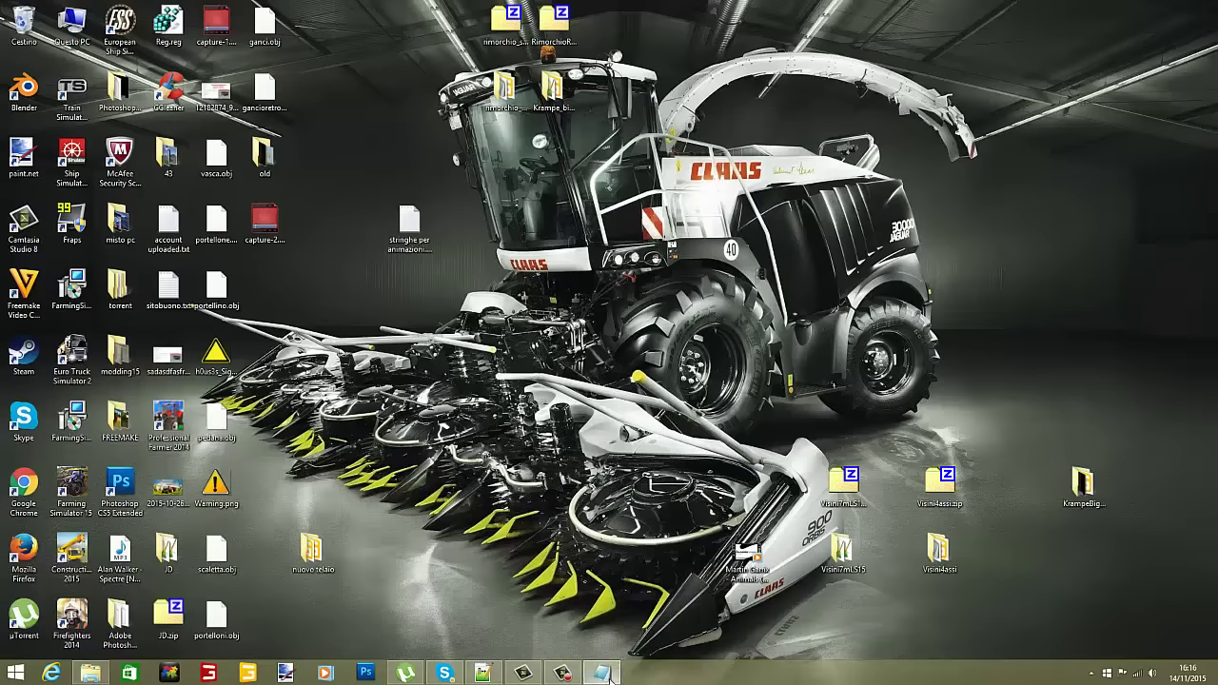
{"action": "left_click", "coordinate": [605, 674]}
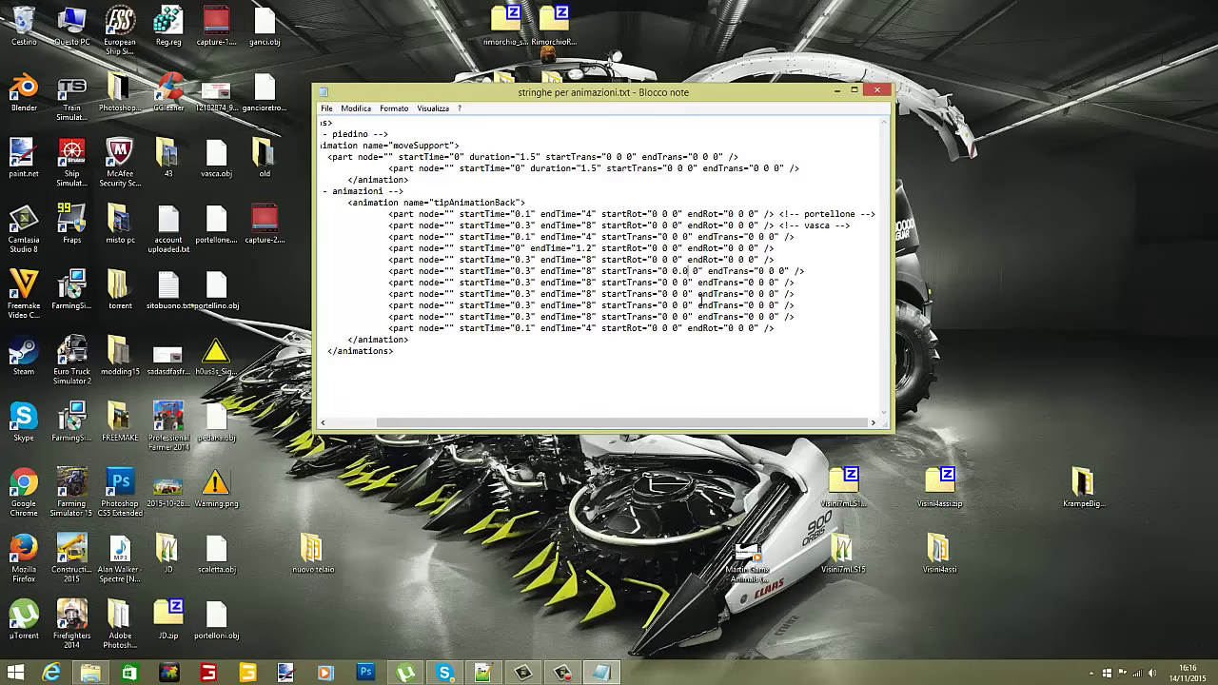
{"action": "key", "text": "BackSpace"}
{"action": "key", "text": "BackSpace"}
{"action": "left_click_drag", "start_coordinate": [628, 423], "coordinate": [578, 423]}
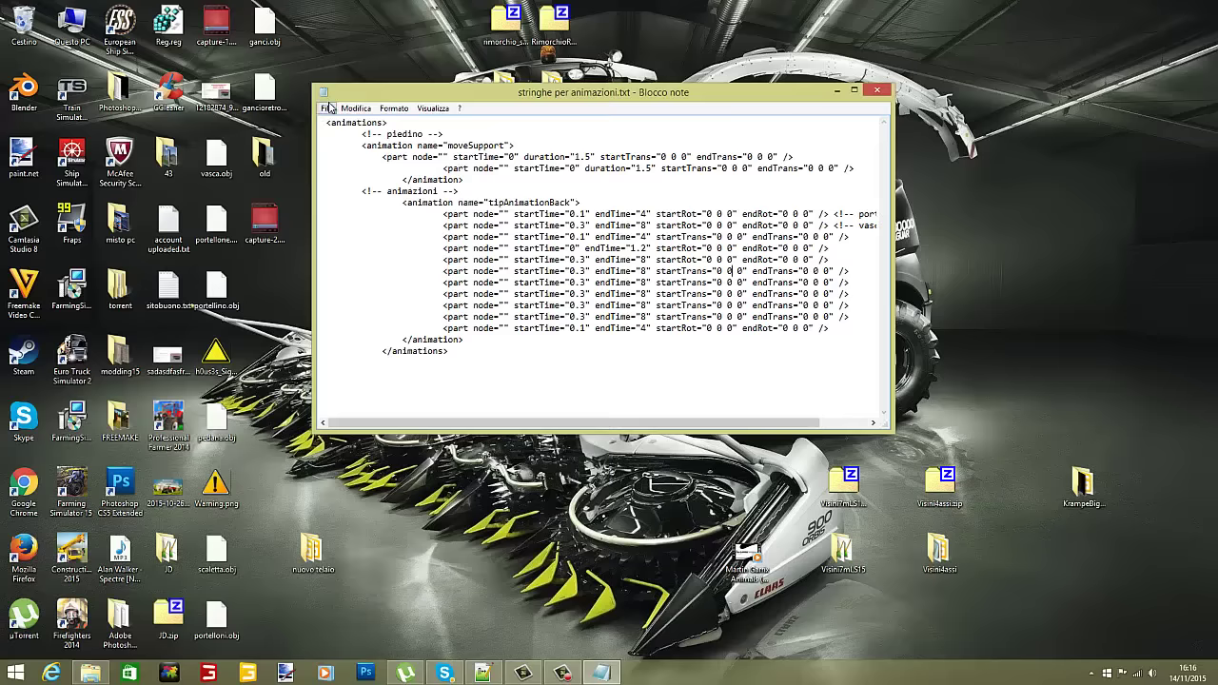
Save stringhe per animazioni.txt and close it.
{"action": "left_click", "coordinate": [328, 107]}
{"action": "left_click", "coordinate": [343, 150]}
{"action": "left_click", "coordinate": [876, 89]}
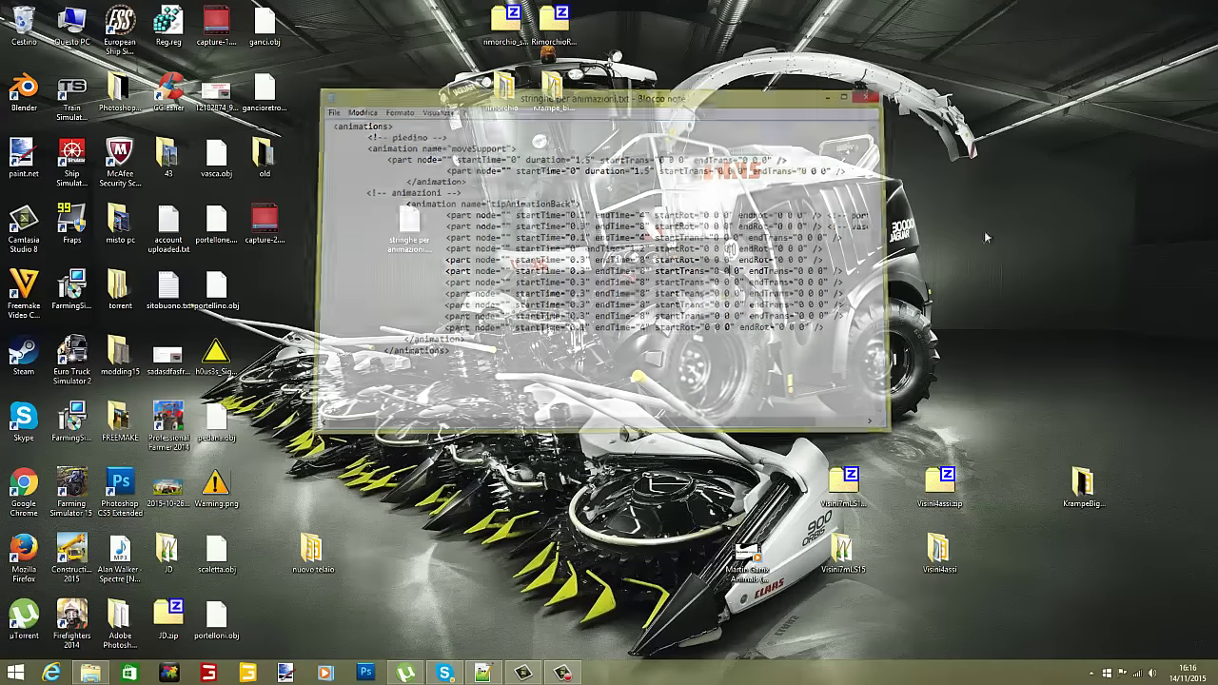